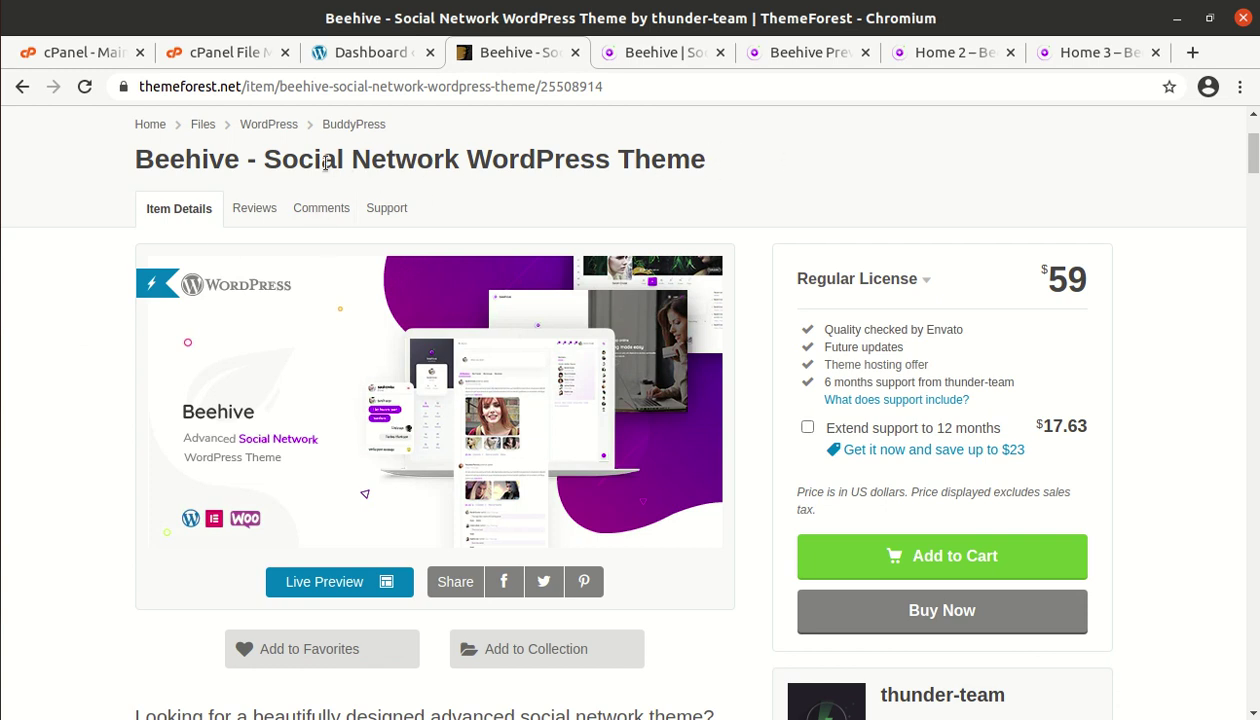
Step: Examine the Beehive theme's title, author, creation date and last update date on its ThemeForest item page
left_click_drag(268, 160, 496, 158)
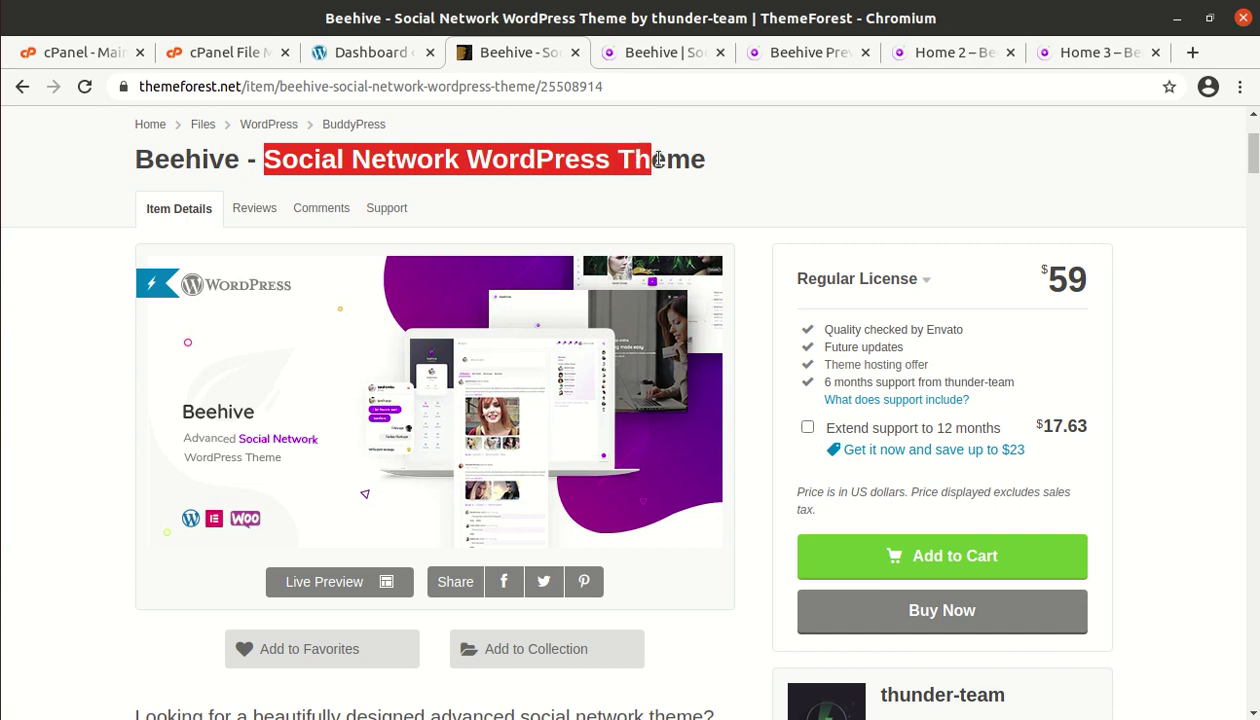
left_click(94, 196)
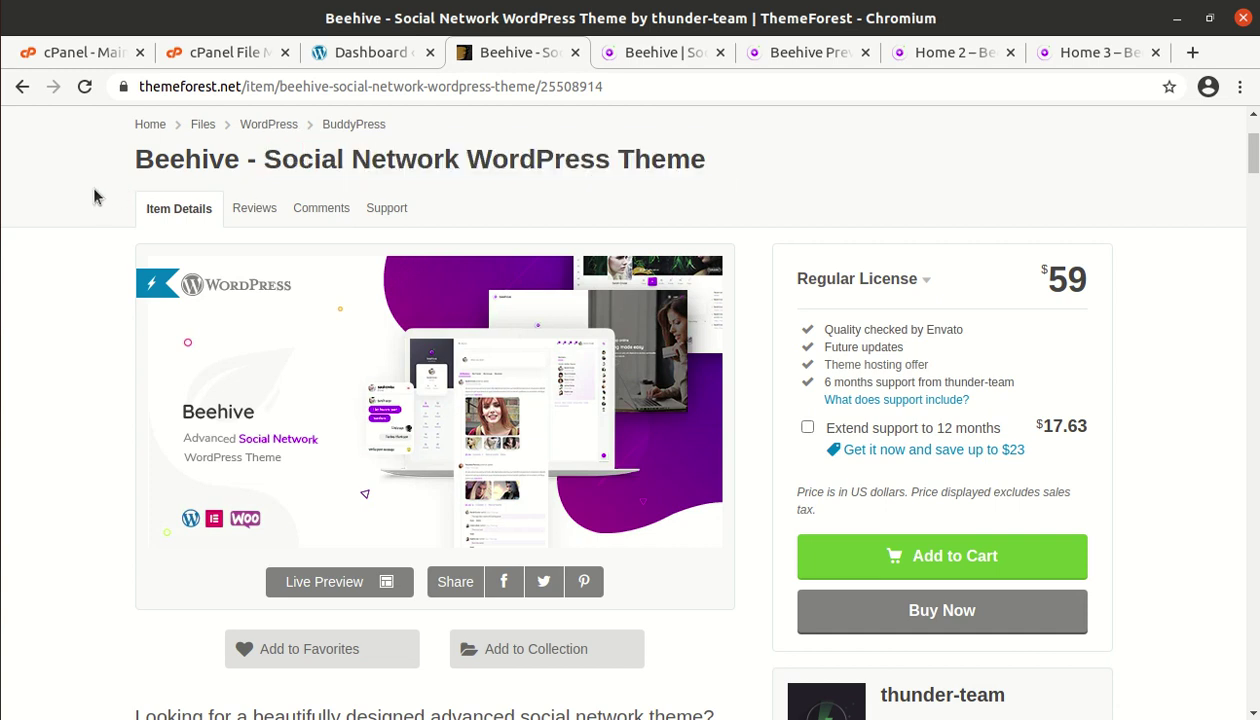
scroll(105, 262, "down", 5)
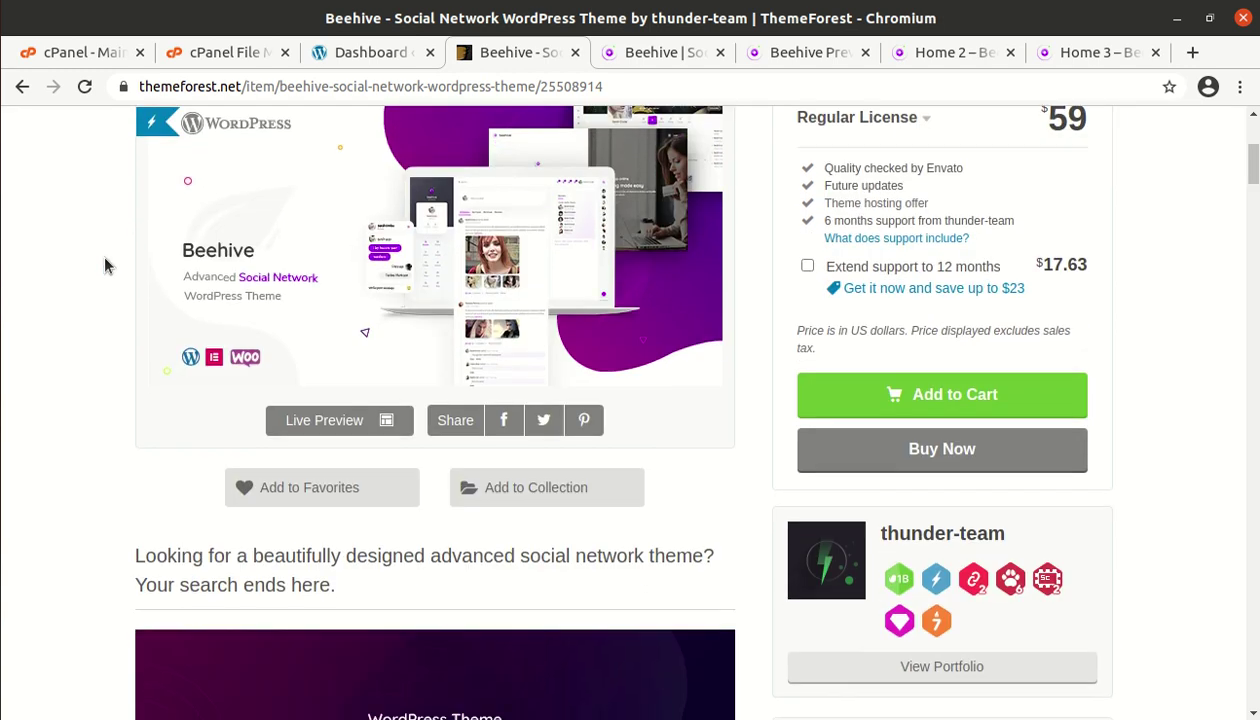
scroll(105, 266, "down", 2)
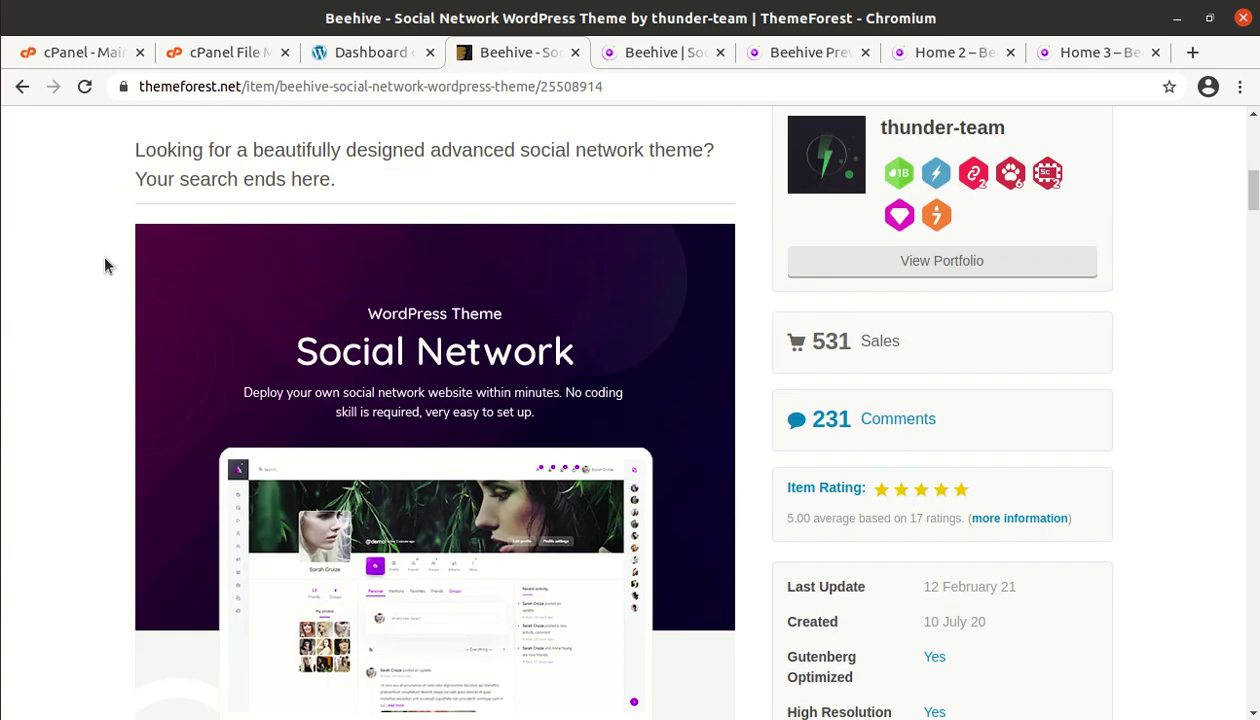
scroll(105, 265, "down", 1)
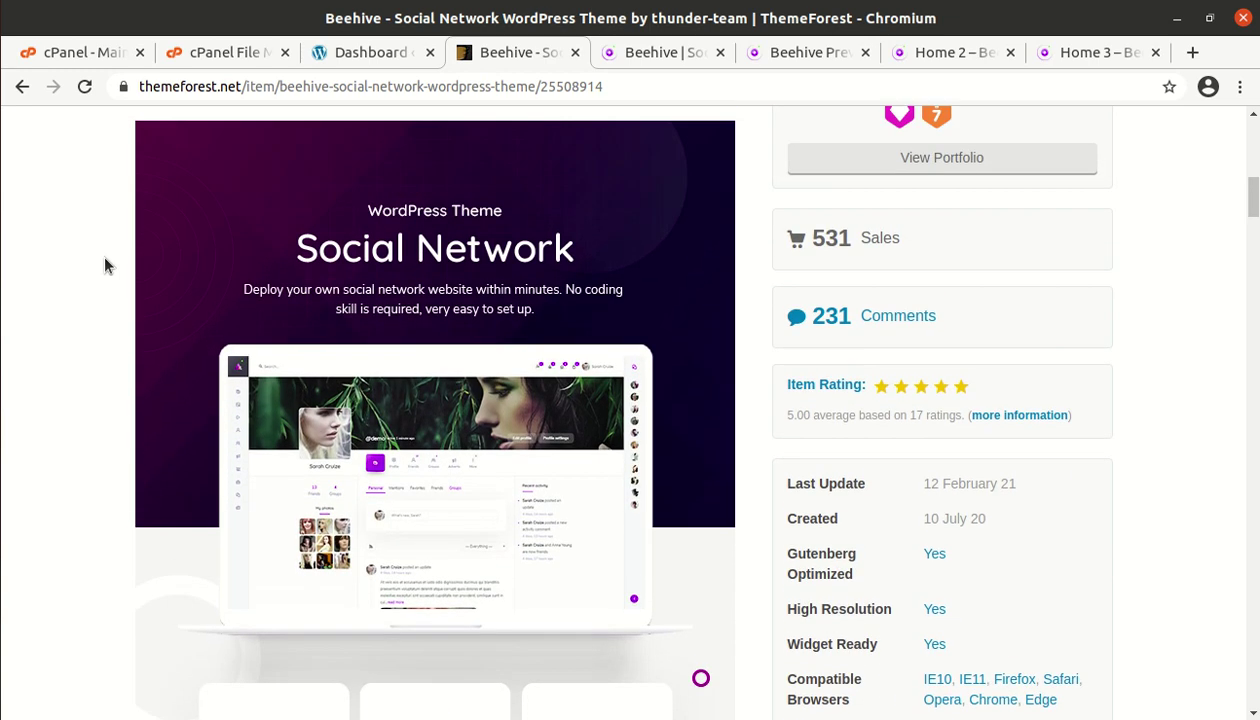
scroll(105, 265, "up", 3)
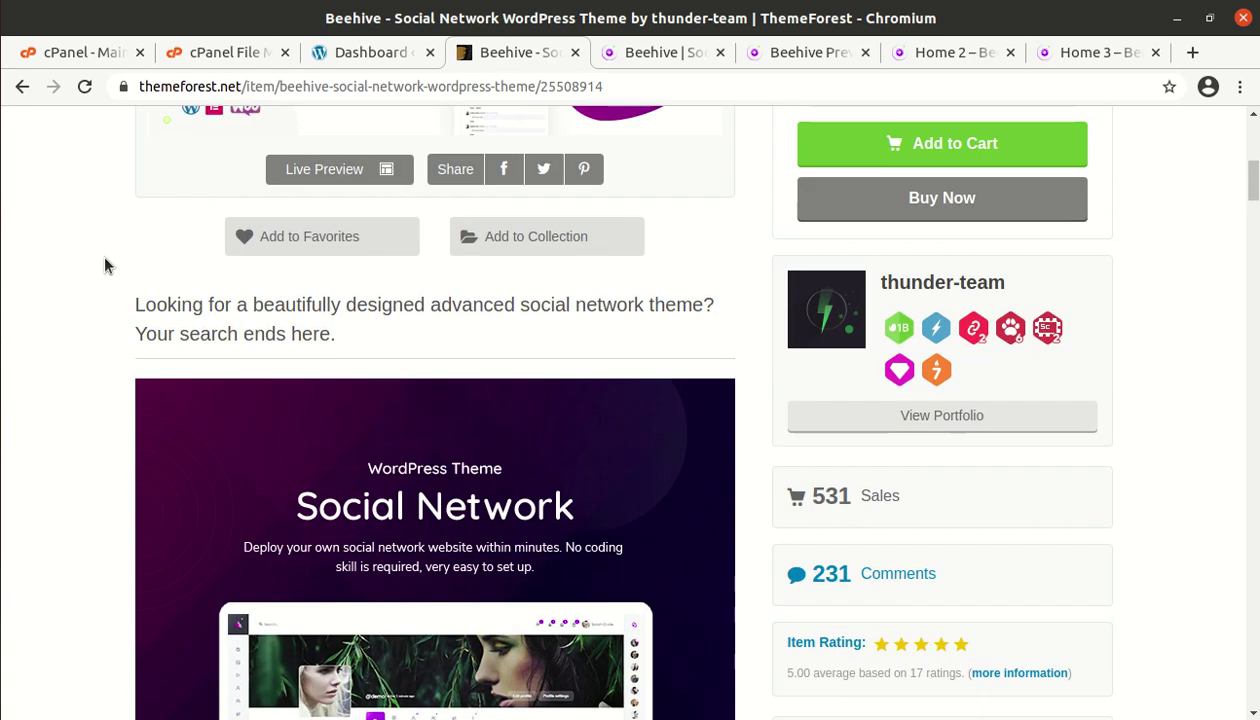
left_click_drag(922, 284, 873, 293)
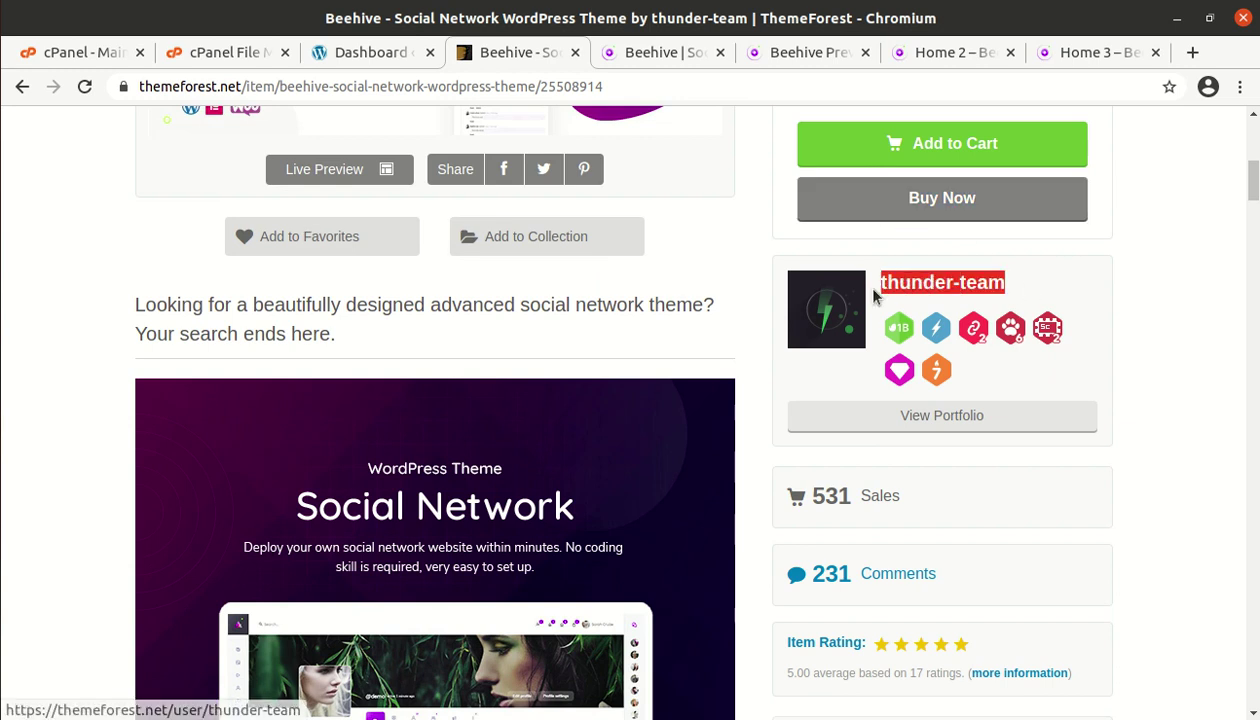
scroll(904, 395, "down", 3)
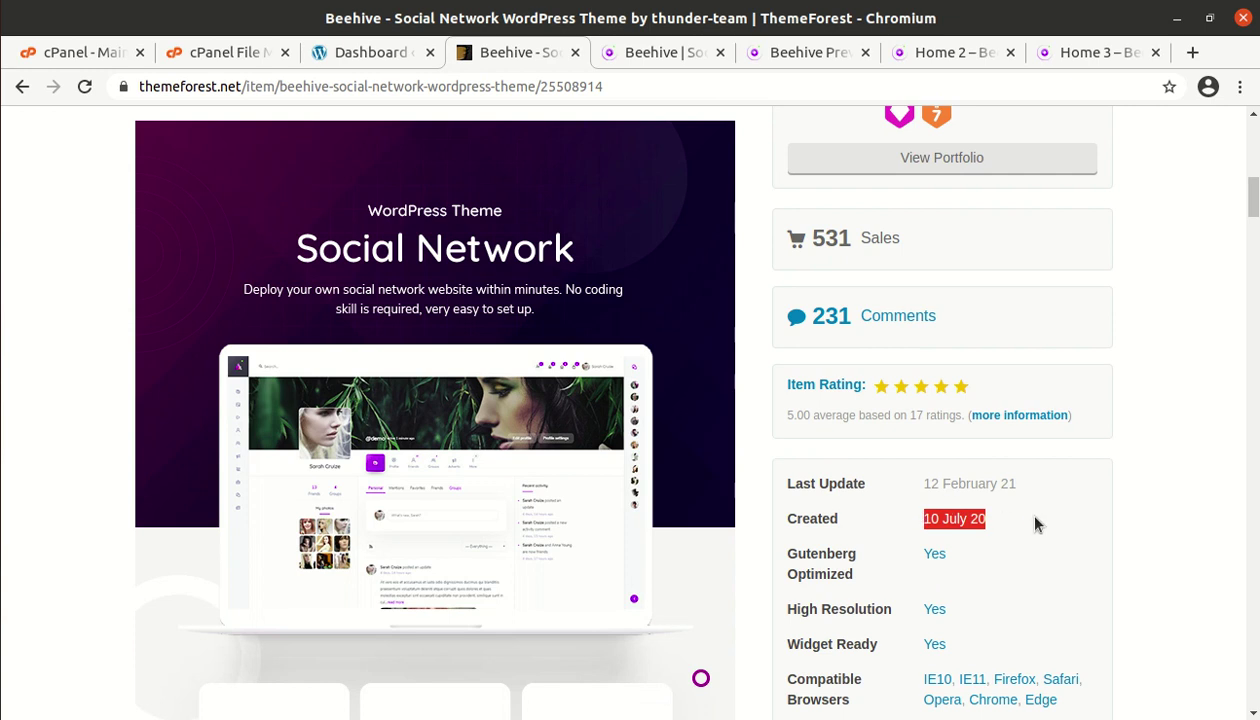
left_click(1035, 518)
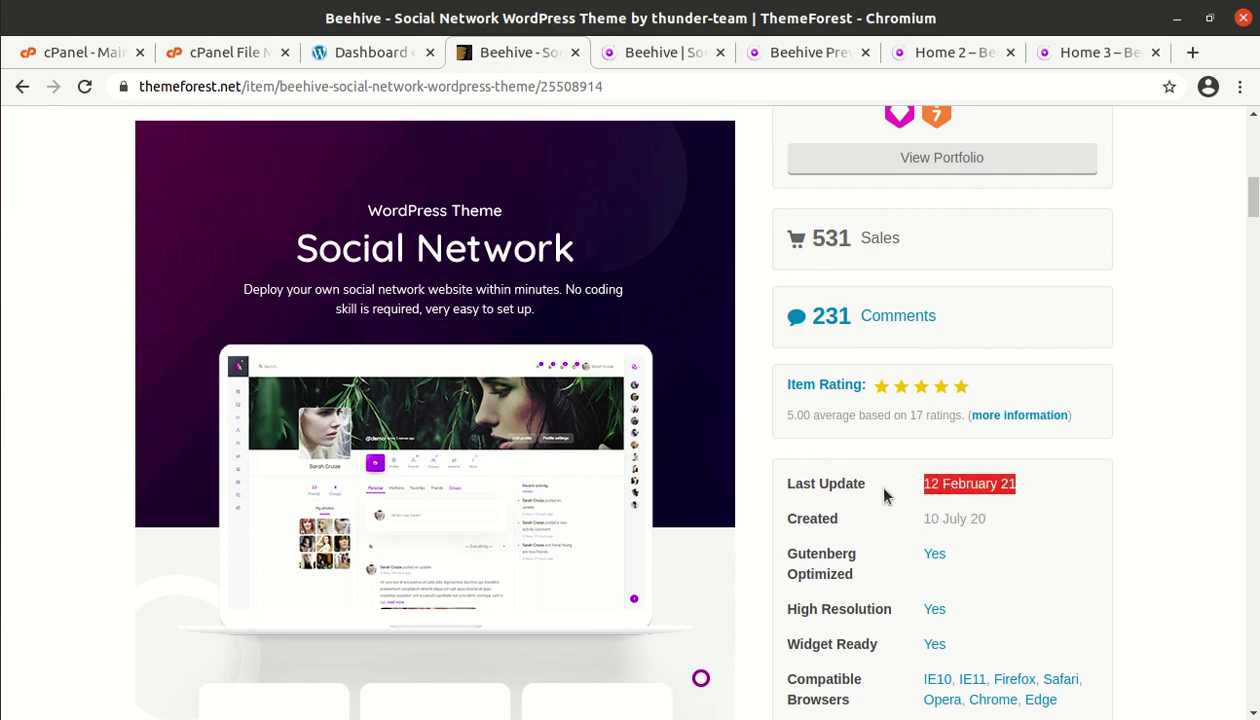
Step: Review the Beehive theme's compatibility details and its grid of social features, such as news feed, groups and notifications
scroll(884, 495, "up", 4)
scroll(728, 478, "down", 1)
scroll(728, 478, "down", 1)
scroll(728, 478, "down", 6)
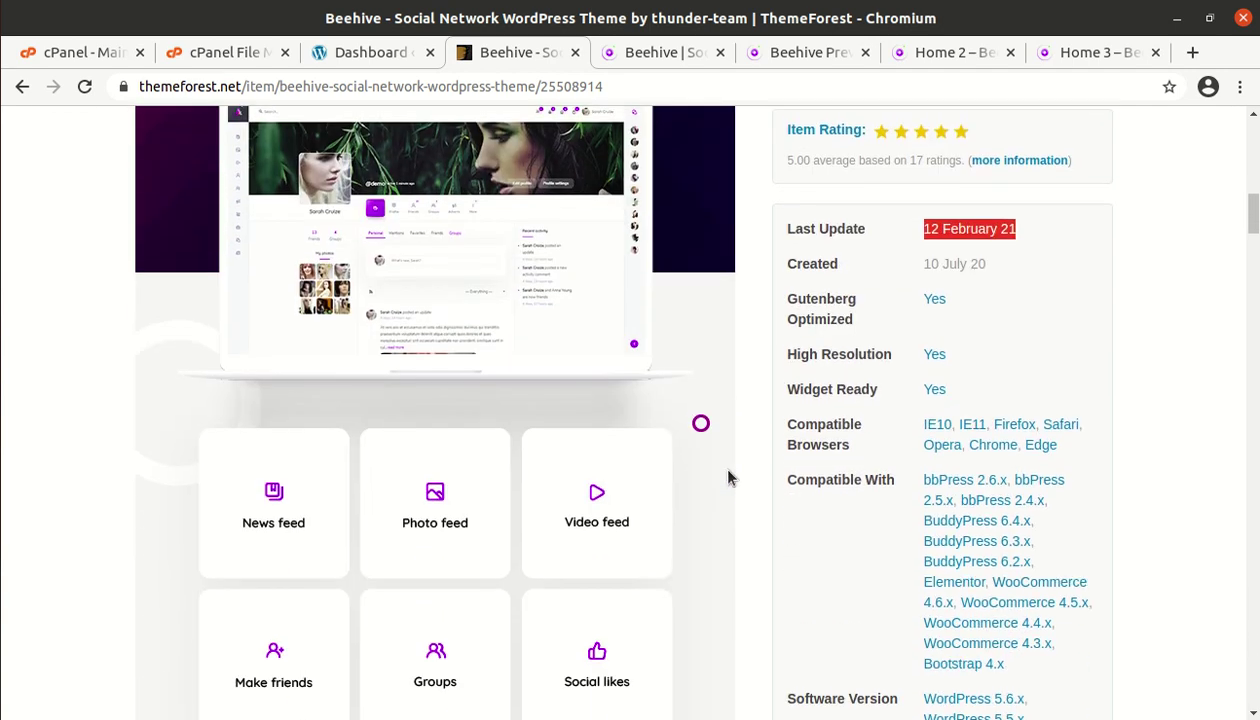
scroll(728, 478, "down", 2)
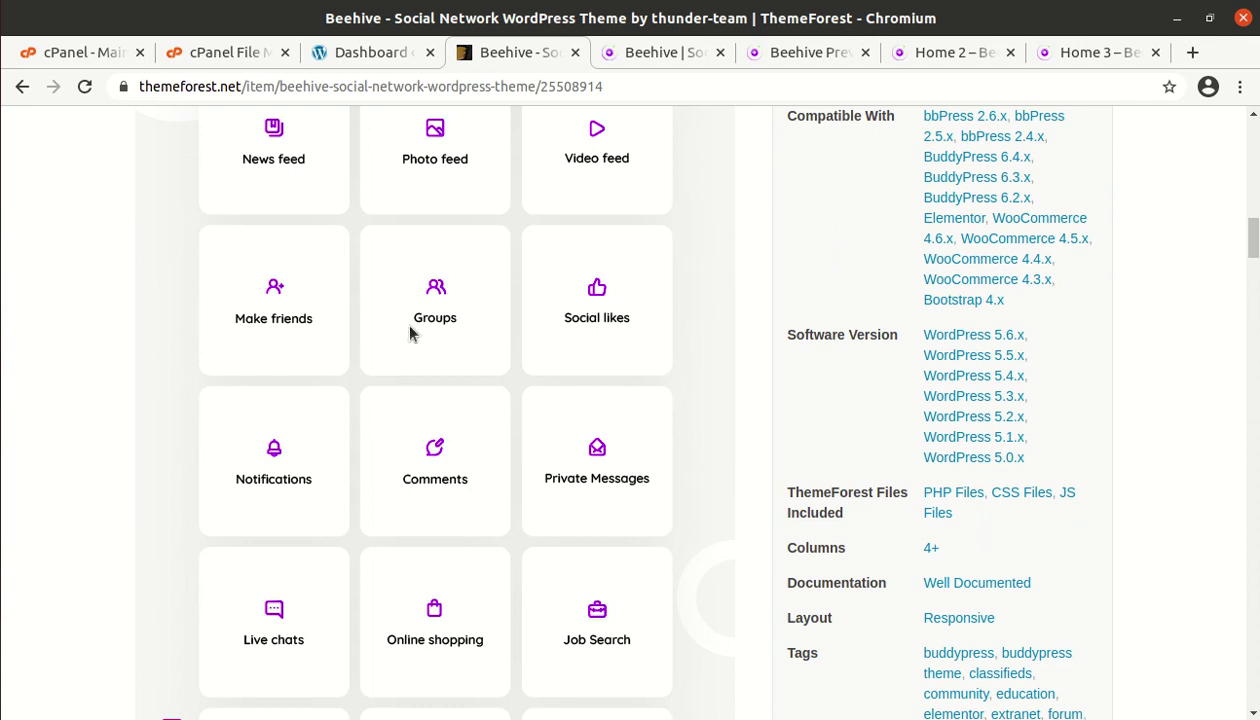
Step: Read the Instant Chatting and Easy Installation sections of the theme description
scroll(315, 333, "down", 8)
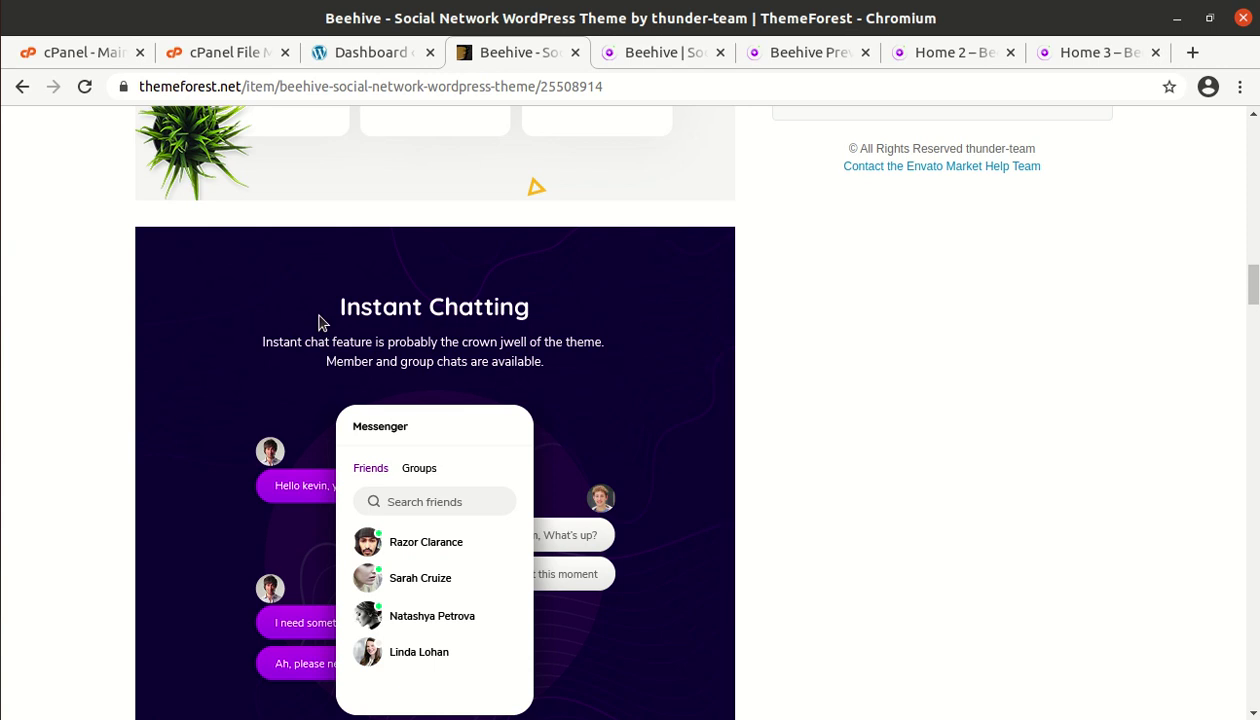
scroll(319, 321, "down", 1)
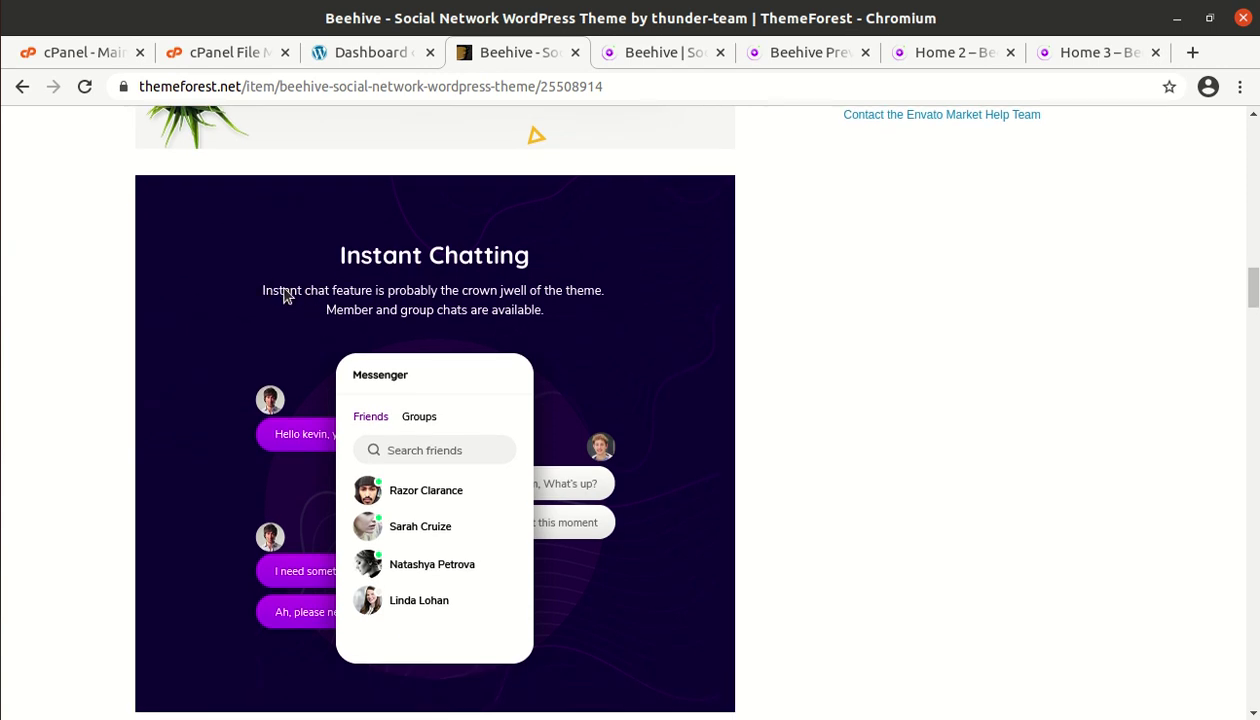
scroll(437, 289, "down", 8)
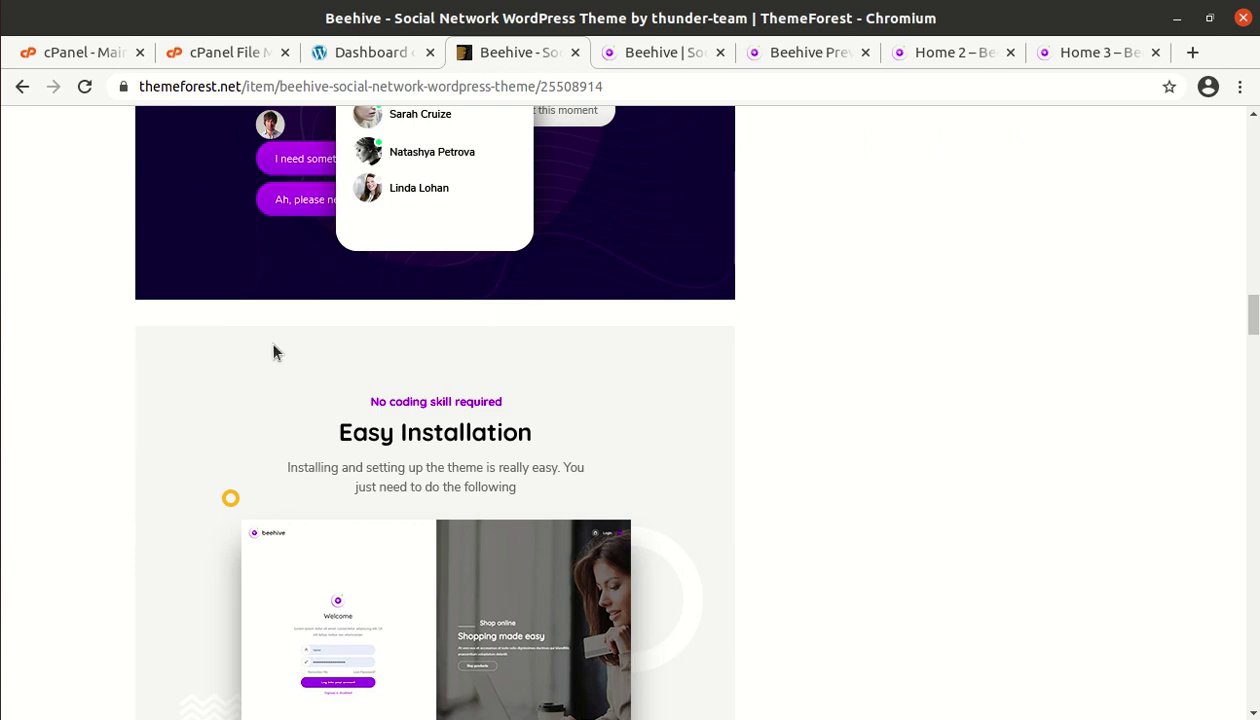
scroll(276, 352, "down", 2)
scroll(232, 344, "down", 1)
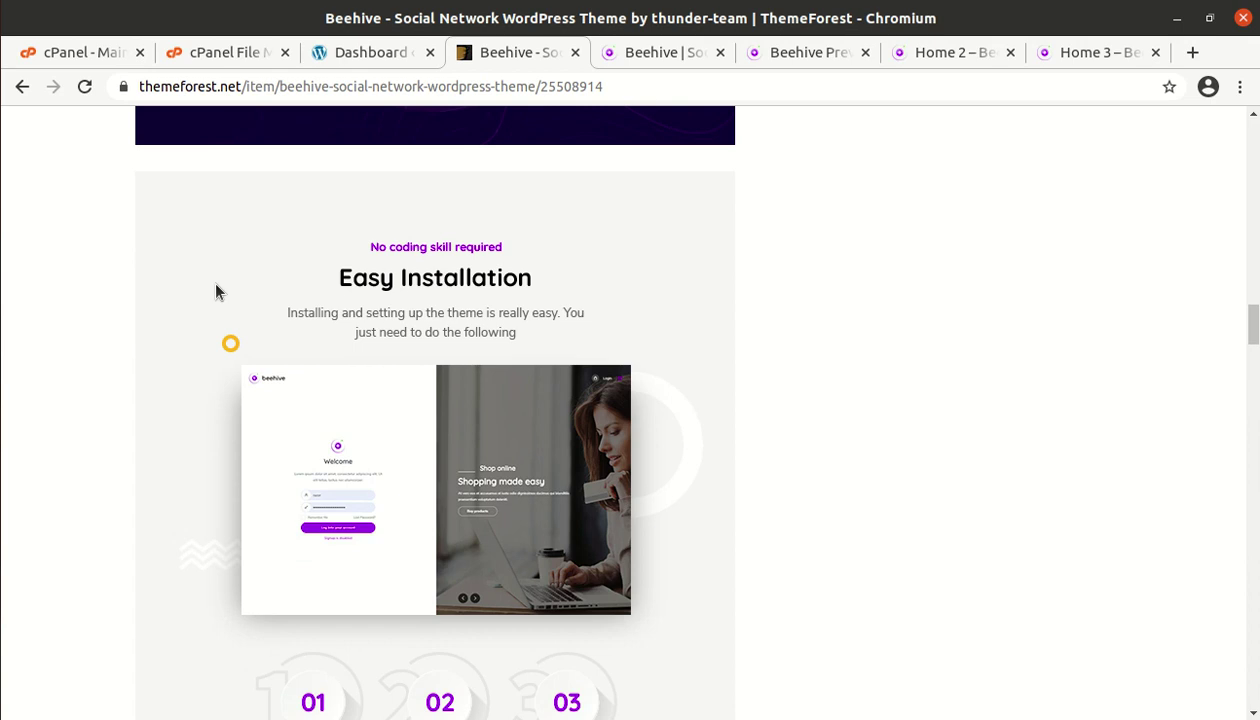
scroll(364, 305, "down", 11)
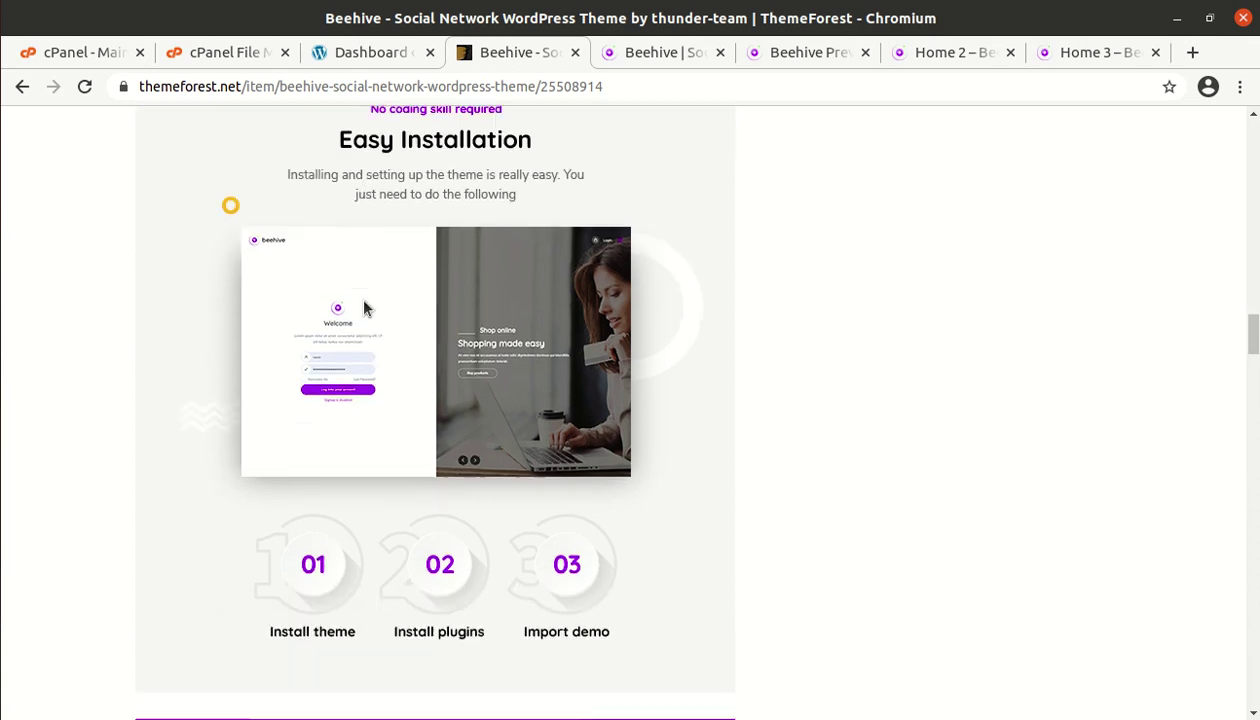
Step: Look over the Homepages and Social Templates sections of the theme description
scroll(364, 308, "down", 5)
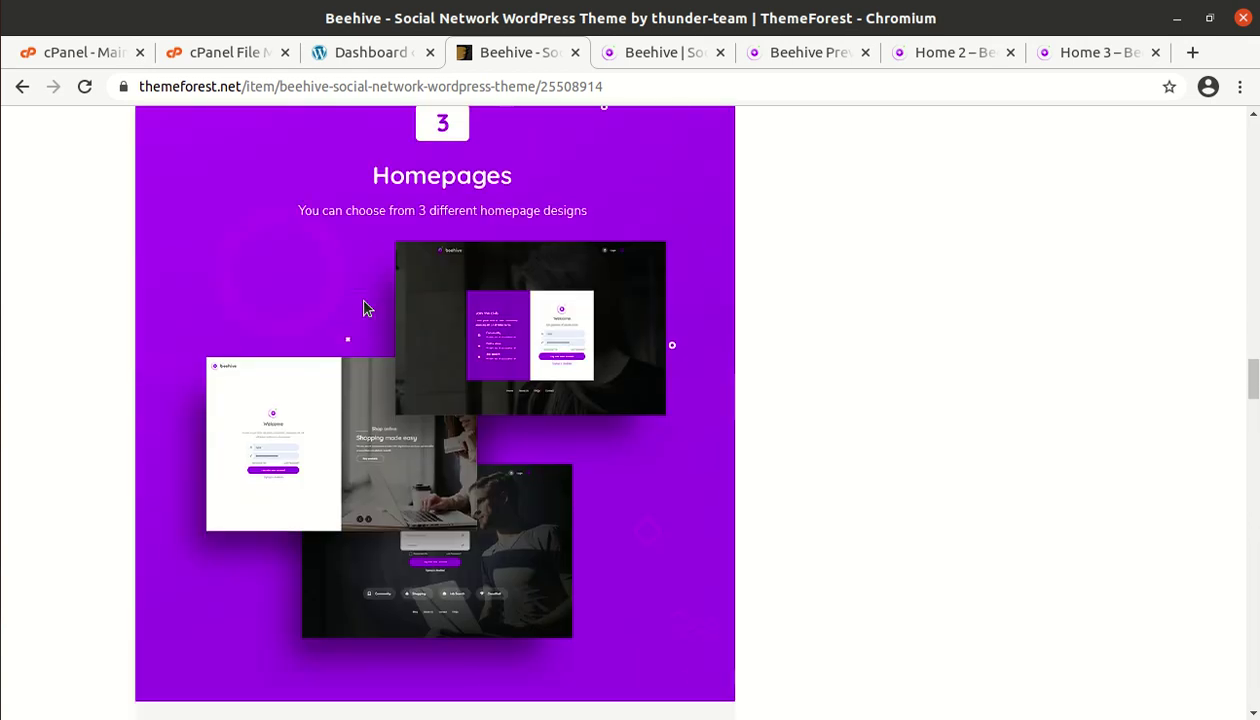
scroll(415, 301, "up", 2)
scroll(500, 300, "down", 10)
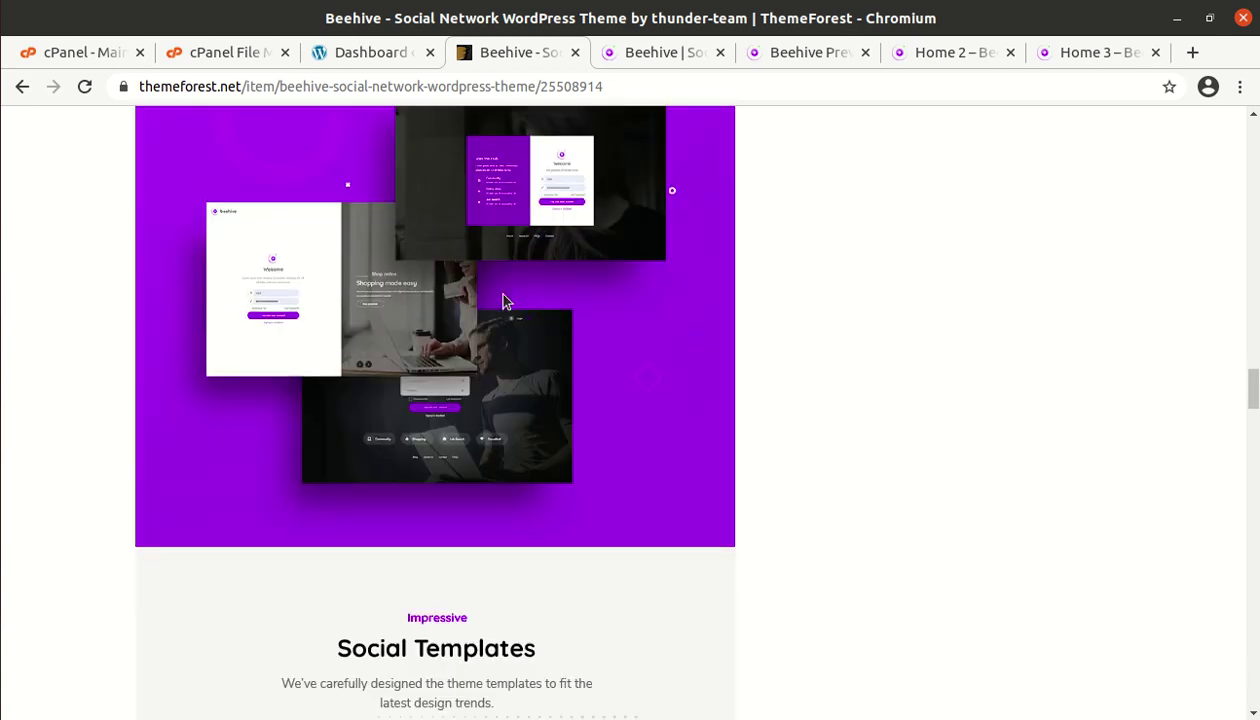
scroll(345, 316, "down", 3)
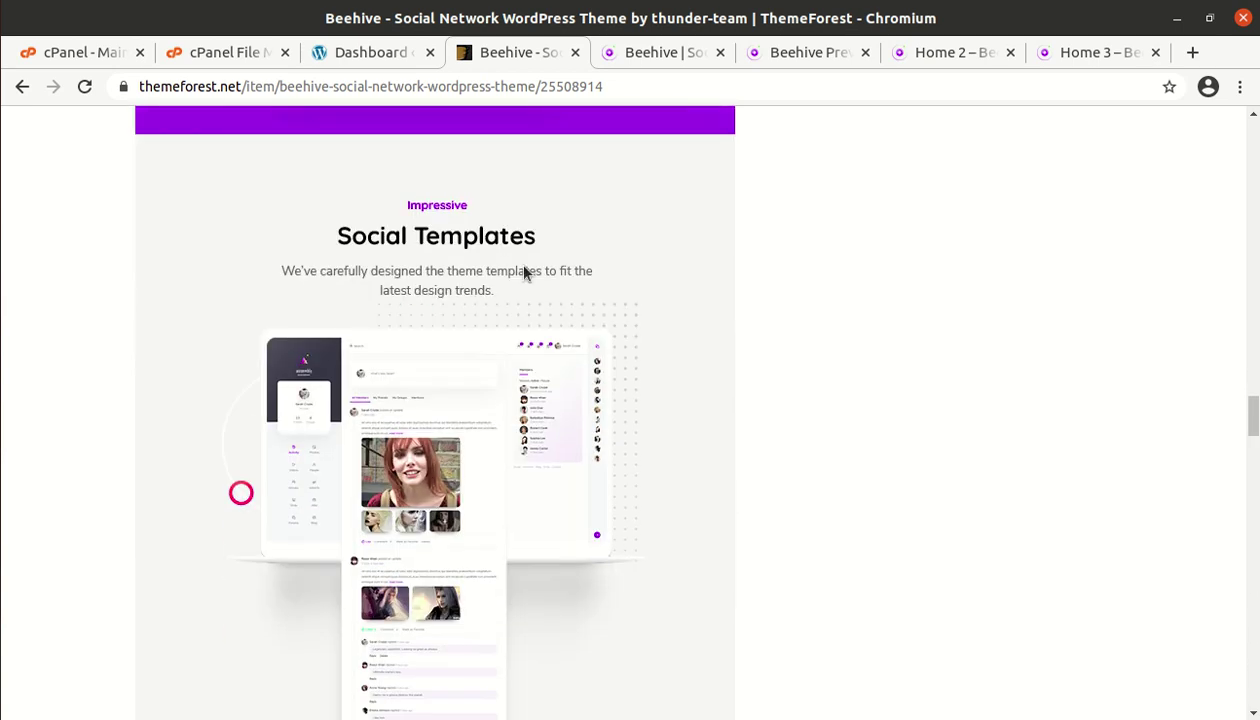
Step: Read through the theme's Features list, from Ajax login forms to Responsive Design, and the purchase banner below it
scroll(529, 273, "down", 13)
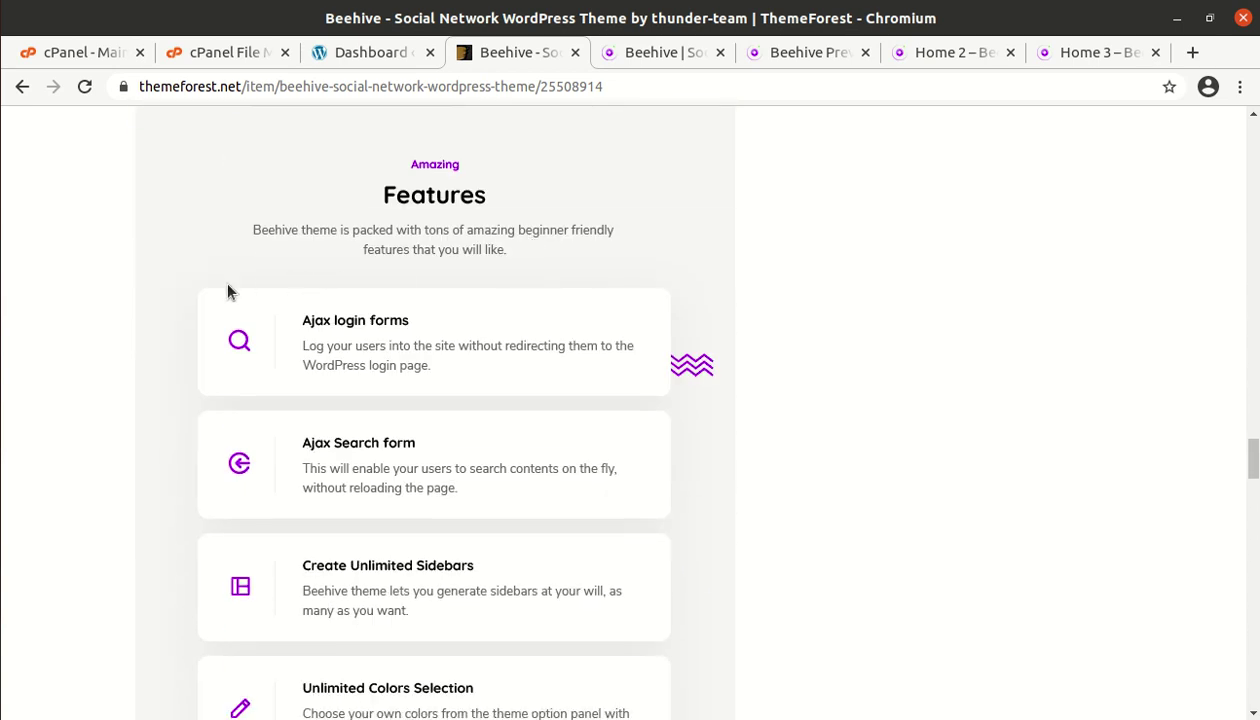
scroll(360, 268, "down", 1)
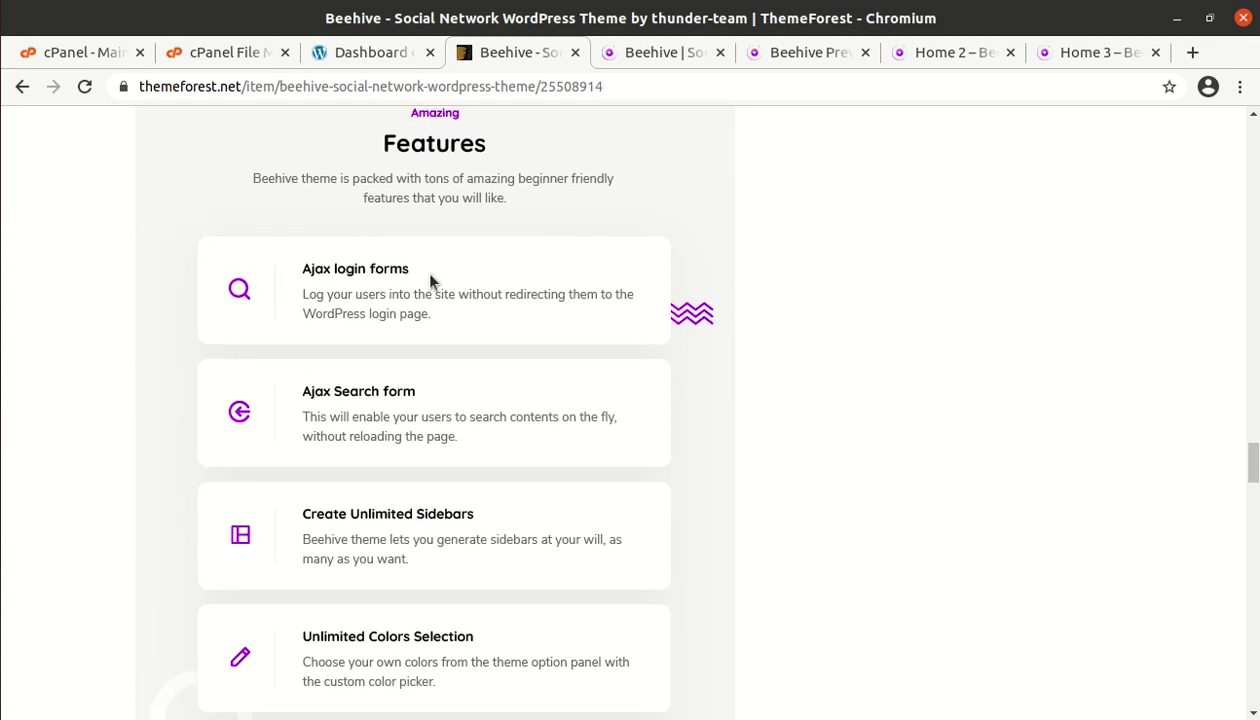
scroll(455, 358, "down", 10)
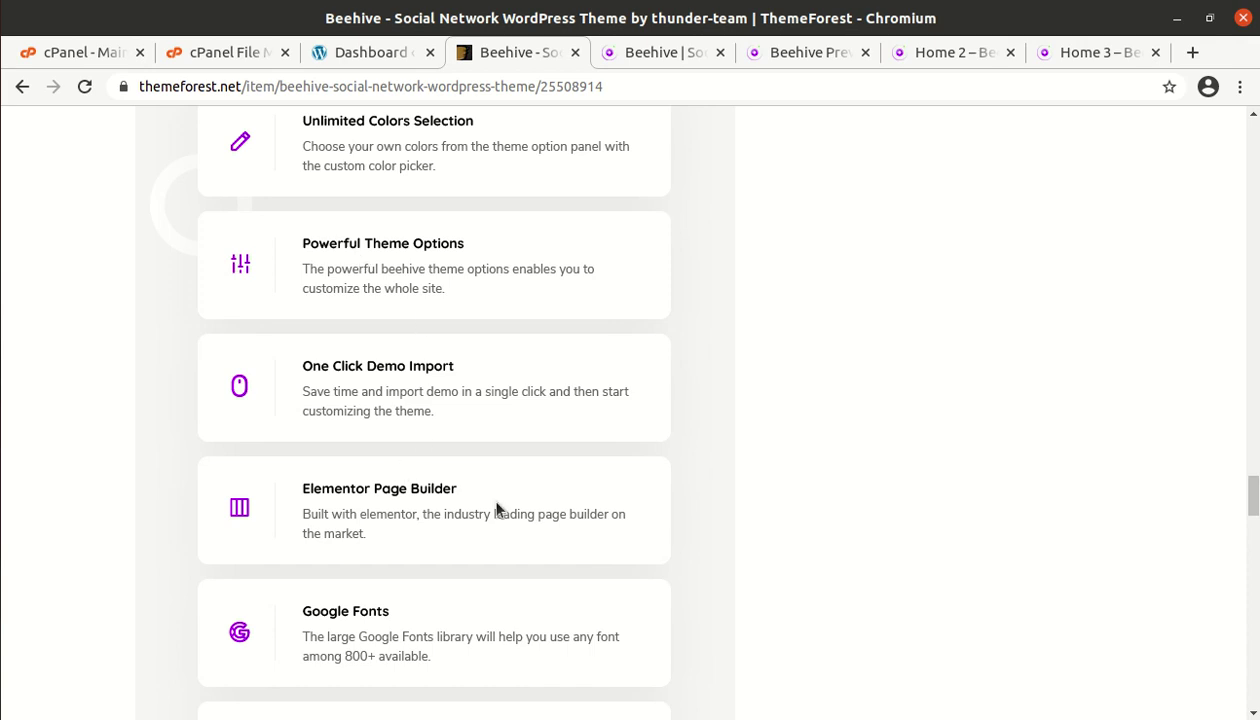
scroll(460, 340, "up", 4)
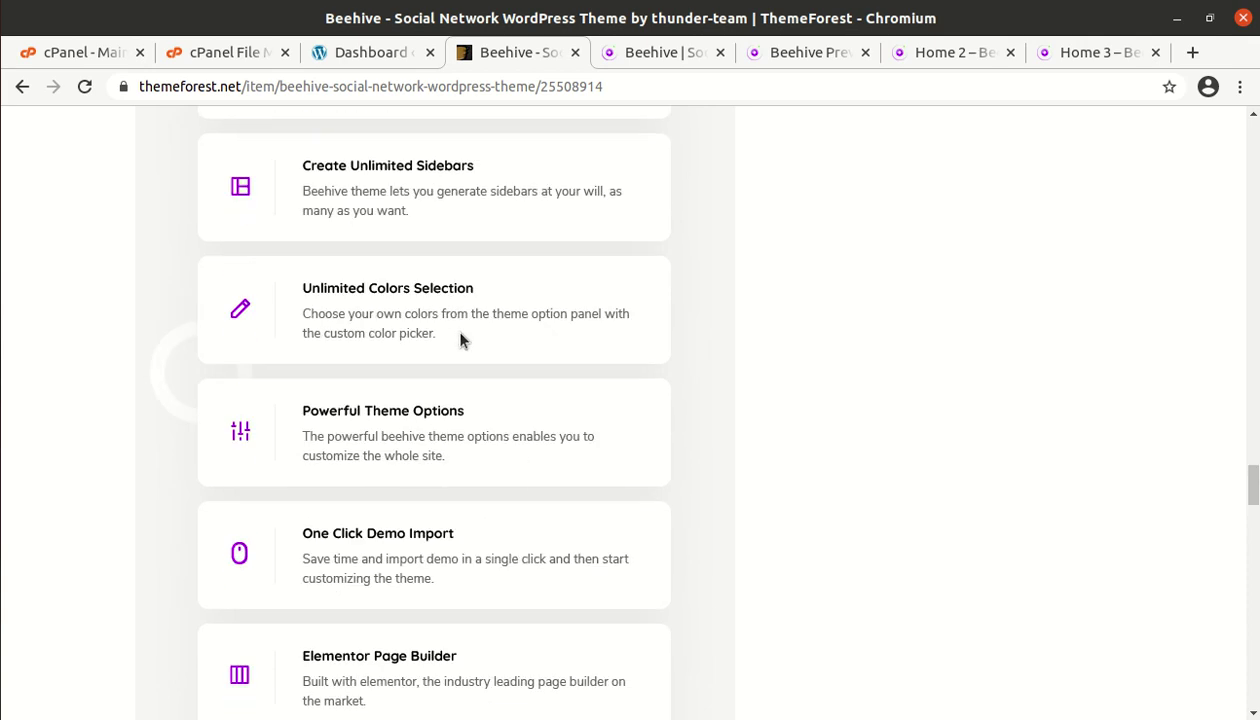
scroll(460, 340, "down", 15)
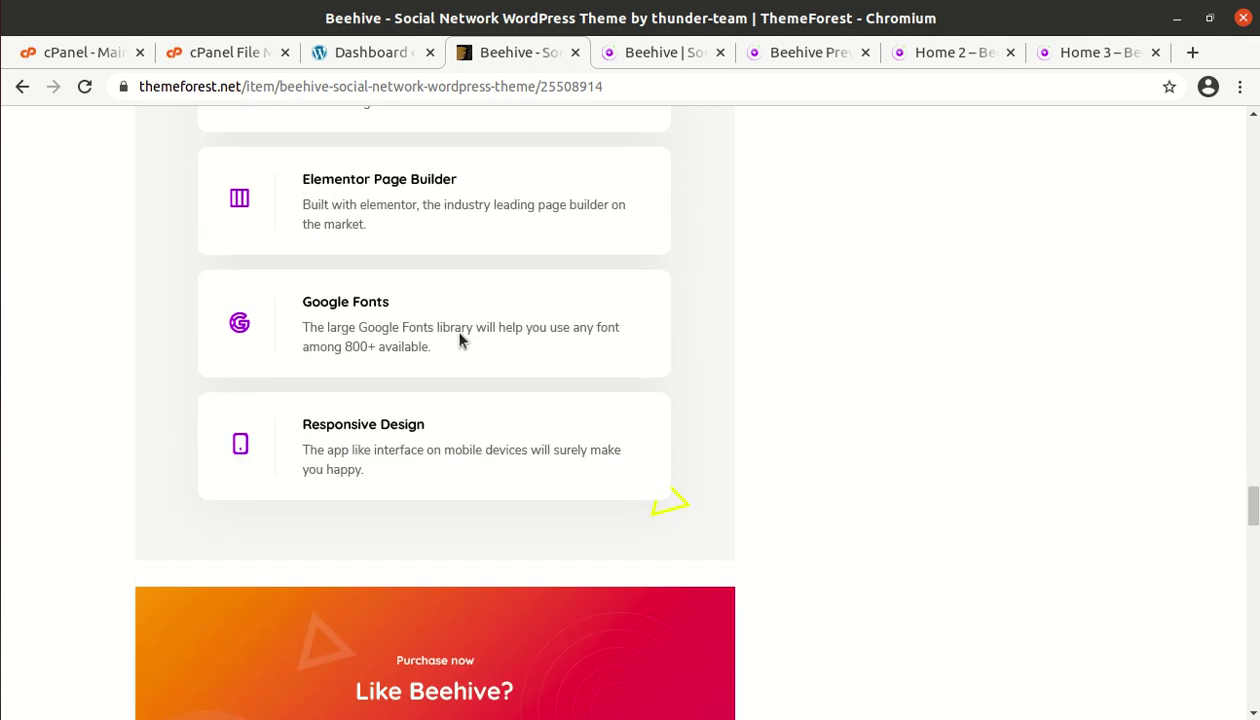
scroll(459, 346, "down", 2)
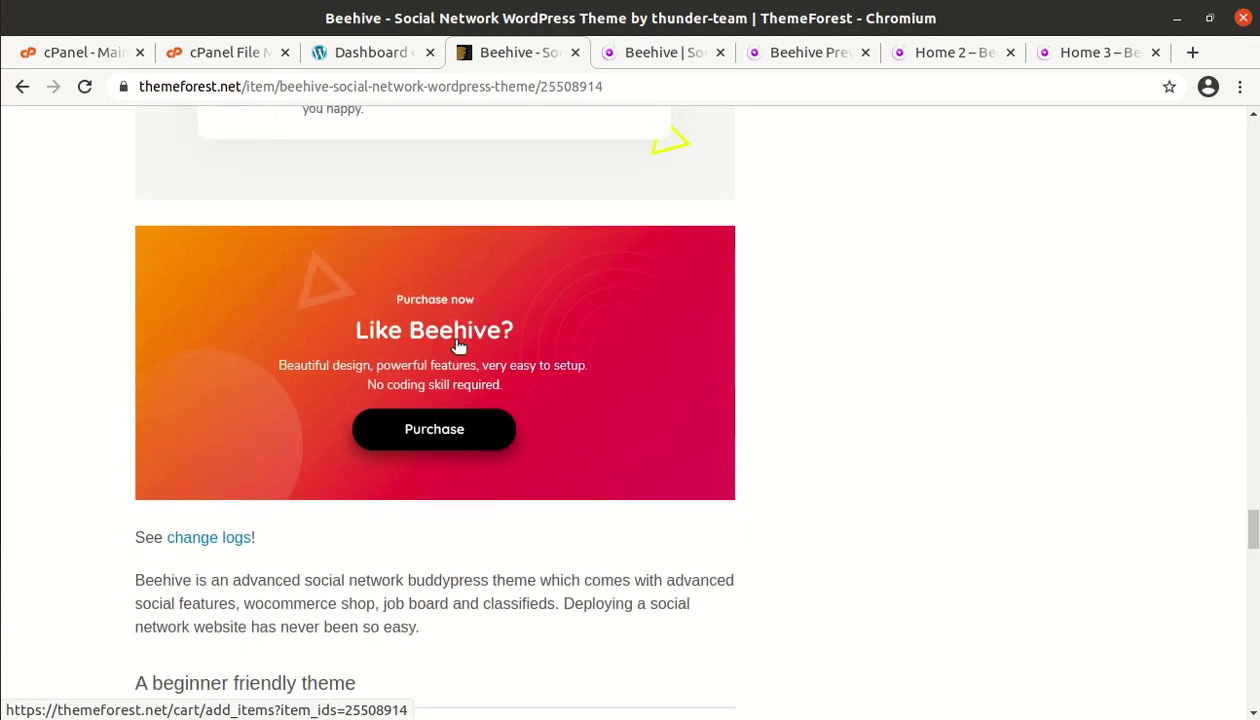
scroll(731, 335, "up", 12)
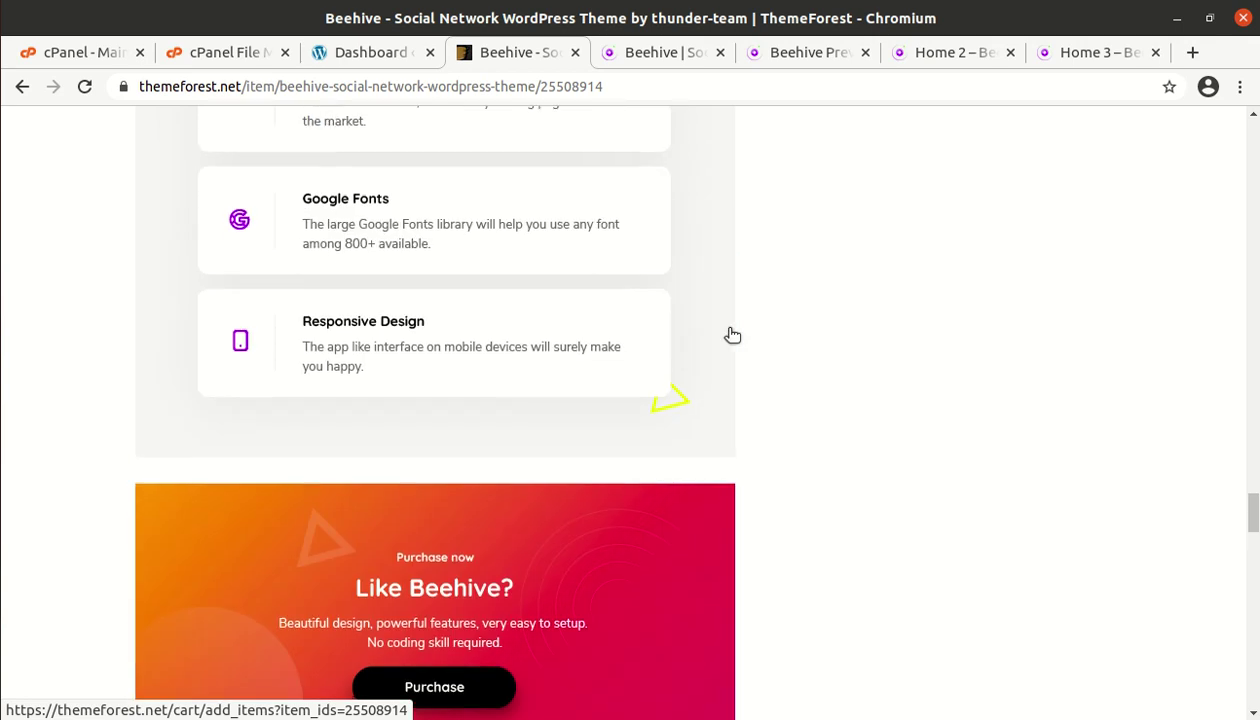
scroll(729, 337, "up", 17)
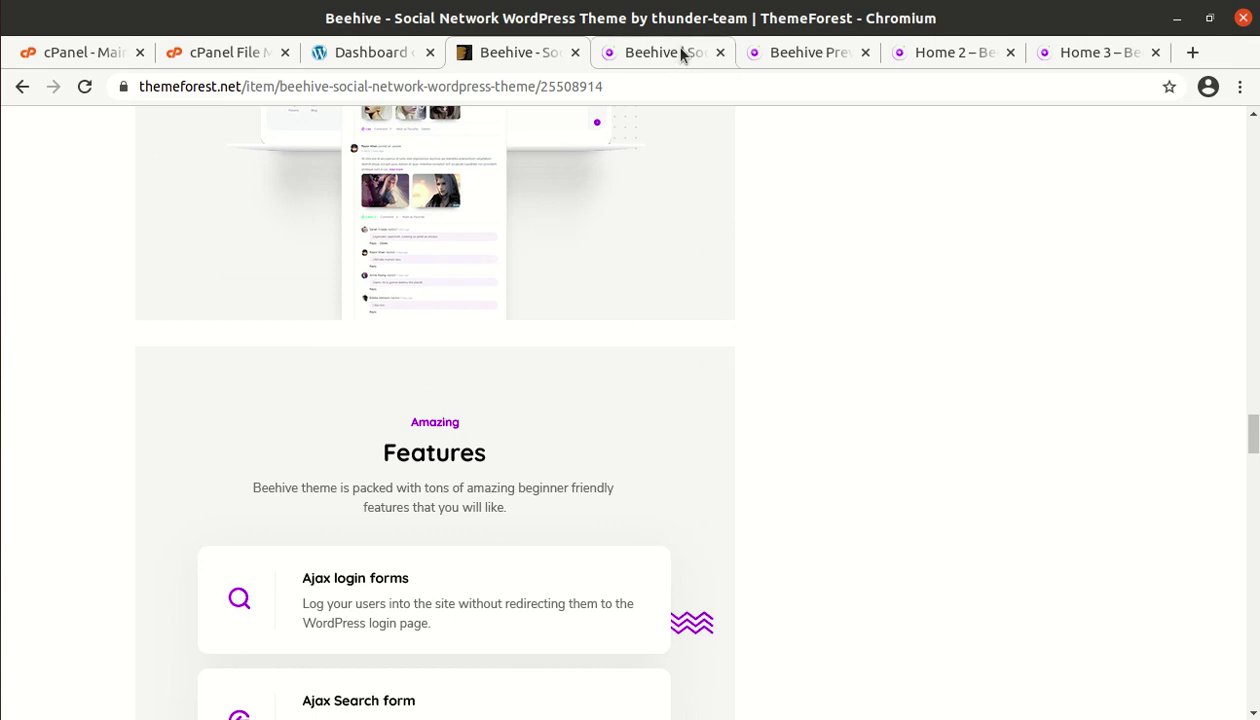
Step: Switch to the Beehive landing page on themified.com and view the Main templates in its Demos section
left_click(680, 53)
scroll(540, 335, "up", 20)
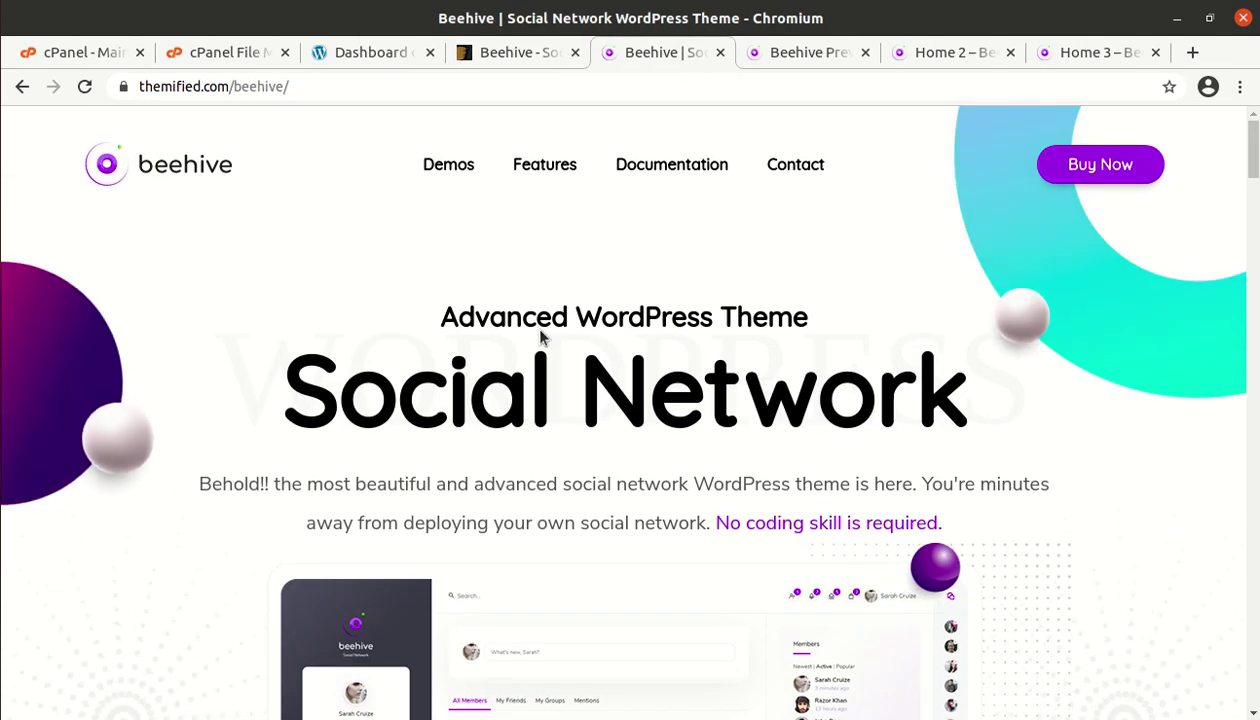
left_click(449, 166)
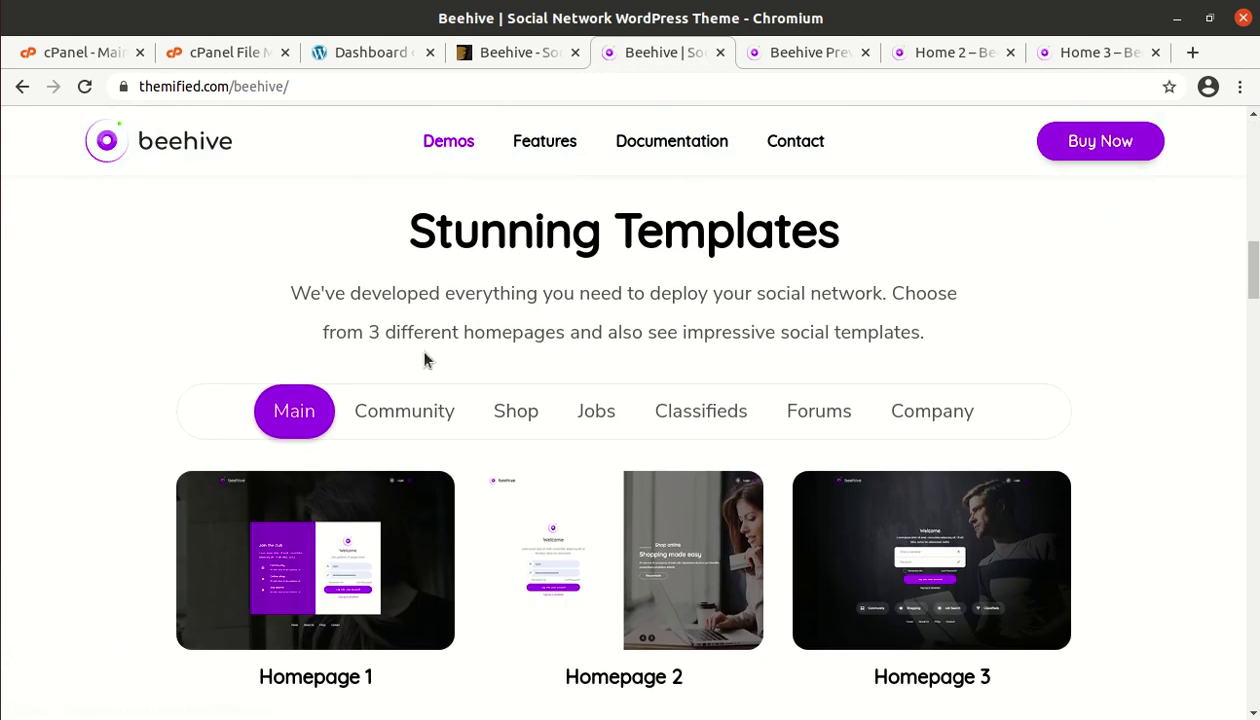
scroll(415, 344, "down", 1)
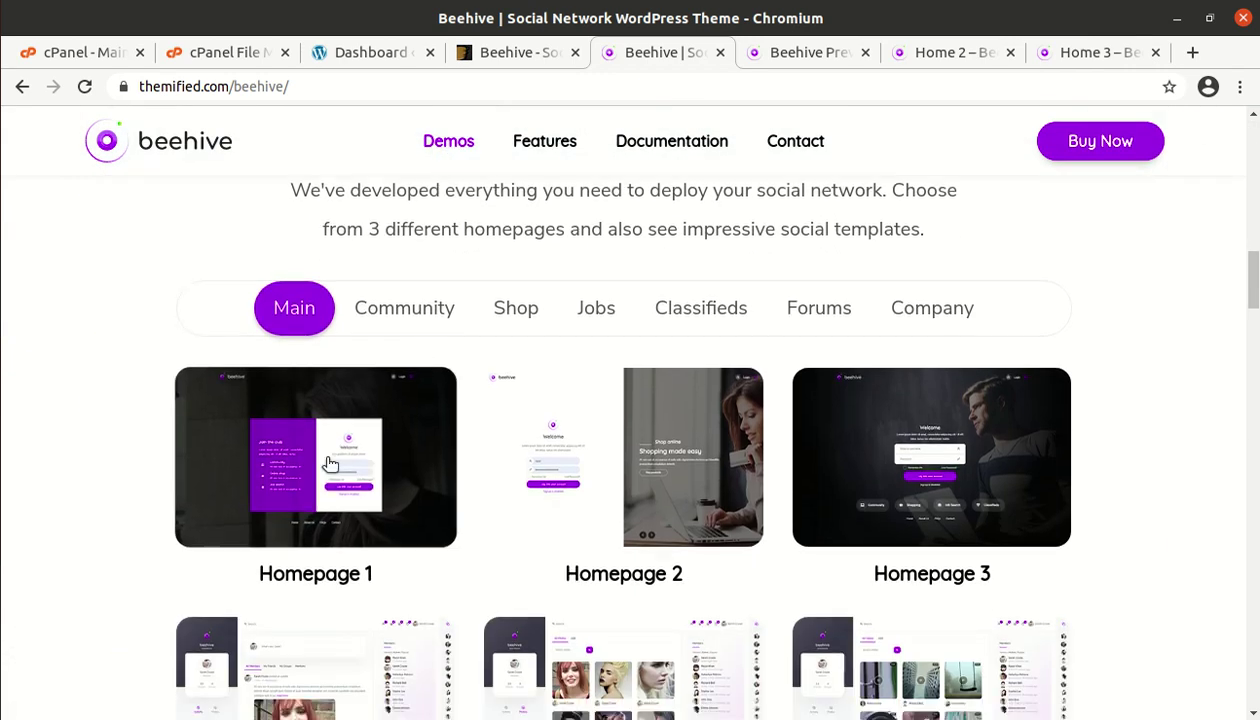
Step: Switch to the first Beehive homepage preview, inspect its login layout and footer links, and open the site's main menu
left_click(767, 56)
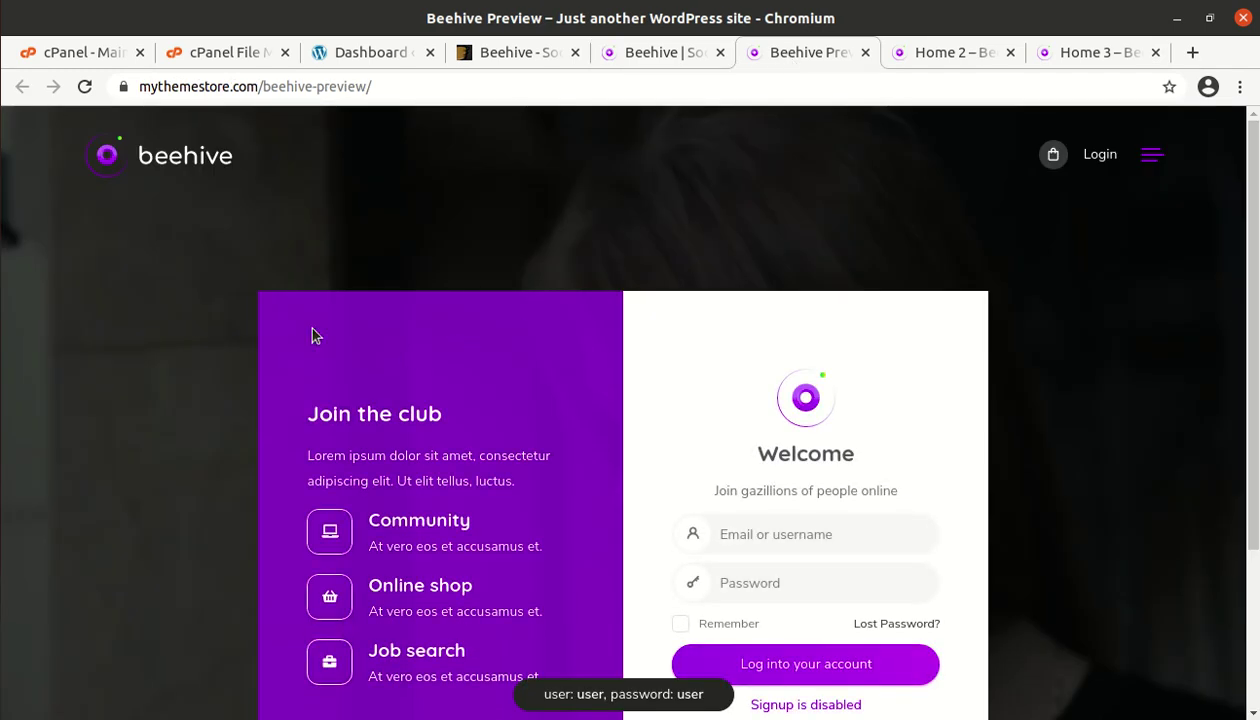
scroll(853, 240, "down", 2)
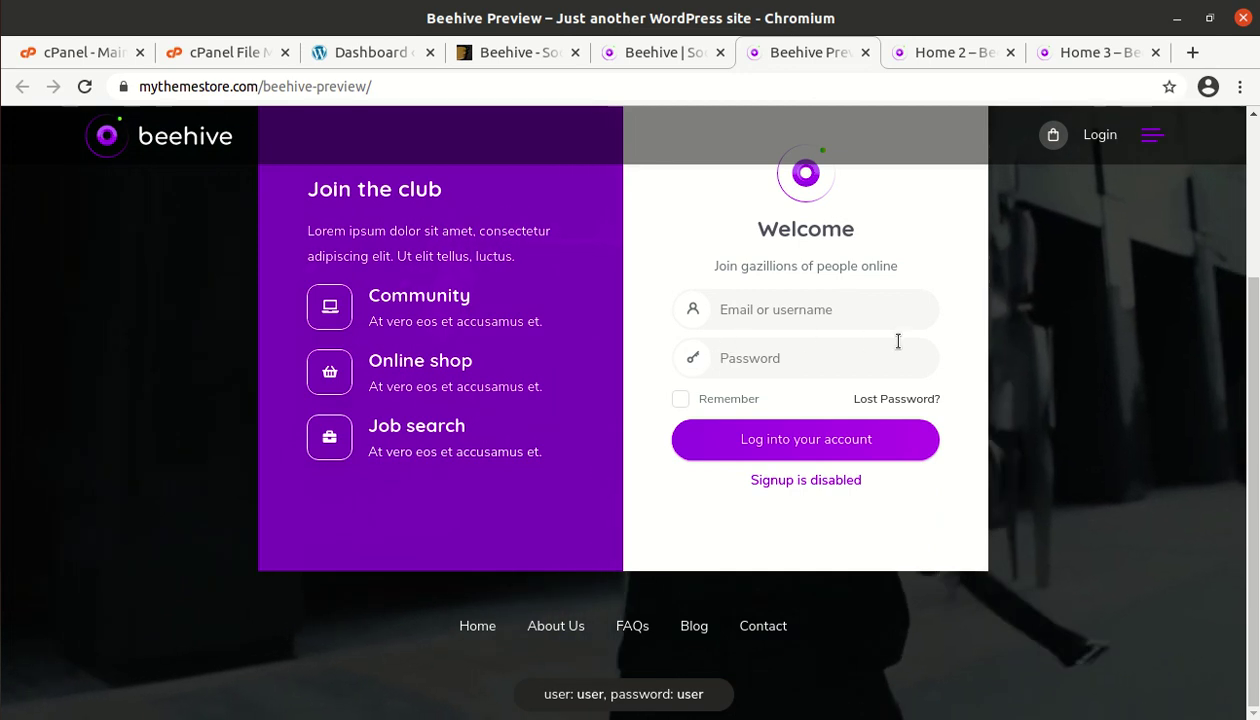
scroll(1046, 405, "up", 1)
scroll(1038, 394, "down", 1)
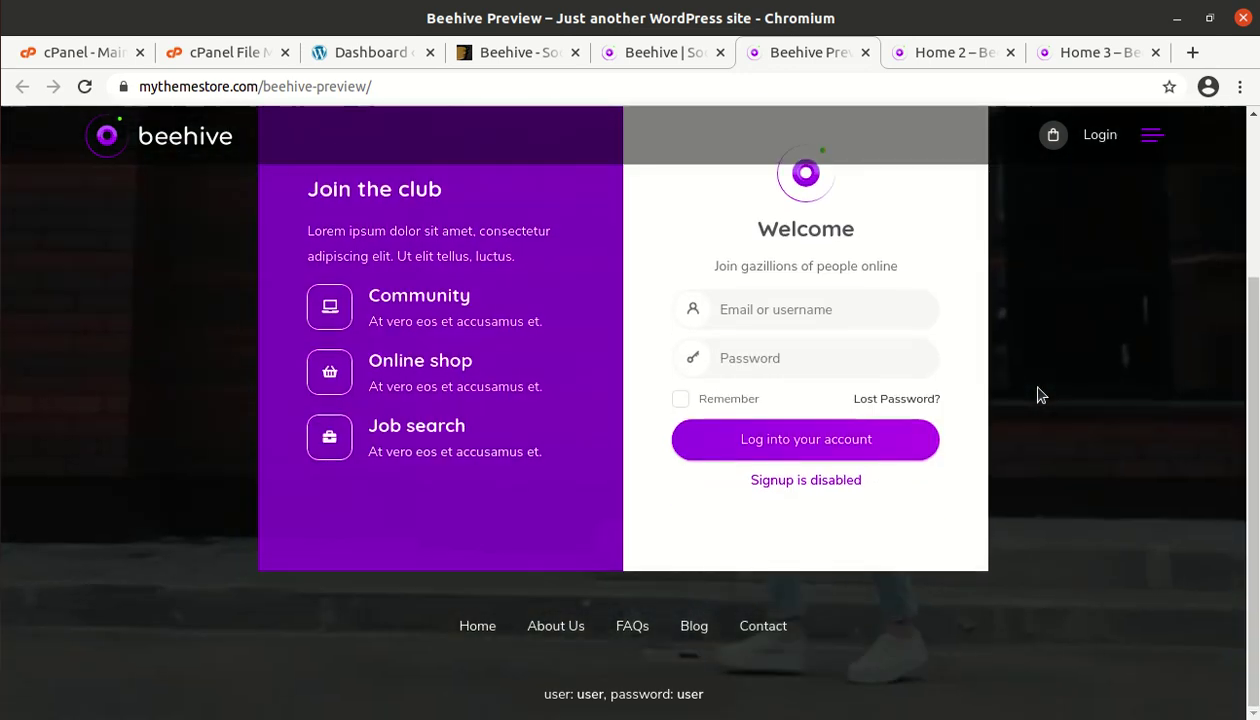
scroll(545, 407, "up", 2)
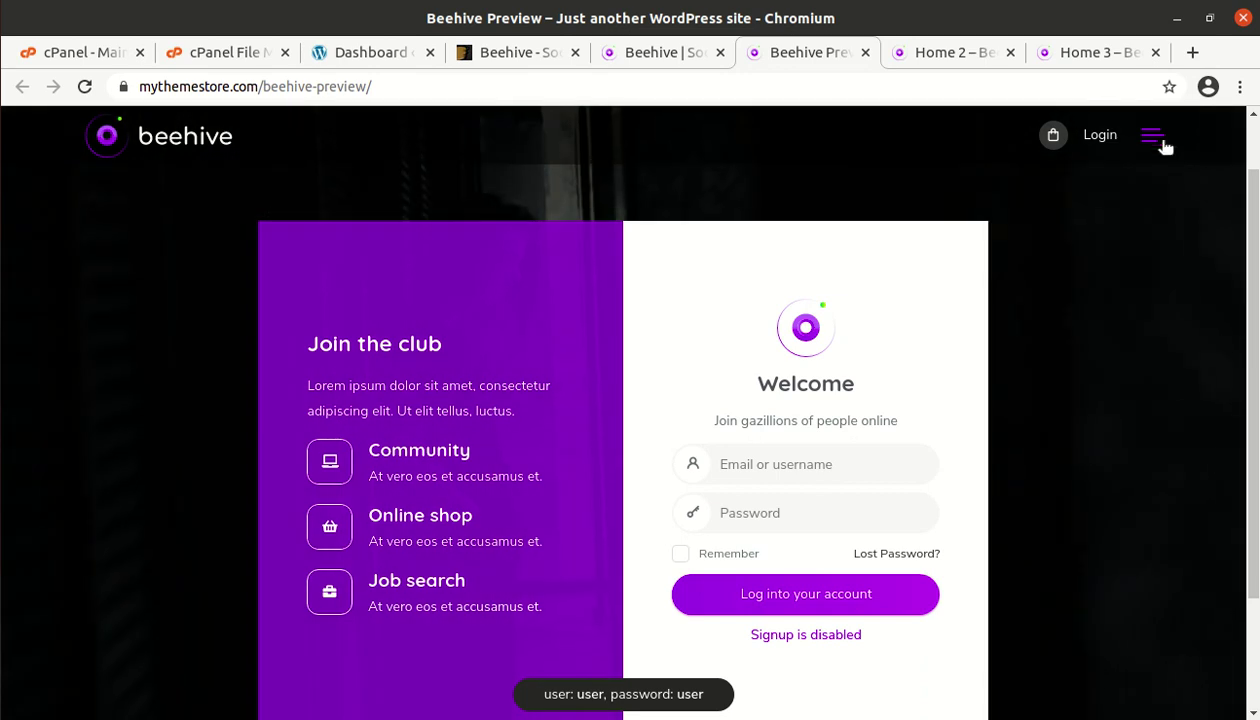
left_click(1153, 139)
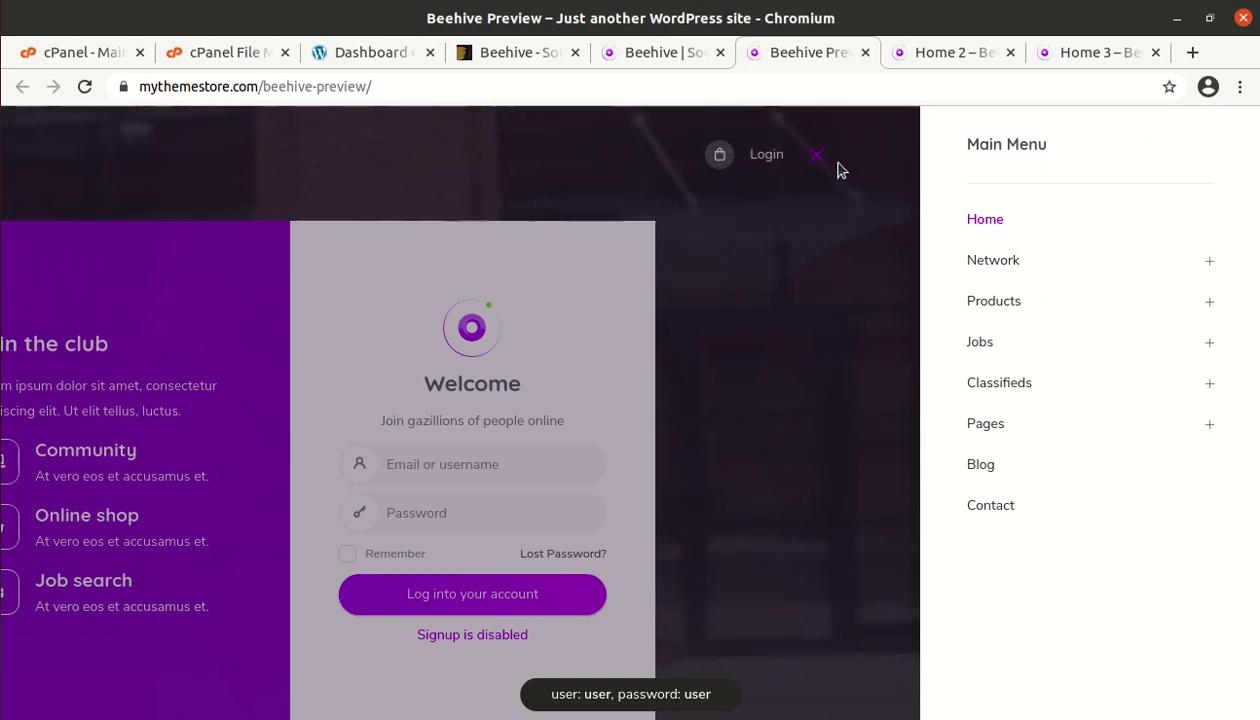
Step: Close the main menu and inspect the first homepage's Join the club panel, login form and footer links
left_click(889, 188)
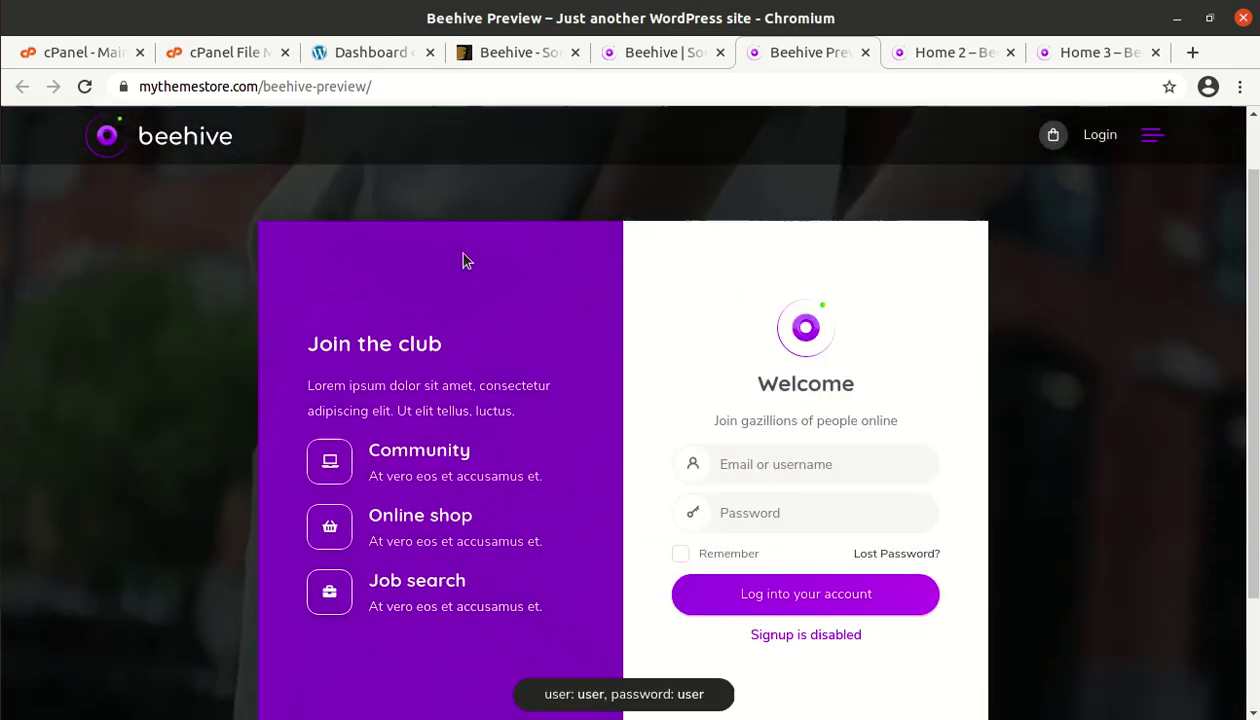
scroll(321, 258, "down", 3)
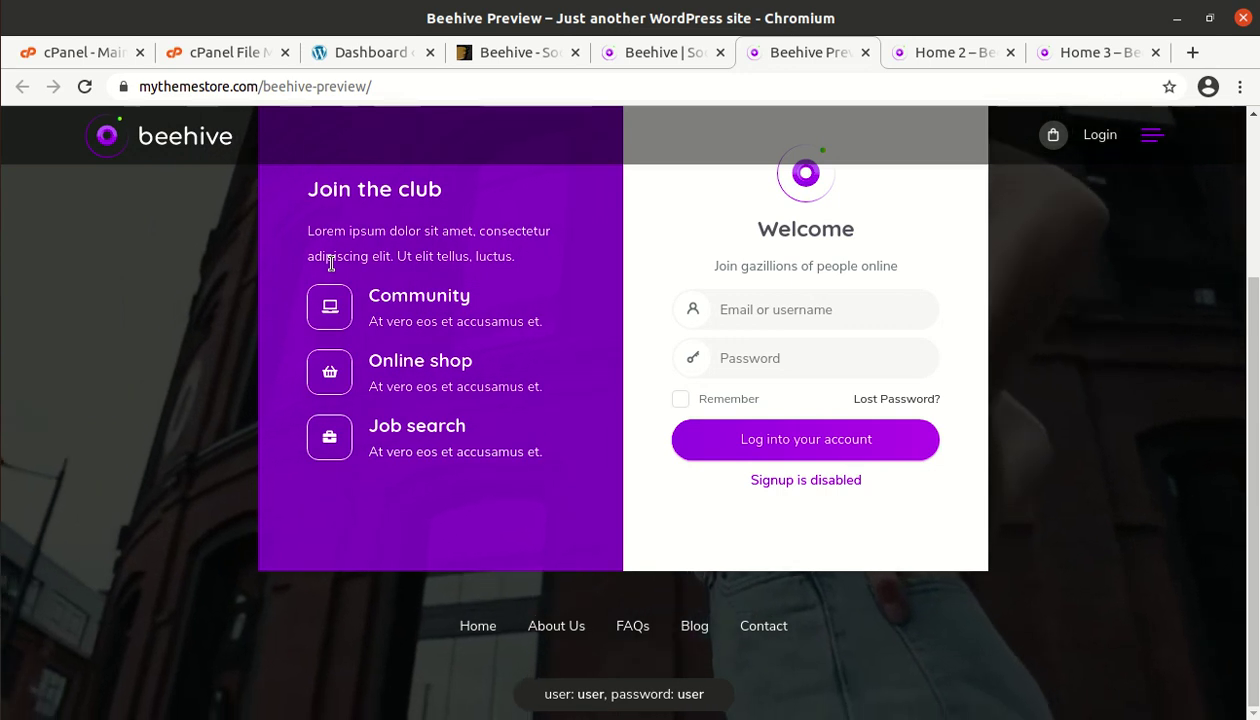
scroll(1007, 385, "up", 4)
scroll(1041, 343, "down", 3)
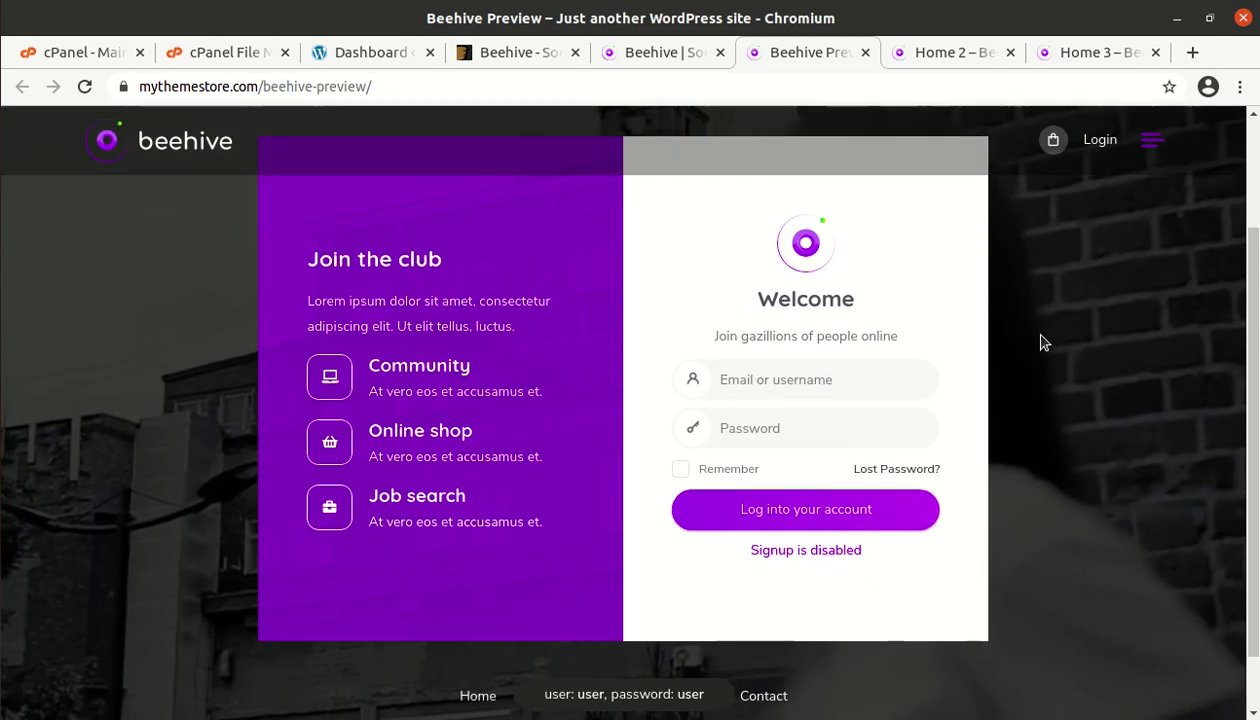
scroll(850, 337, "up", 2)
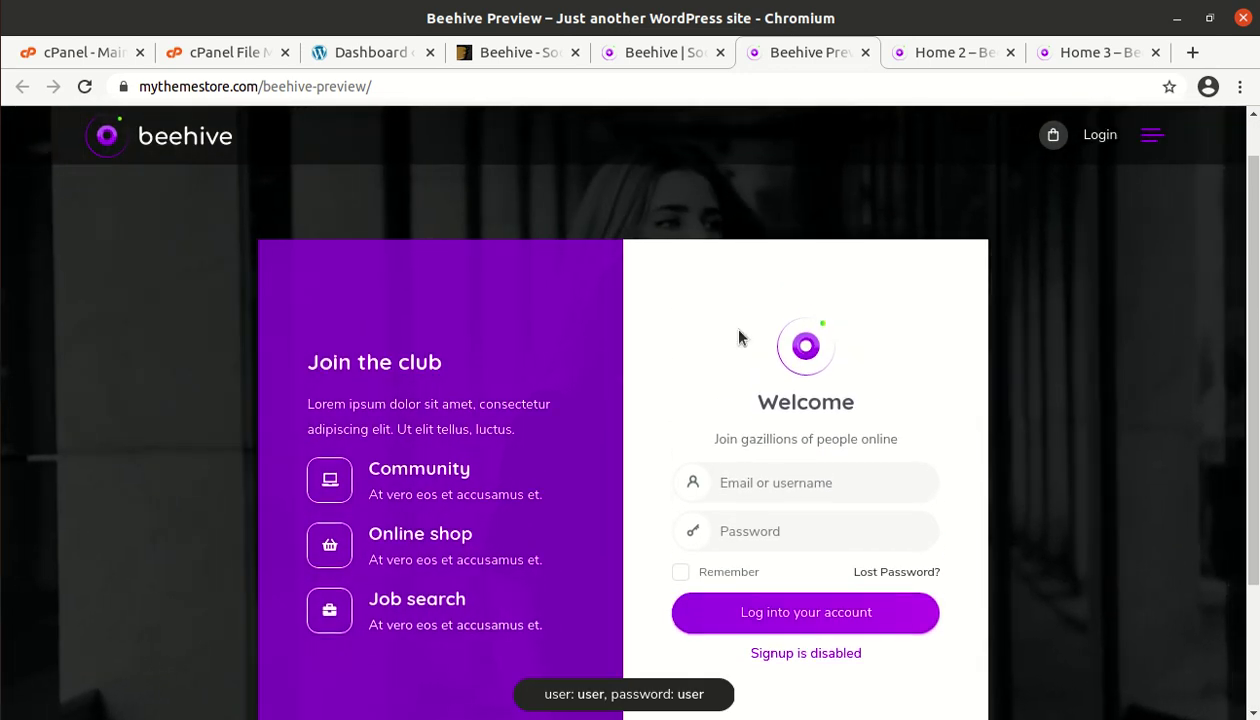
scroll(565, 335, "down", 3)
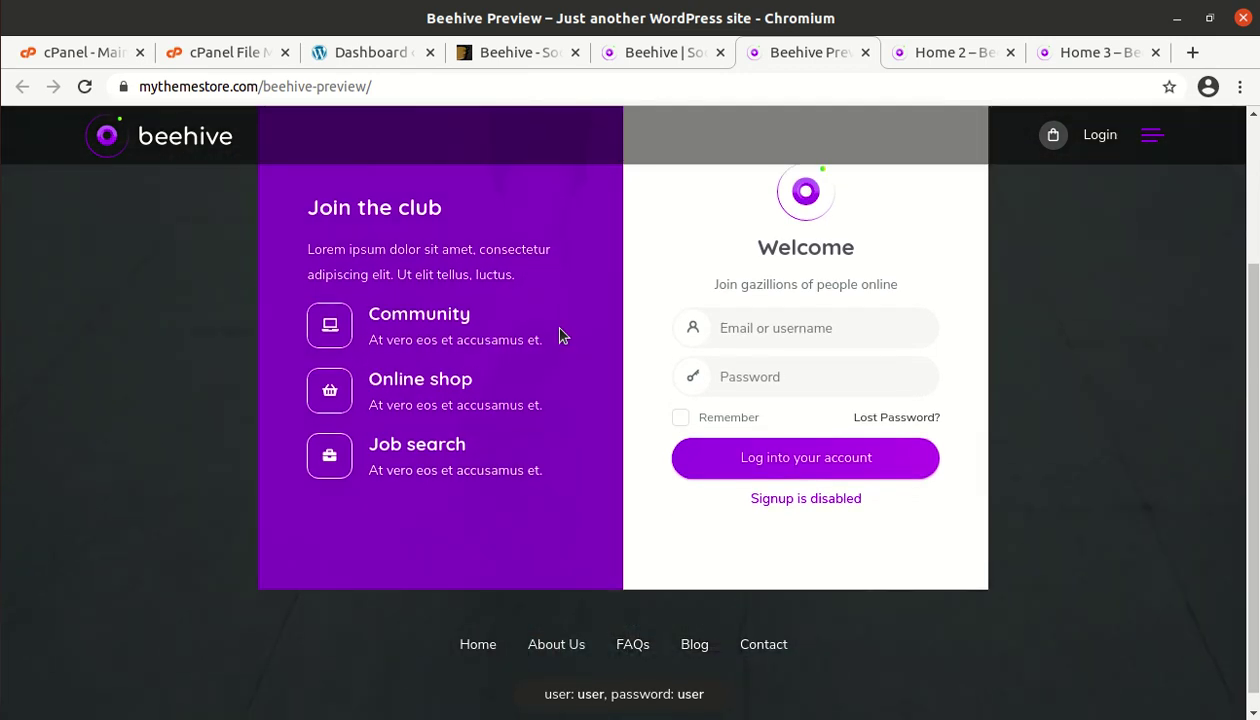
scroll(291, 441, "up", 2)
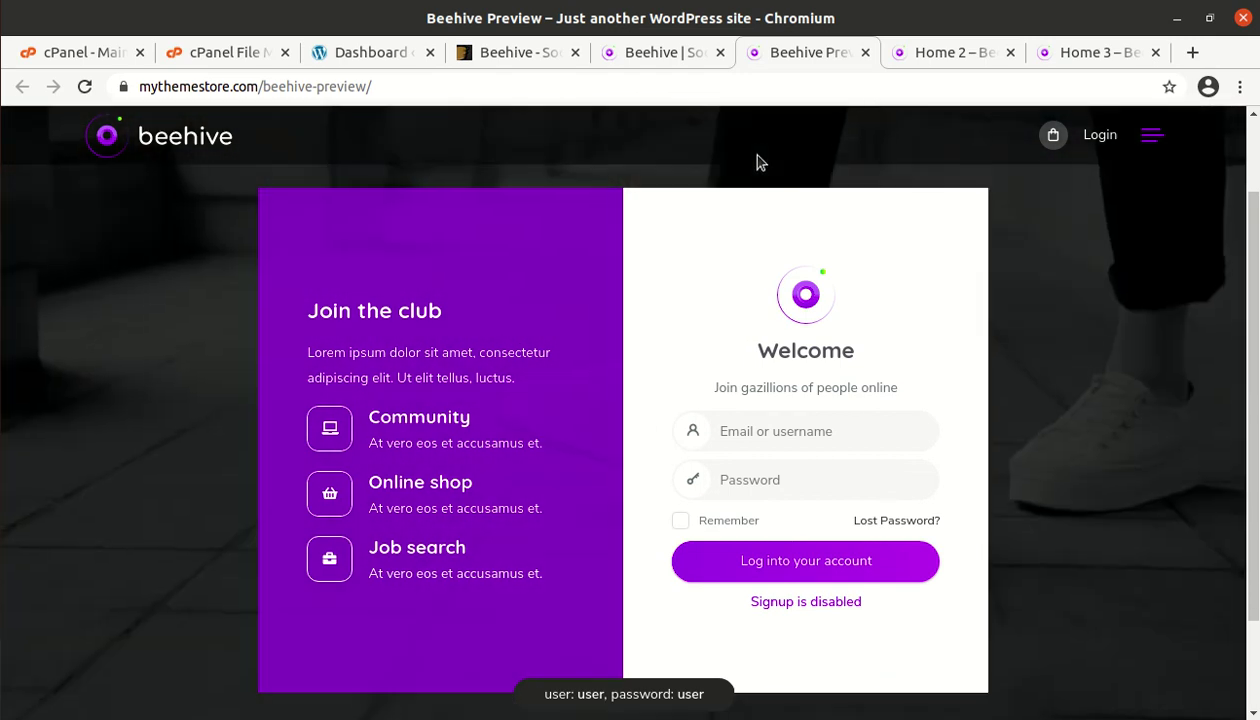
Step: View the Home 2 preview's split login and Shop online layout, comparing it with the first homepage
left_click(931, 53)
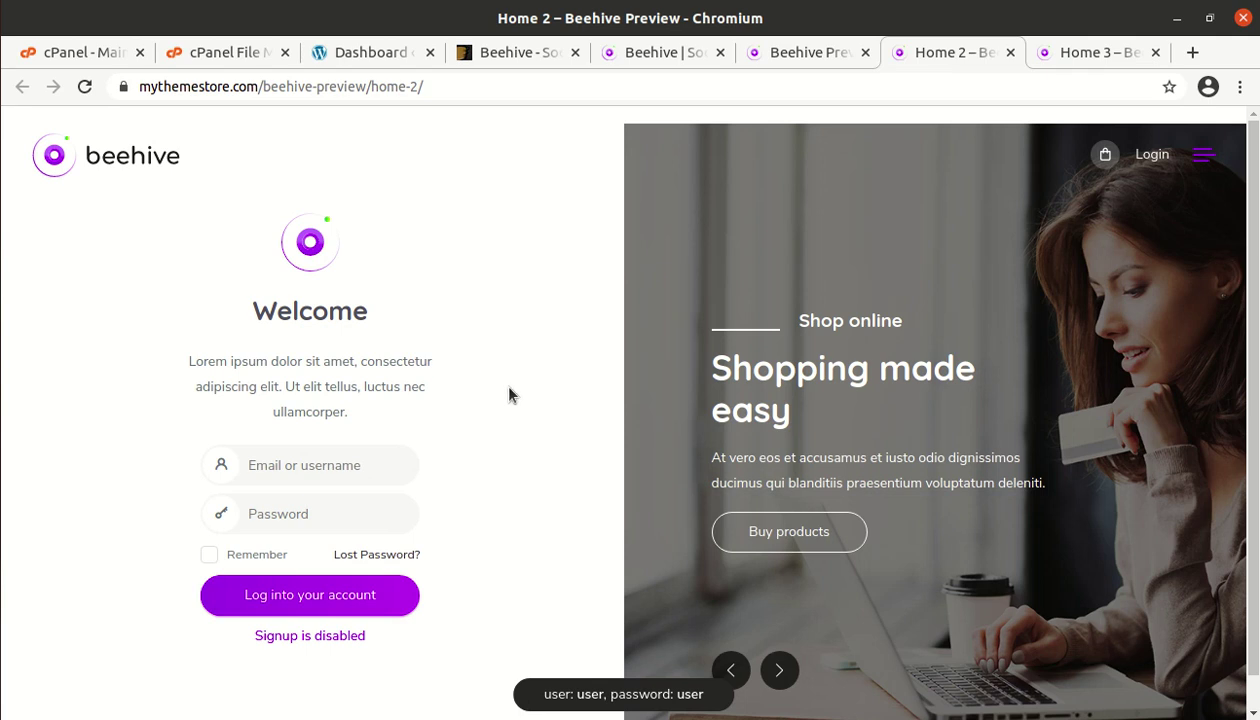
scroll(512, 397, "down", 1)
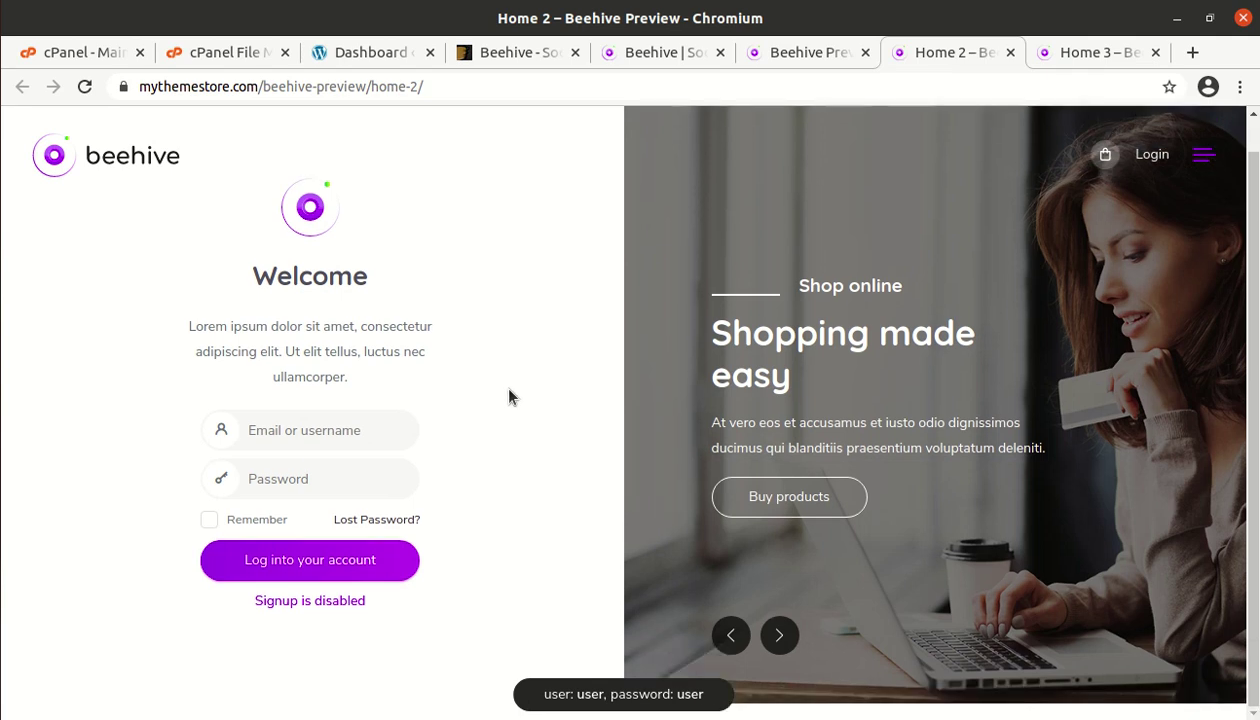
scroll(510, 390, "up", 1)
left_click(748, 52)
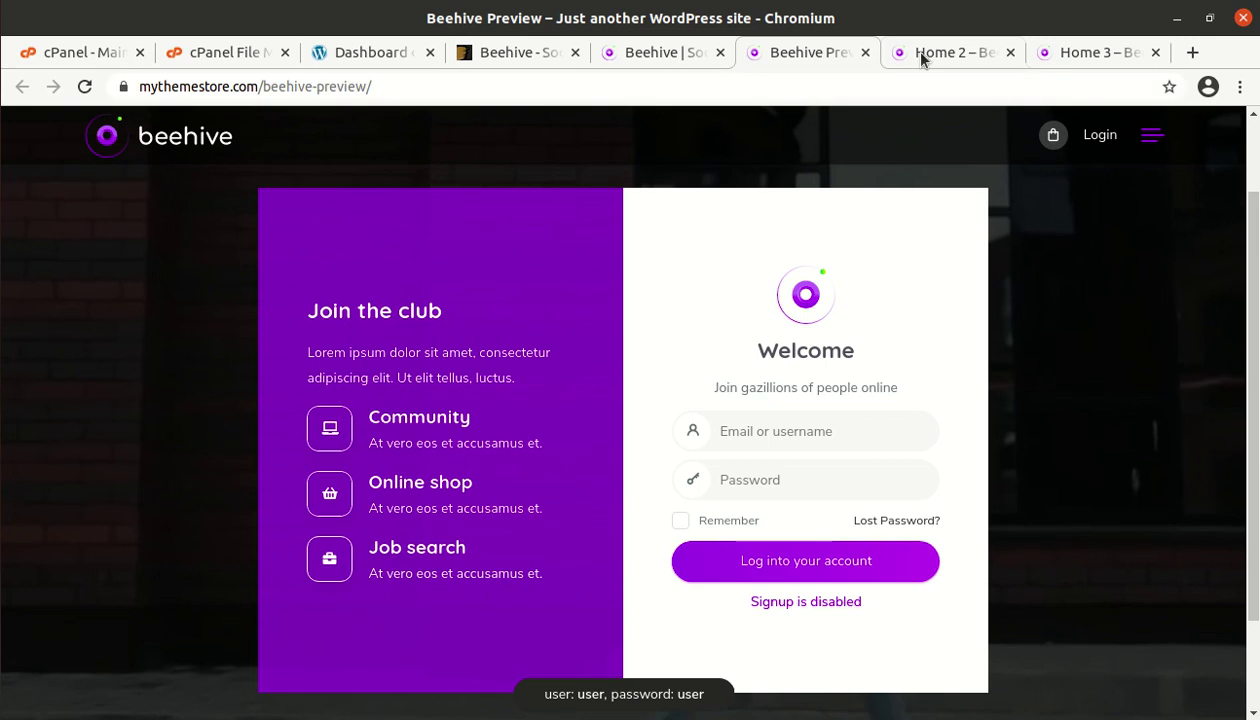
left_click(921, 55)
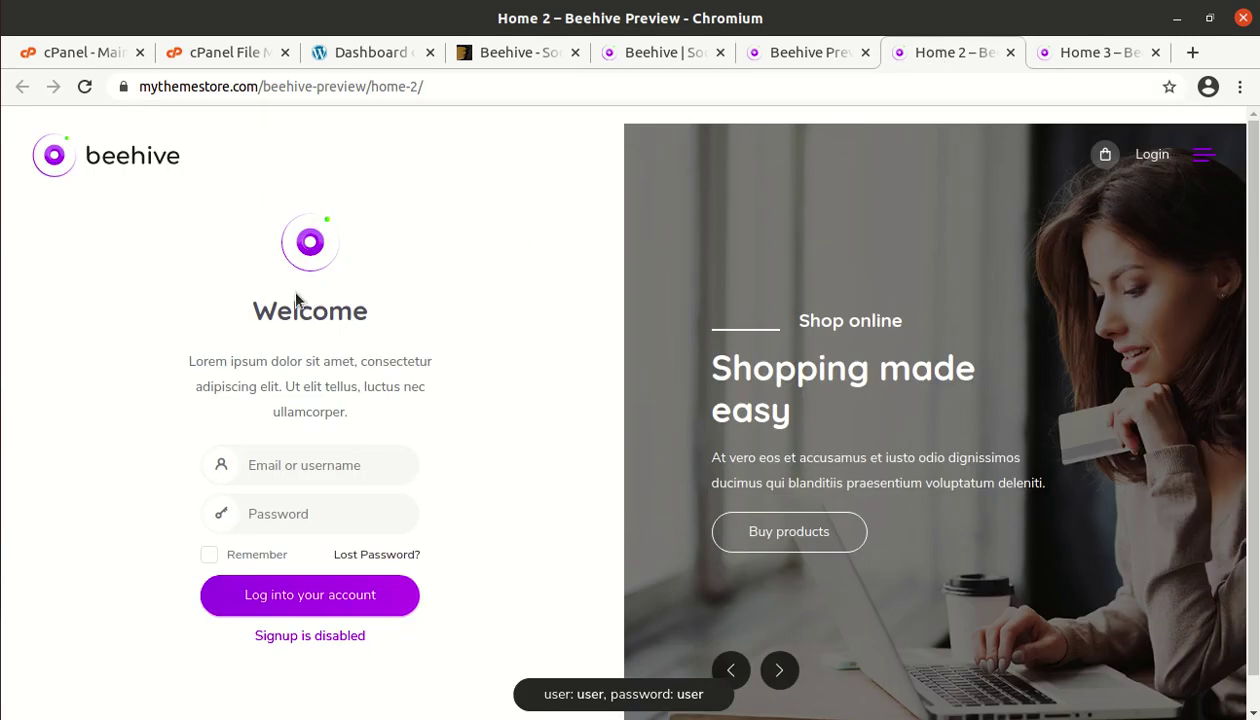
scroll(481, 312, "down", 1)
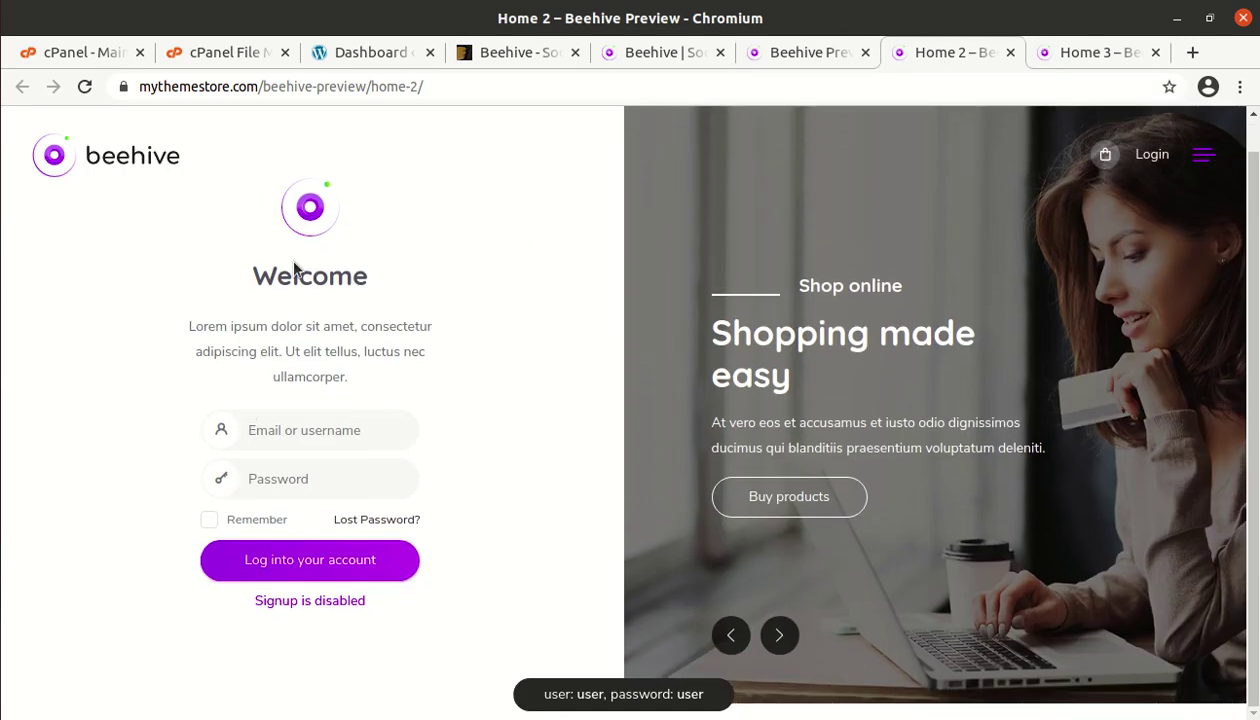
Step: Switch to the Home 3 preview and inspect its login form, shortcuts and footer links
left_click(1090, 55)
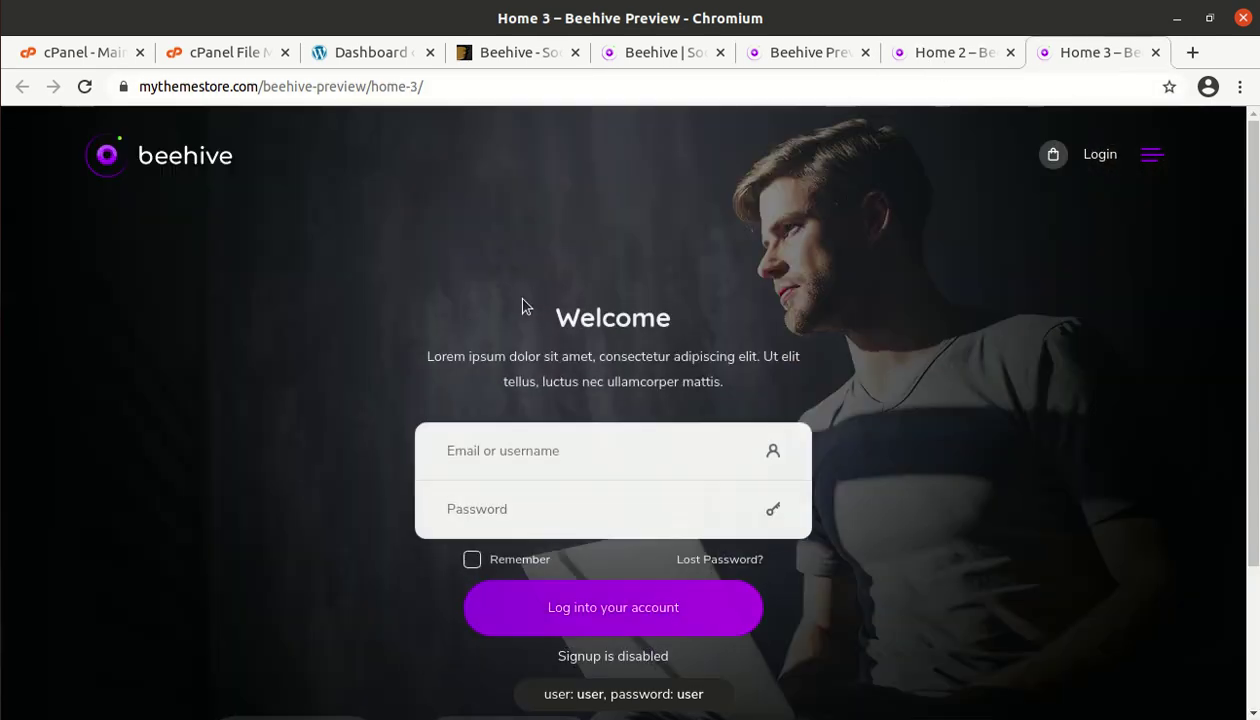
scroll(520, 304, "down", 4)
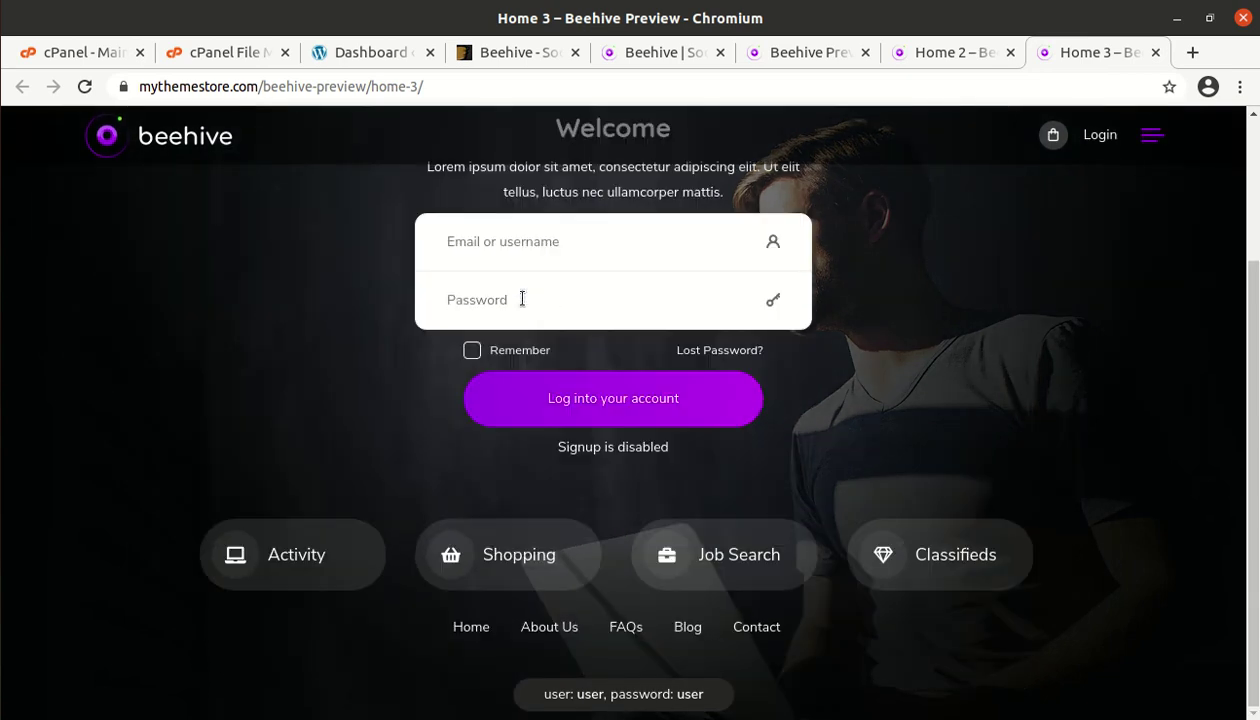
scroll(522, 300, "up", 4)
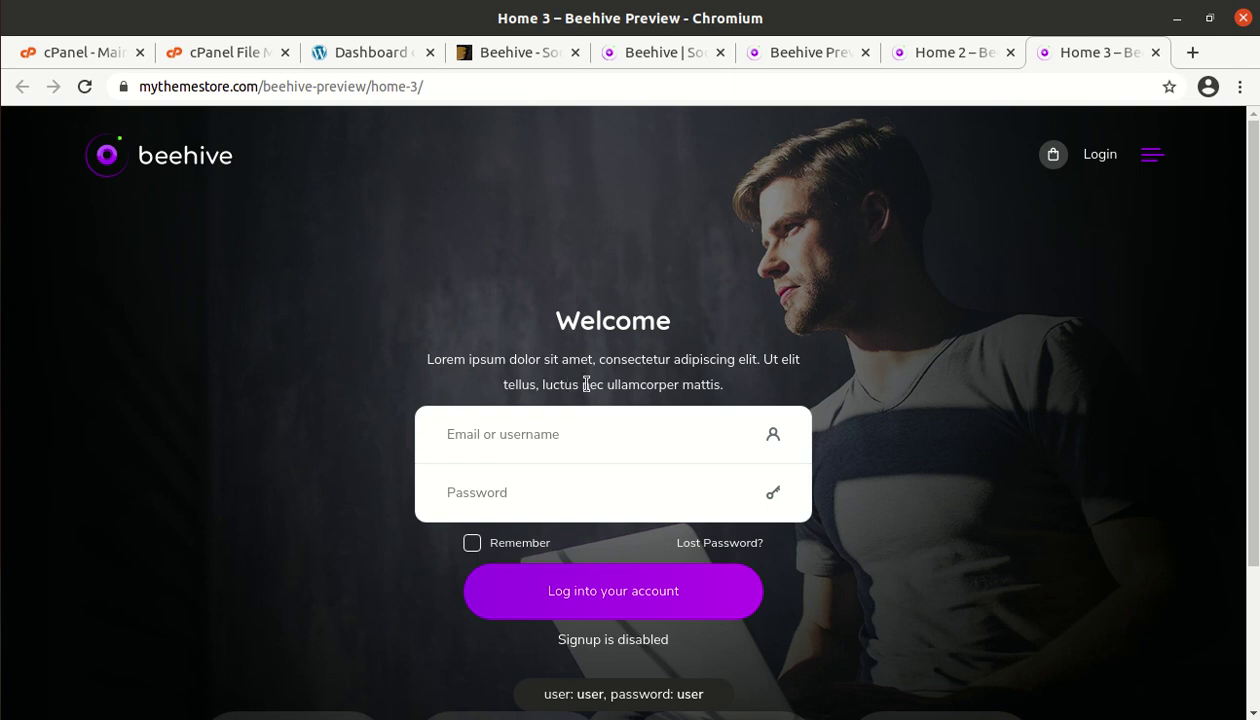
scroll(661, 374, "down", 4)
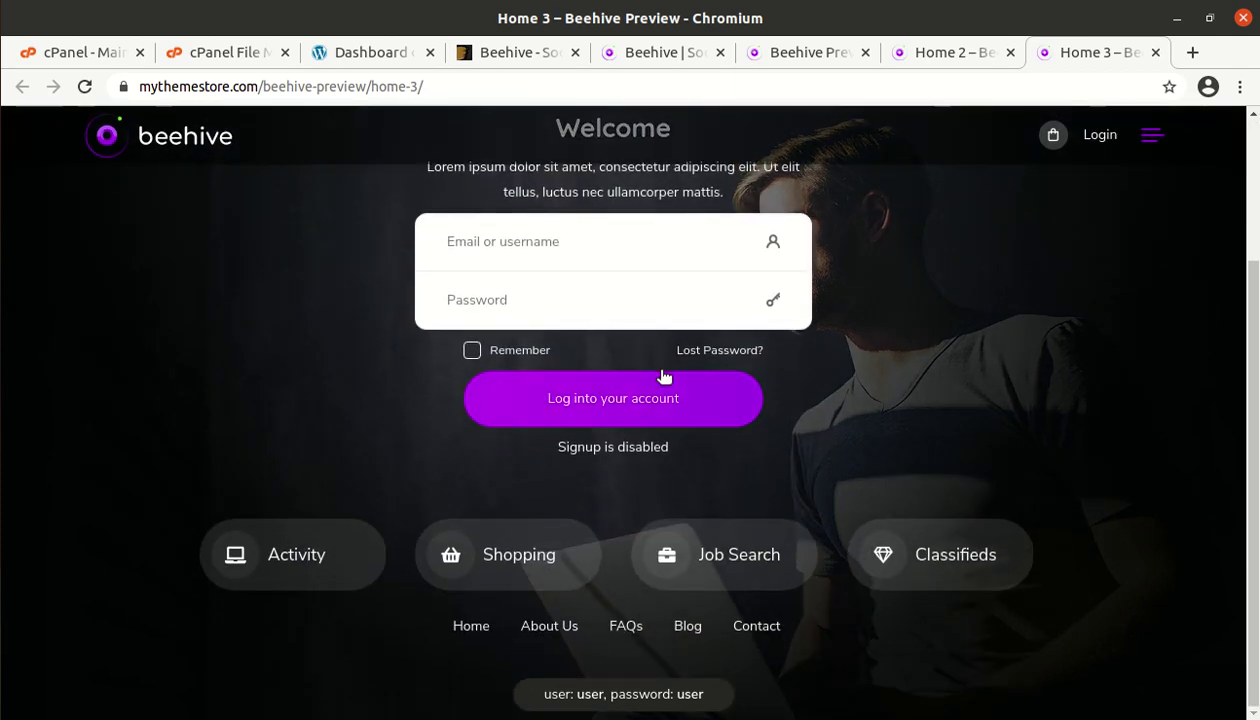
Step: Open the Activity page from Home 3's shortcuts and look through its member feed and side navigation
left_click(311, 558)
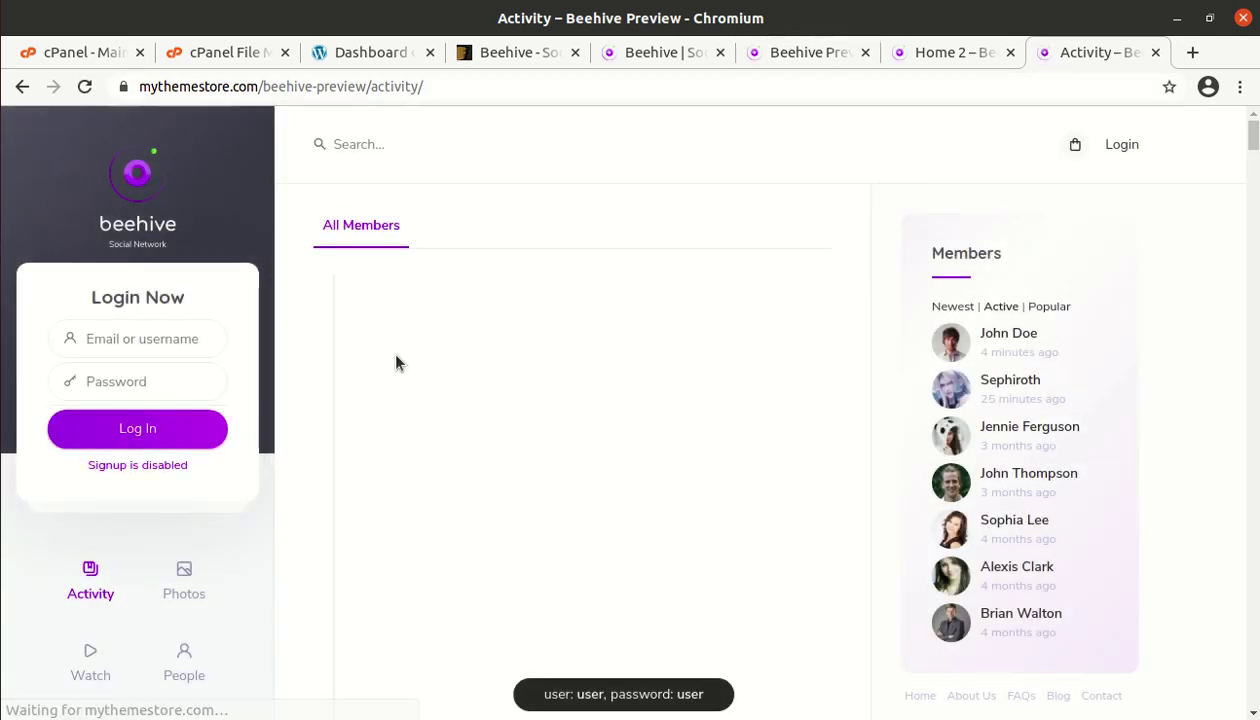
scroll(260, 387, "down", 4)
scroll(260, 387, "down", 3)
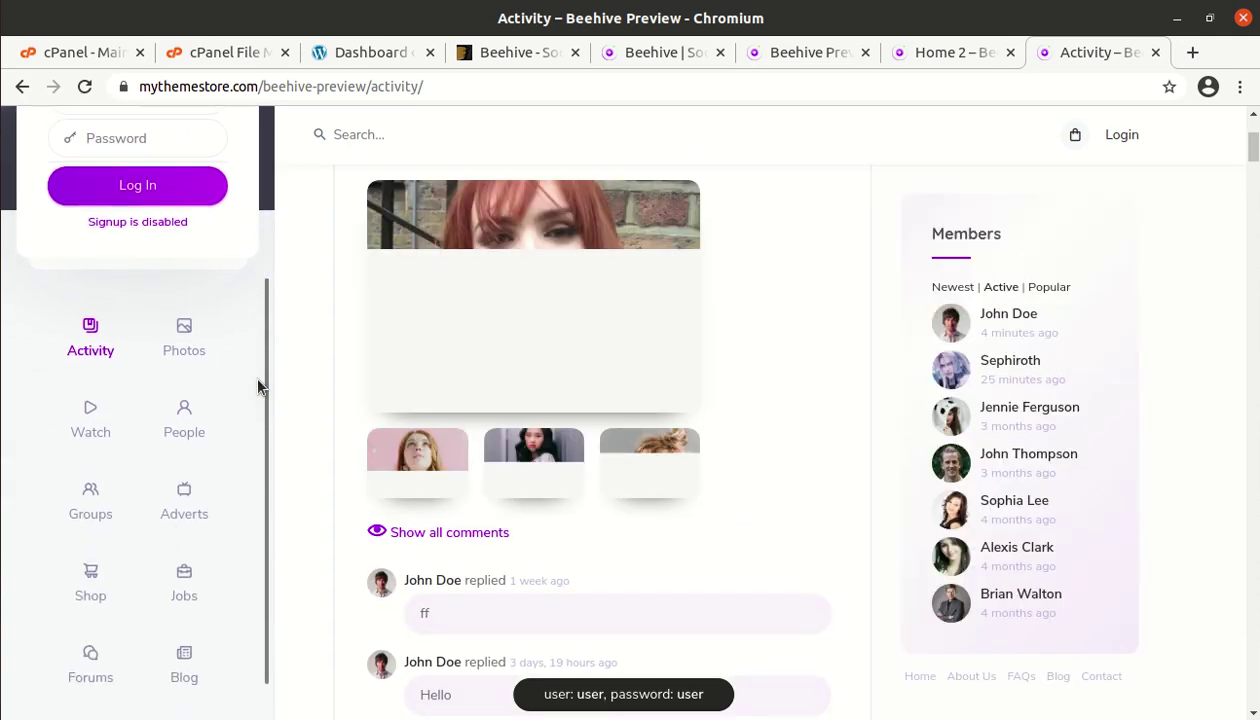
scroll(257, 385, "up", 3)
scroll(881, 194, "up", 3)
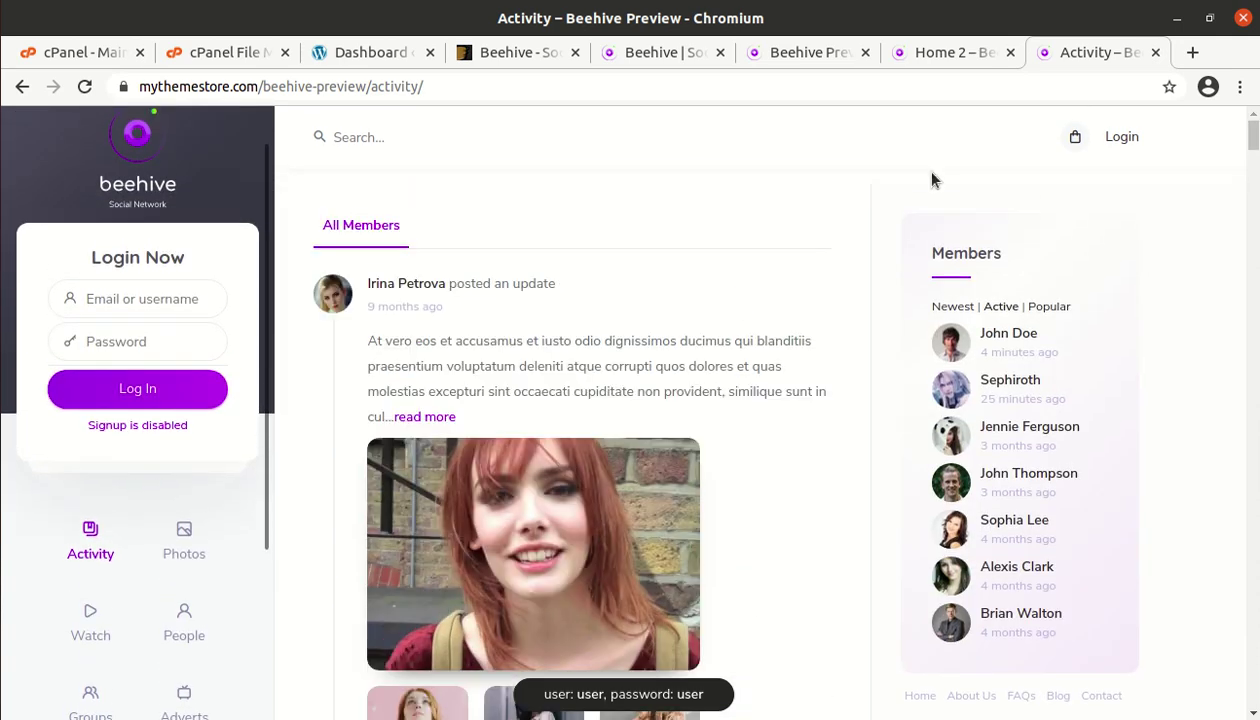
Step: Return to the first homepage preview and highlight its Online shop and Community headings
left_click(808, 60)
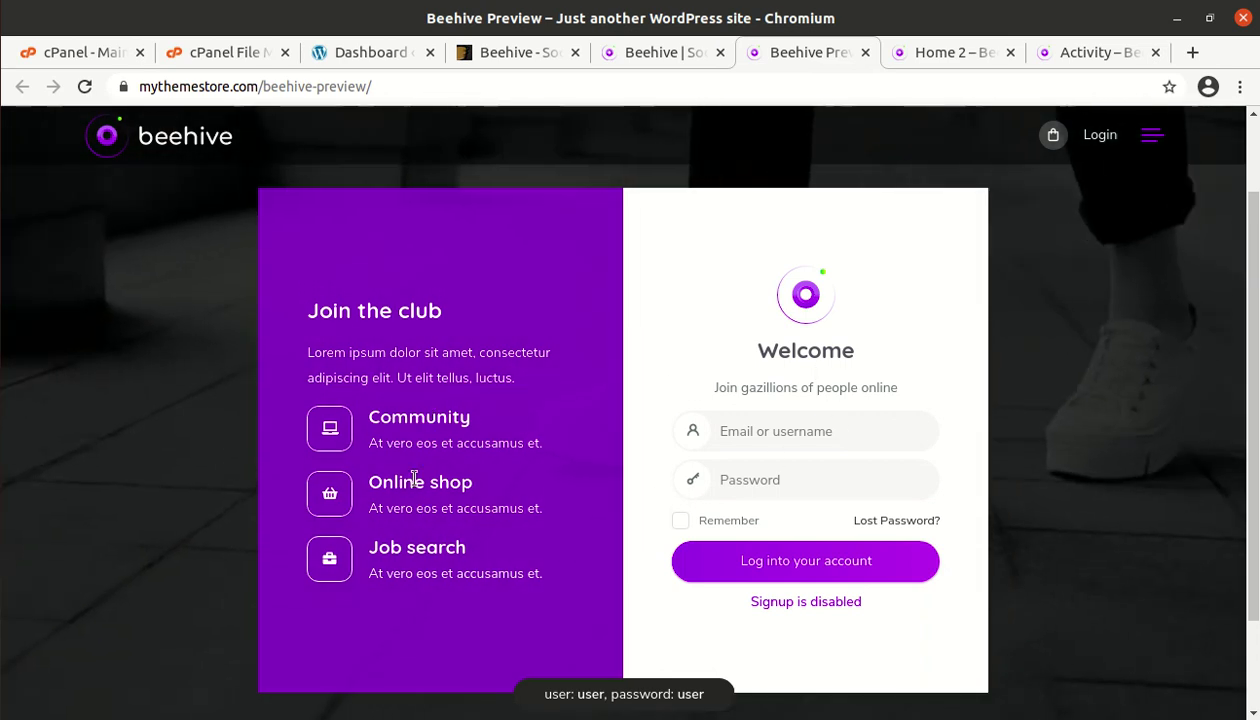
left_click_drag(492, 492, 370, 465)
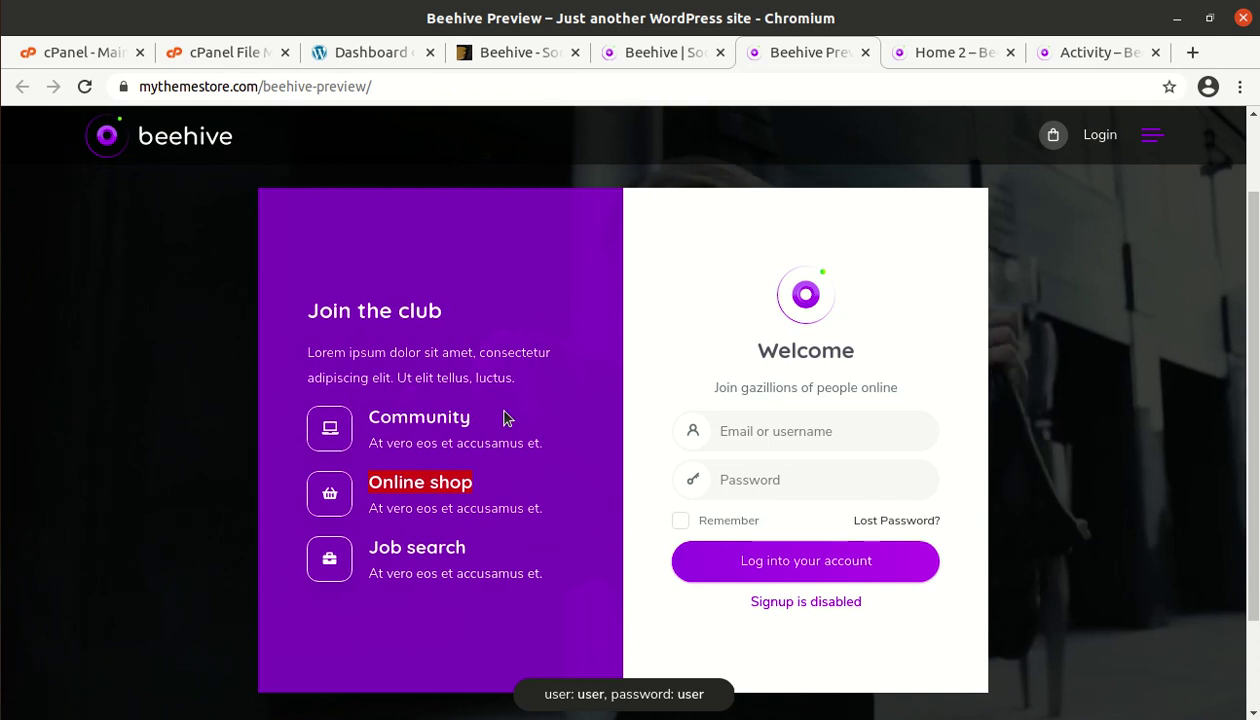
left_click_drag(490, 417, 370, 415)
scroll(489, 520, "down", 2)
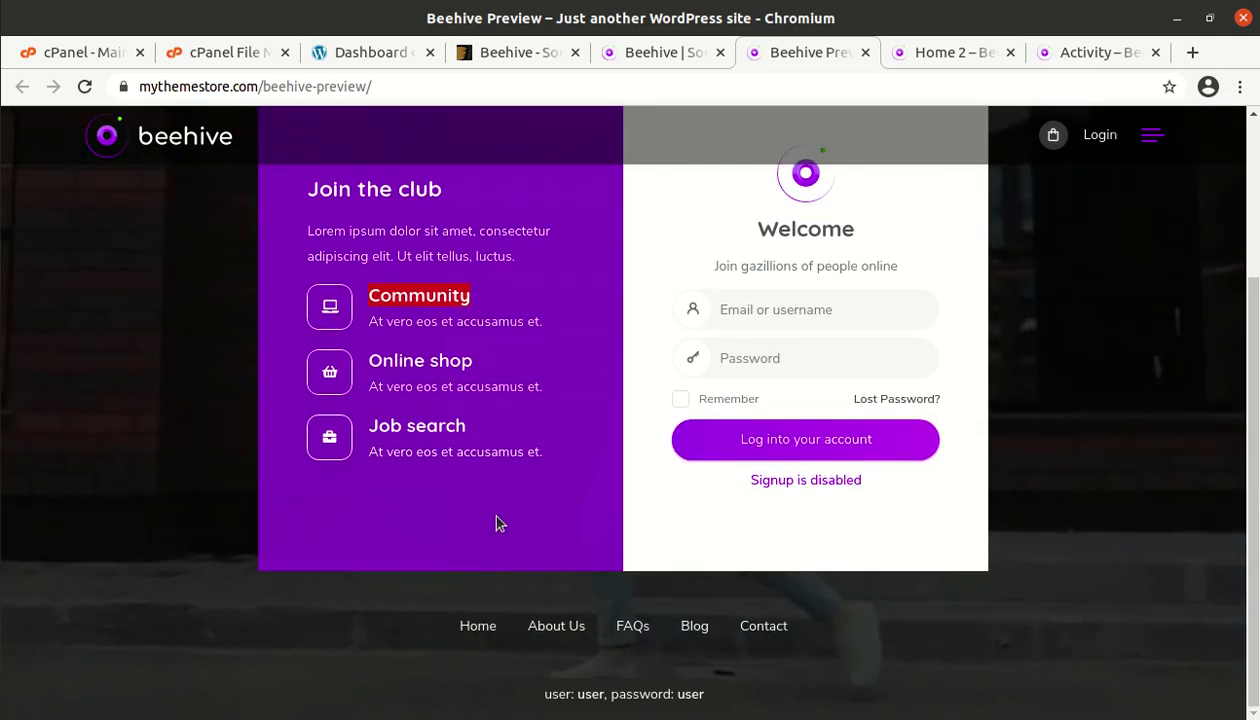
scroll(1018, 309, "up", 4)
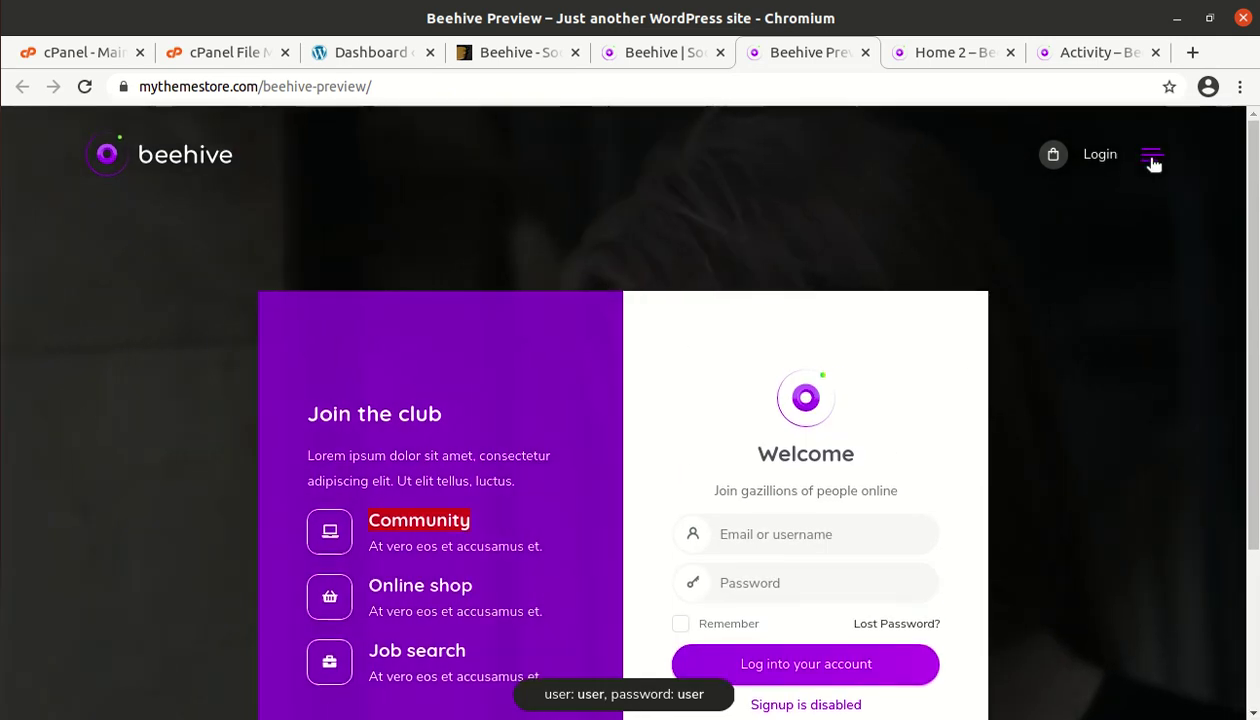
Step: Open the Network page from the first homepage's main menu and look through the activity feed's posts and replies
left_click(1153, 163)
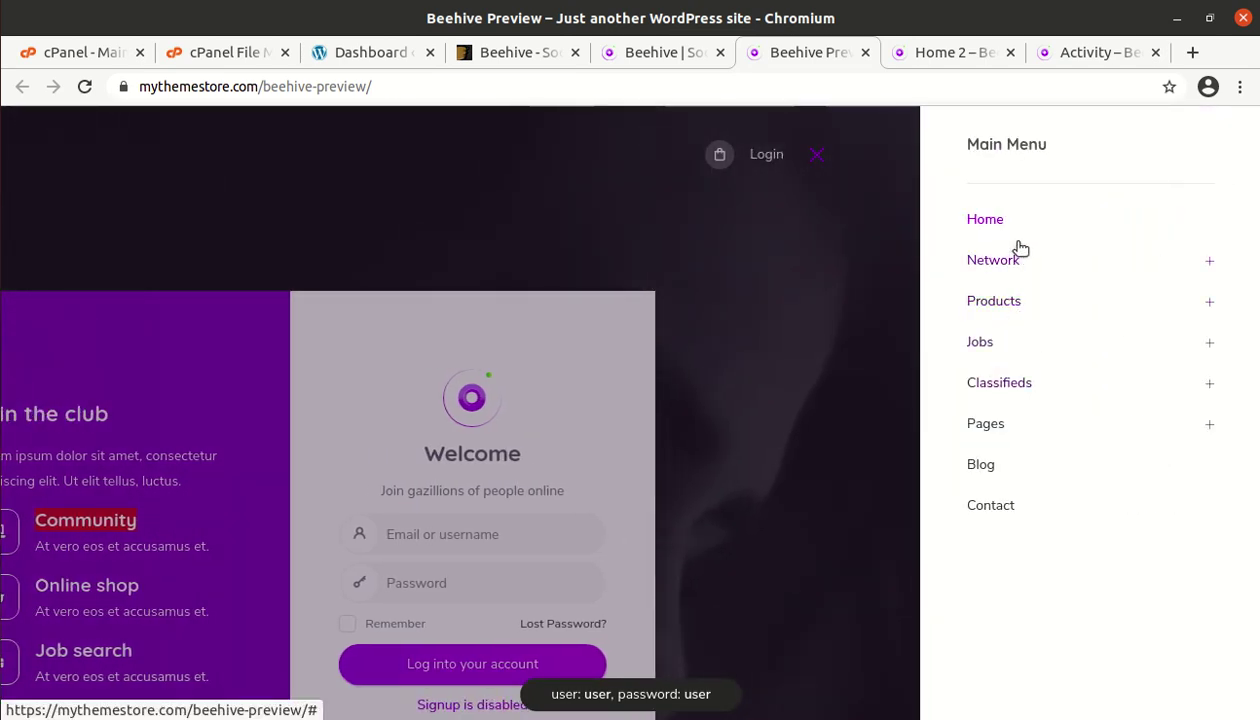
left_click(1022, 262)
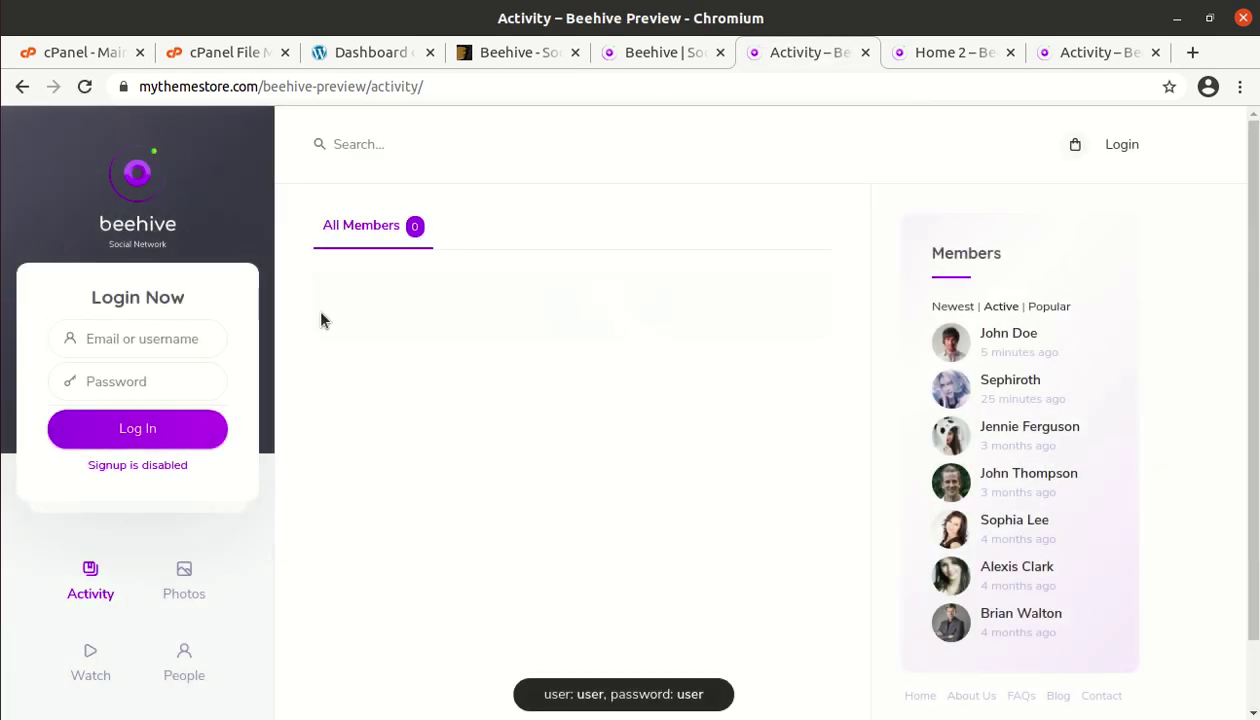
scroll(593, 352, "down", 4)
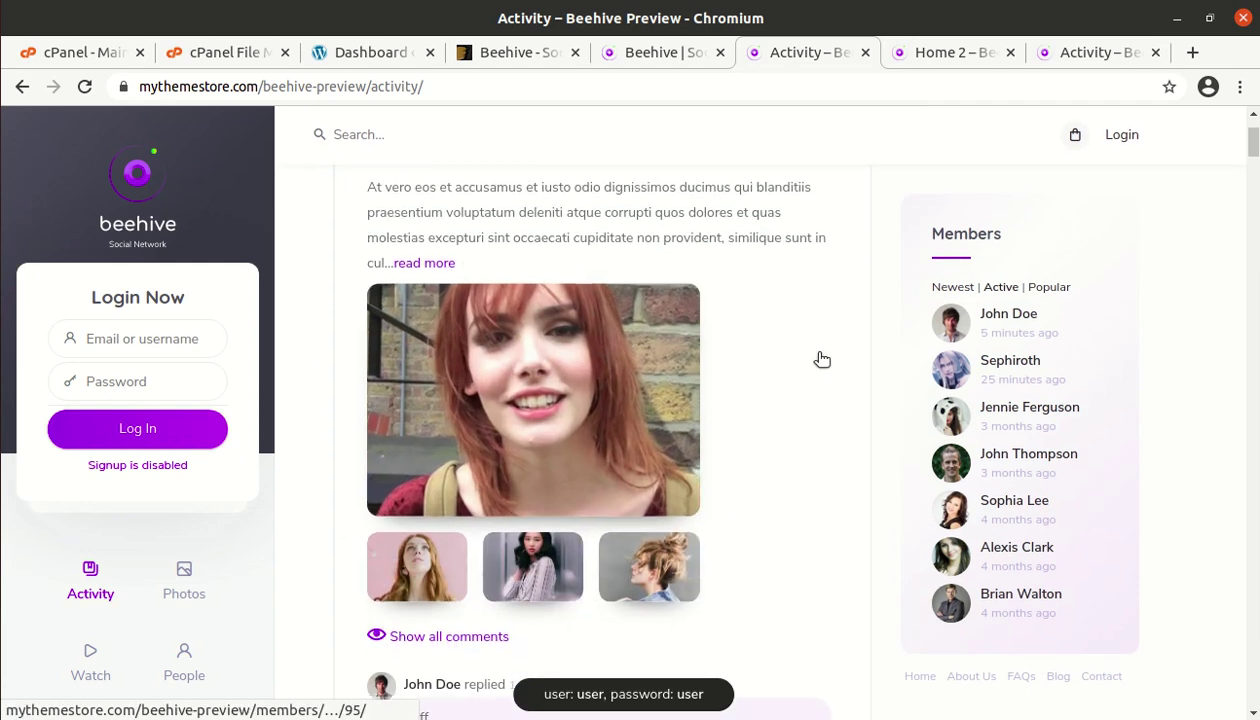
scroll(891, 370, "down", 2)
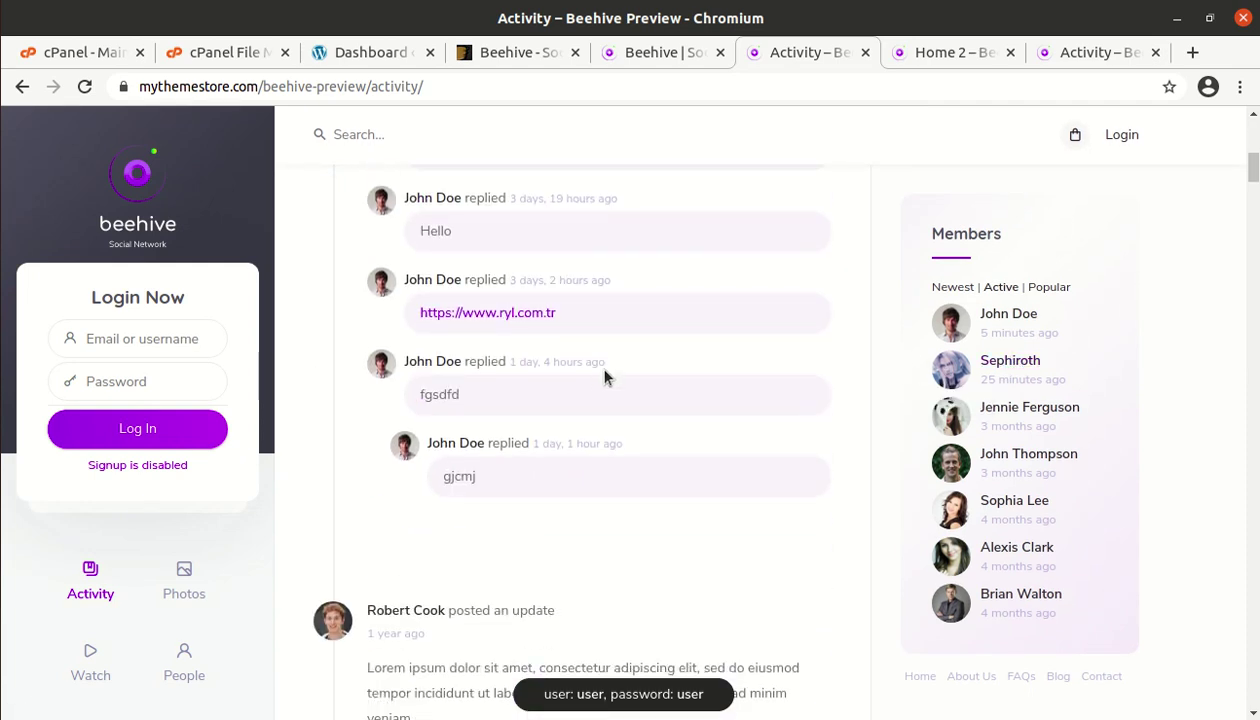
scroll(605, 374, "down", 2)
scroll(158, 430, "down", 1)
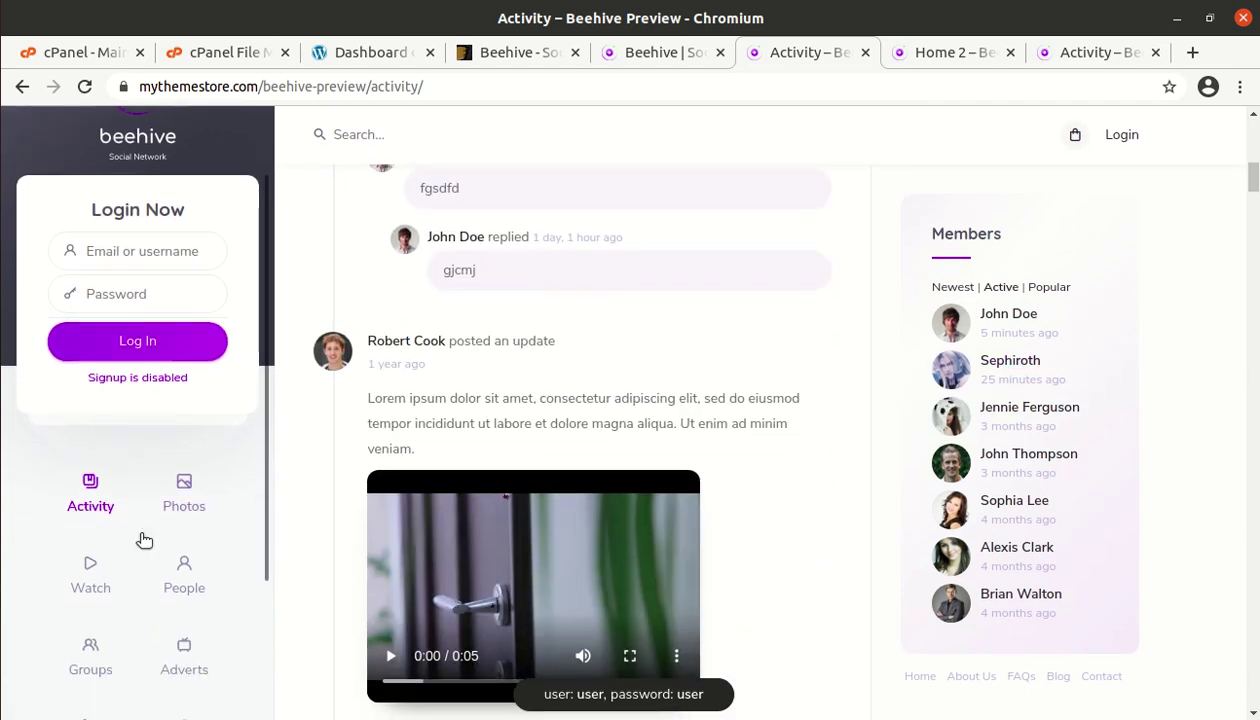
Step: Open the Photos page in both Activity preview tabs, viewing Home 2 in between
left_click(190, 502)
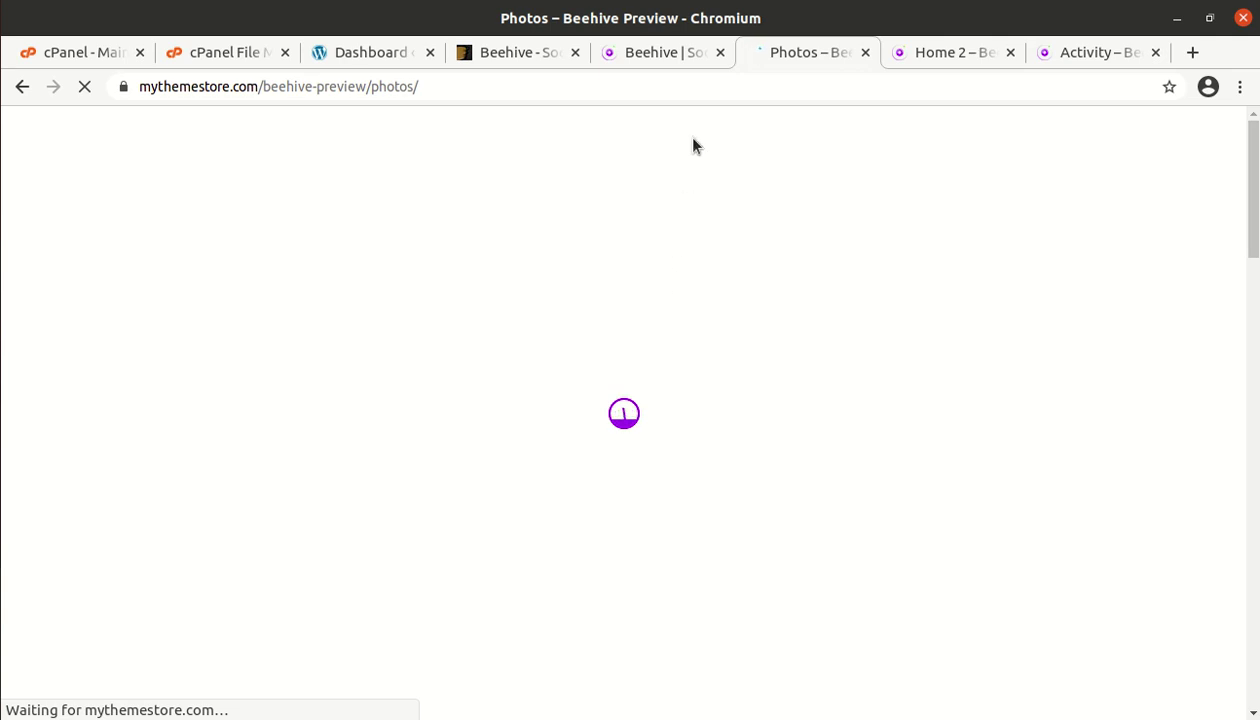
left_click(951, 59)
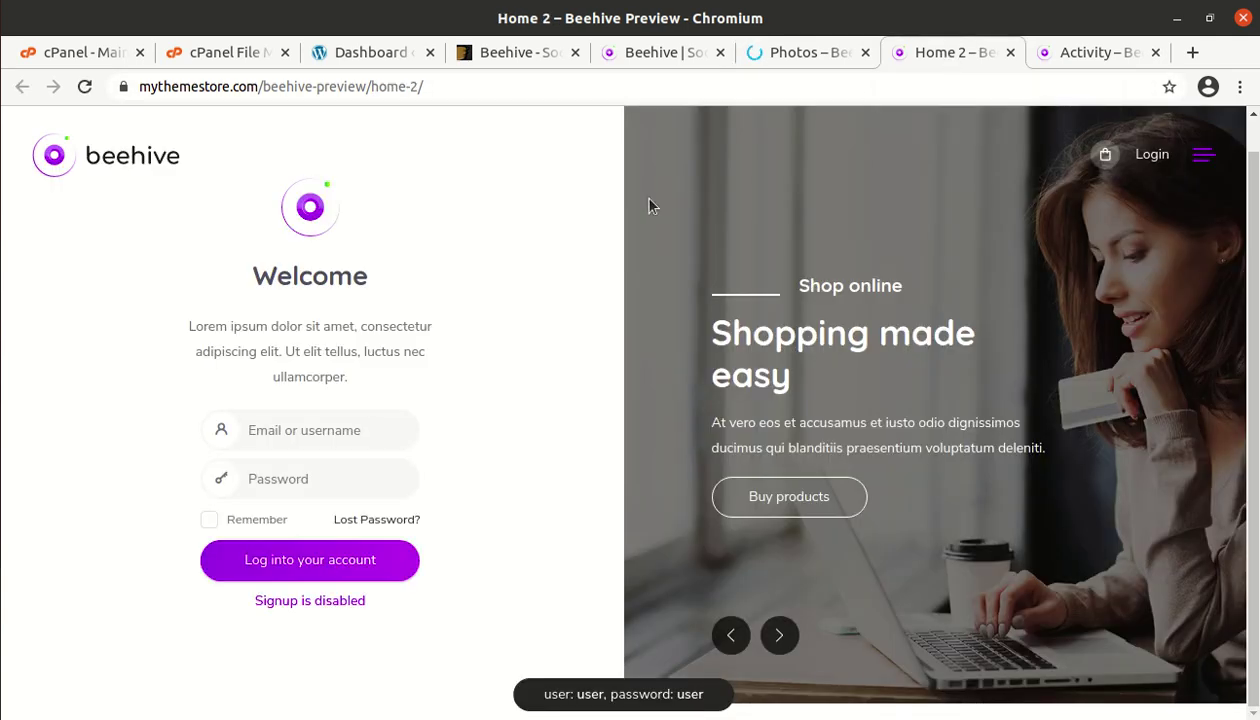
left_click(1087, 58)
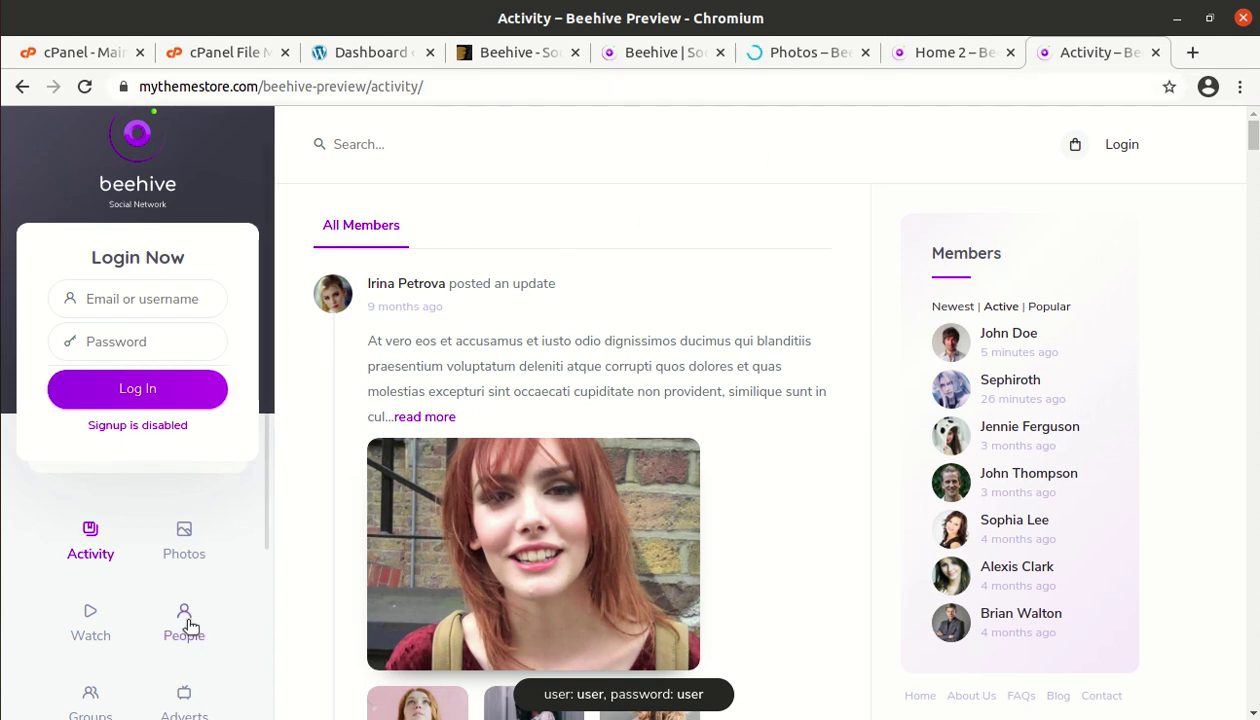
left_click(180, 556)
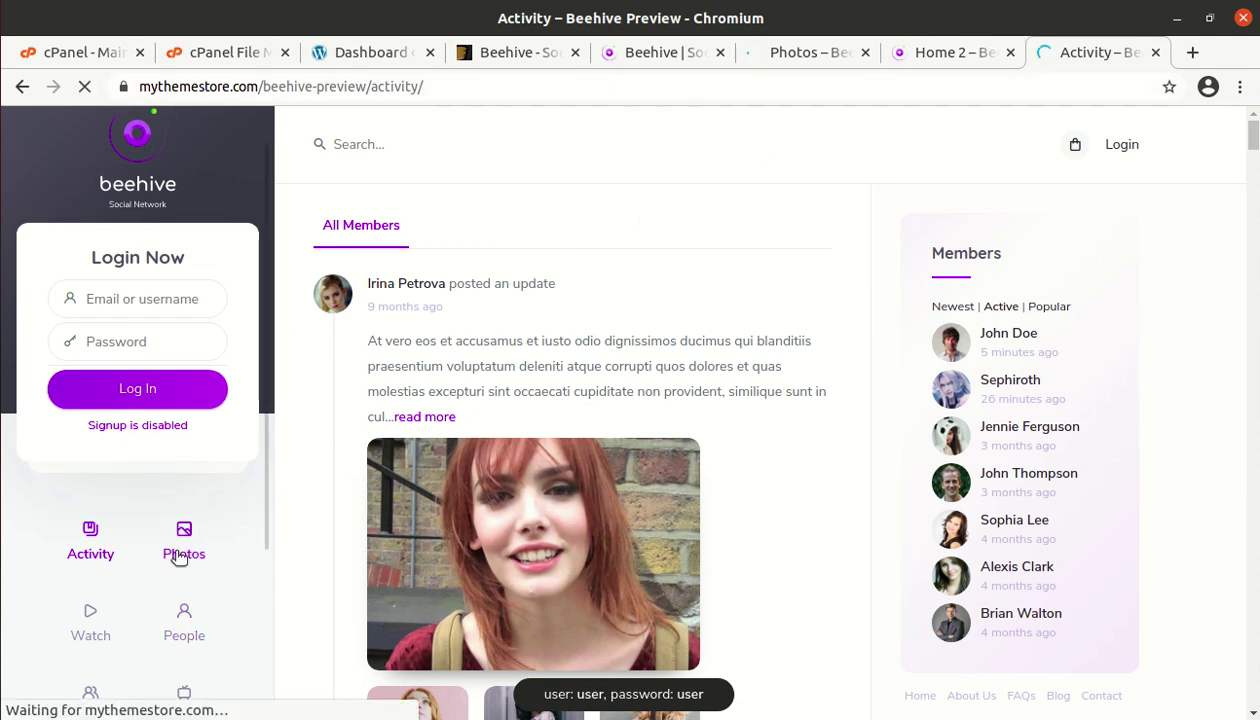
left_click(768, 58)
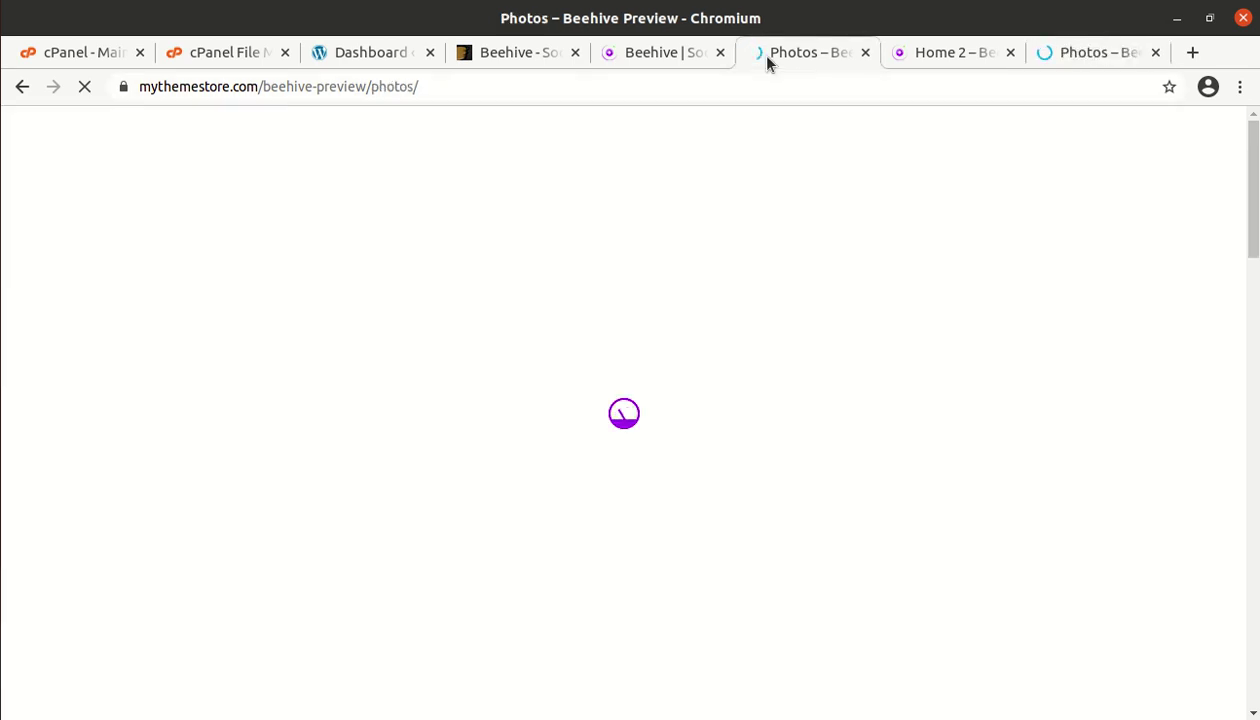
Step: View the themified.com landing page from Stunning Templates up to the Social Network heading, and return to the Home 2 preview
left_click(665, 55)
scroll(436, 340, "up", 10)
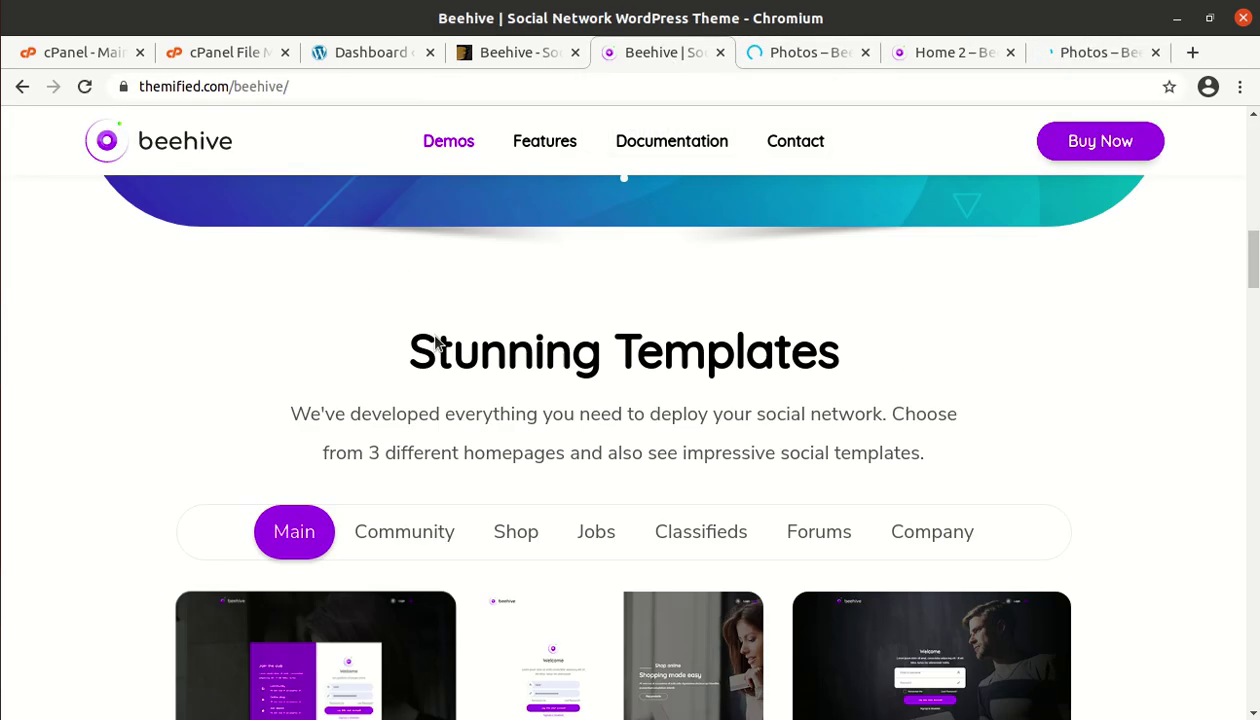
scroll(435, 343, "up", 10)
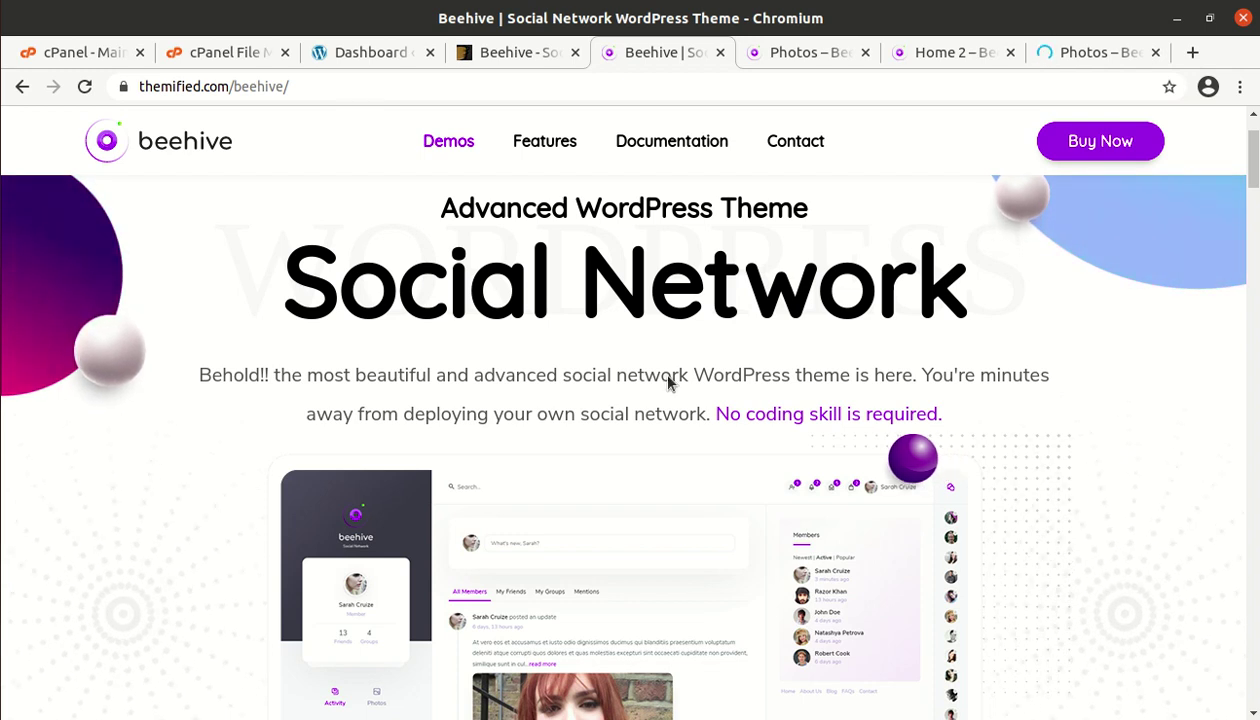
left_click(946, 50)
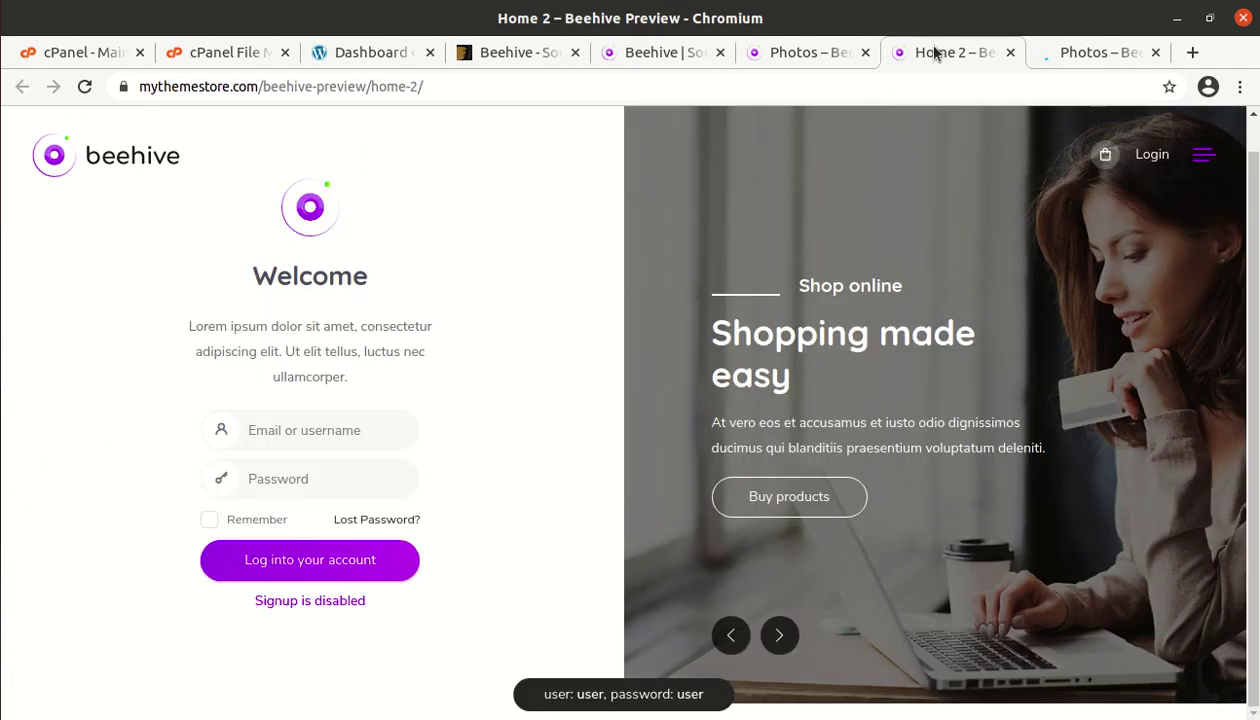
Step: Return to the Photos preview page and look through the members' photo gallery
left_click(795, 53)
scroll(515, 330, "down", 10)
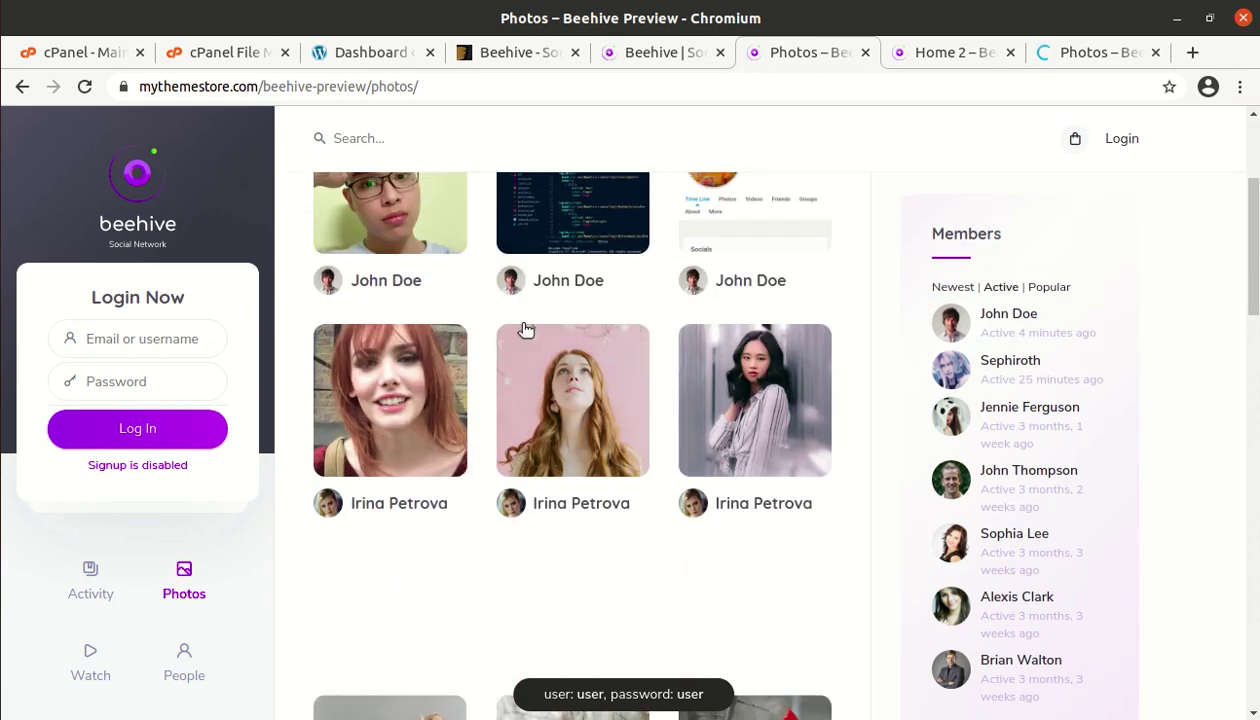
scroll(1105, 360, "down", 9)
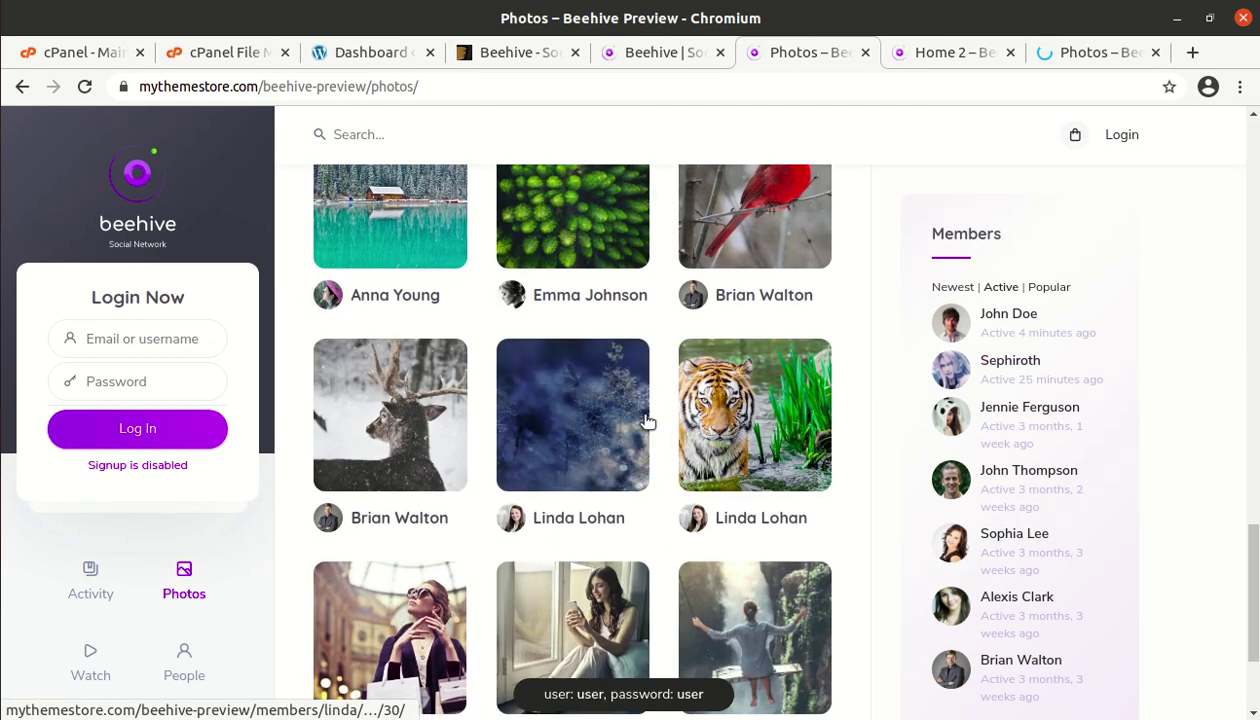
scroll(760, 417, "down", 2)
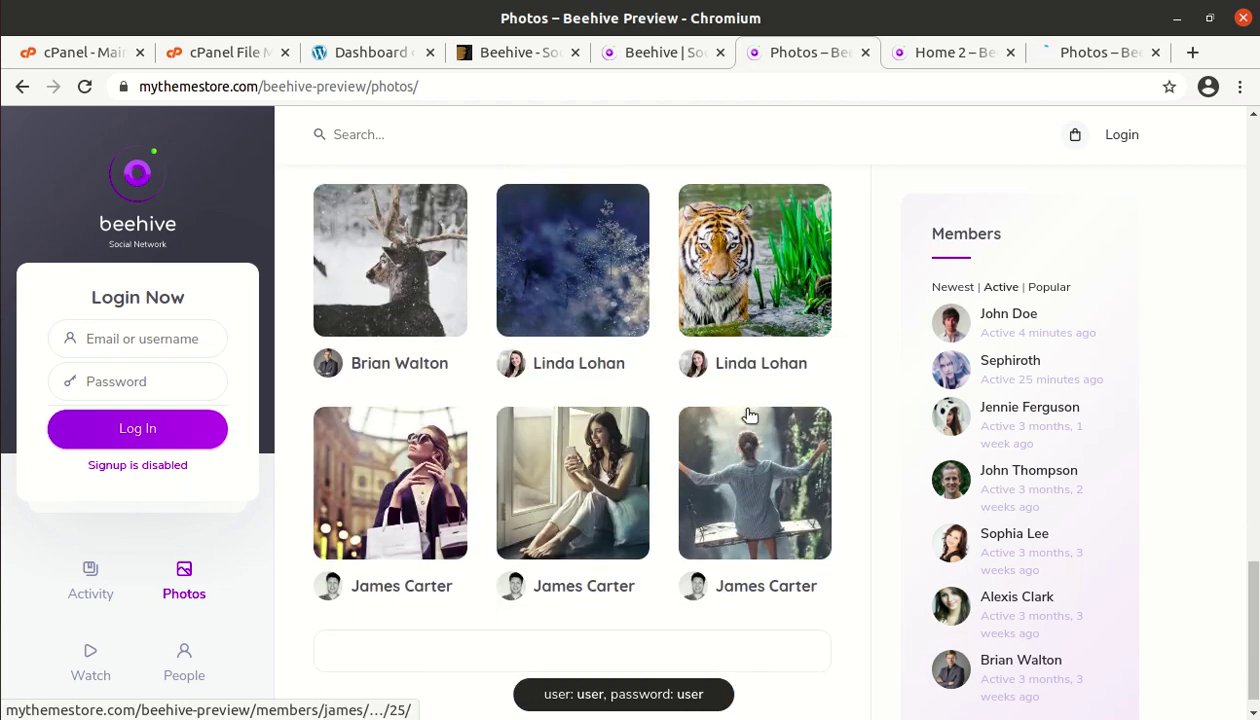
scroll(578, 459, "down", 1)
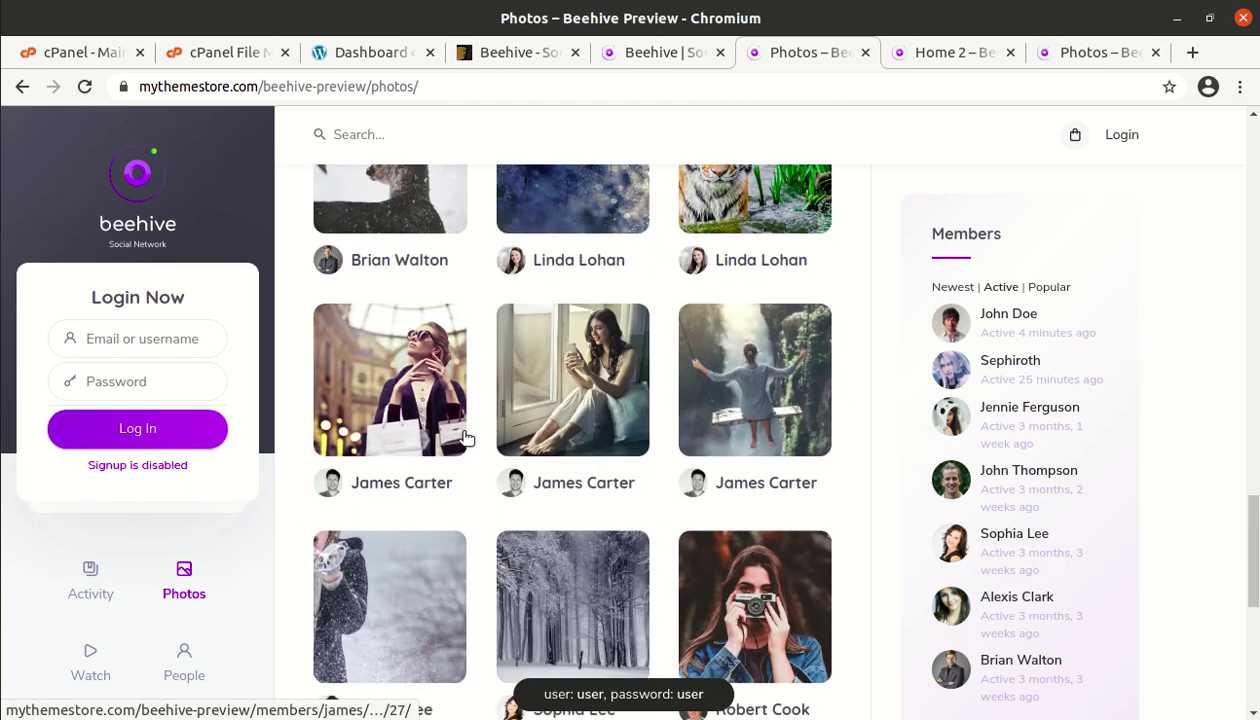
scroll(360, 436, "down", 2)
scroll(660, 459, "down", 1)
scroll(481, 416, "down", 1)
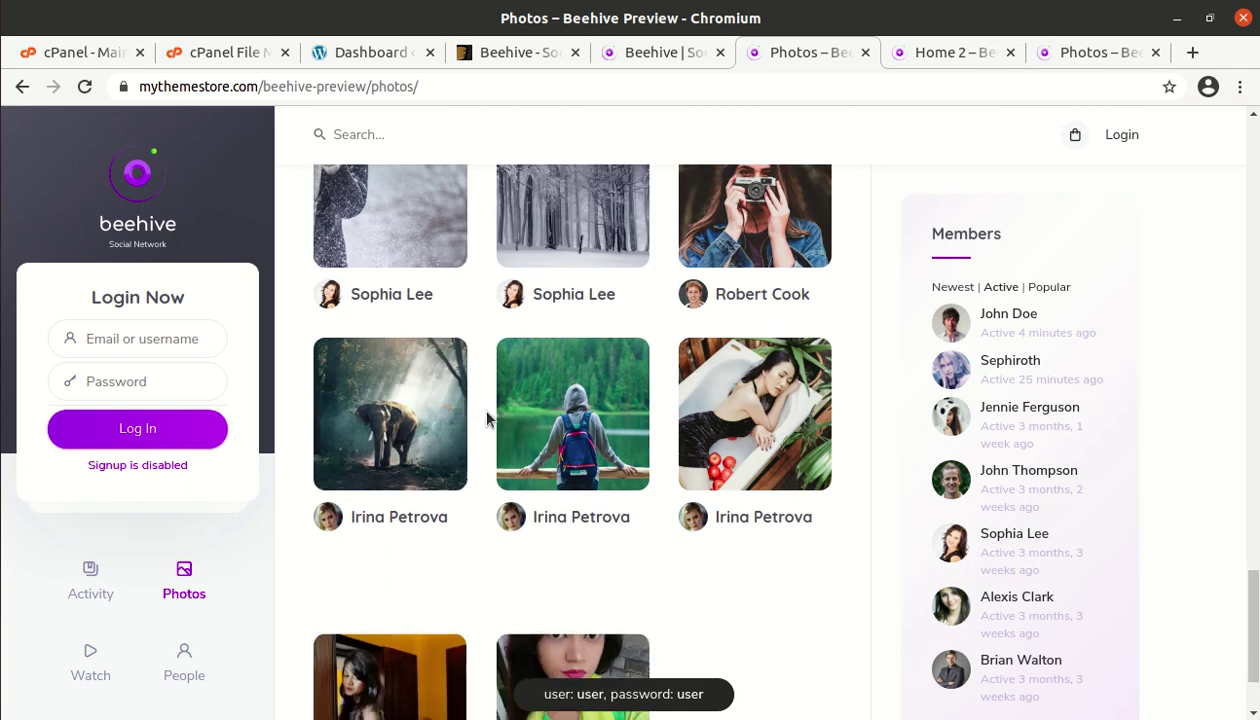
scroll(816, 428, "down", 1)
scroll(816, 428, "up", 10)
scroll(818, 427, "up", 1)
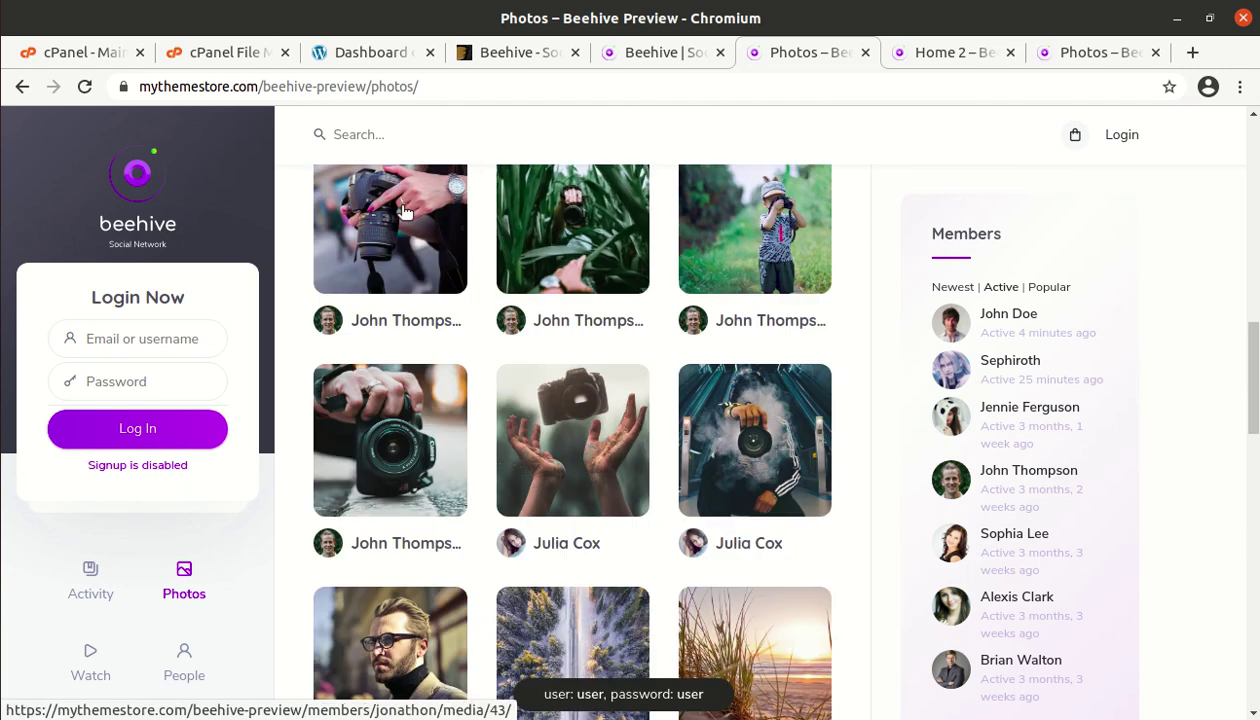
Step: Switch to the WordPress dashboard, visit the Lorem ipsum site's front page and look over its content
left_click(358, 63)
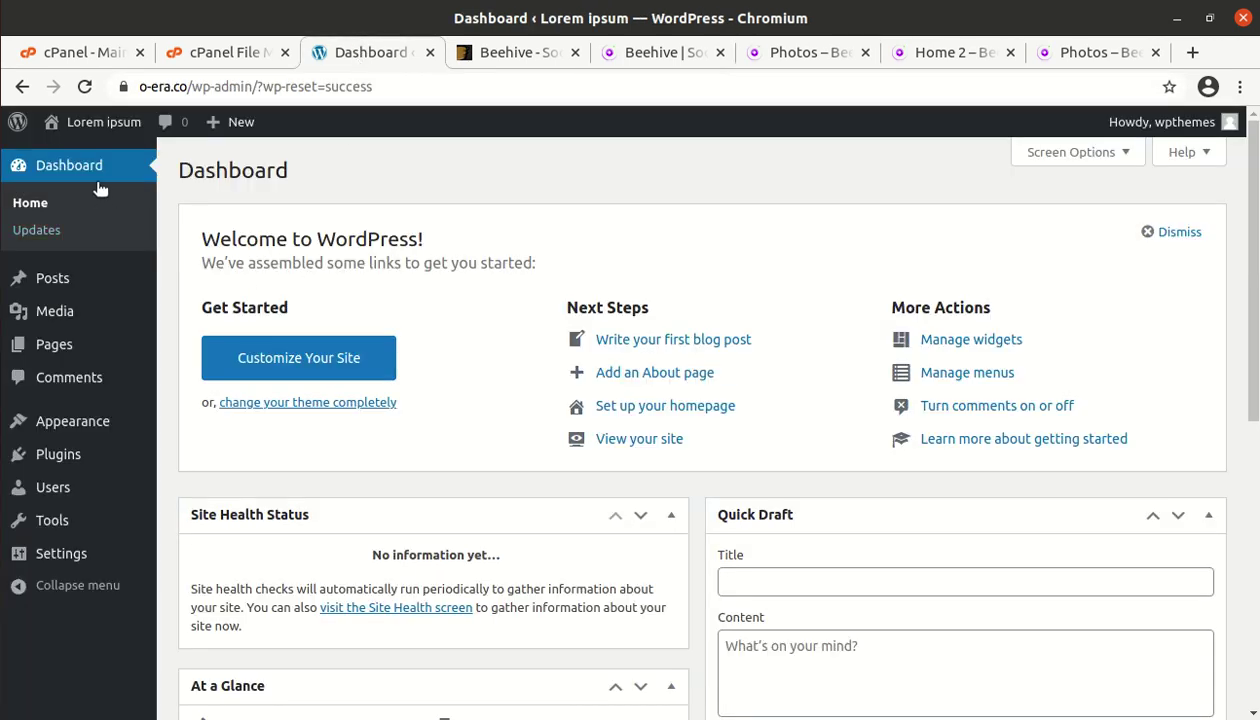
mouse_move(80, 125)
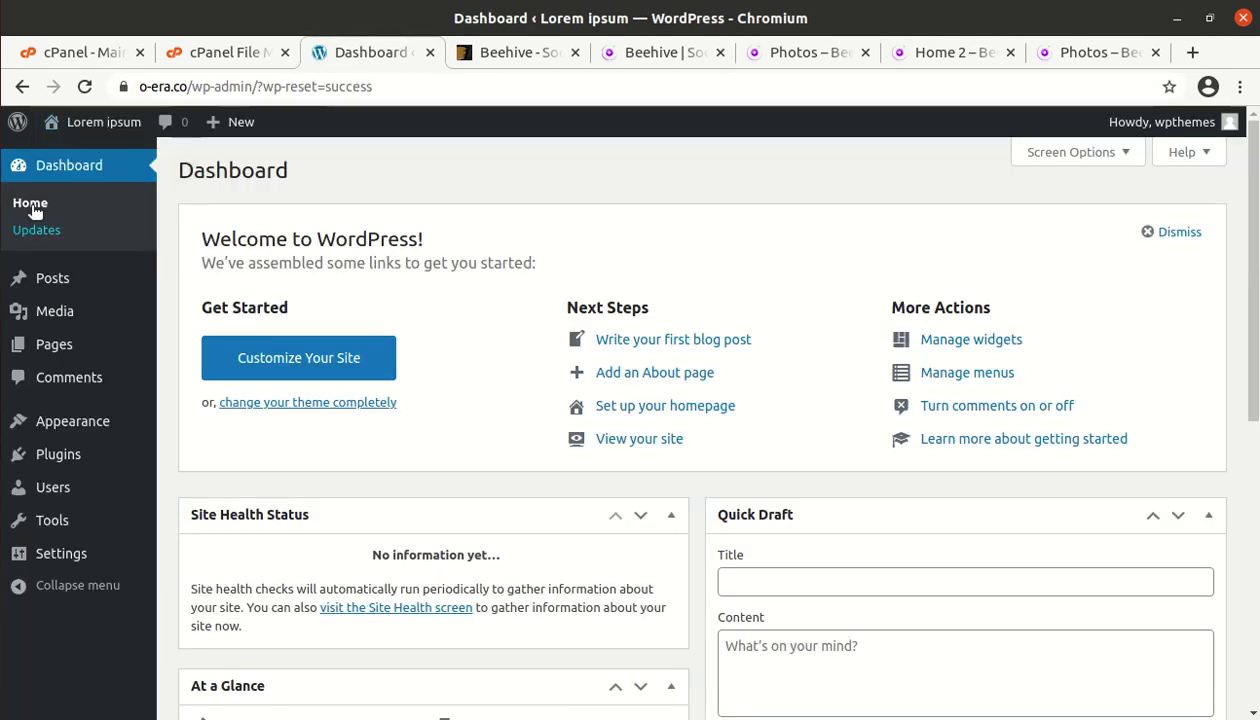
left_click(88, 157)
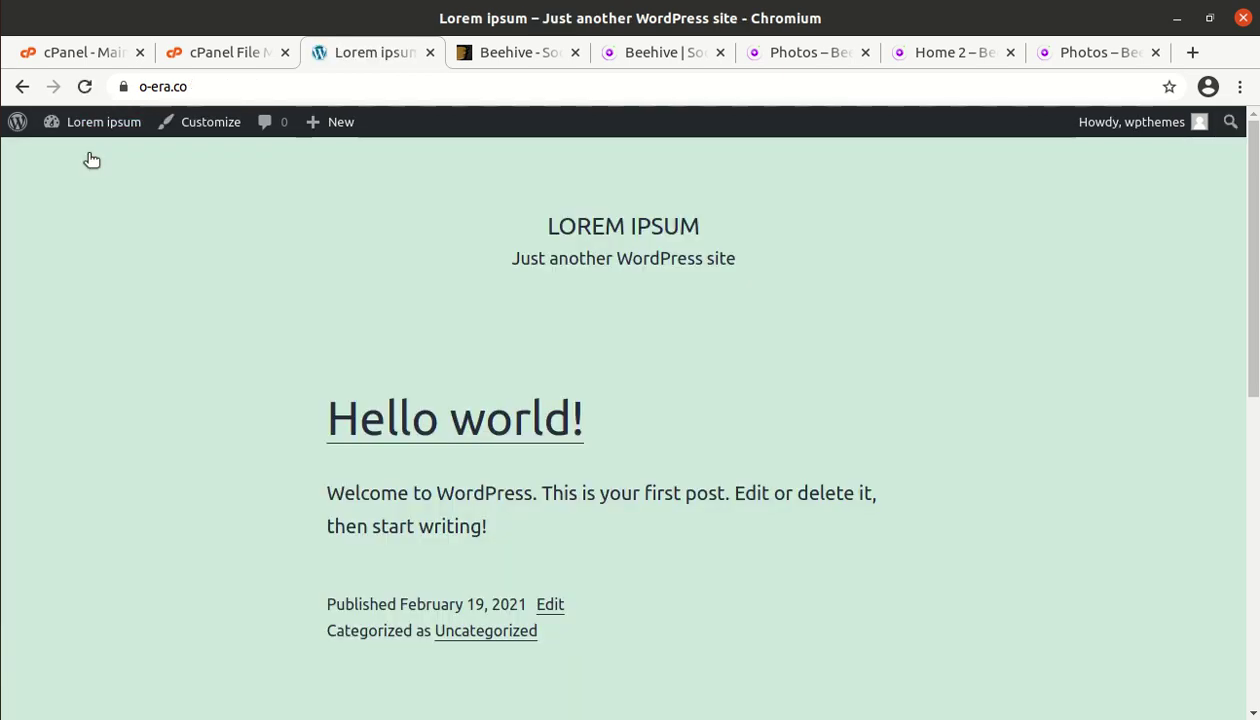
scroll(491, 320, "down", 3)
scroll(491, 320, "up", 3)
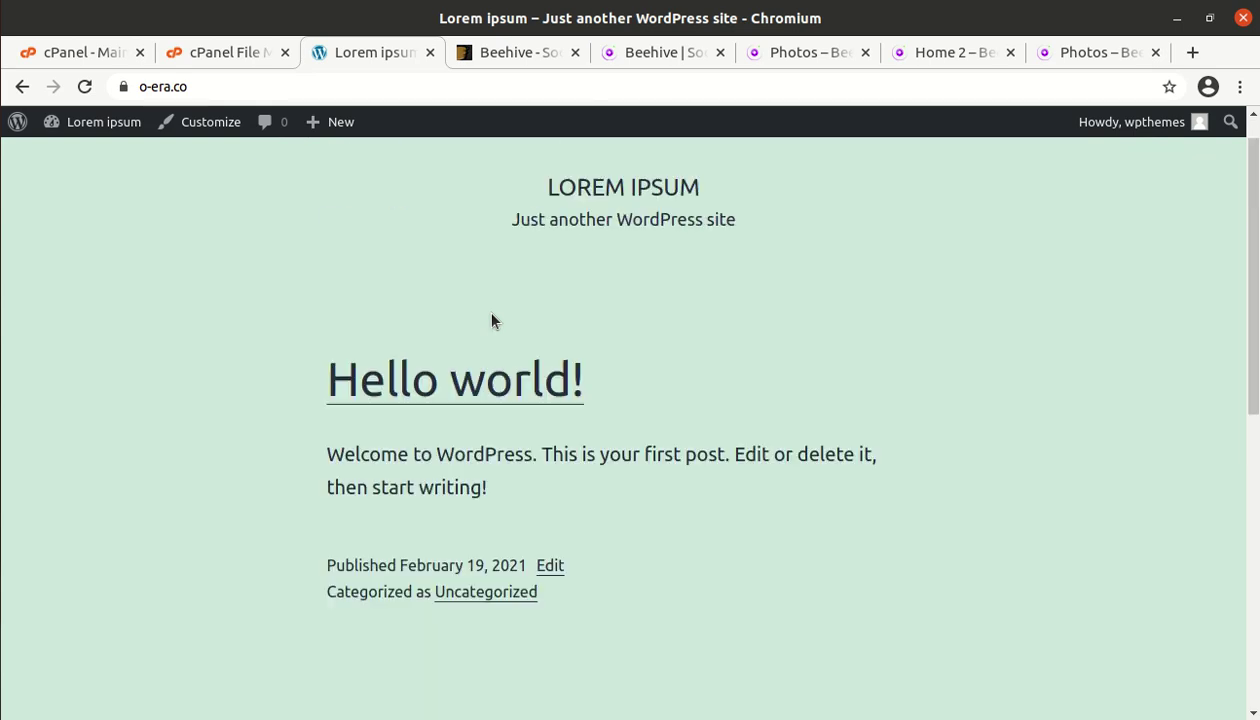
Step: Switch to the Files app and inspect the icons and installable-theme folders inside Downloads/beehive, selecting beehive.zip and beehive-child.zip in turn
left_click(4, 34)
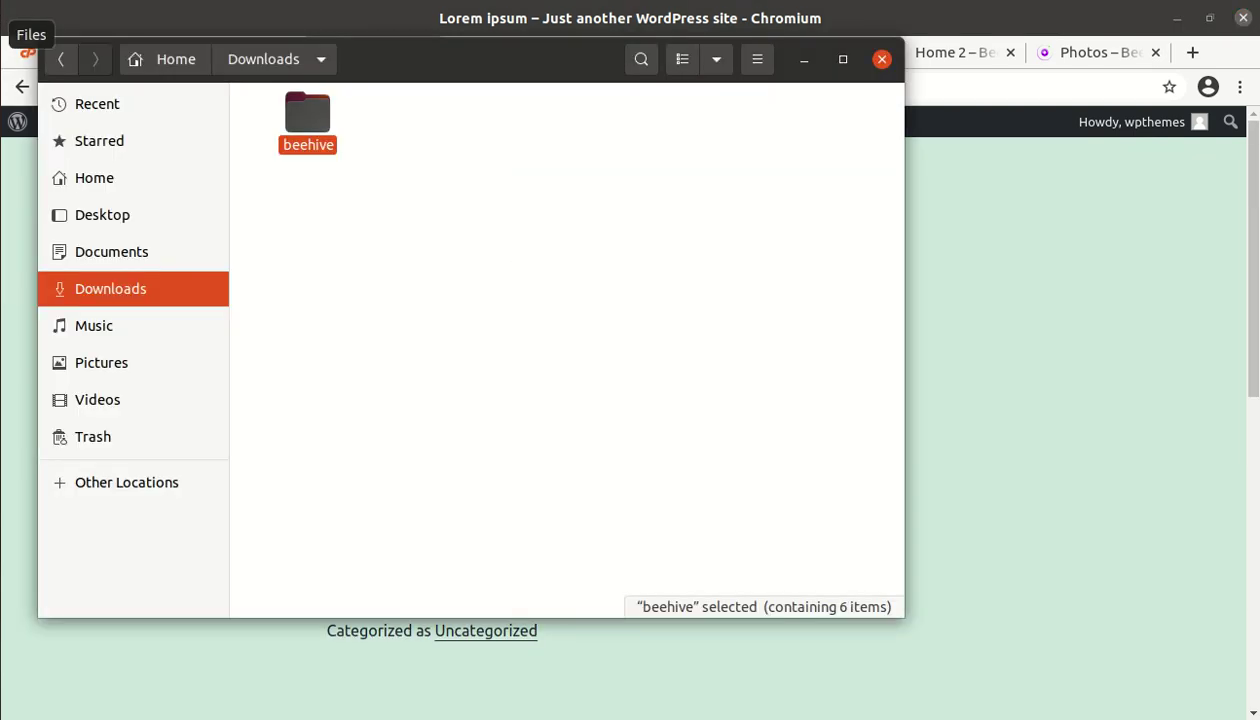
double_click(298, 121)
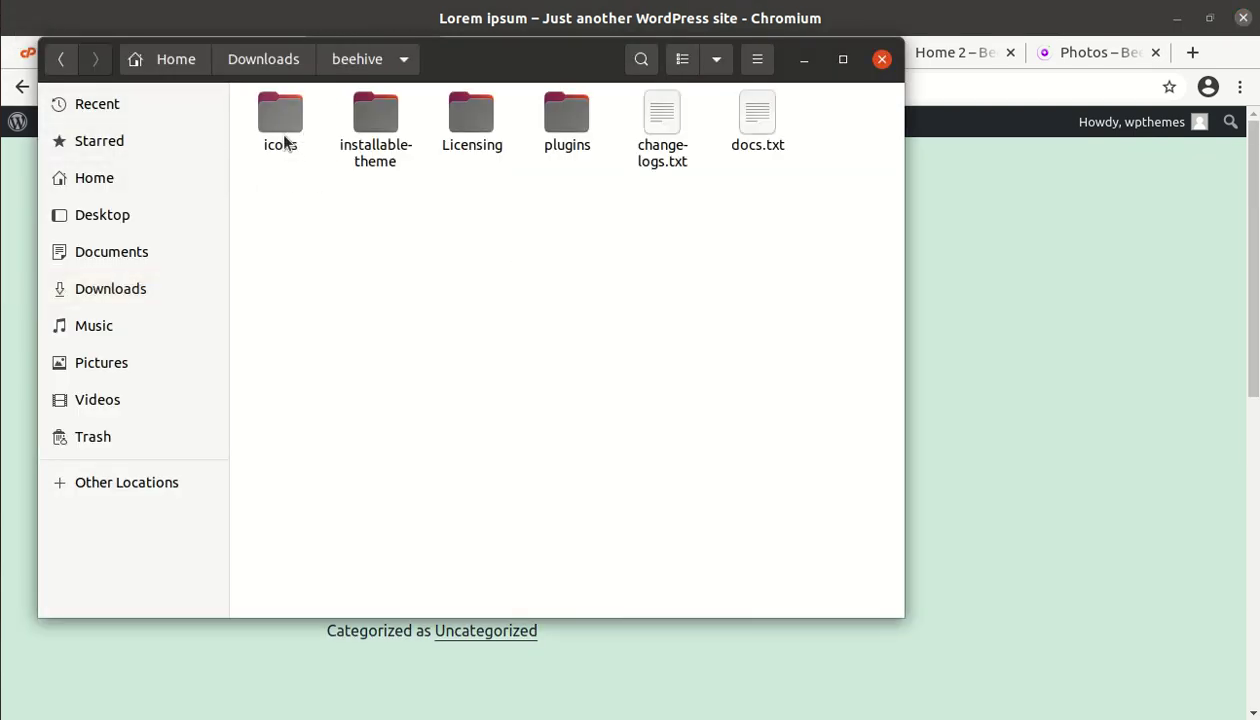
double_click(278, 128)
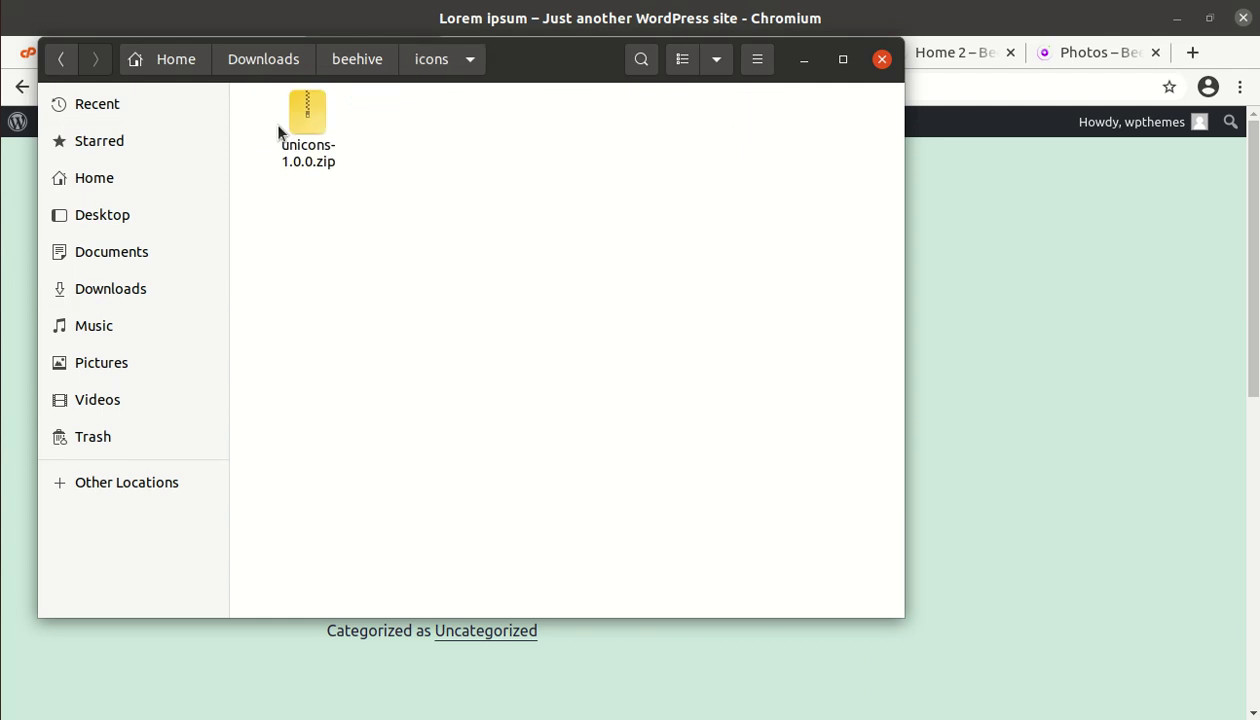
left_click(332, 62)
double_click(373, 118)
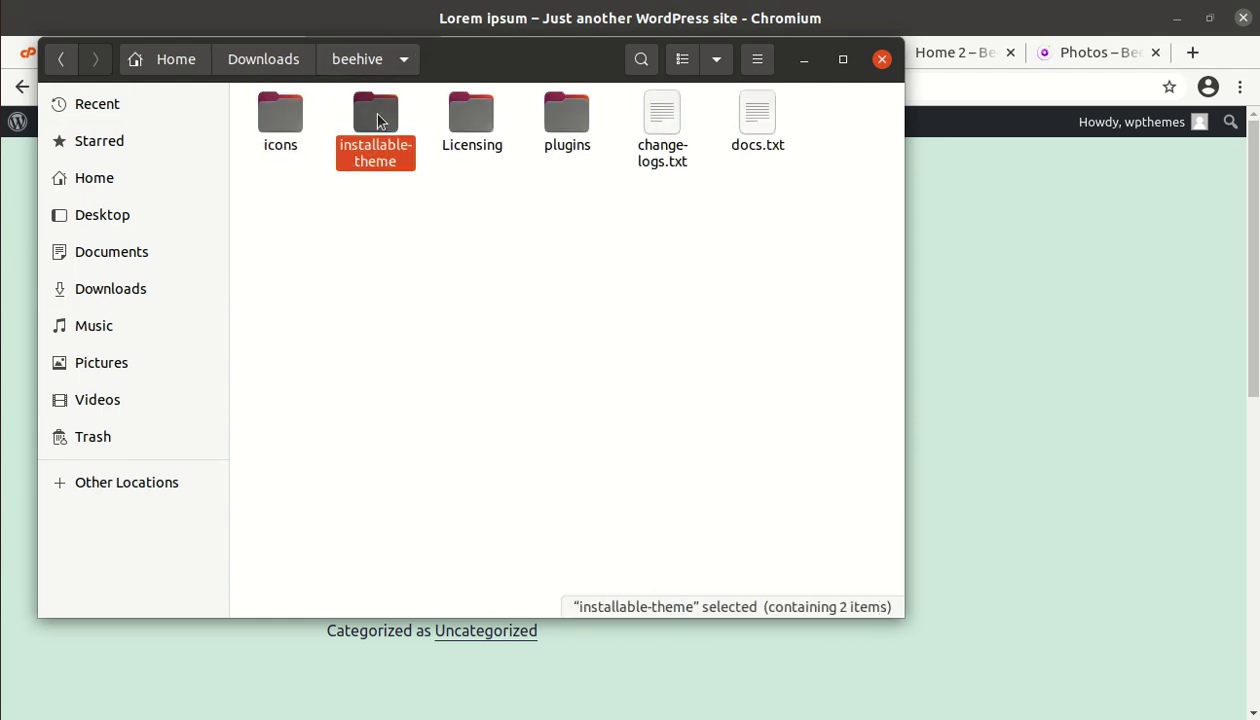
left_click(285, 118)
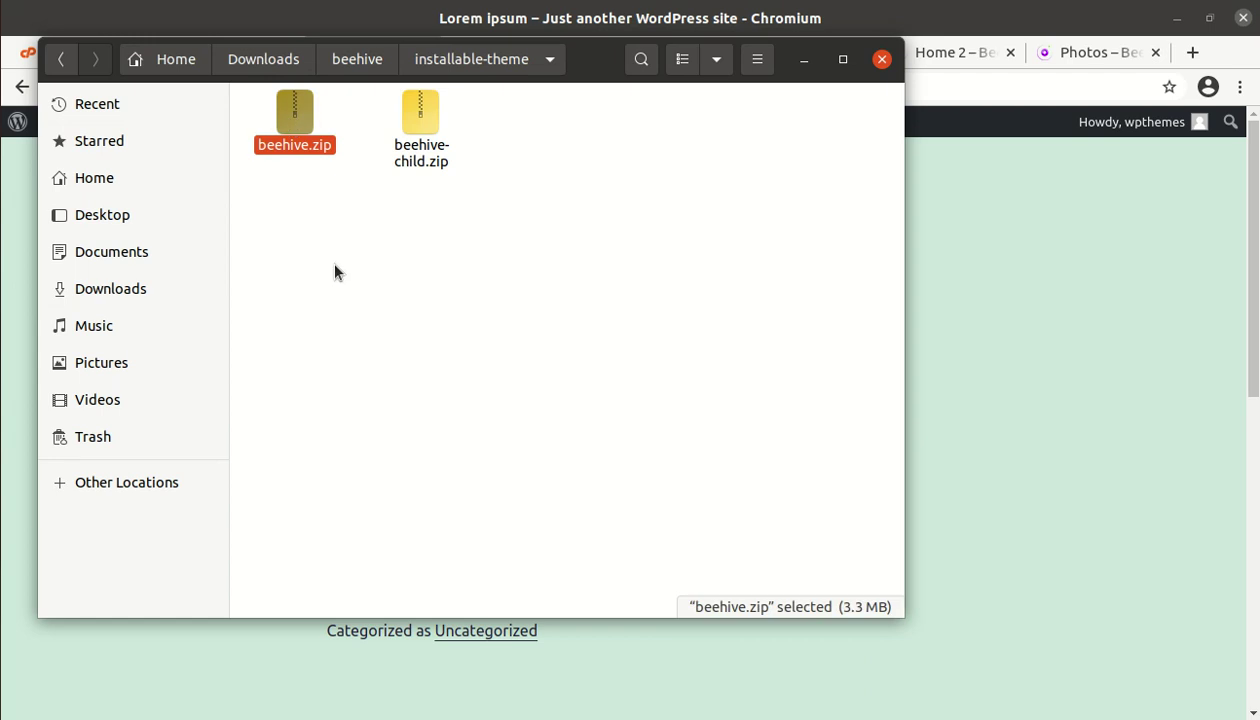
left_click(420, 112)
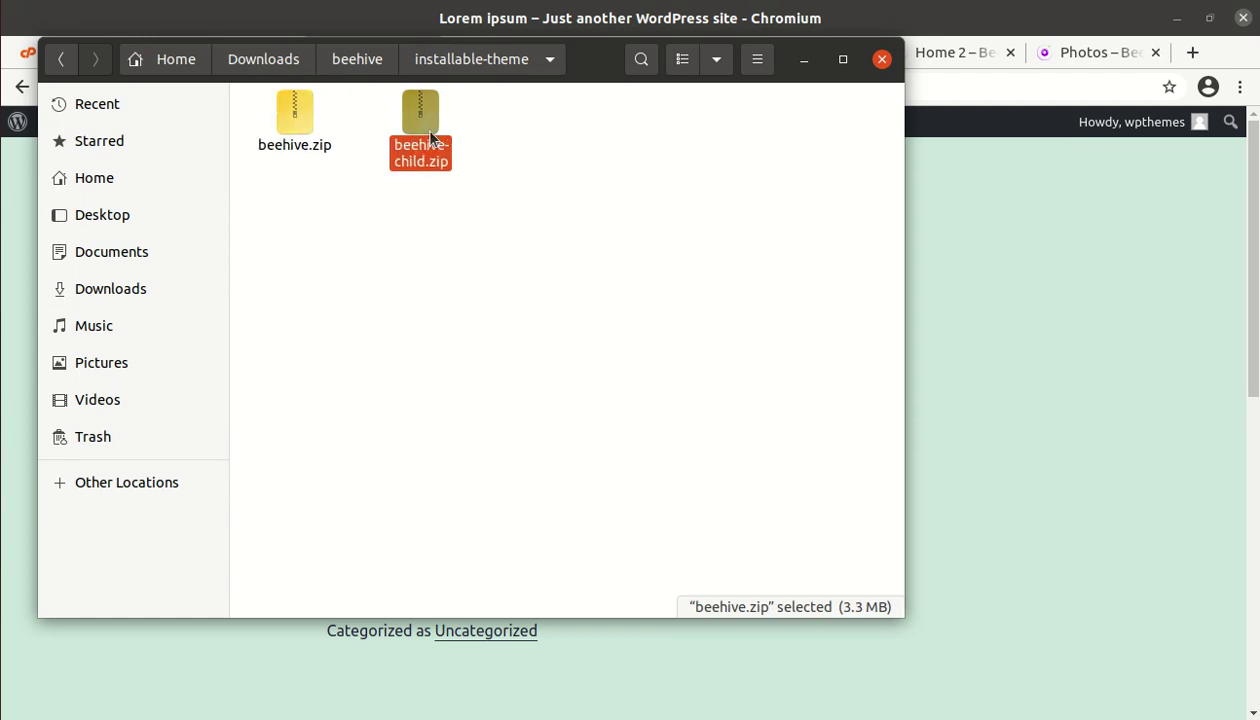
Step: Inspect the Licensing and plugins folders of the beehive package, select all plugin zip files, and return to the beehive folder
left_click(357, 59)
double_click(458, 128)
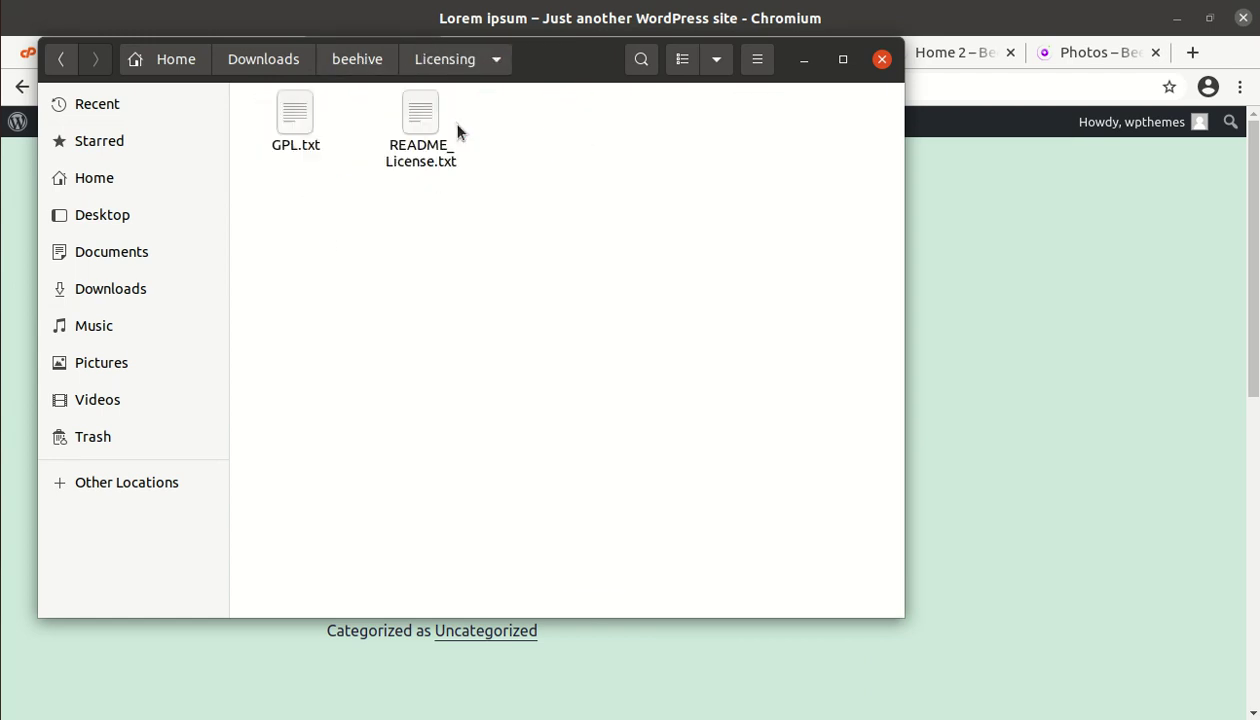
left_click(360, 66)
double_click(560, 117)
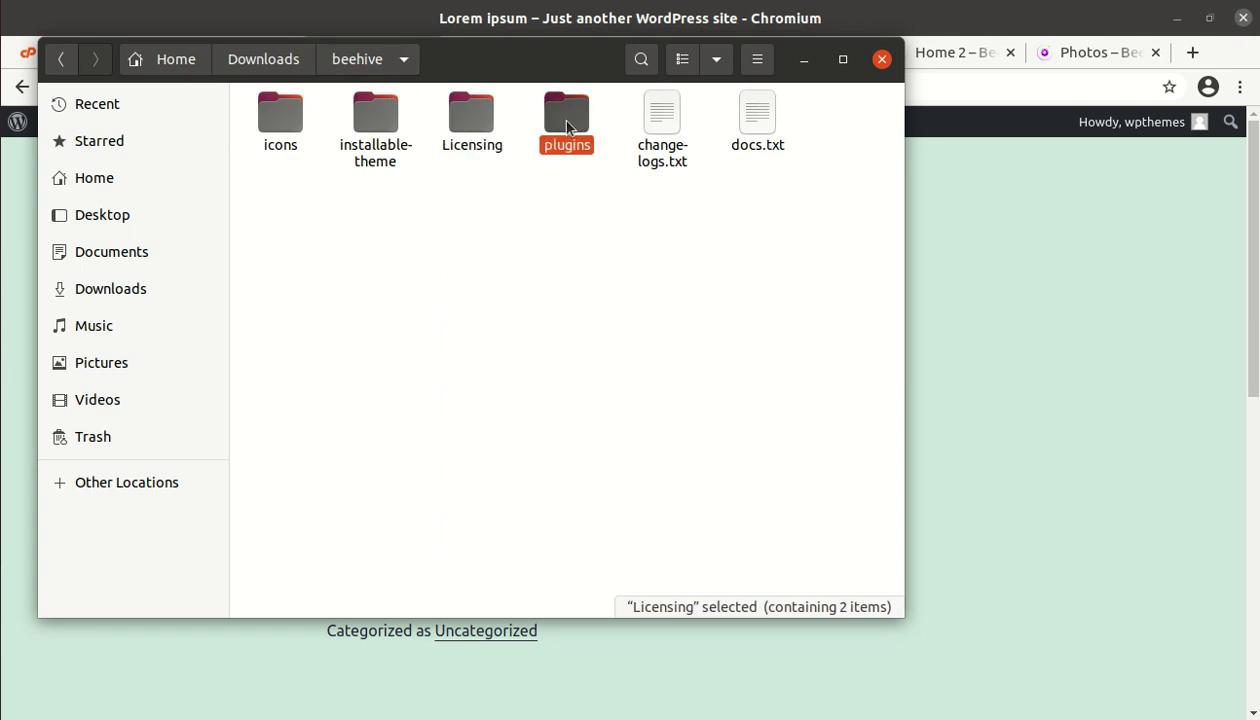
left_click_drag(277, 222, 634, 118)
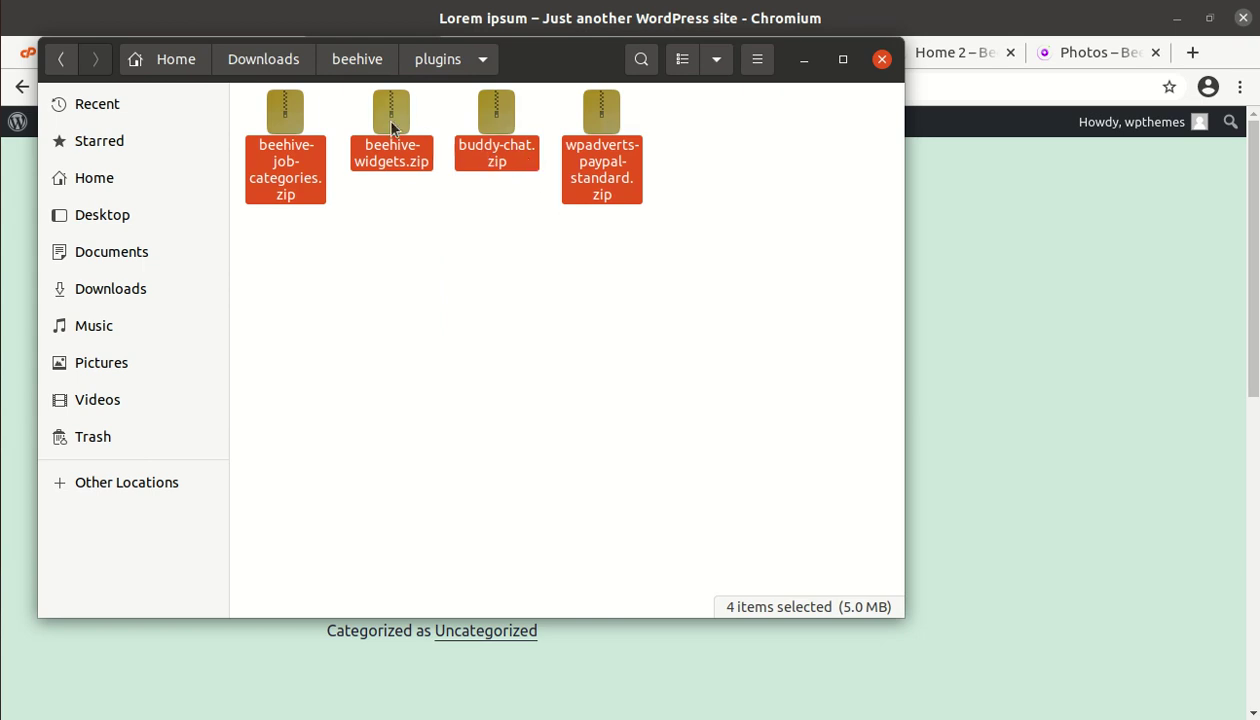
left_click(349, 64)
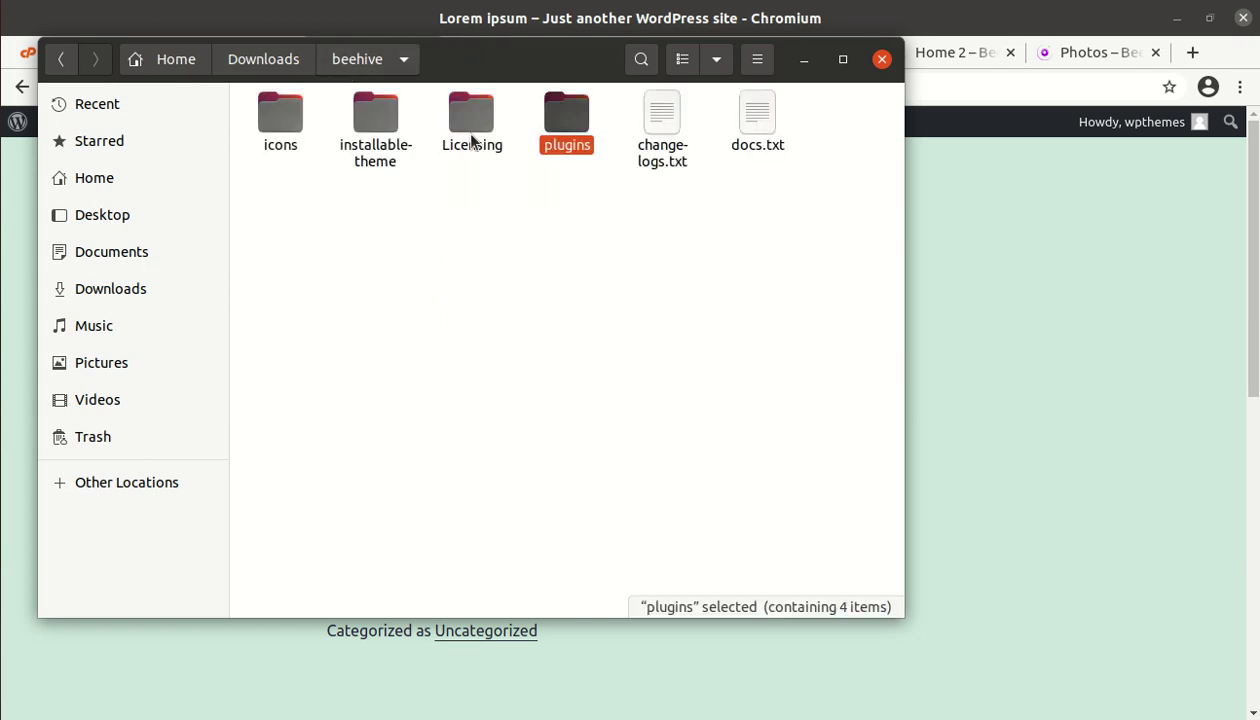
Step: Open change-logs.txt from the beehive folder, highlight the version 1.3.5.1 release date, and close the text editor and the file manager
left_click(672, 143)
left_click(752, 123)
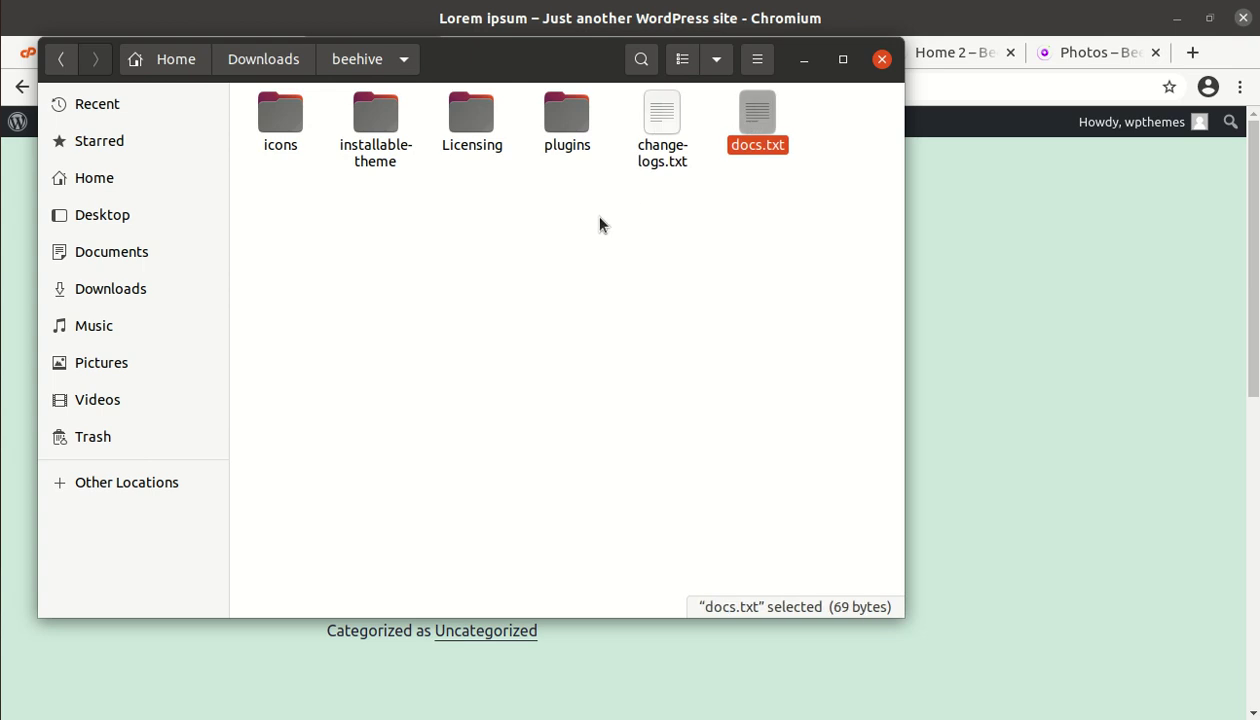
left_click(656, 124)
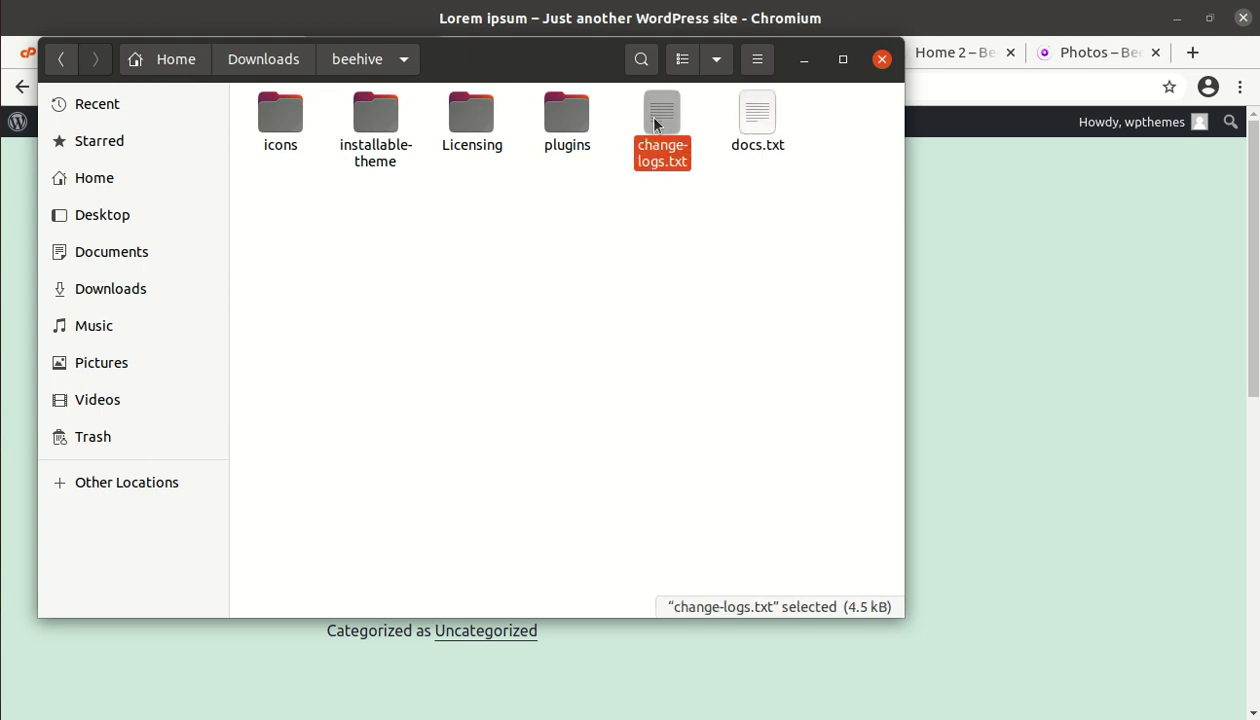
double_click(656, 124)
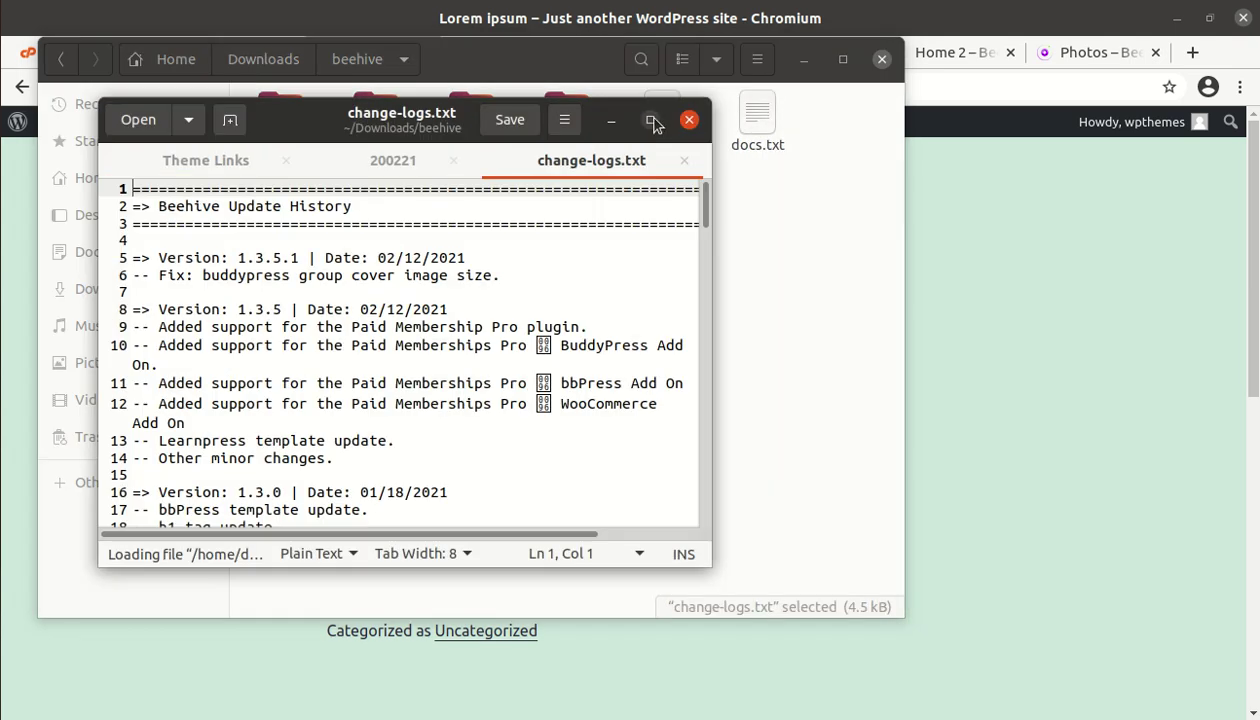
left_click(492, 270)
left_click_drag(486, 256, 386, 250)
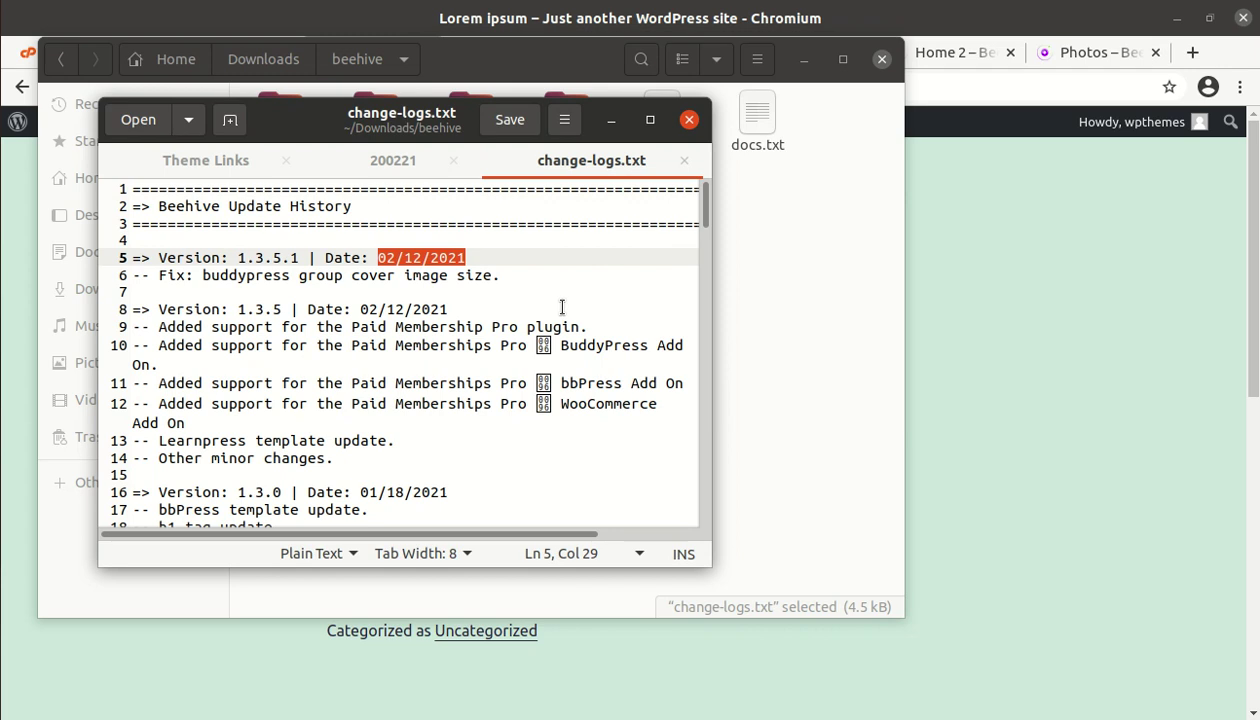
left_click(424, 258)
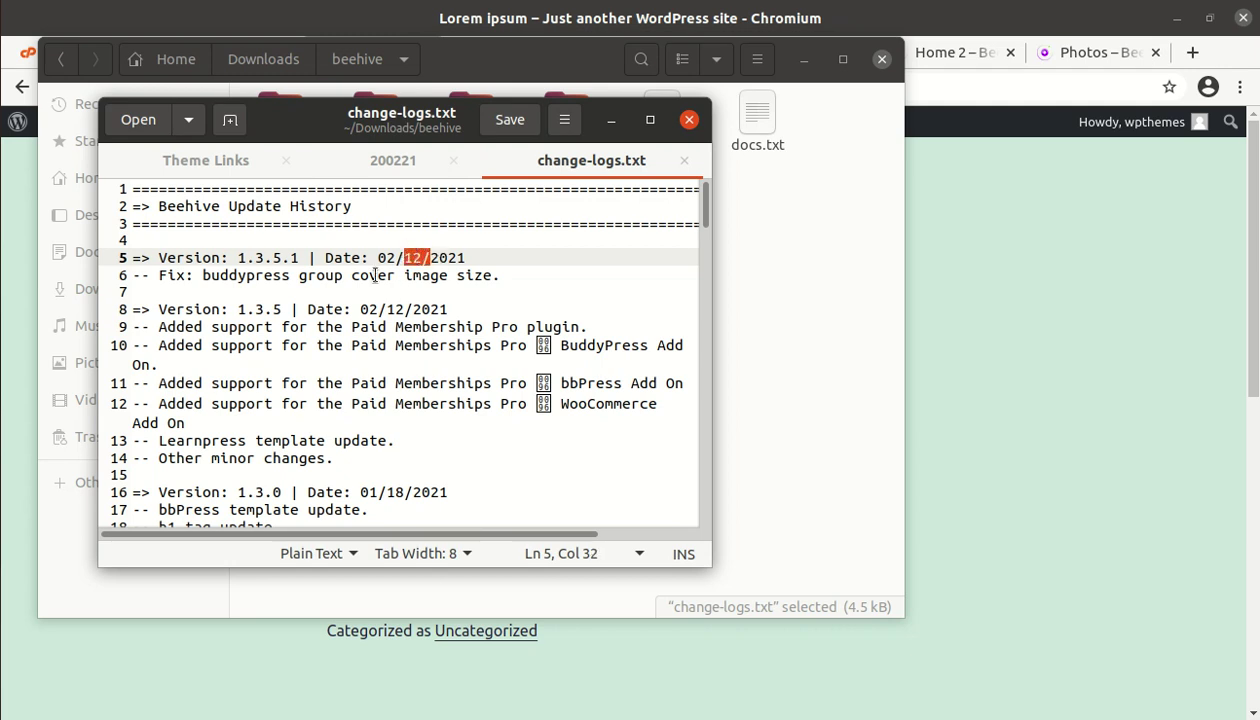
left_click(493, 276)
key("Delete")
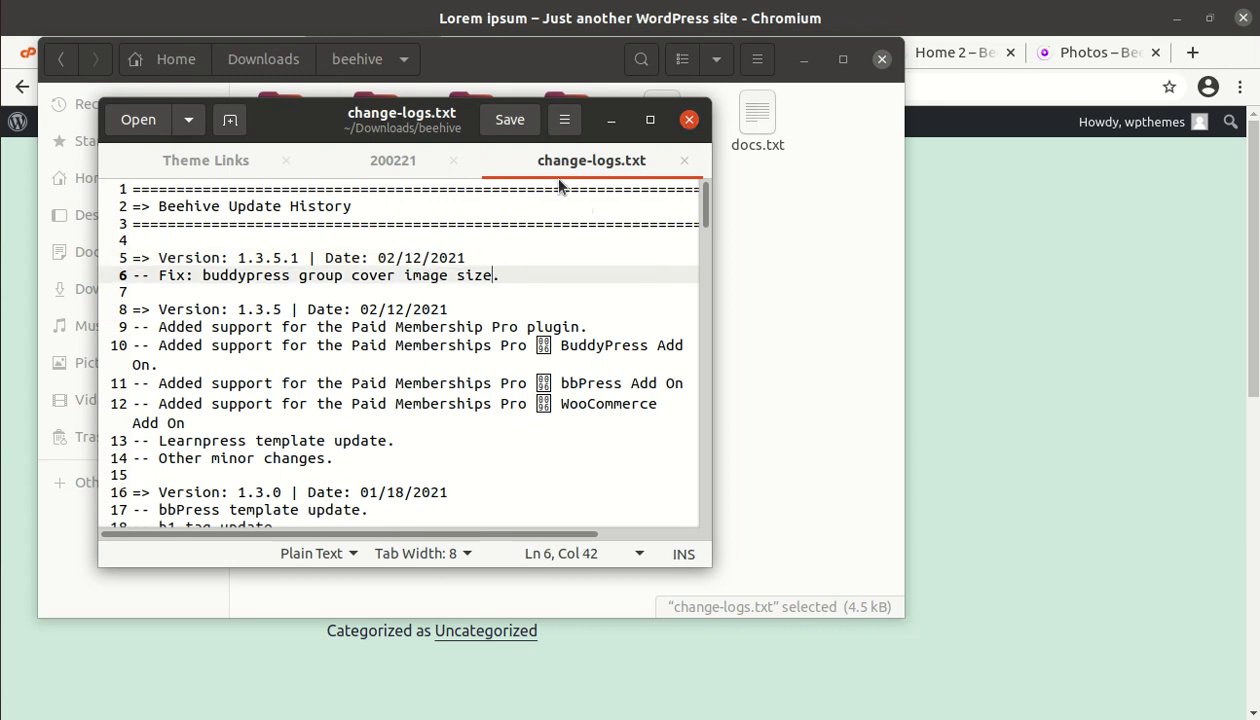
left_click(689, 119)
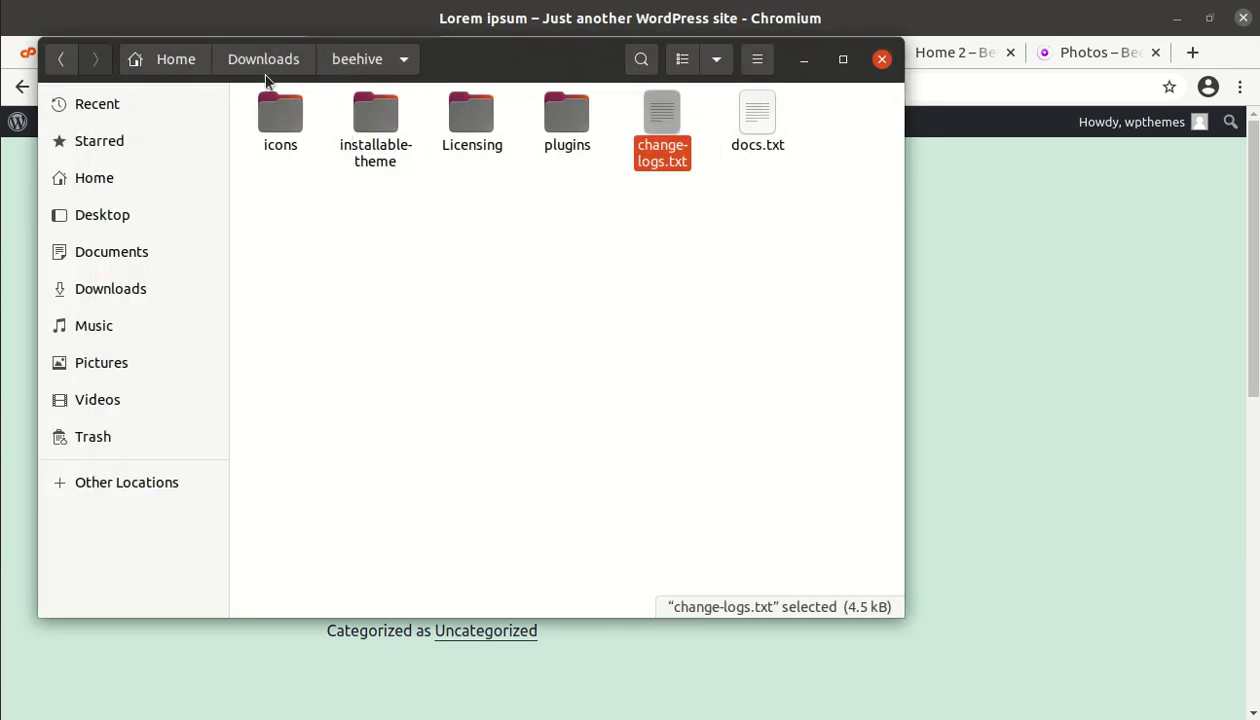
left_click(881, 61)
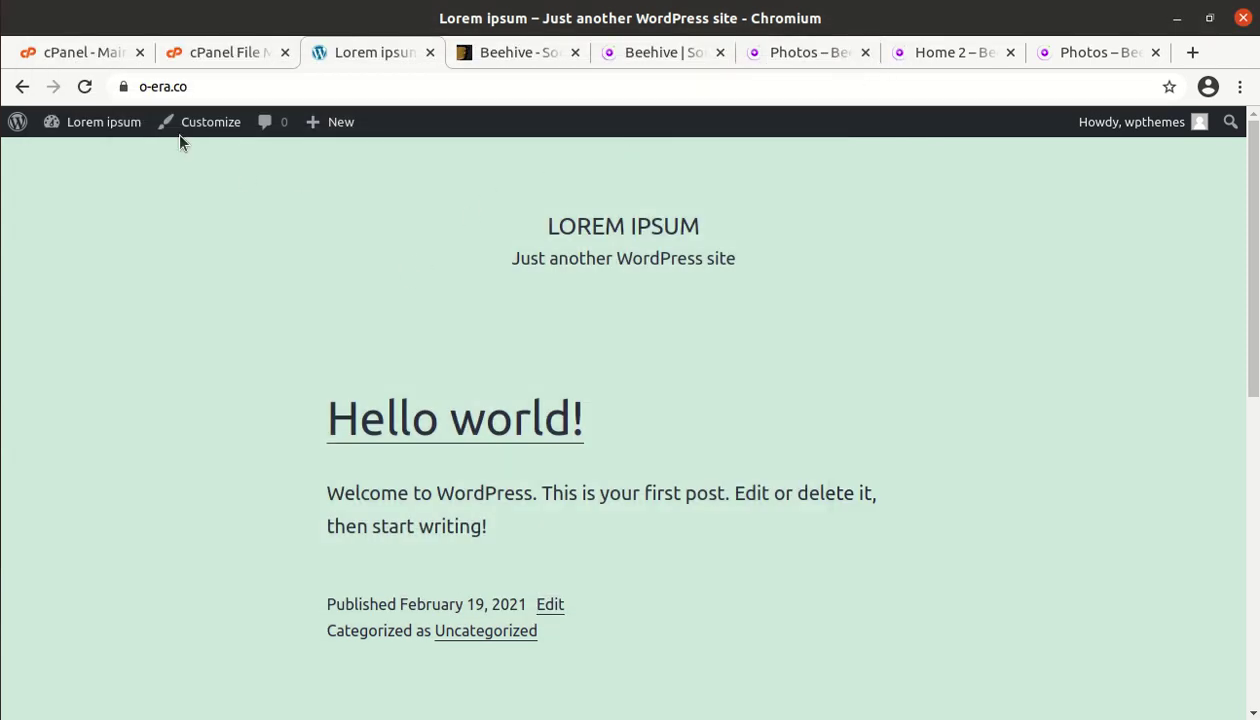
Step: Open the WordPress Themes page and bring up the form for uploading a new theme zip
mouse_move(108, 121)
left_click(80, 184)
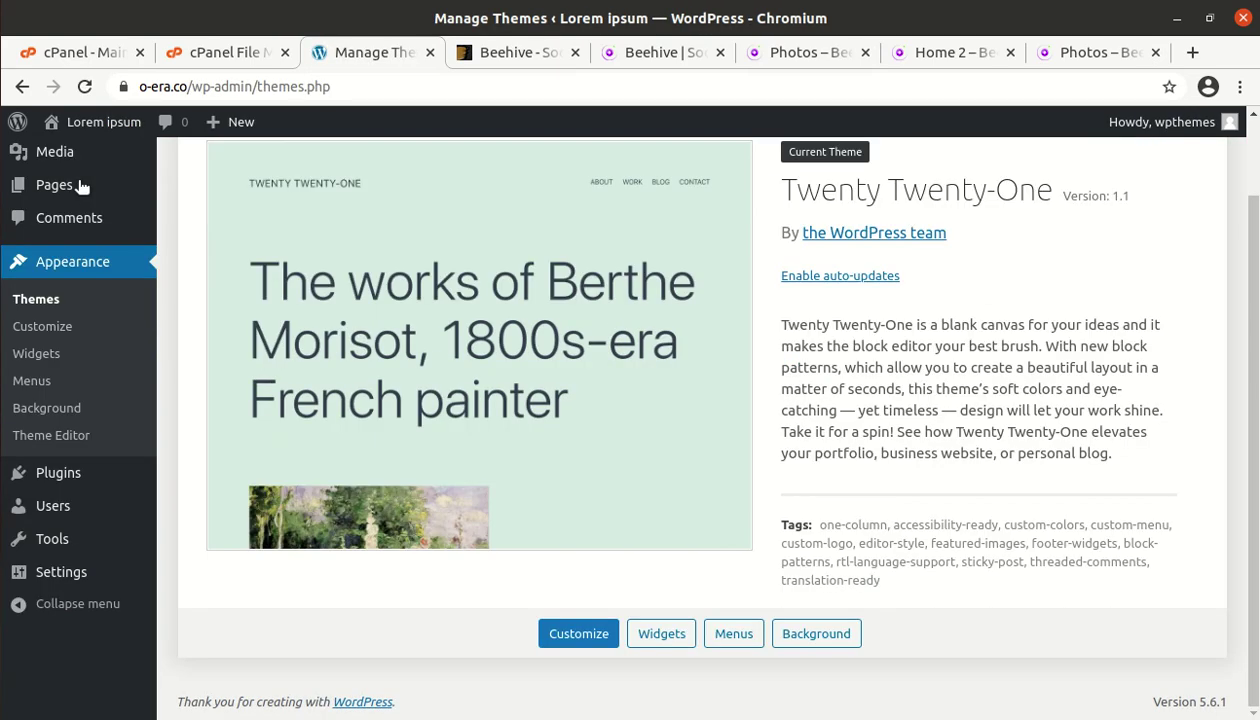
scroll(293, 290, "up", 1)
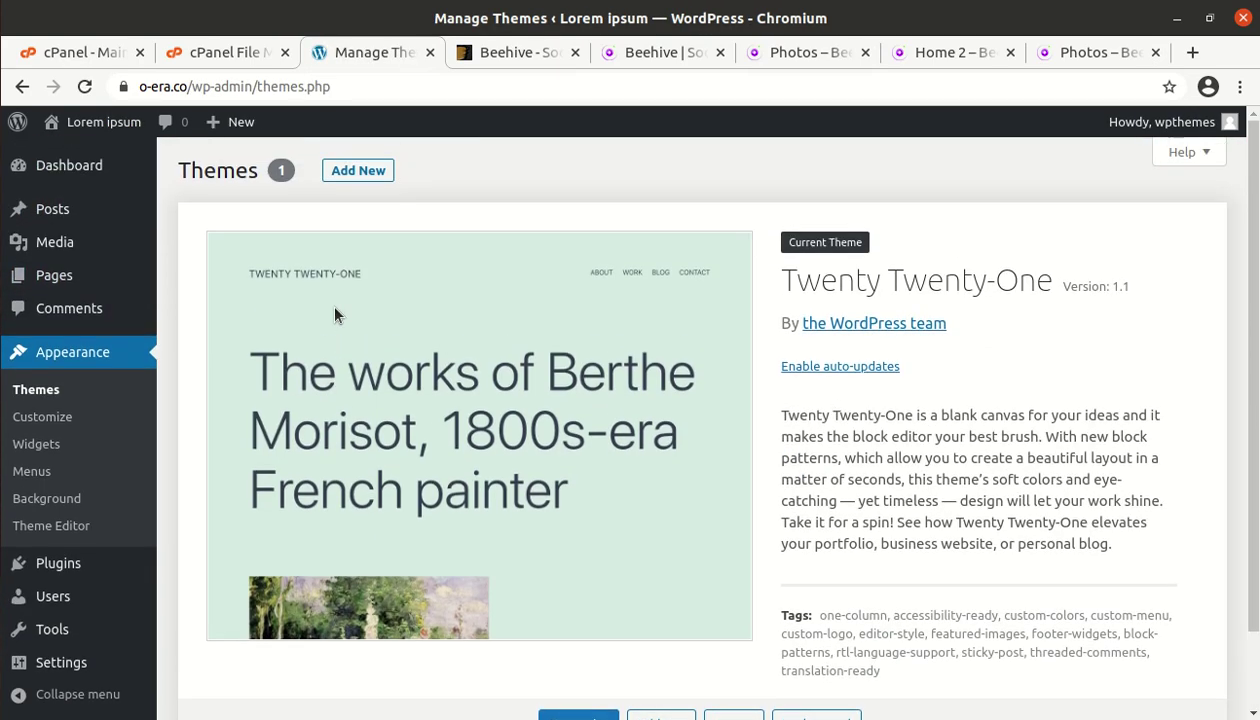
left_click(343, 172)
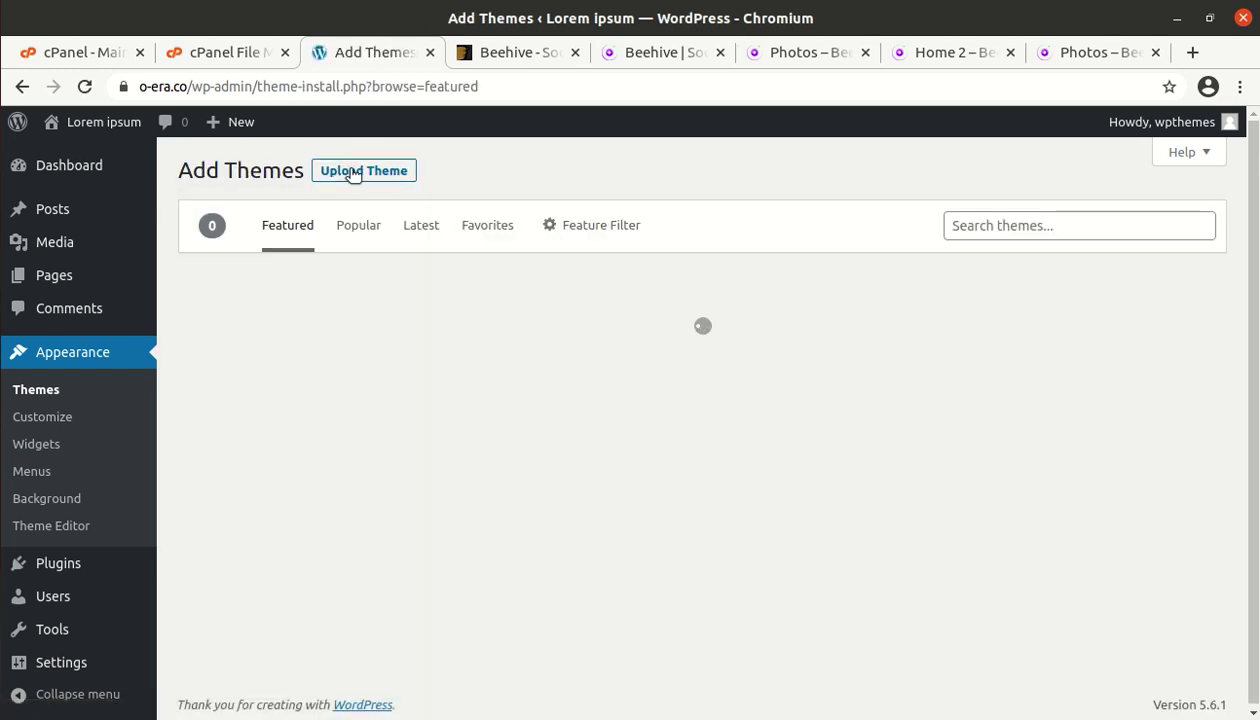
left_click(356, 175)
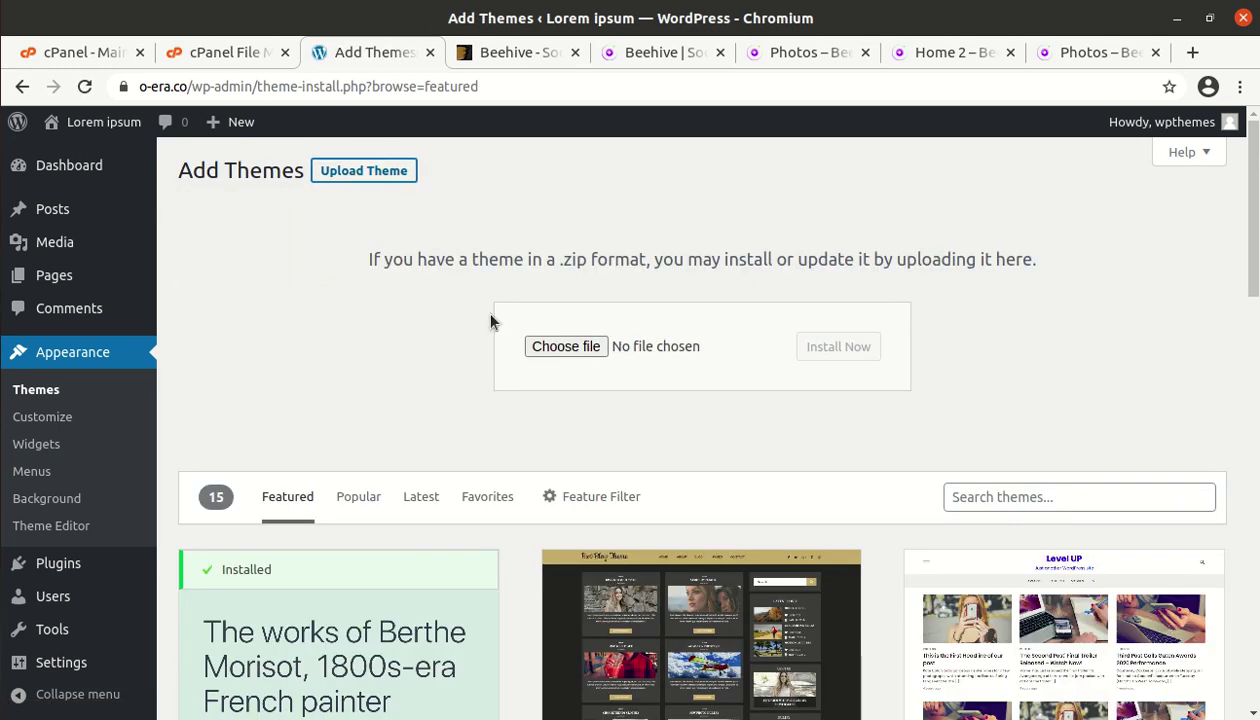
left_click(544, 348)
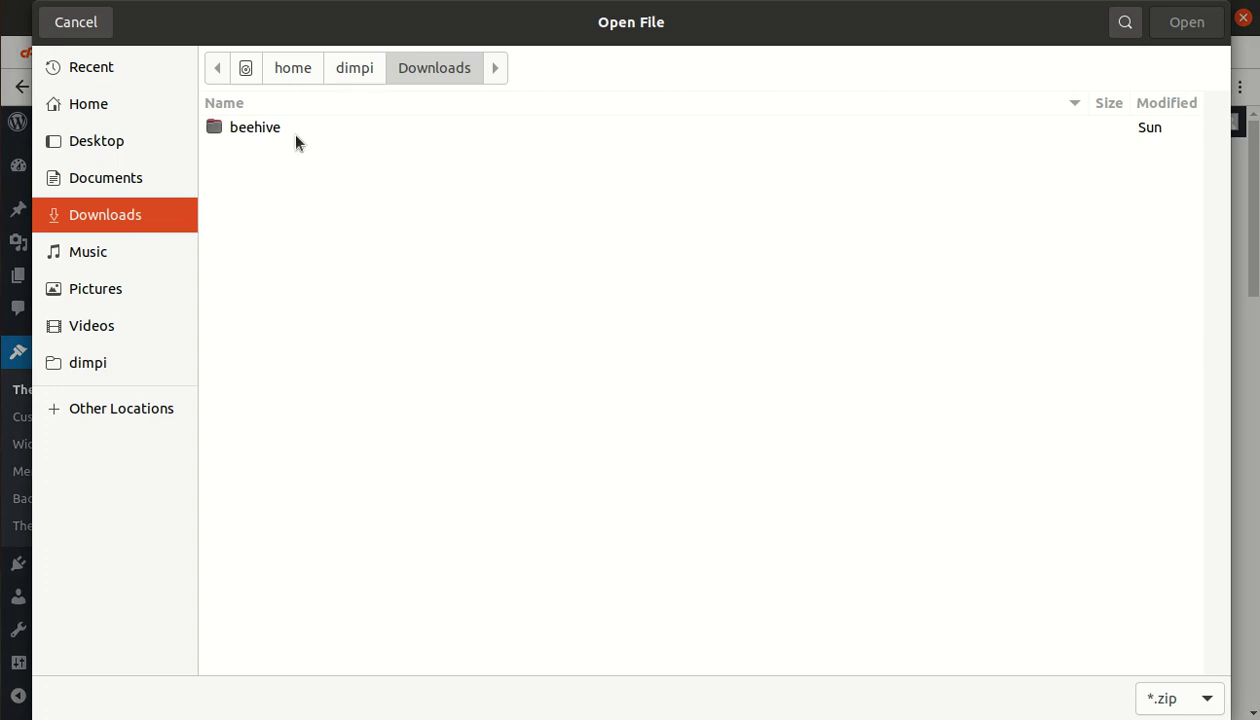
double_click(292, 133)
double_click(303, 150)
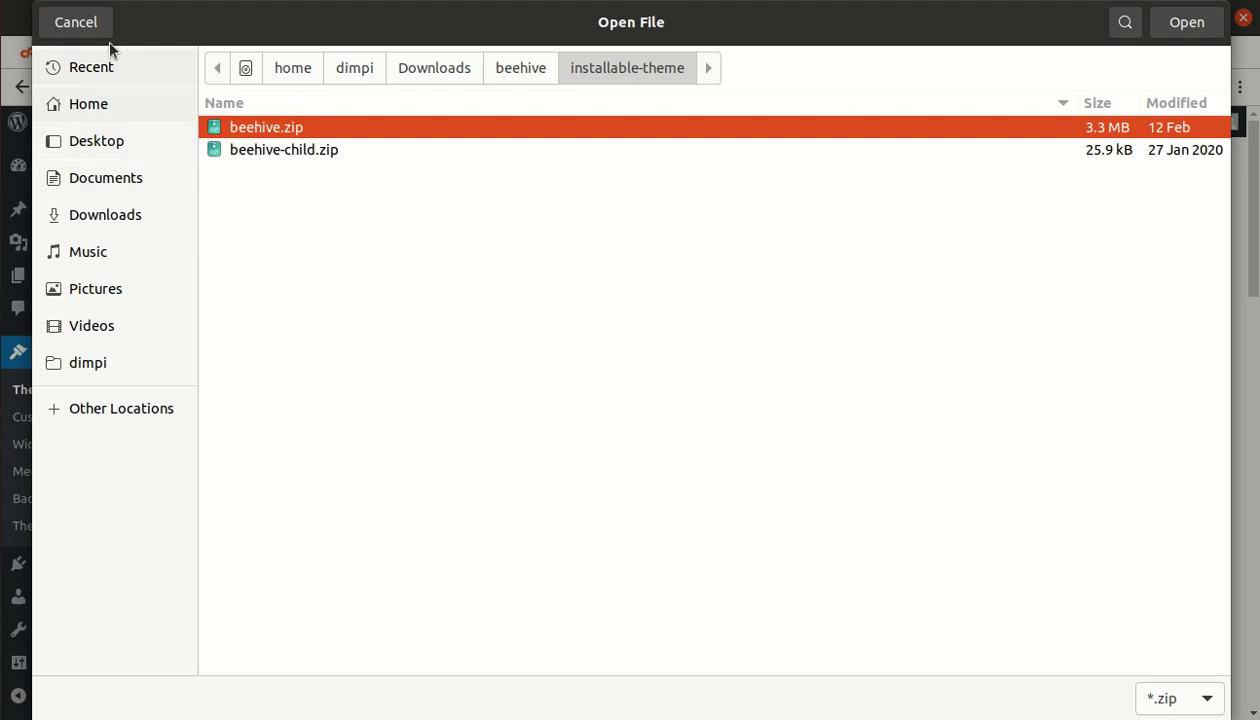
left_click(92, 22)
Step: Upload beehive.zip from Downloads/beehive/installable-theme to the o-era.co/wp-content/themes folder in the cPanel File Manager
left_click(240, 54)
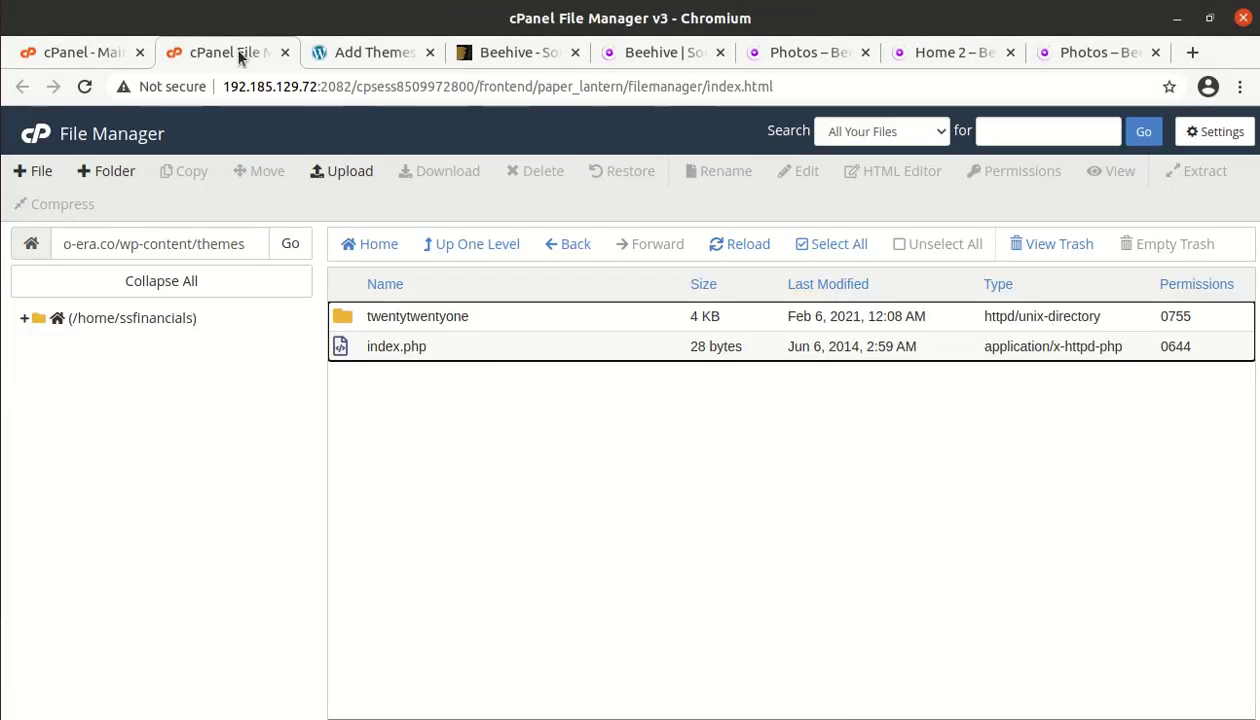
left_click(355, 173)
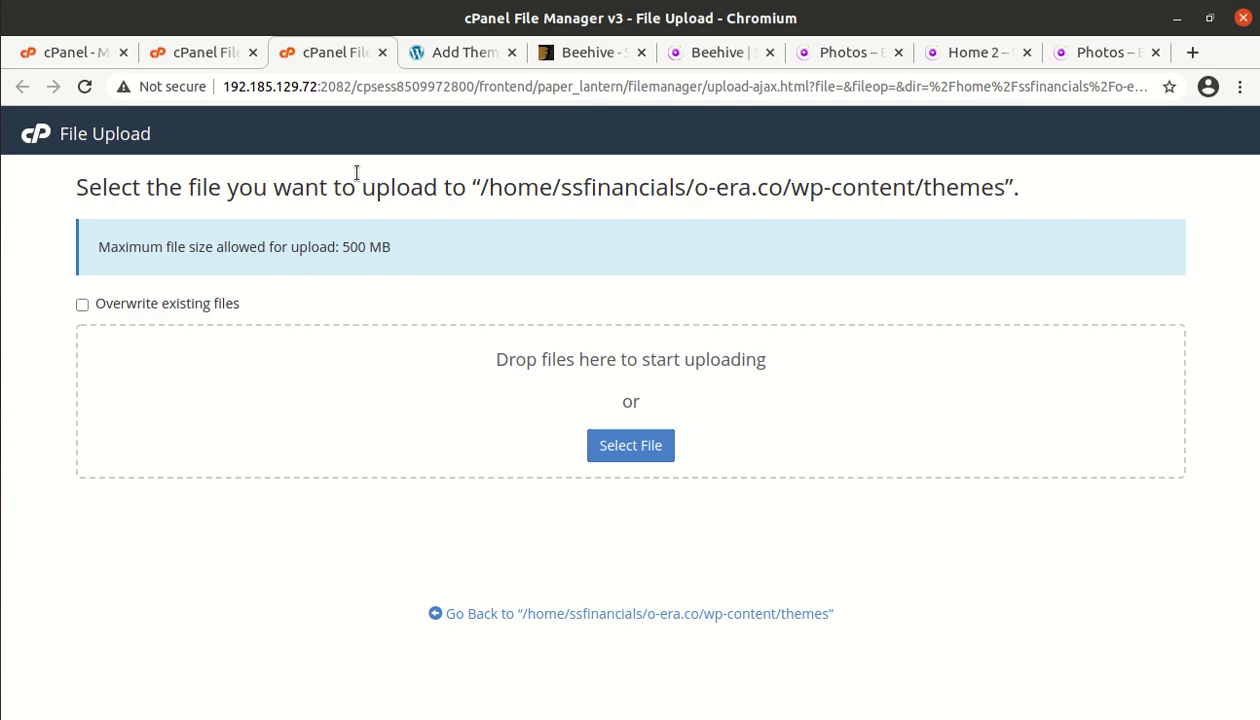
left_click(643, 445)
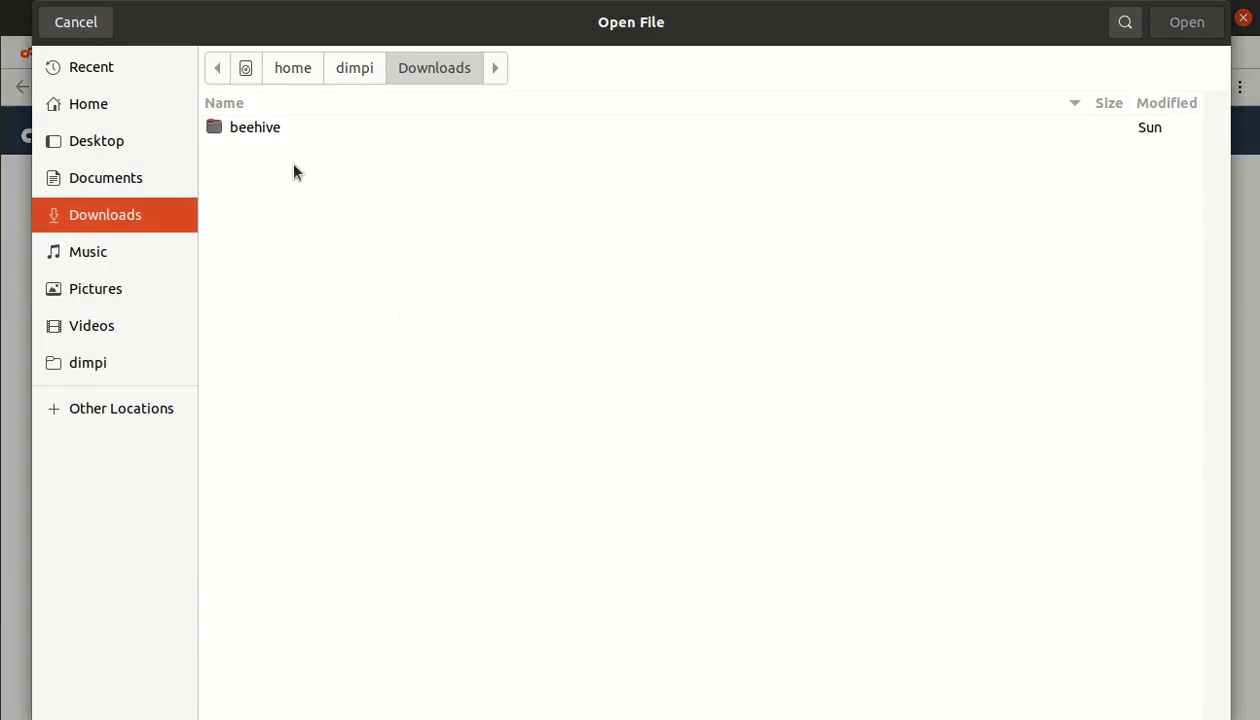
left_click(278, 127)
double_click(278, 127)
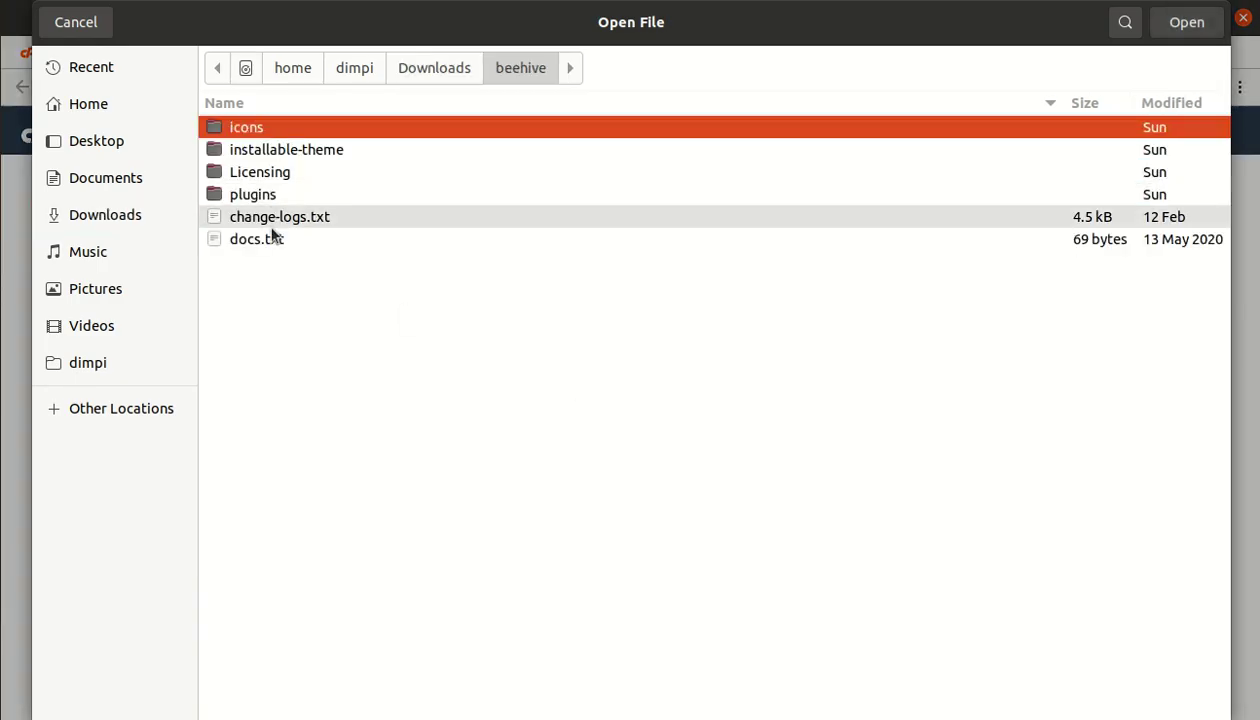
double_click(282, 150)
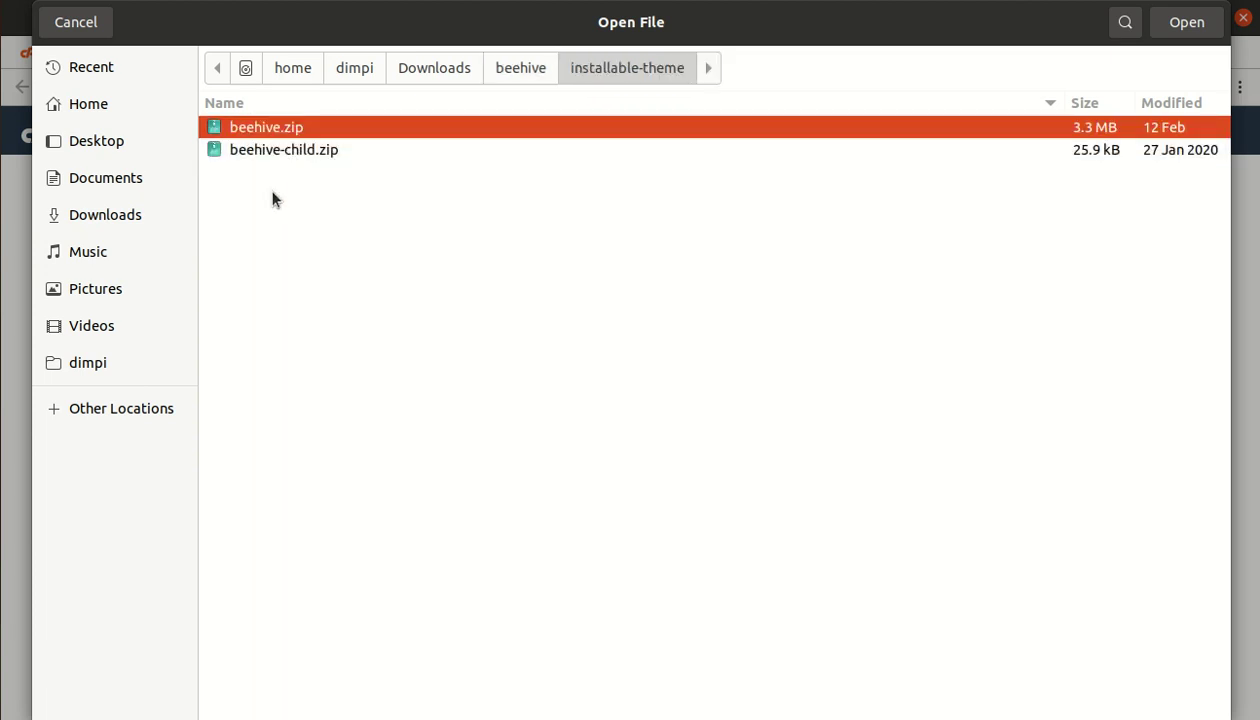
left_click(1187, 22)
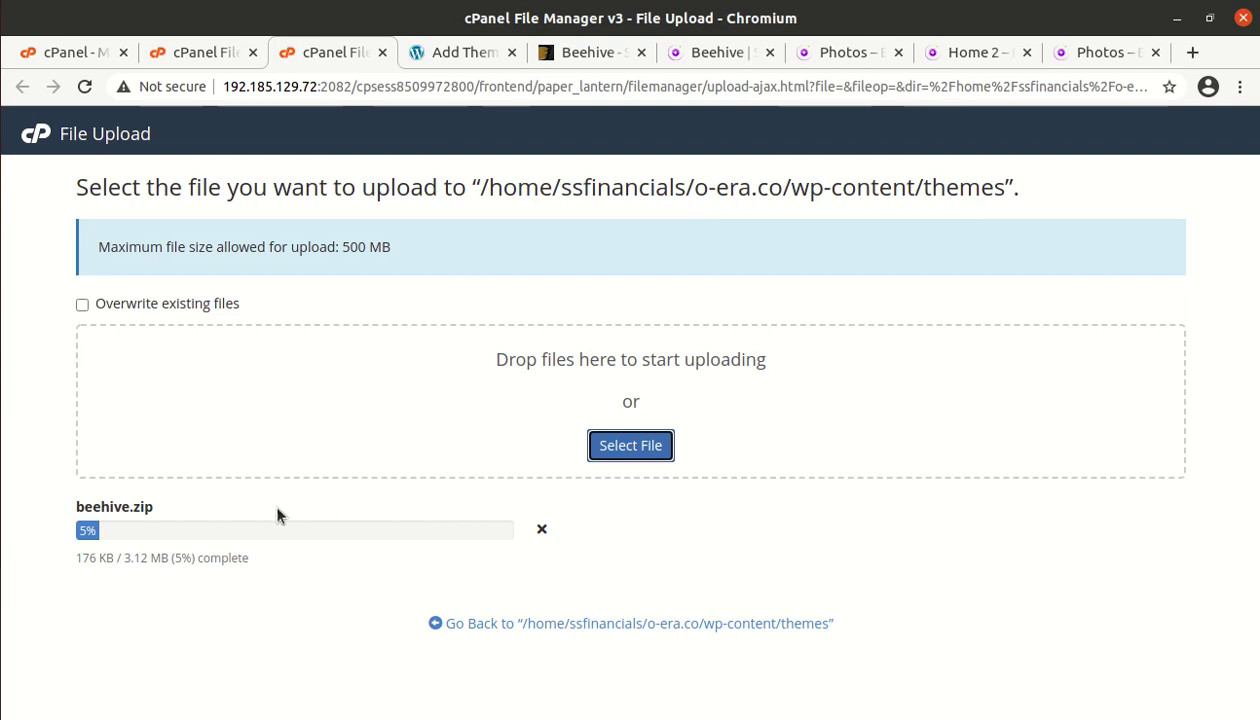
Step: Check the upload progress of beehive.zip, highlighting its transferred size, and close the File Upload page once it is complete
left_click(468, 53)
left_click(343, 55)
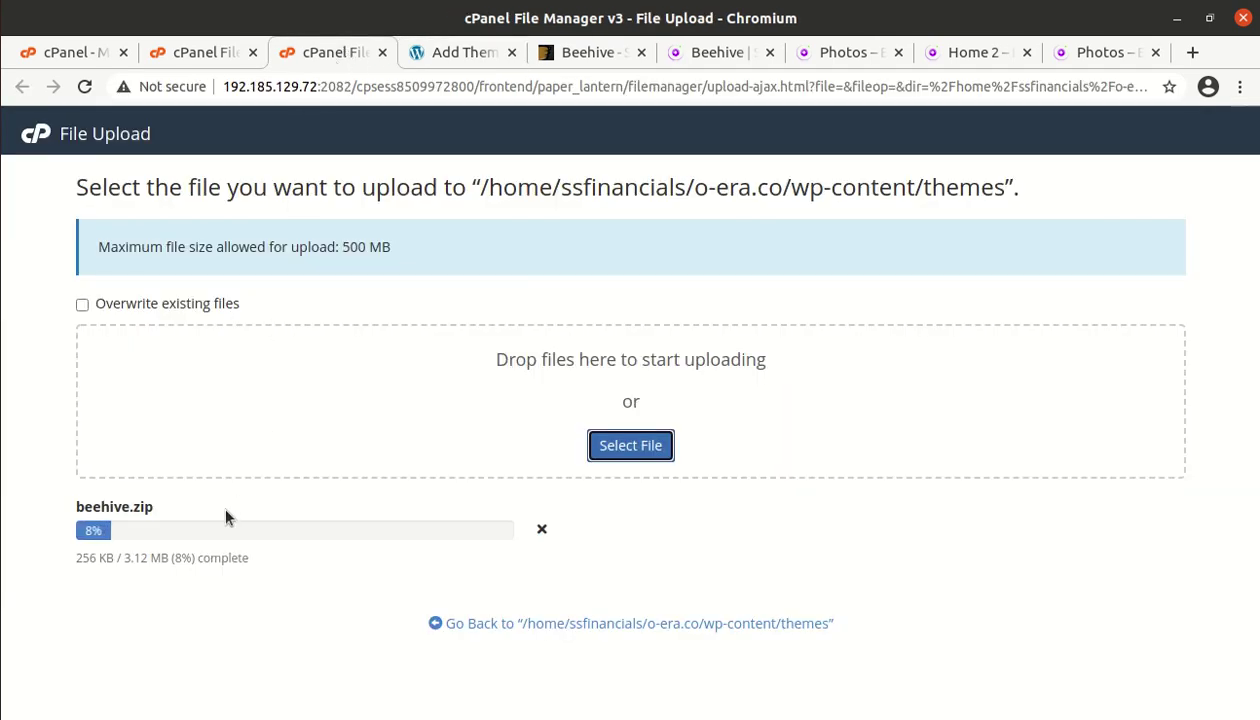
left_click_drag(76, 558, 159, 558)
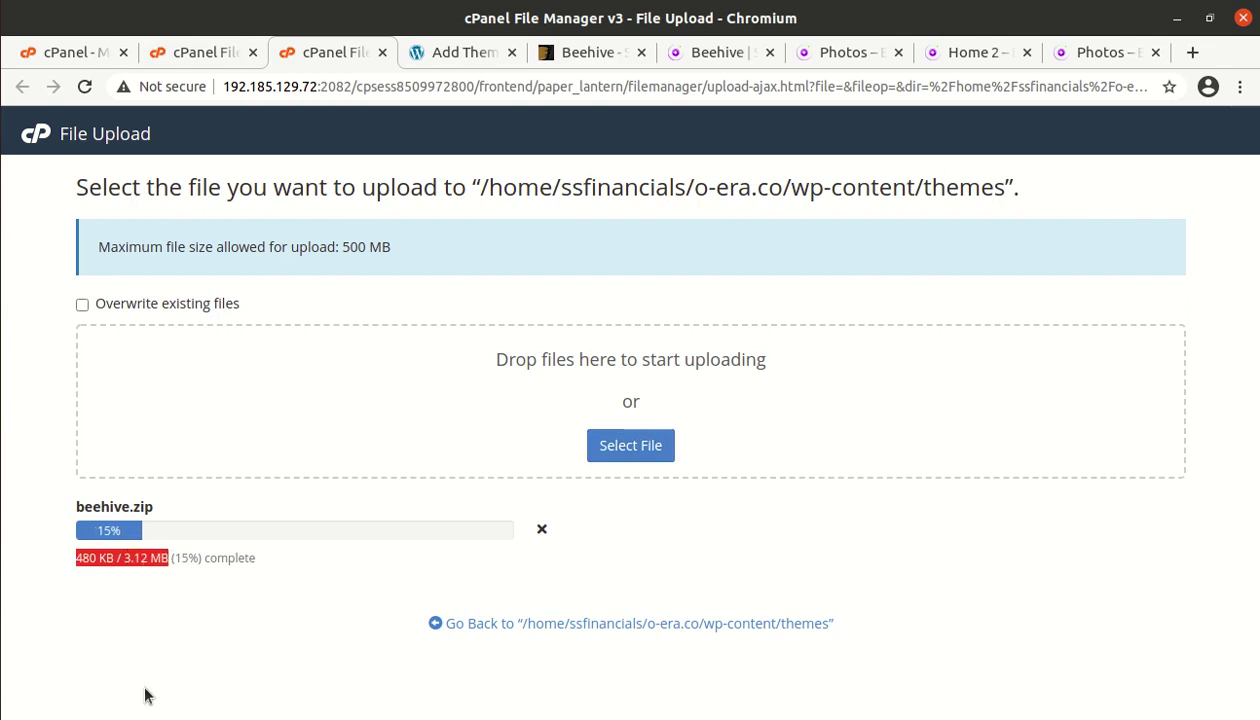
left_click(157, 651)
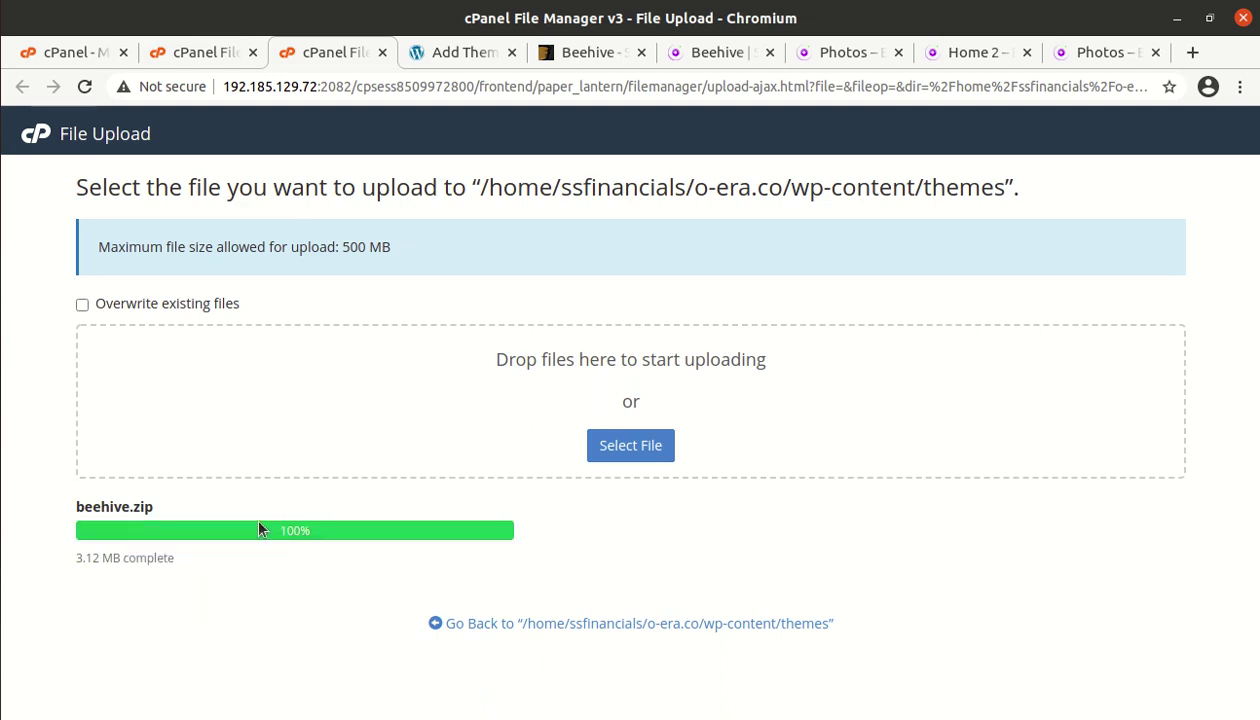
key("ctrl+w")
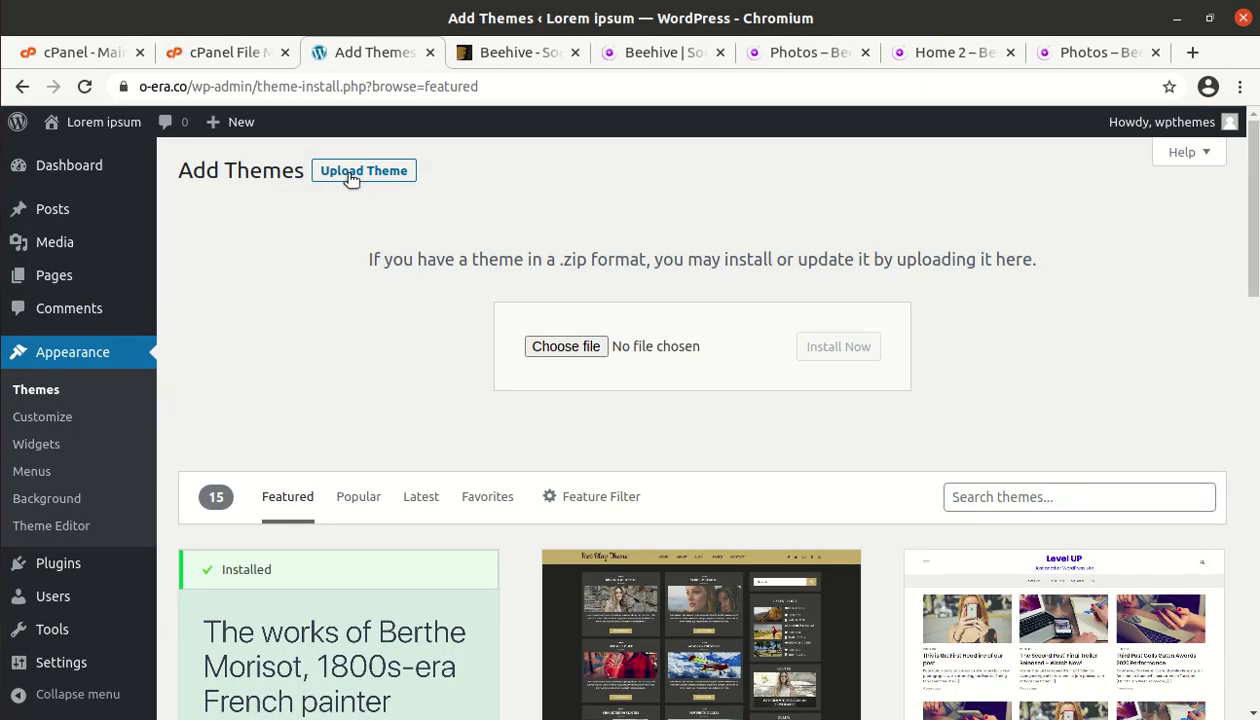
Step: Extract the uploaded beehive.zip into /o-era.co/wp-content/themes and reload the themes folder's file list
left_click(244, 60)
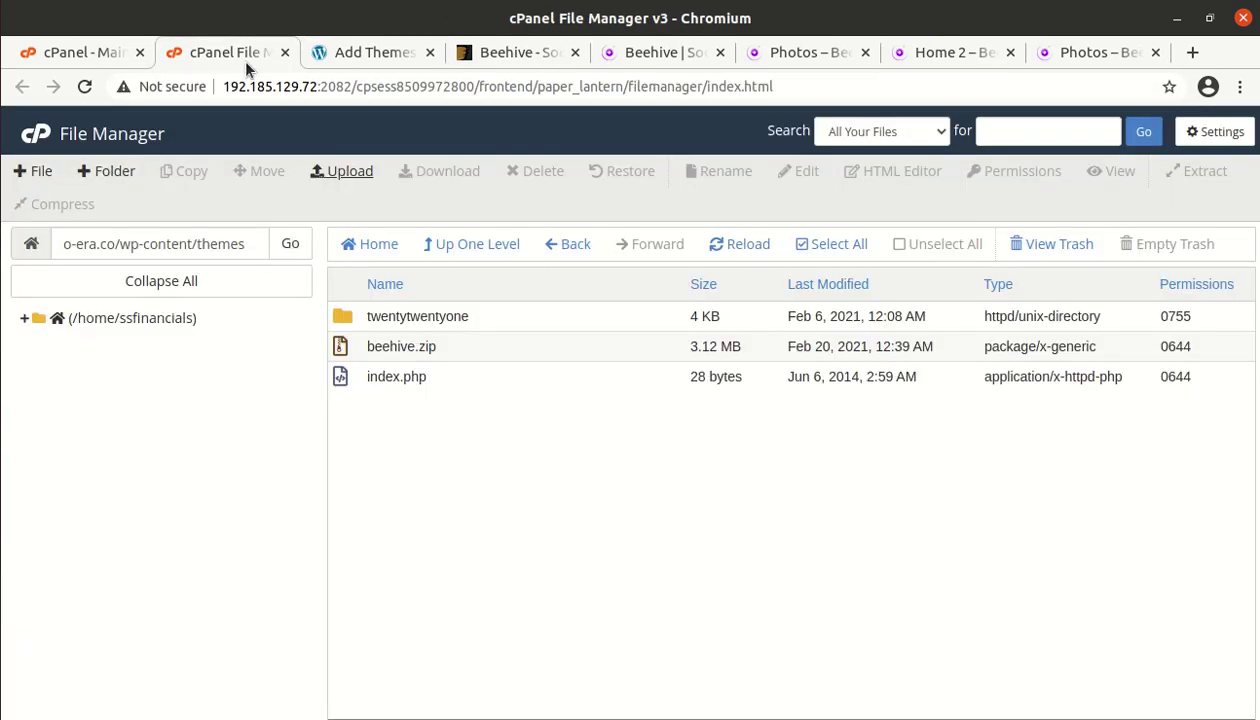
left_click(468, 346)
right_click(475, 347)
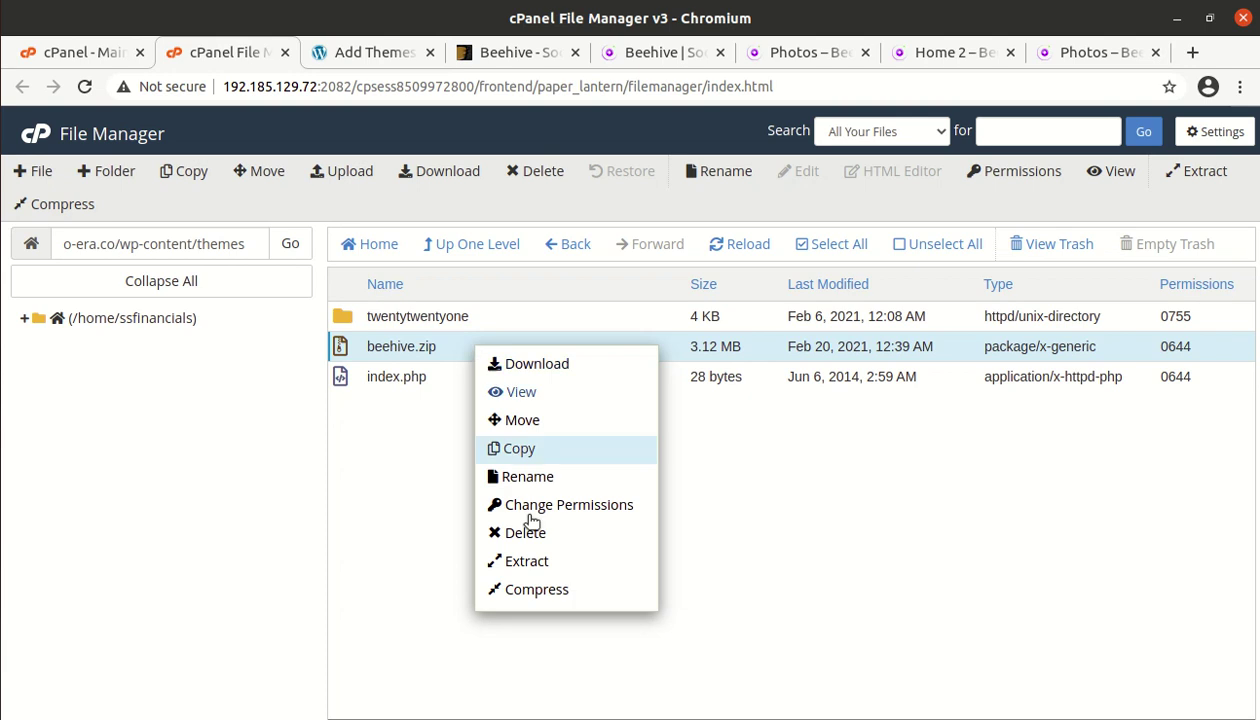
left_click(526, 561)
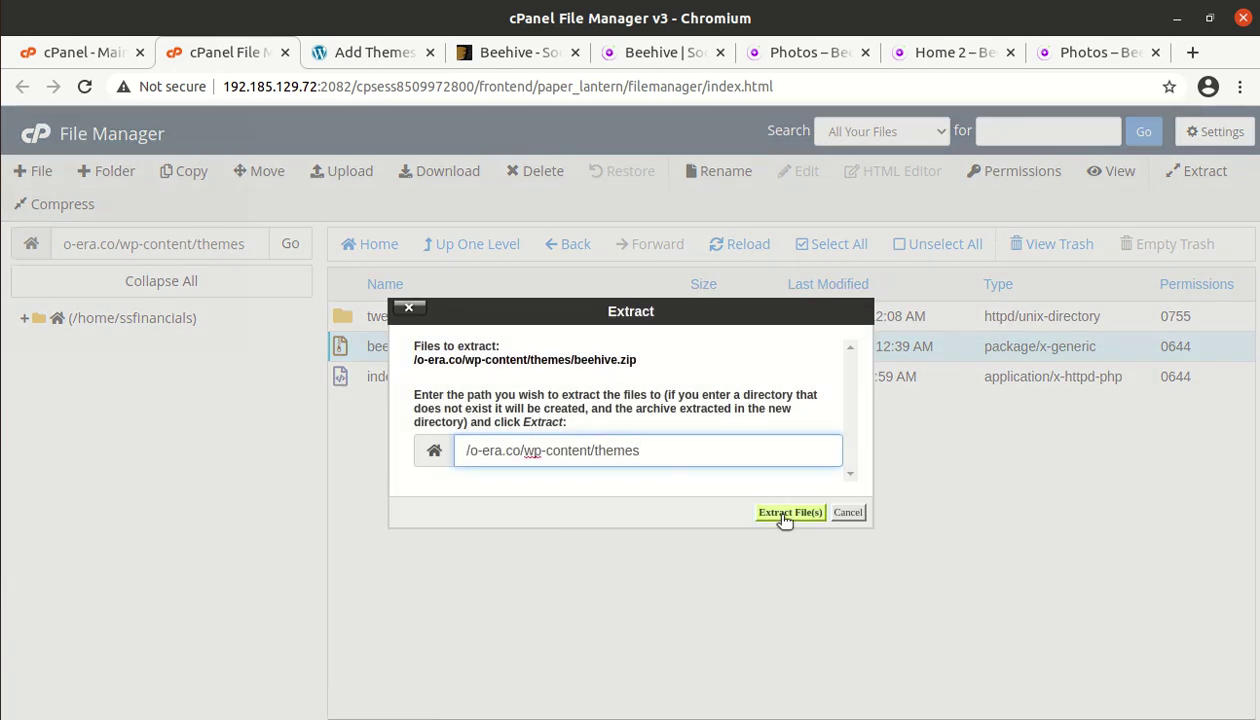
left_click(784, 514)
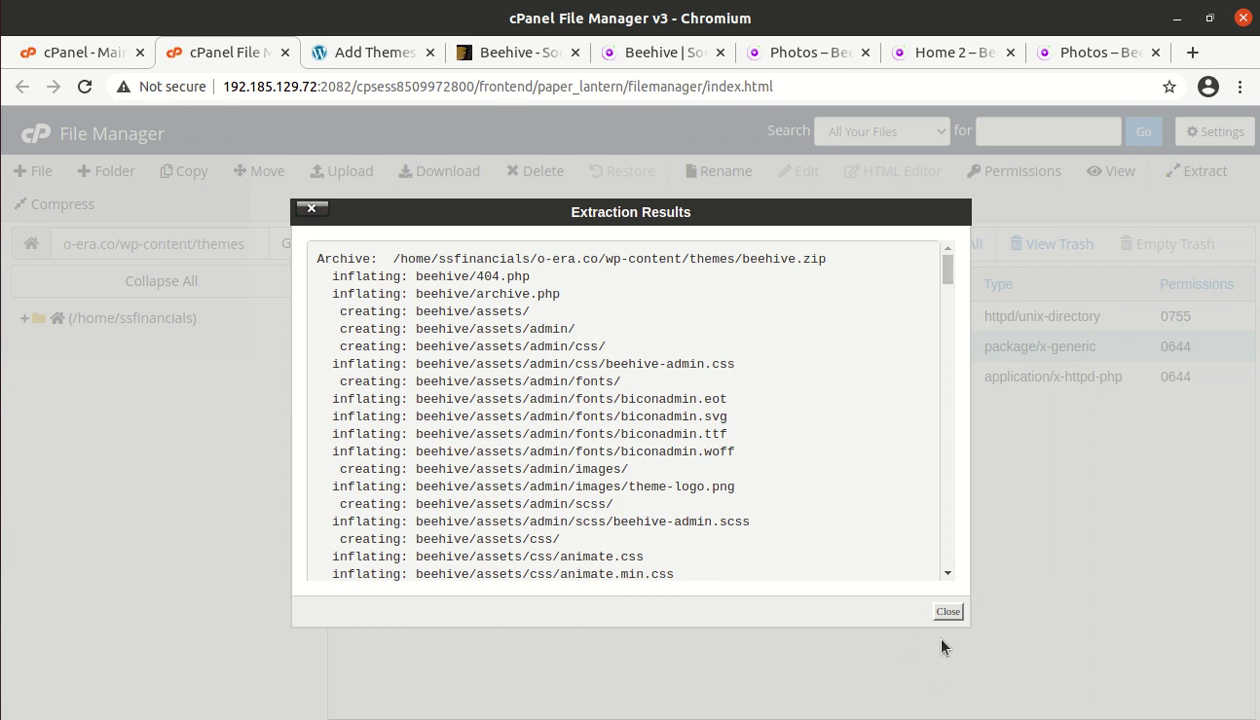
left_click(948, 611)
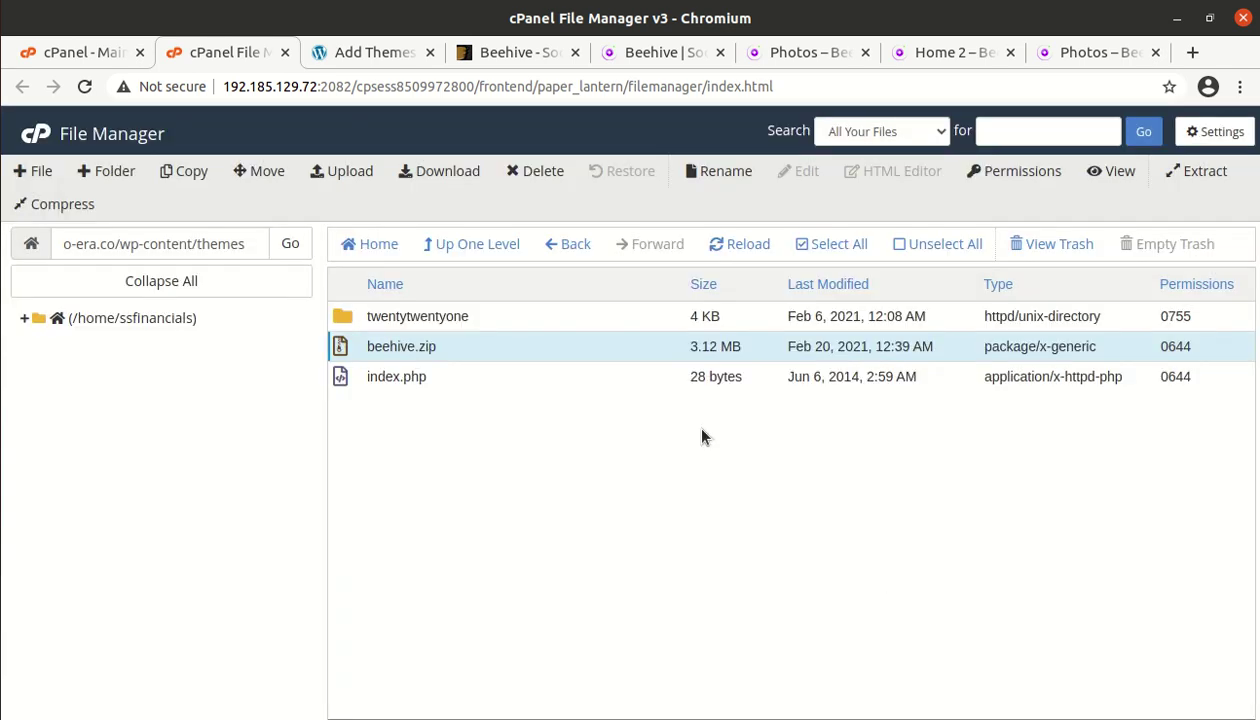
left_click(725, 250)
Step: Look through the files of the extracted beehive folder and return to the themes folder
left_click(420, 318)
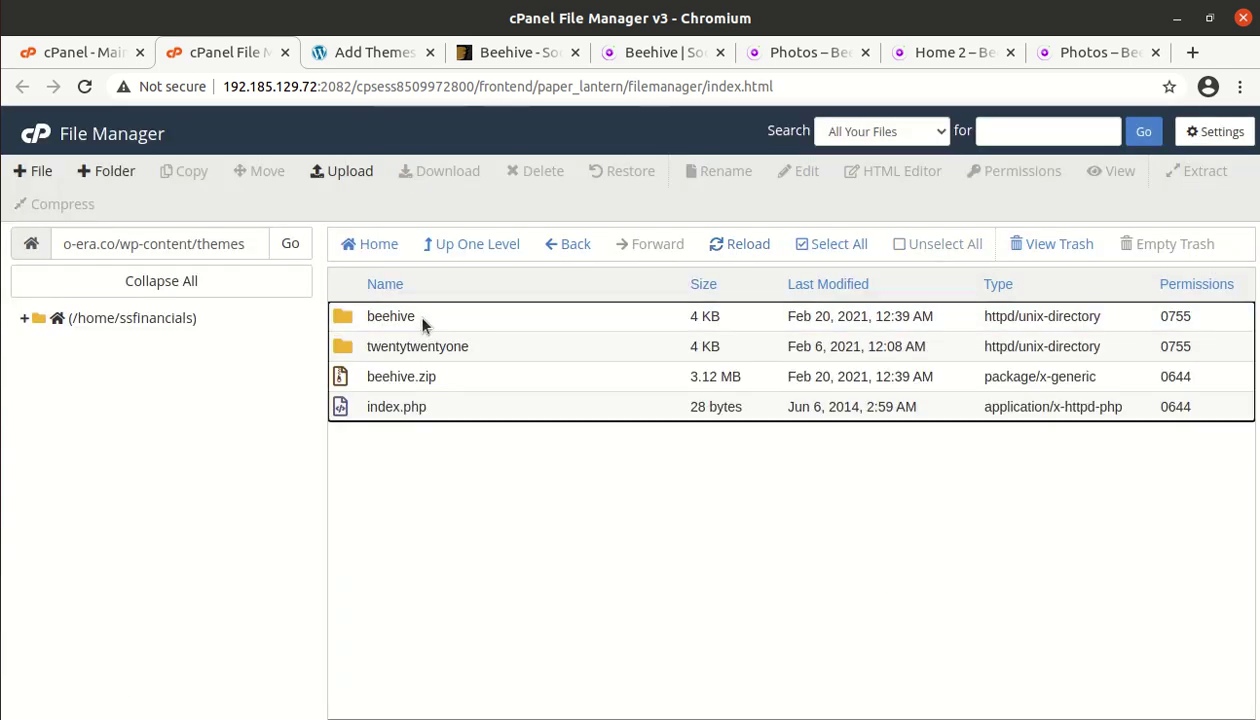
double_click(422, 322)
scroll(437, 350, "down", 3)
scroll(438, 350, "down", 1)
scroll(438, 350, "up", 4)
scroll(440, 360, "down", 3)
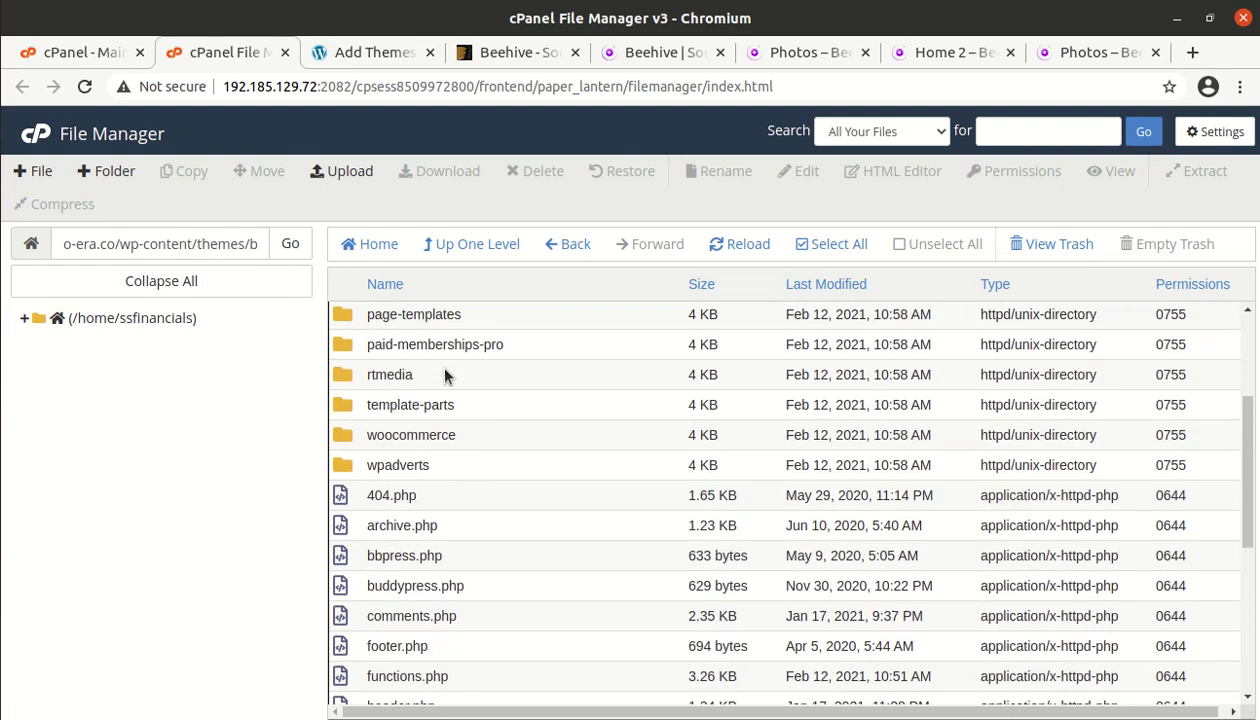
scroll(442, 370, "down", 3)
left_click(444, 245)
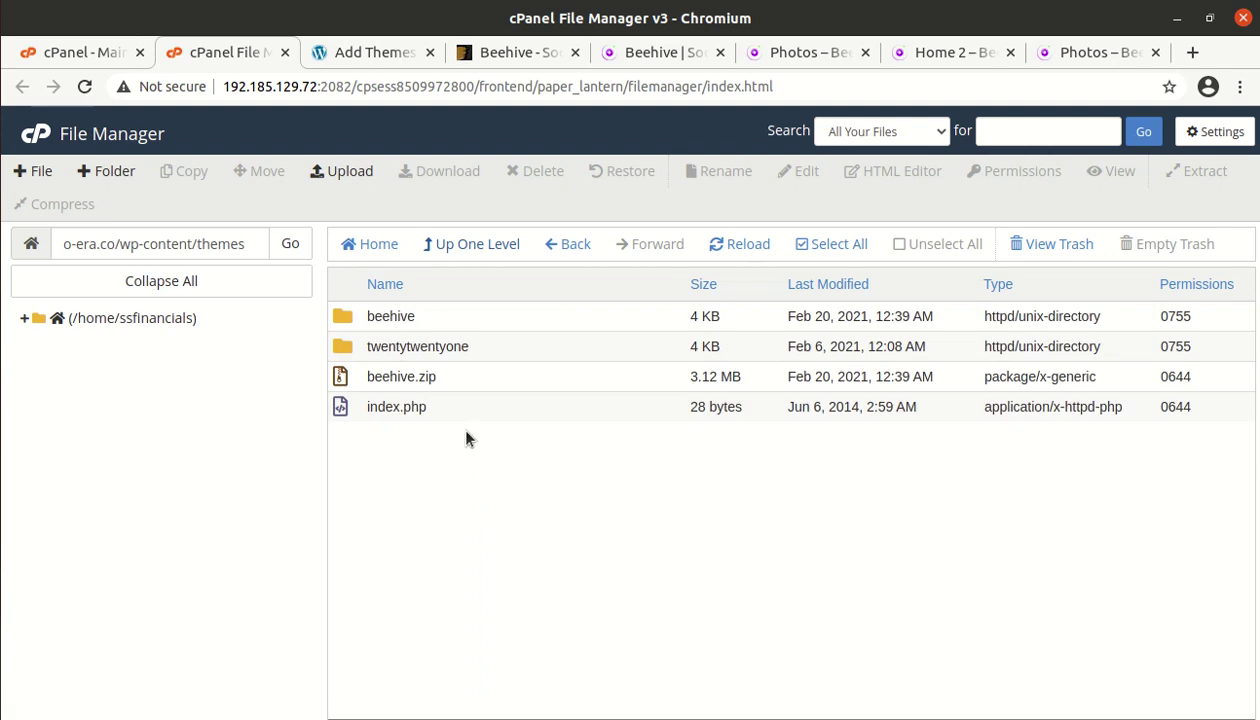
Step: Permanently delete beehive.zip from the themes folder, skipping the trash
left_click(458, 380)
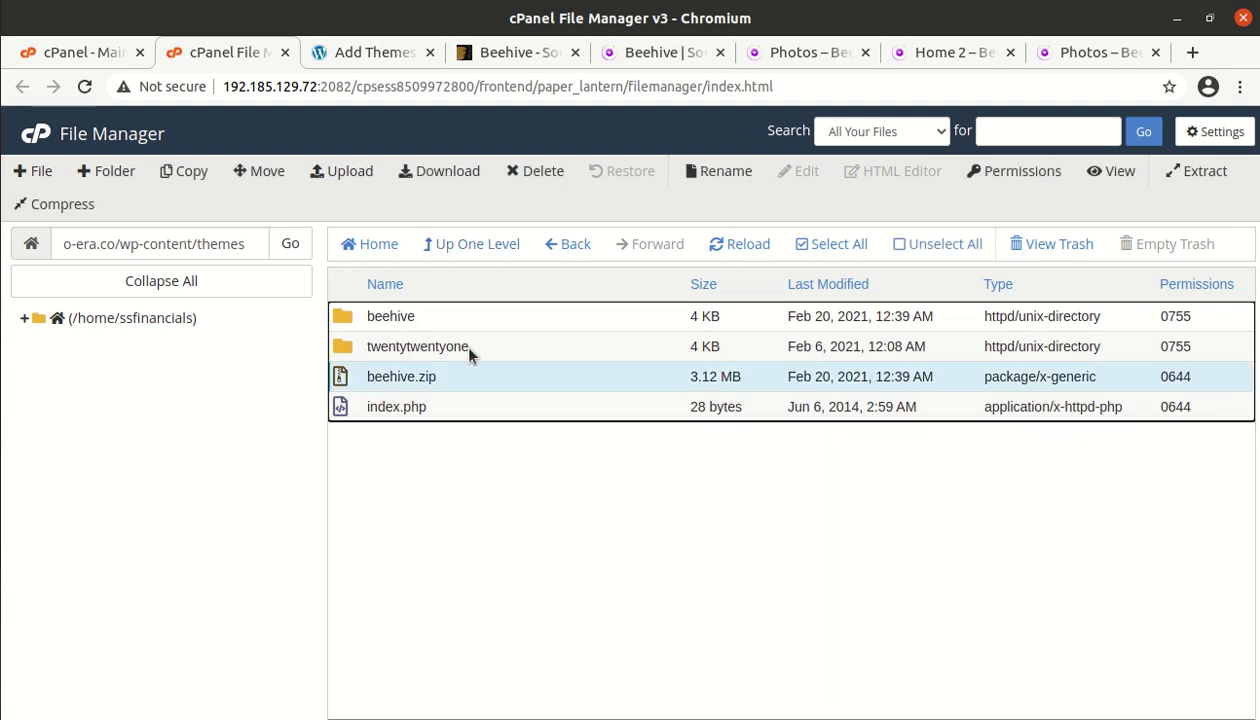
left_click(533, 180)
left_click(428, 420)
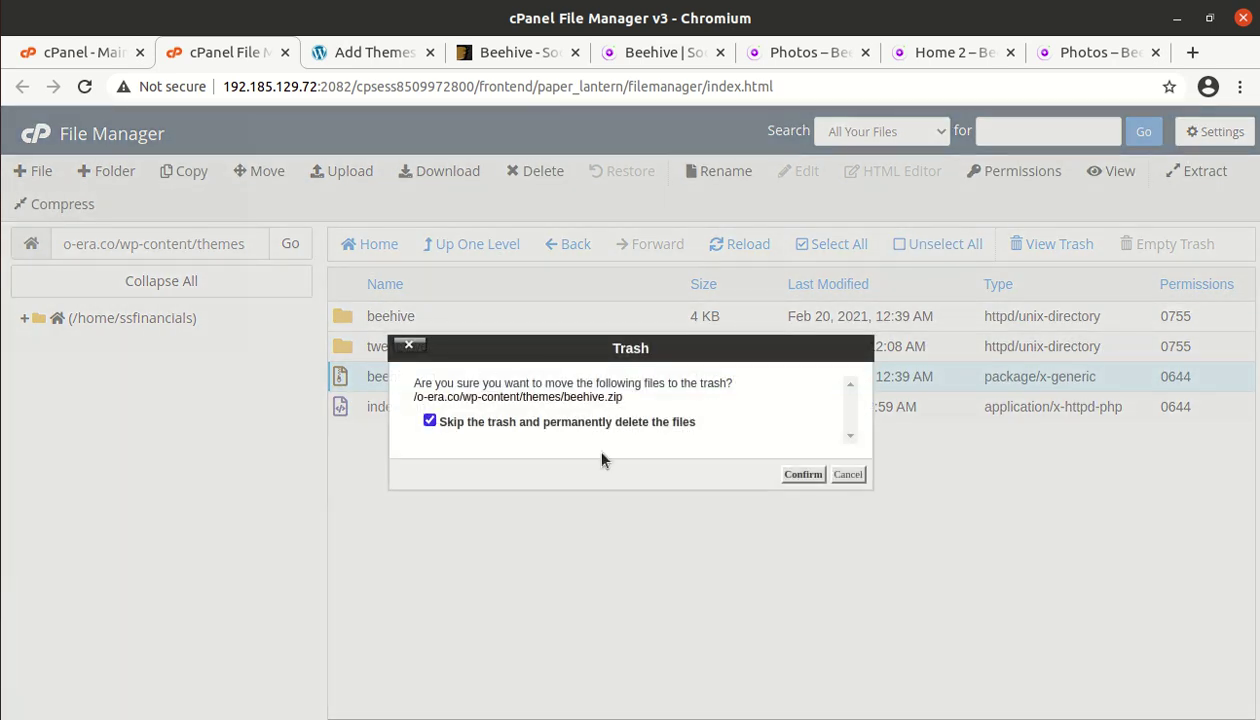
left_click(791, 476)
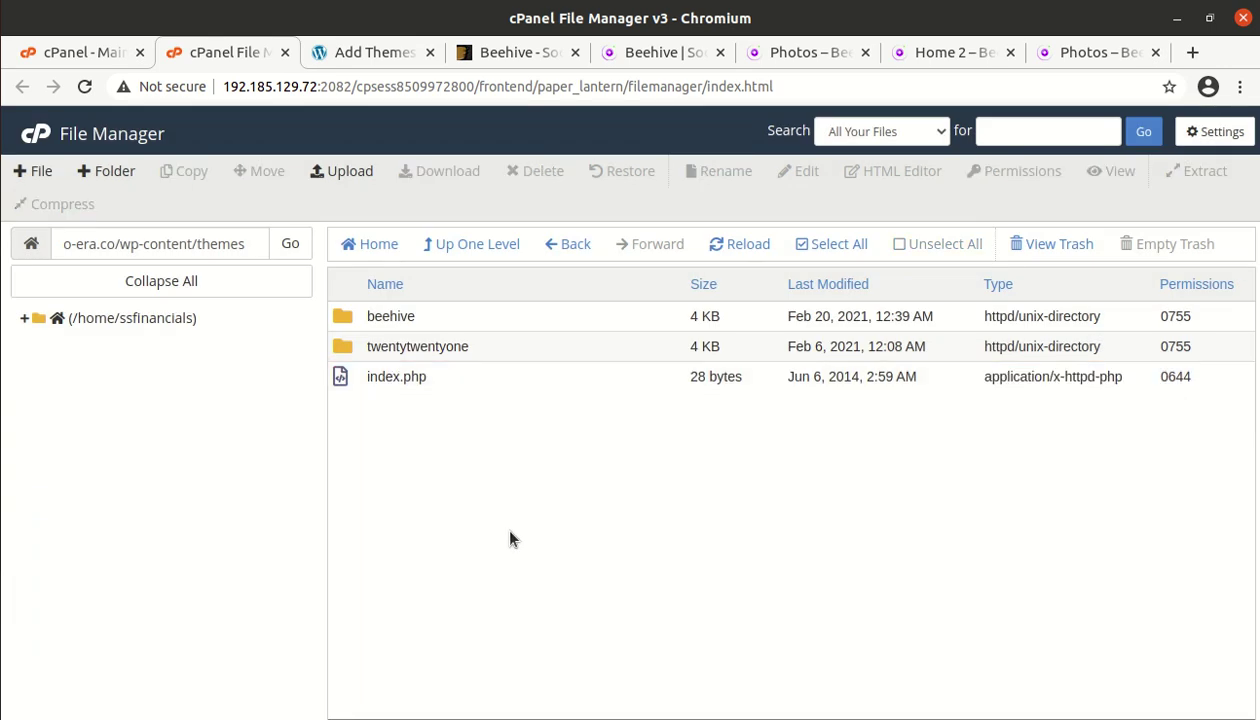
Step: Switch to the WordPress admin, list the installed themes, and open the Beehive theme's details
left_click(366, 52)
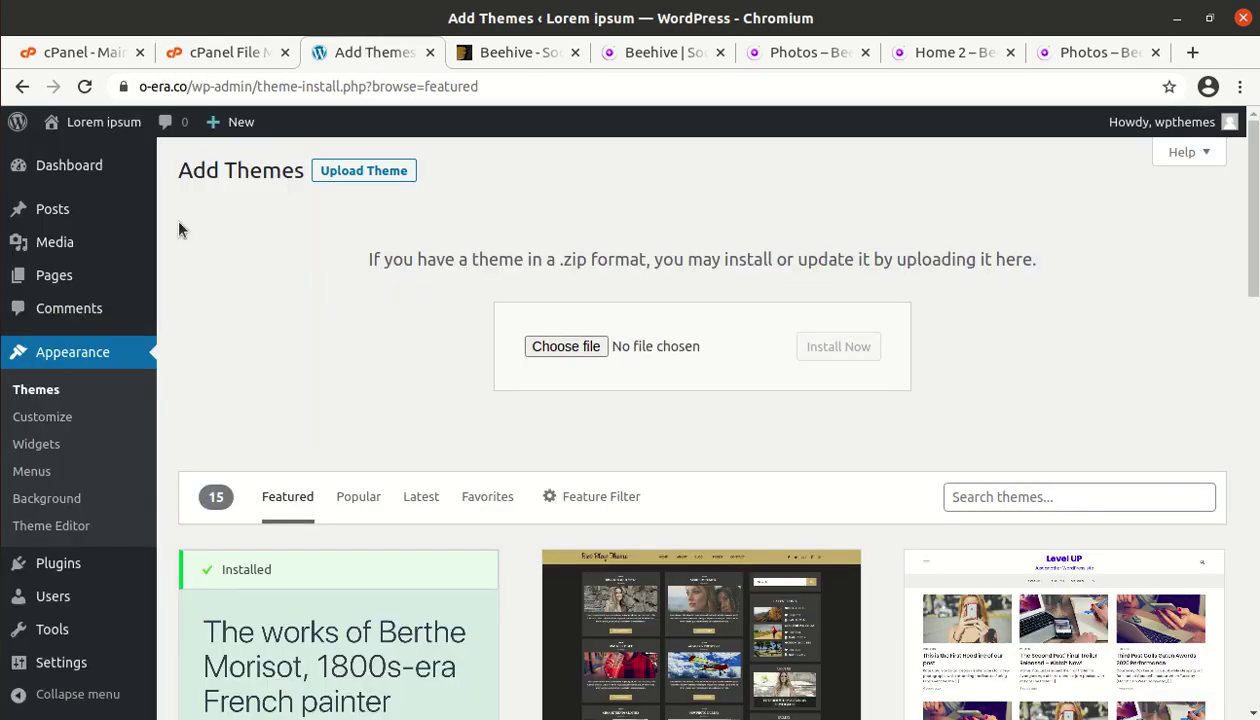
left_click(37, 399)
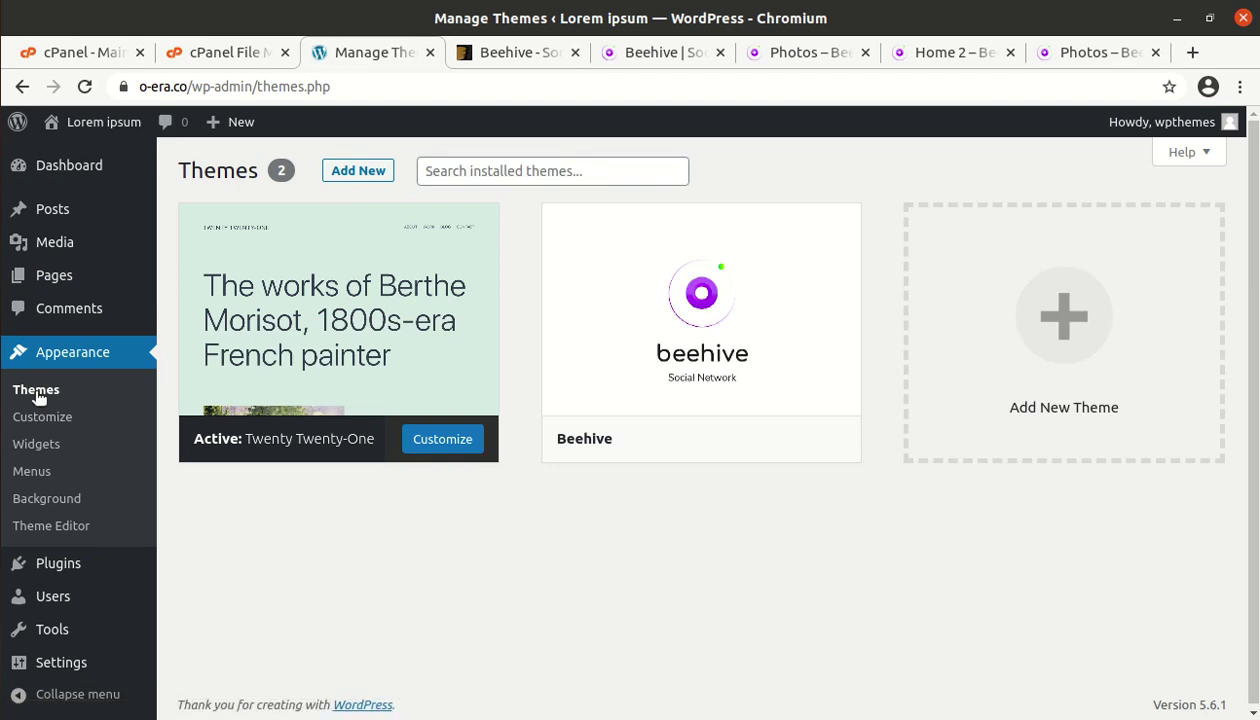
mouse_move(650, 456)
left_click(661, 315)
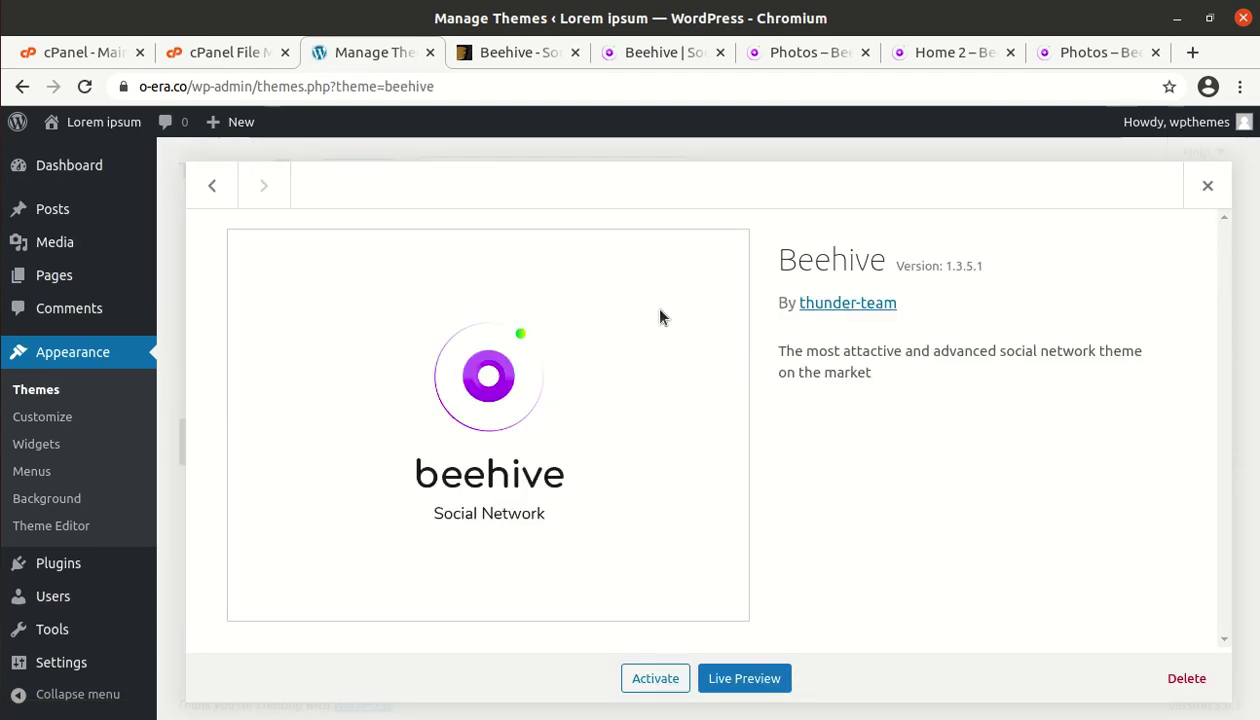
Step: Highlight the Beehive theme's version and author in its details, and activate the theme
left_click_drag(773, 261, 993, 272)
left_click(918, 262)
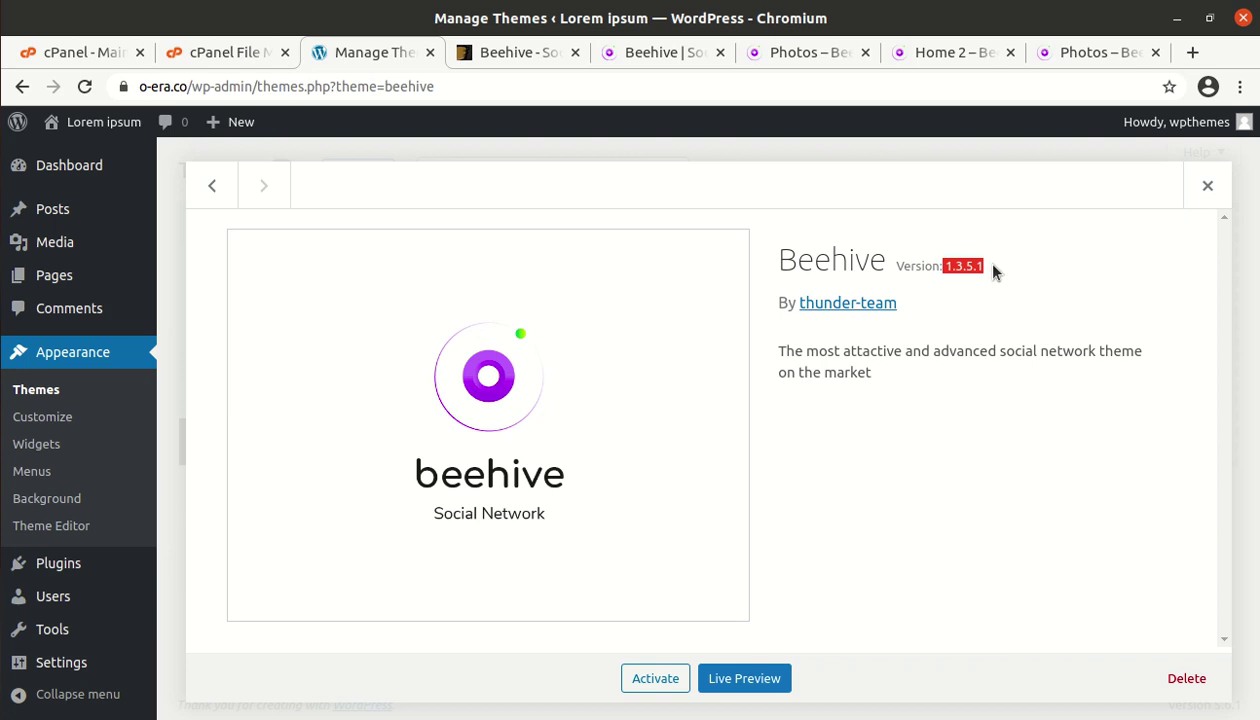
left_click(940, 305)
left_click_drag(939, 304, 790, 318)
left_click(790, 318)
left_click(655, 680)
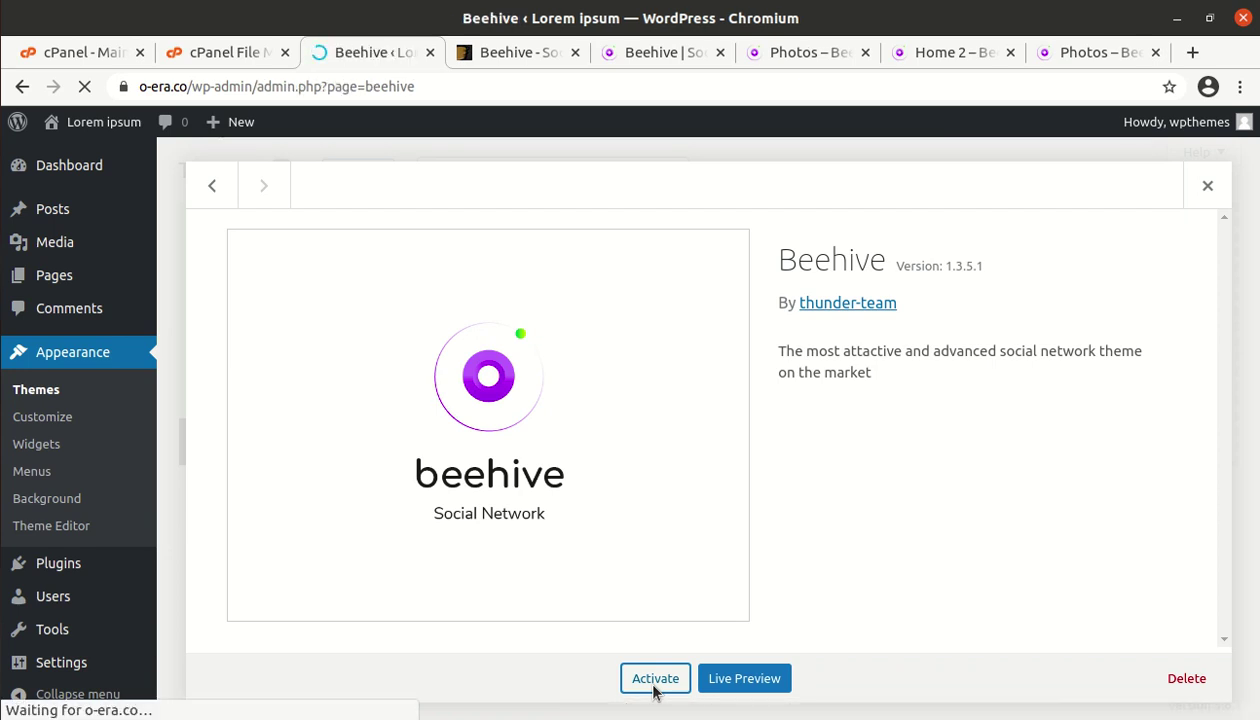
Step: Look through the Beehive welcome page, highlighting its heading, down to the plugin, demo import and theme update options
scroll(463, 505, "down", 3)
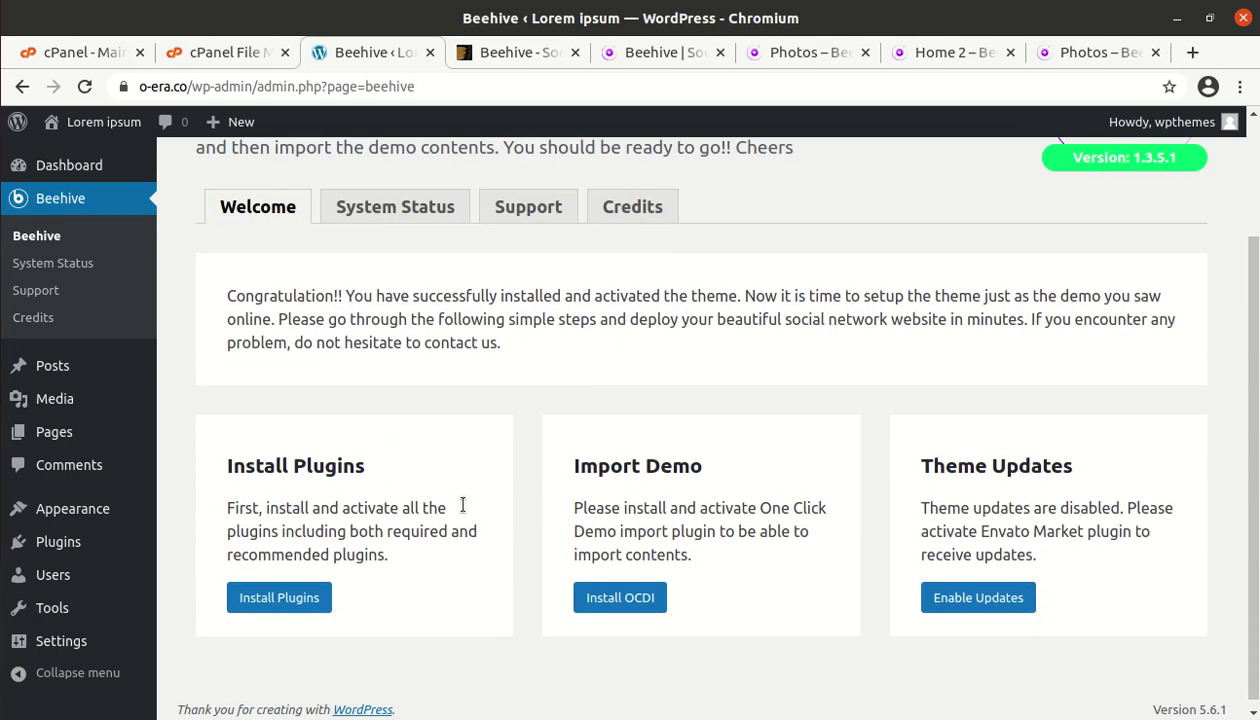
scroll(463, 512, "up", 3)
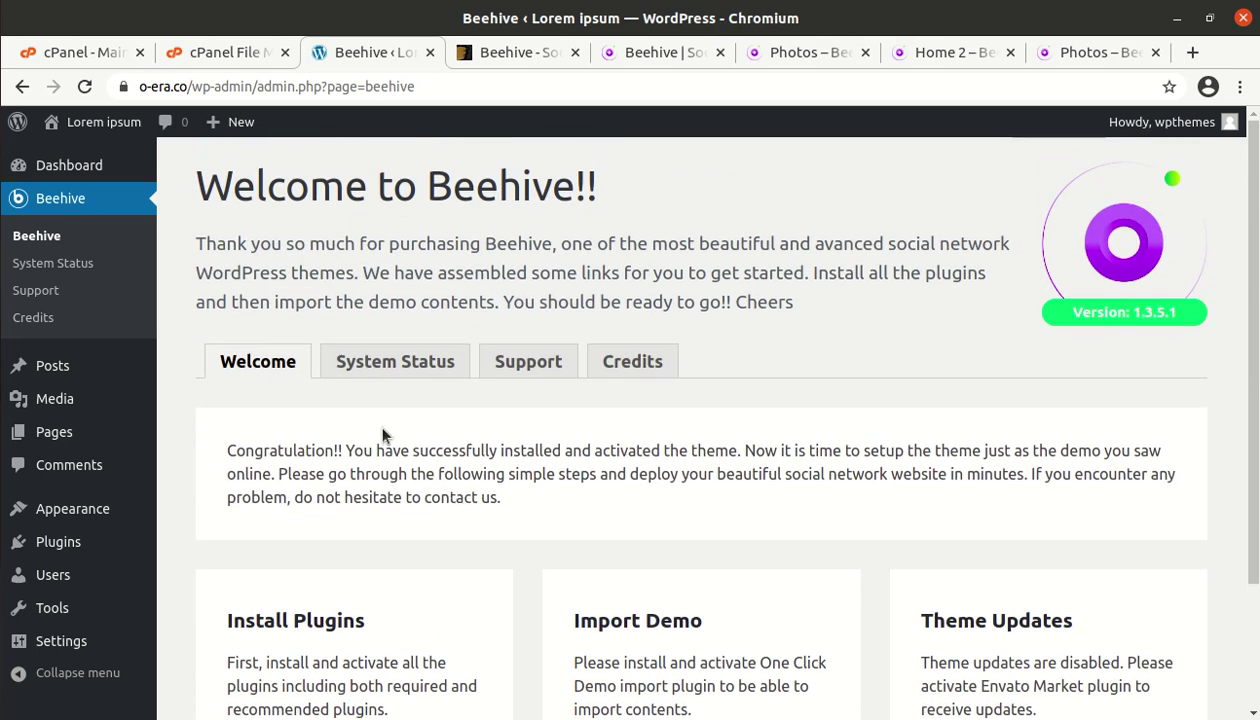
left_click_drag(206, 190, 572, 193)
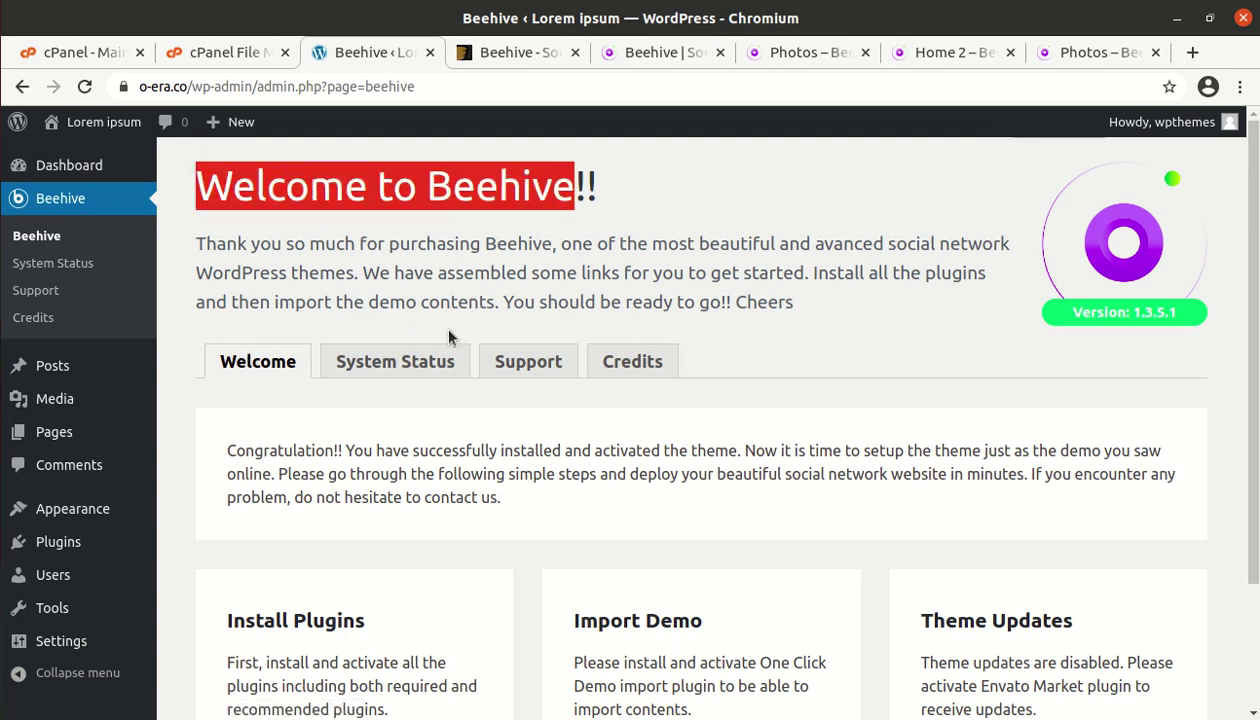
scroll(463, 300, "down", 2)
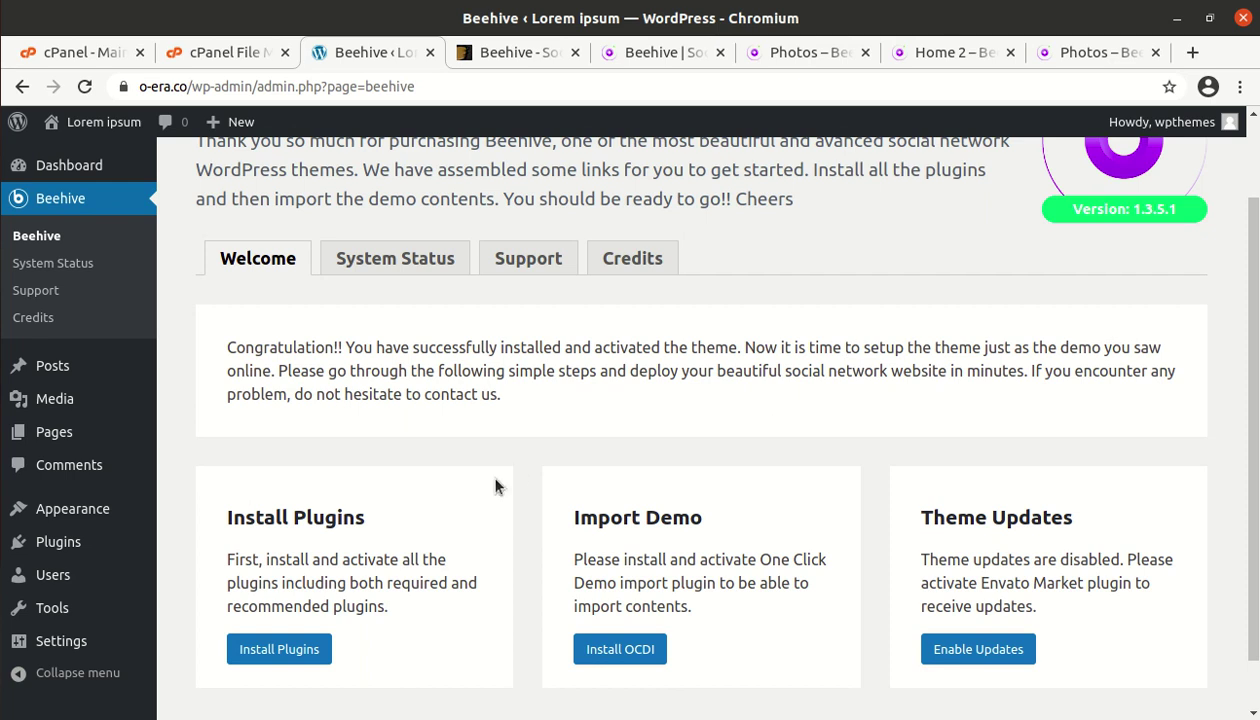
scroll(495, 487, "down", 1)
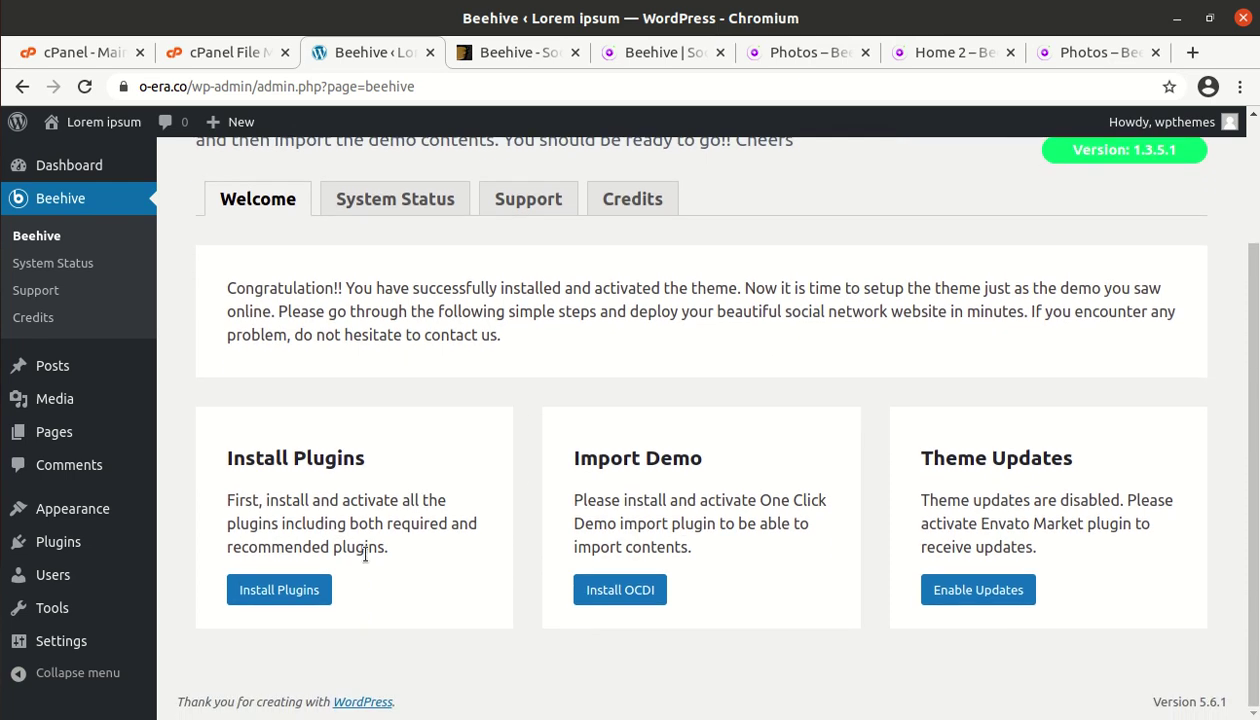
Step: Open Beehive's plugin installation page and examine the list of required and recommended plugins
left_click(262, 600)
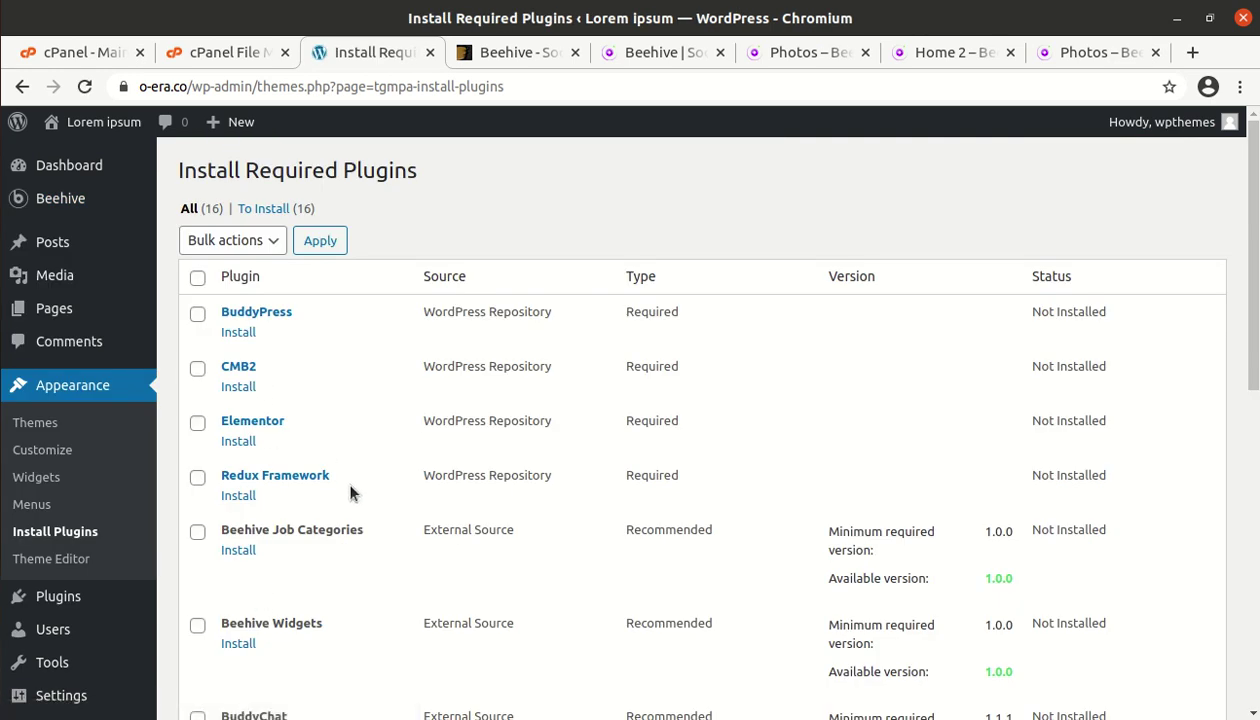
scroll(357, 500, "down", 10)
scroll(357, 500, "down", 1)
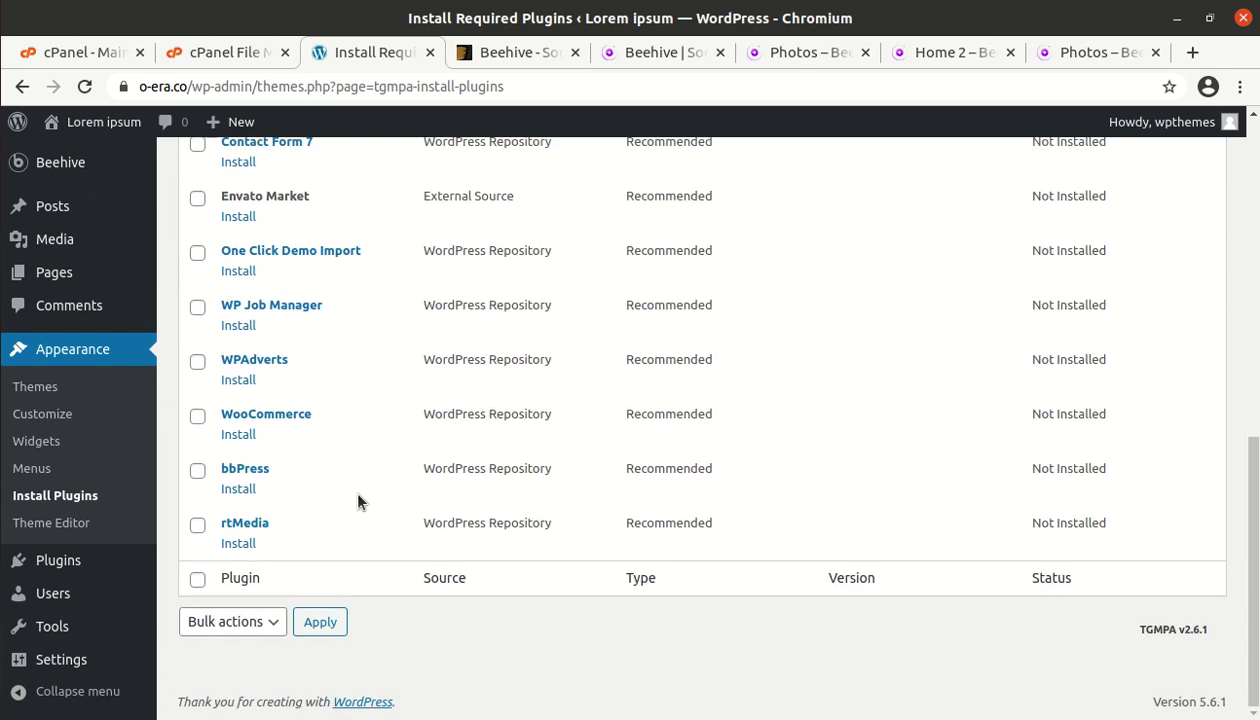
scroll(357, 500, "up", 11)
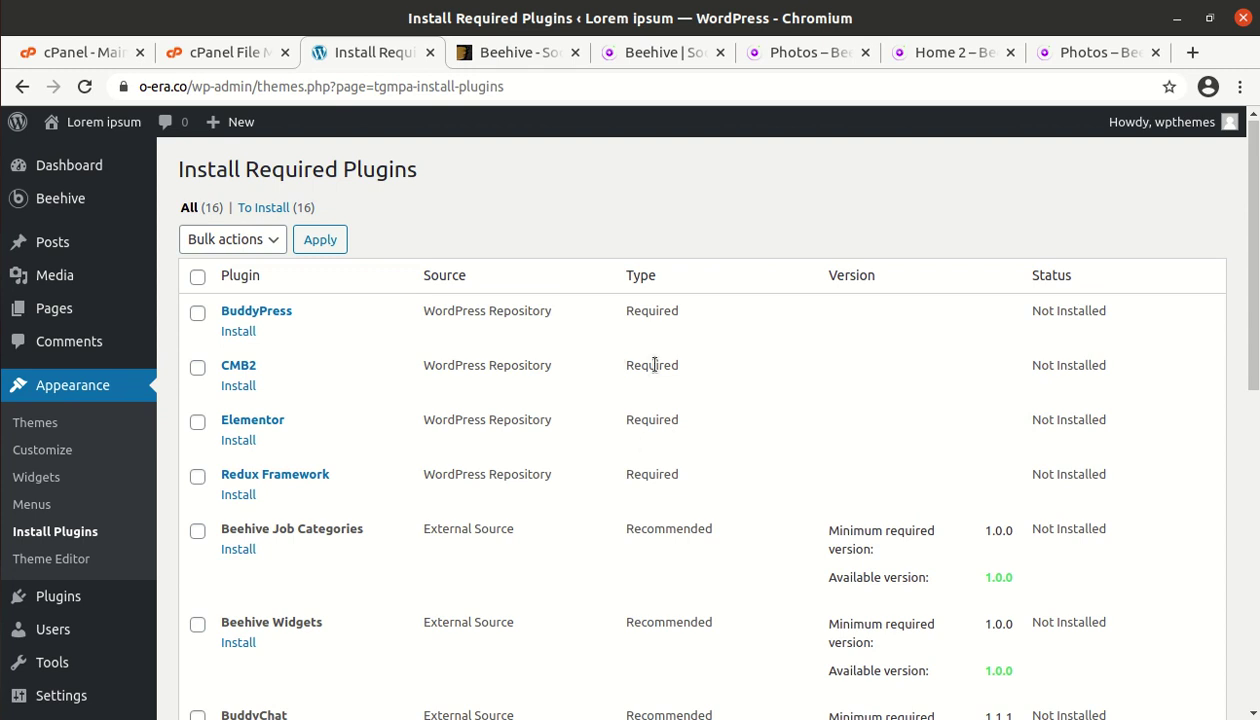
scroll(669, 495, "down", 3)
scroll(490, 408, "down", 5)
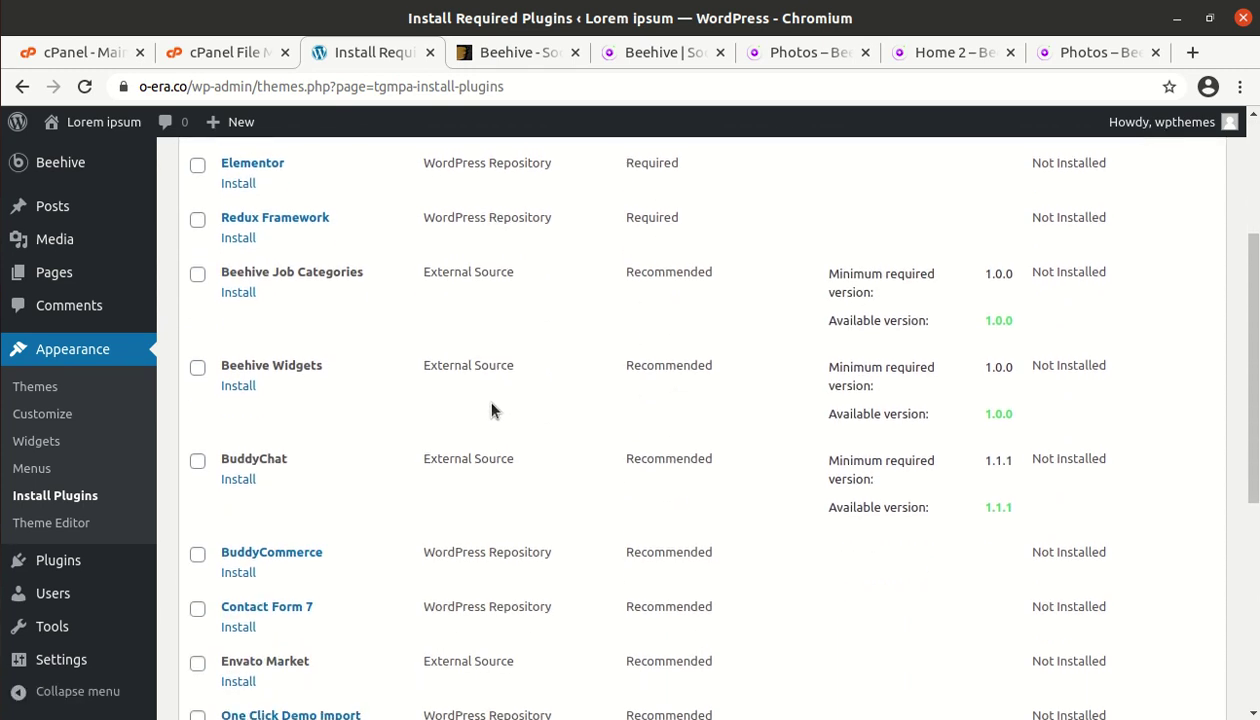
Step: Review the sources, types and available versions of the required and recommended plugins through the whole list
scroll(490, 408, "up", 8)
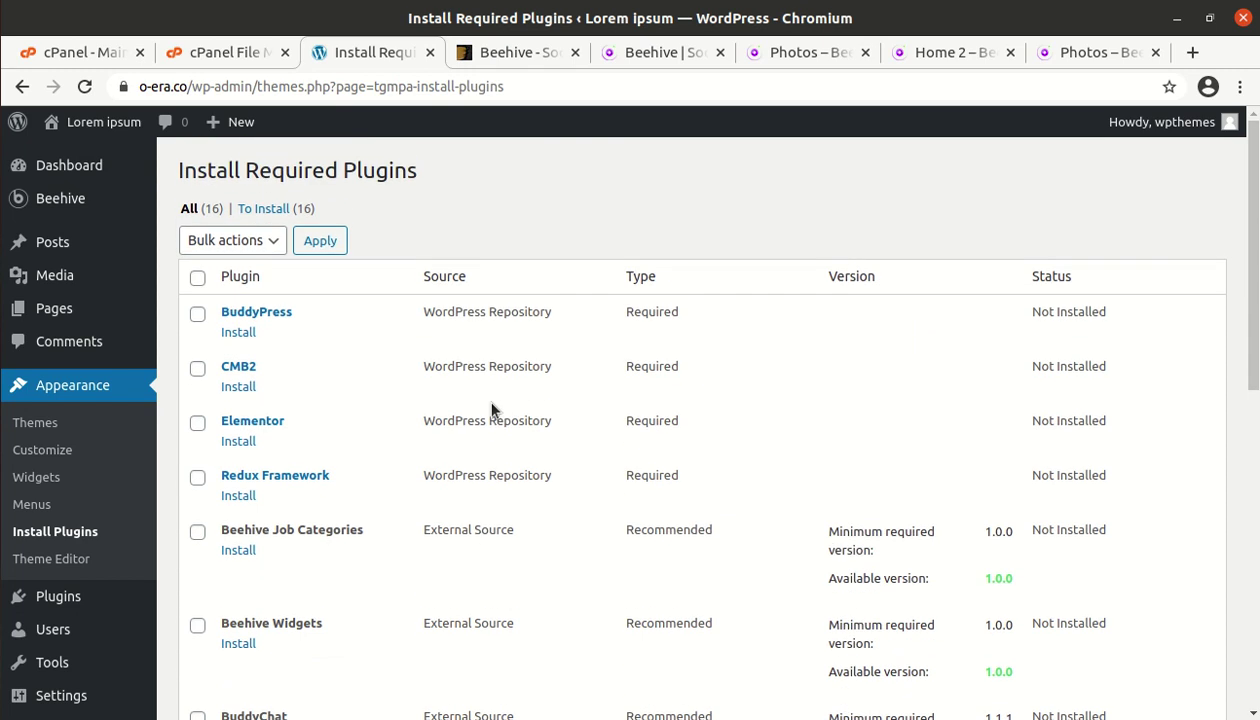
scroll(520, 422, "down", 5)
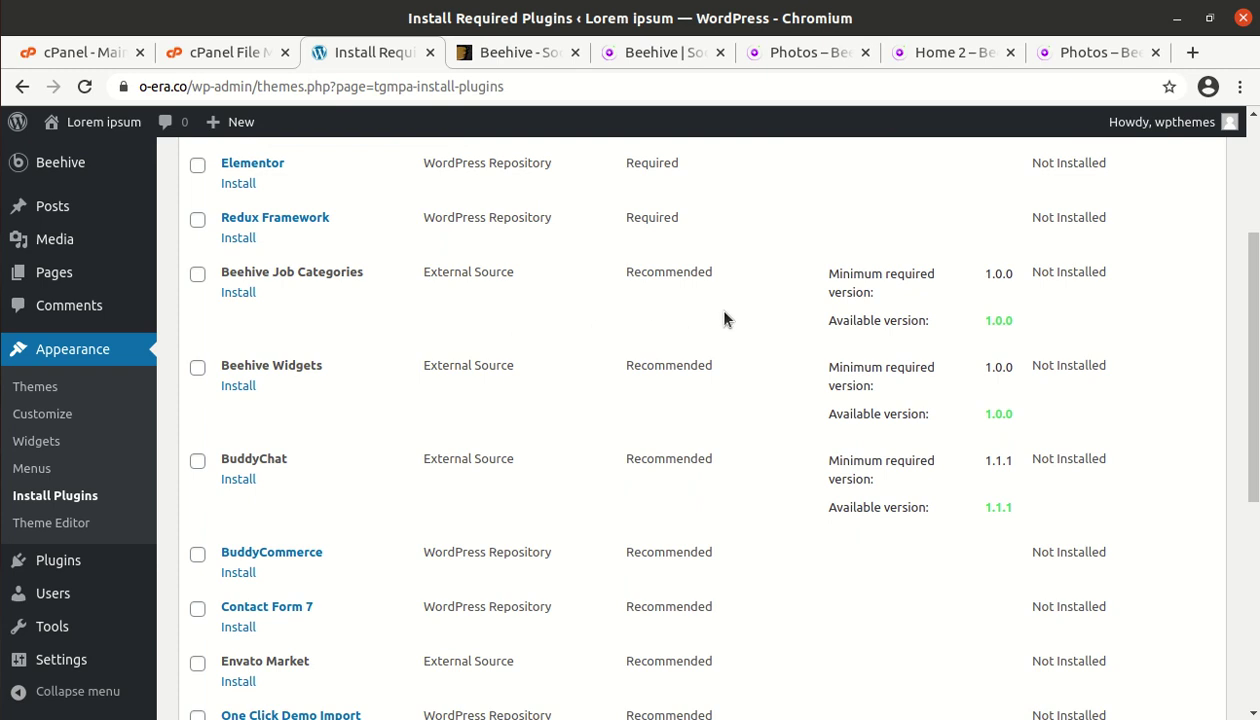
scroll(655, 385, "down", 3)
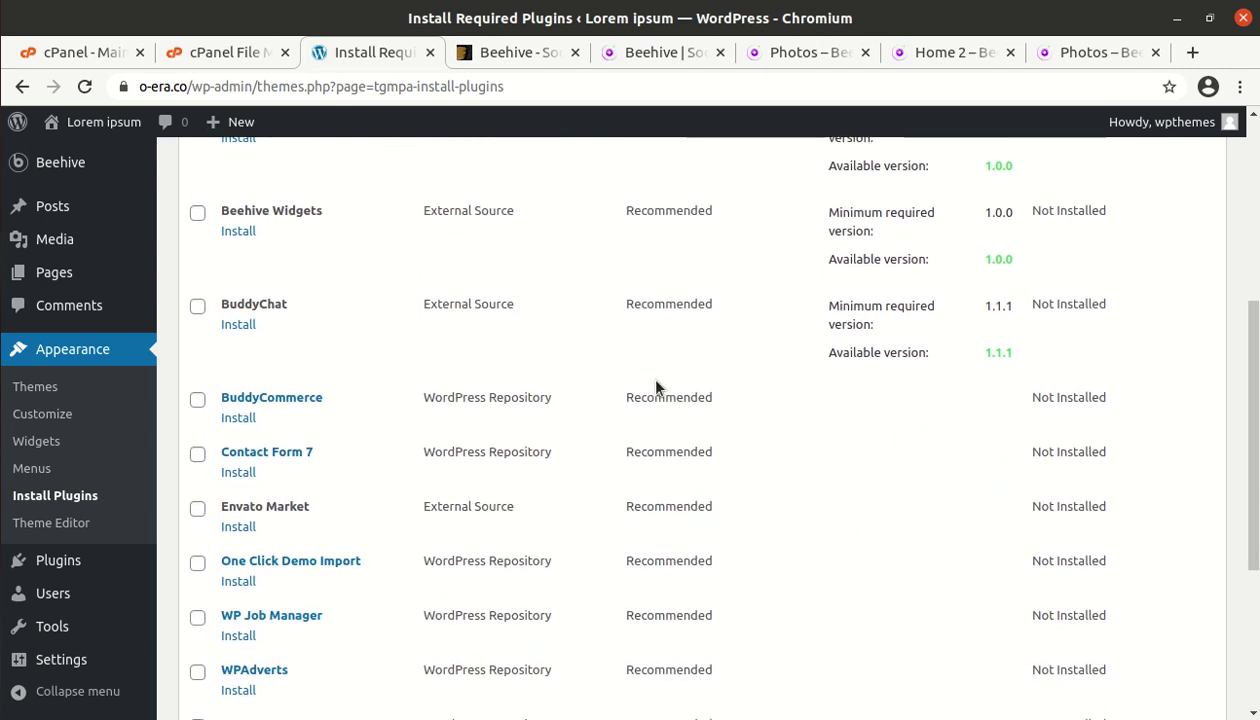
scroll(471, 449, "down", 3)
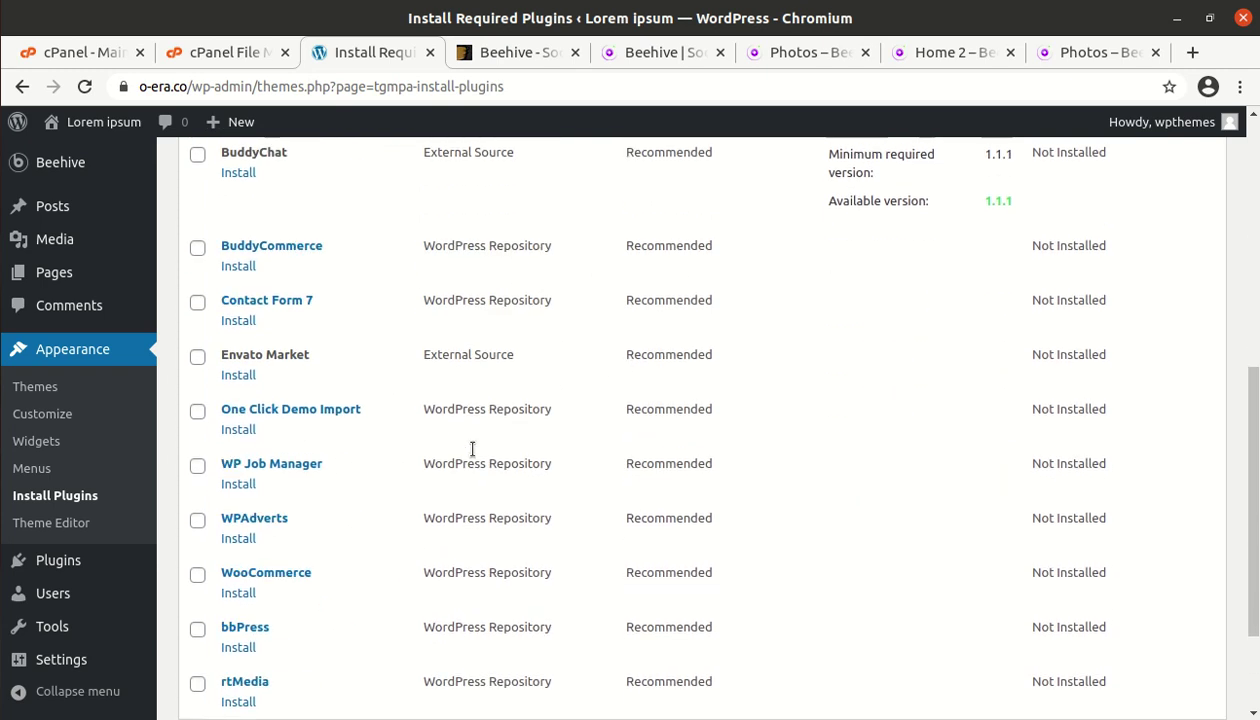
scroll(473, 456, "up", 10)
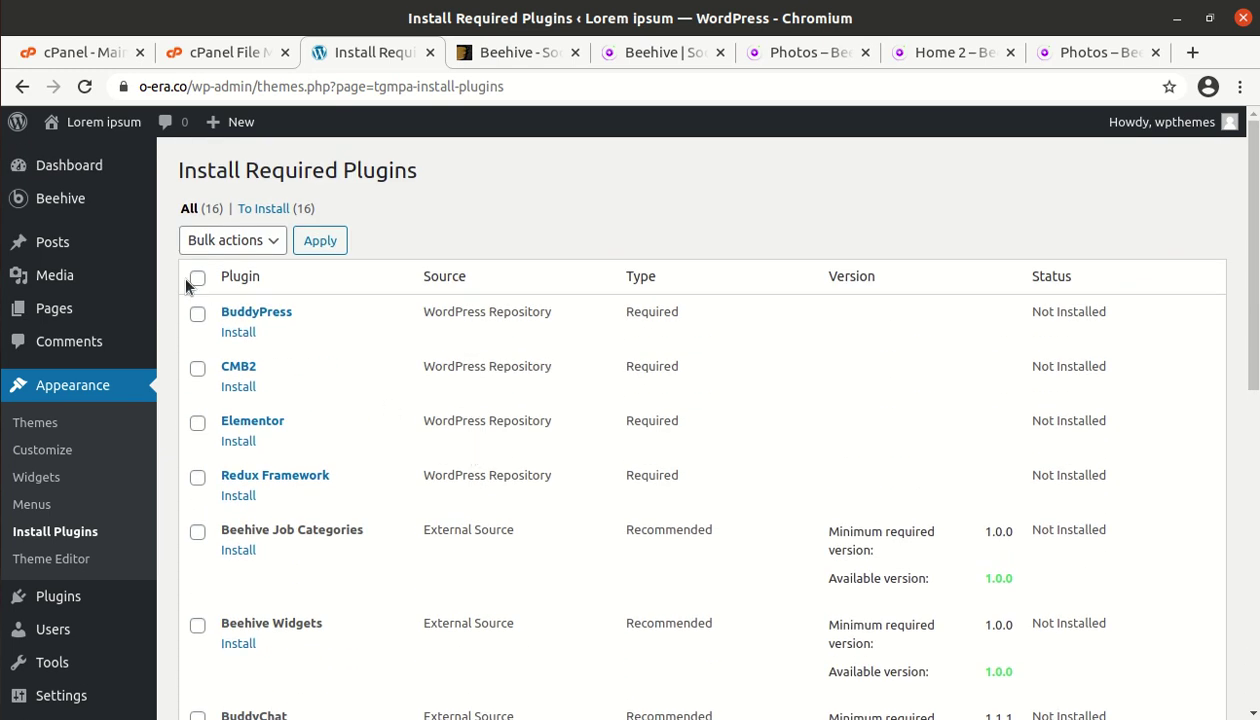
scroll(880, 425, "down", 3)
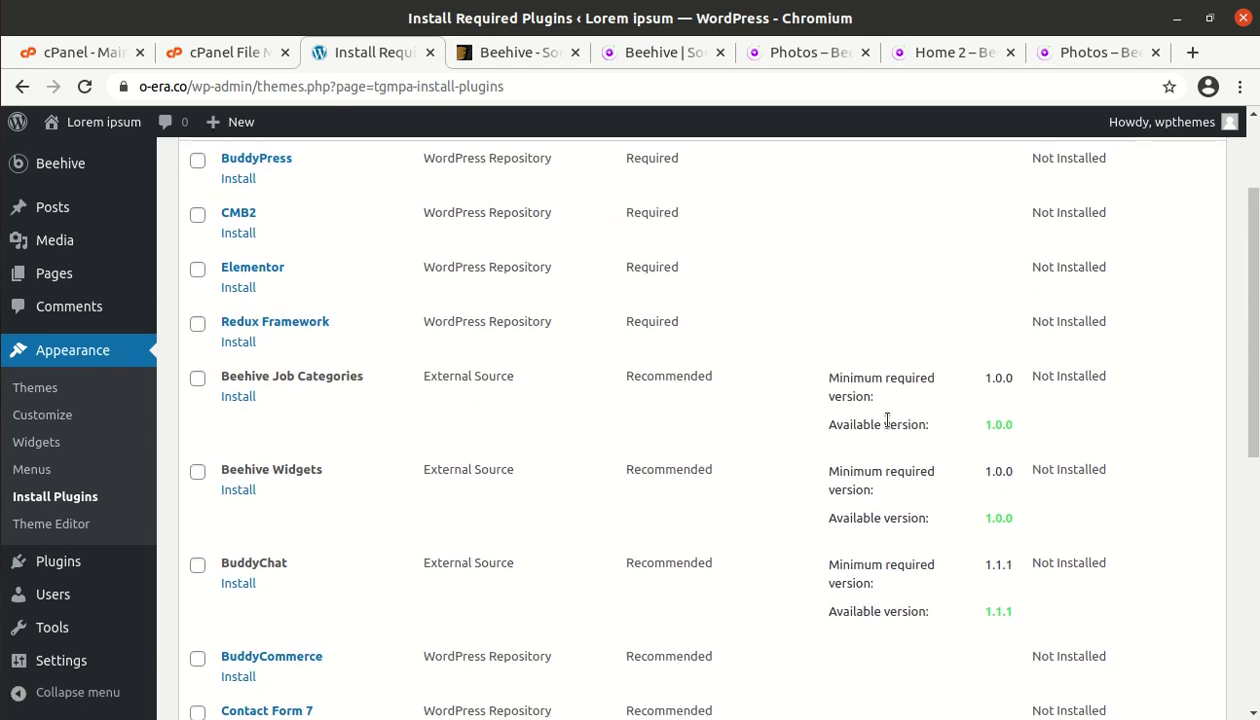
scroll(759, 408, "up", 3)
Step: Select all listed plugins and apply the Install bulk action to them
left_click(197, 277)
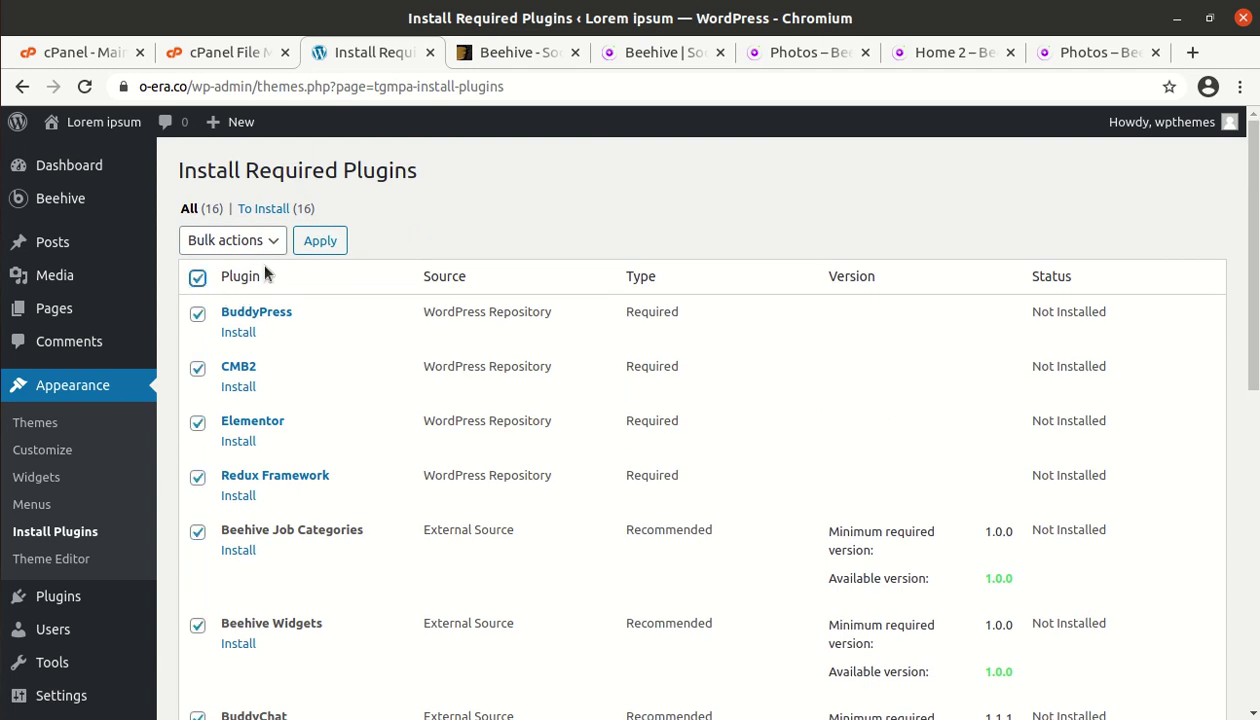
left_click(250, 241)
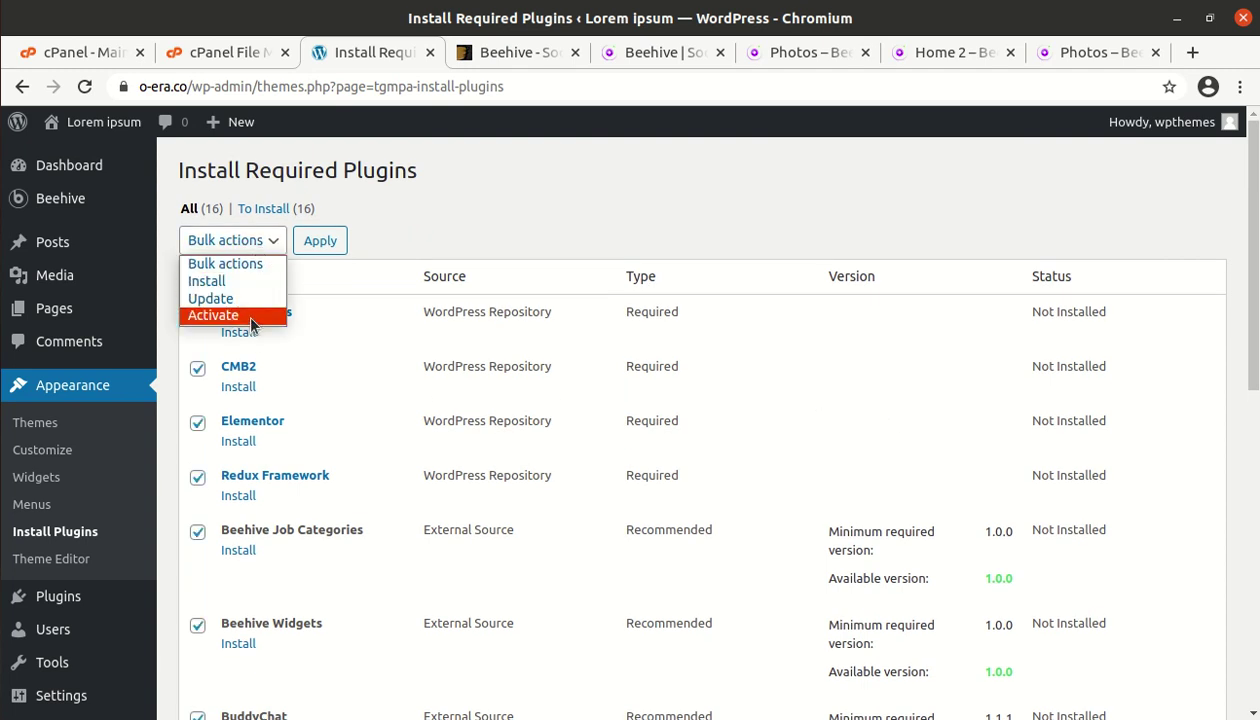
left_click(240, 314)
left_click(273, 243)
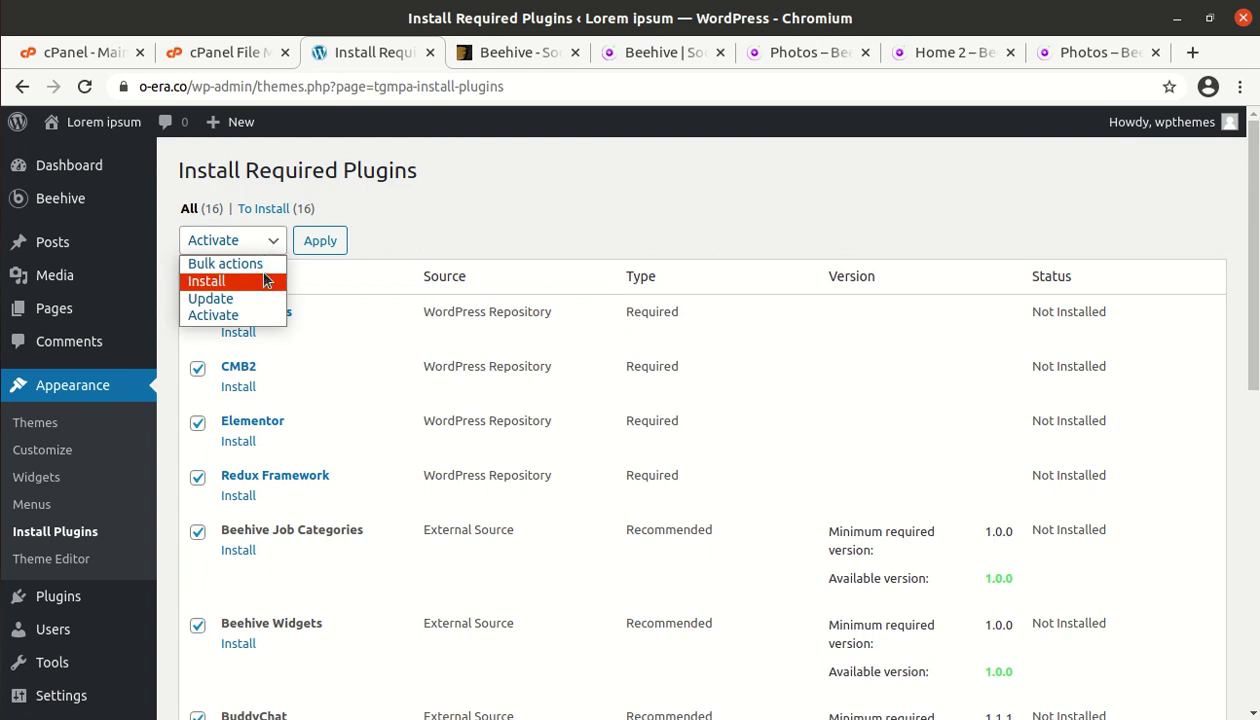
left_click(240, 281)
left_click(435, 233)
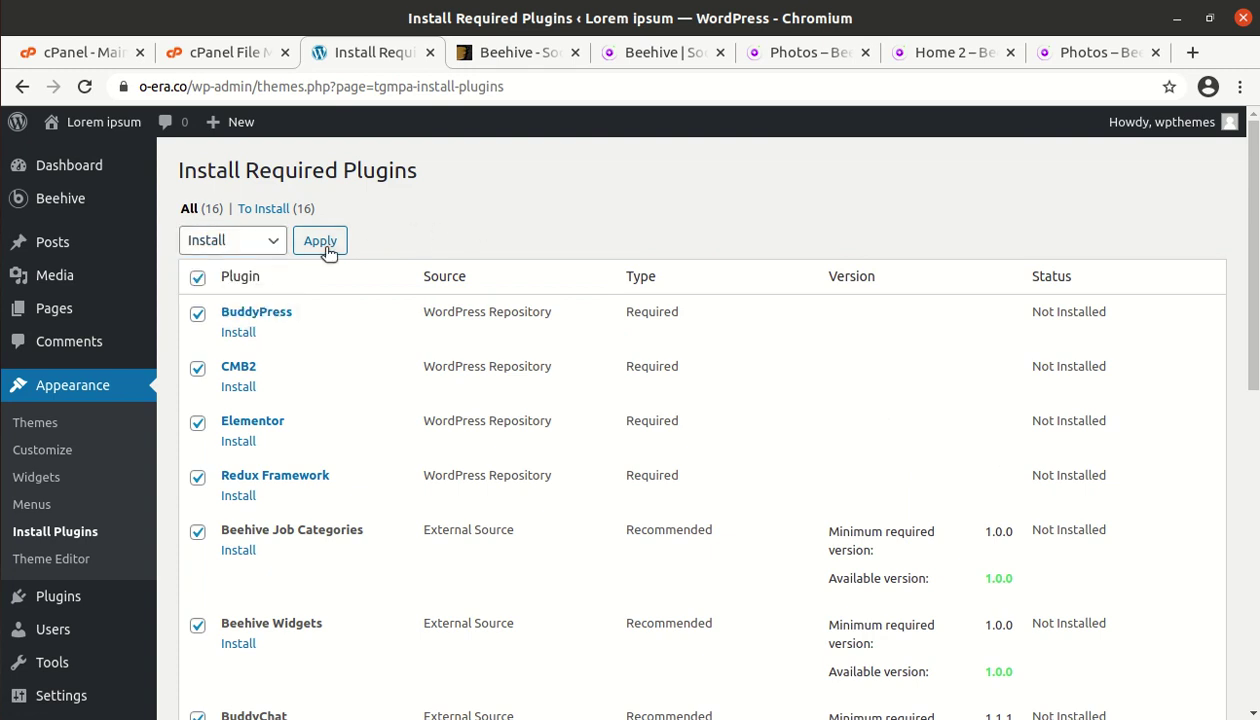
left_click(322, 245)
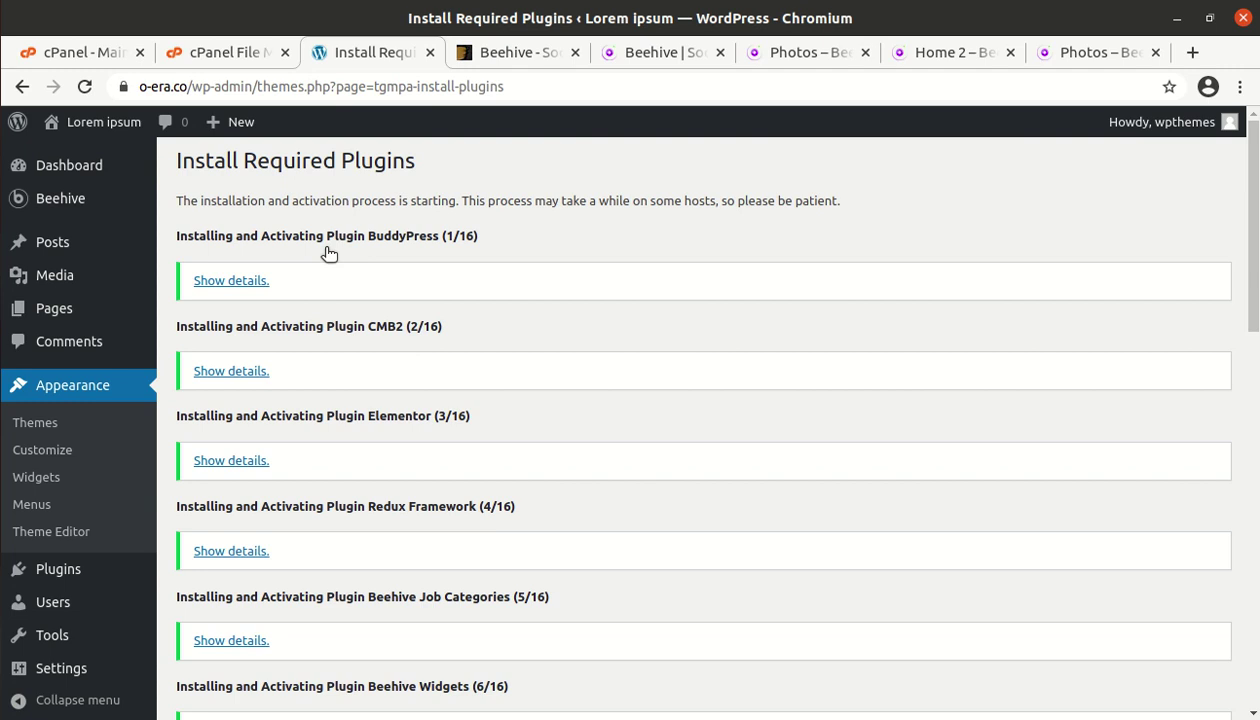
Step: Check the end of the plugin installation log and highlight the completion message
scroll(450, 305, "down", 10)
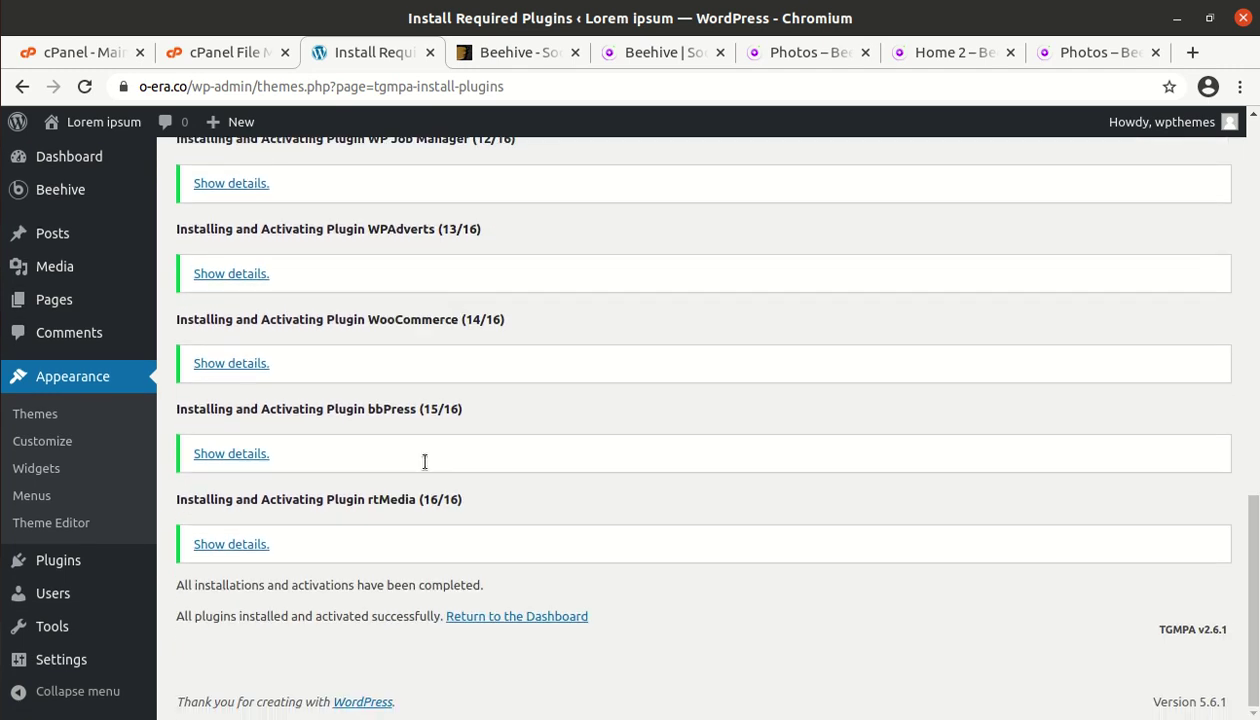
left_click_drag(174, 586, 461, 589)
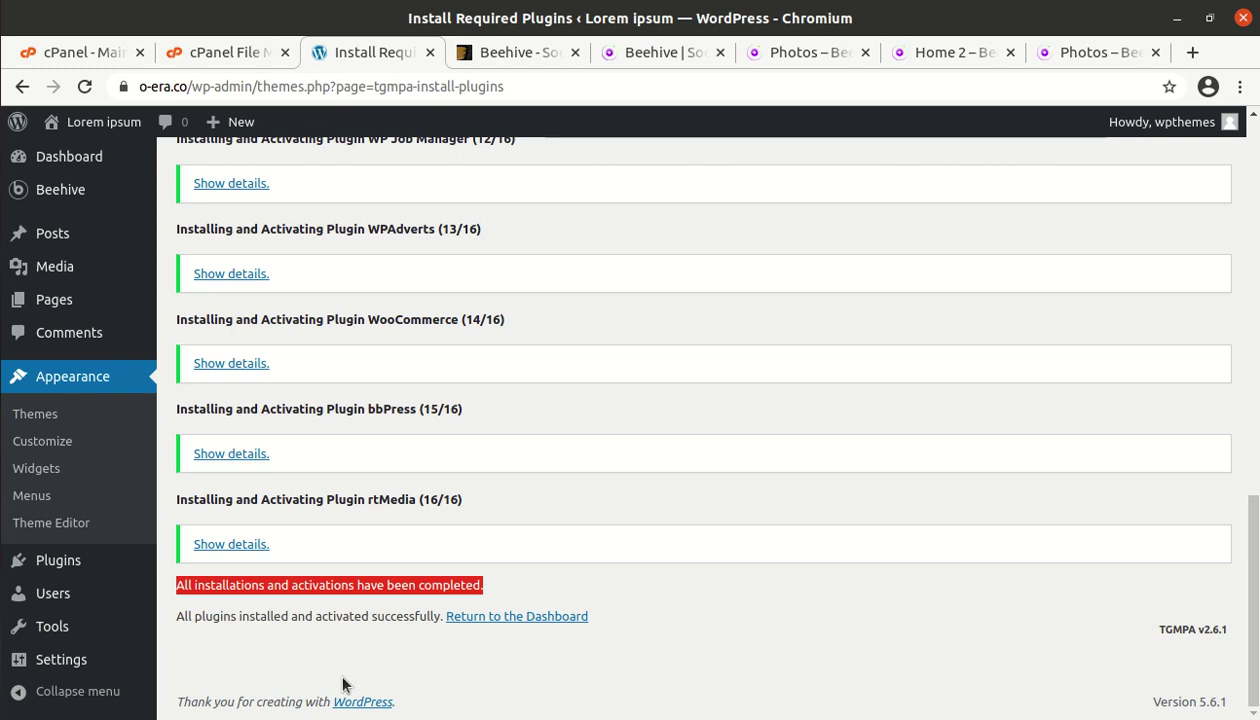
triple_click(170, 624)
left_click_drag(170, 624, 251, 638)
left_click(320, 640)
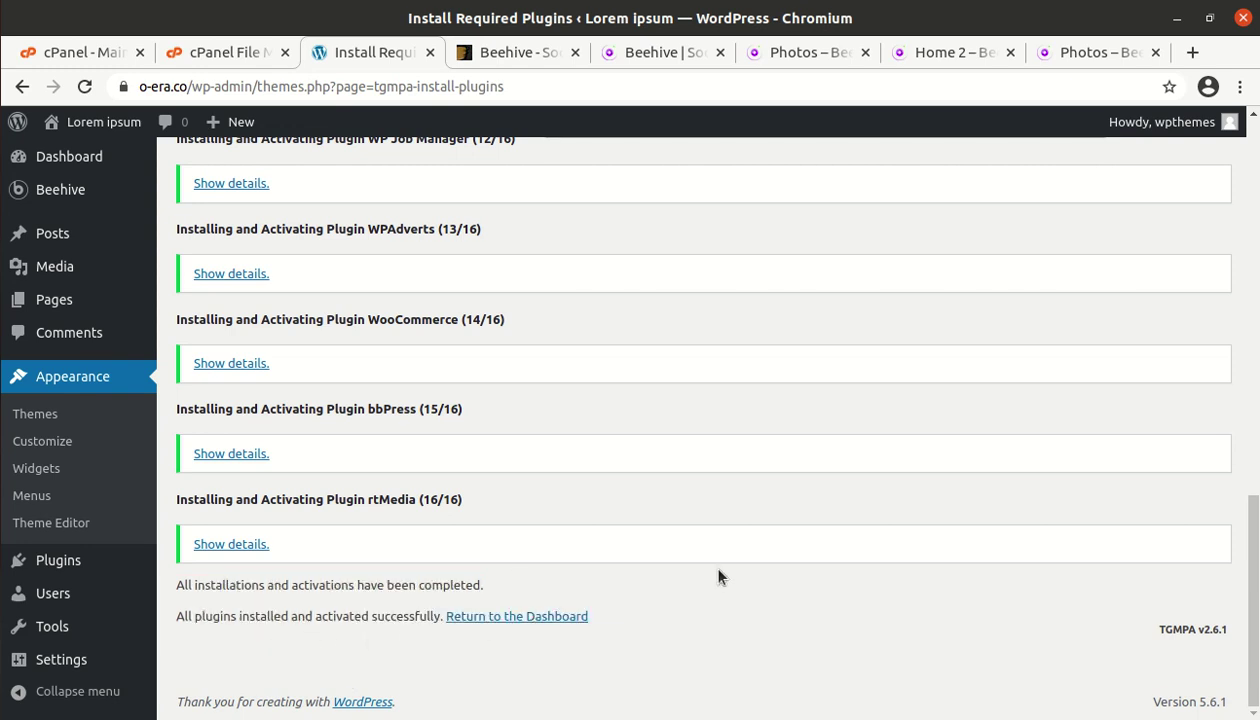
Step: Leave the installation log, skip WooCommerce's store details setup while accepting usage tracking, and dismiss its welcome dialog
scroll(717, 575, "up", 10)
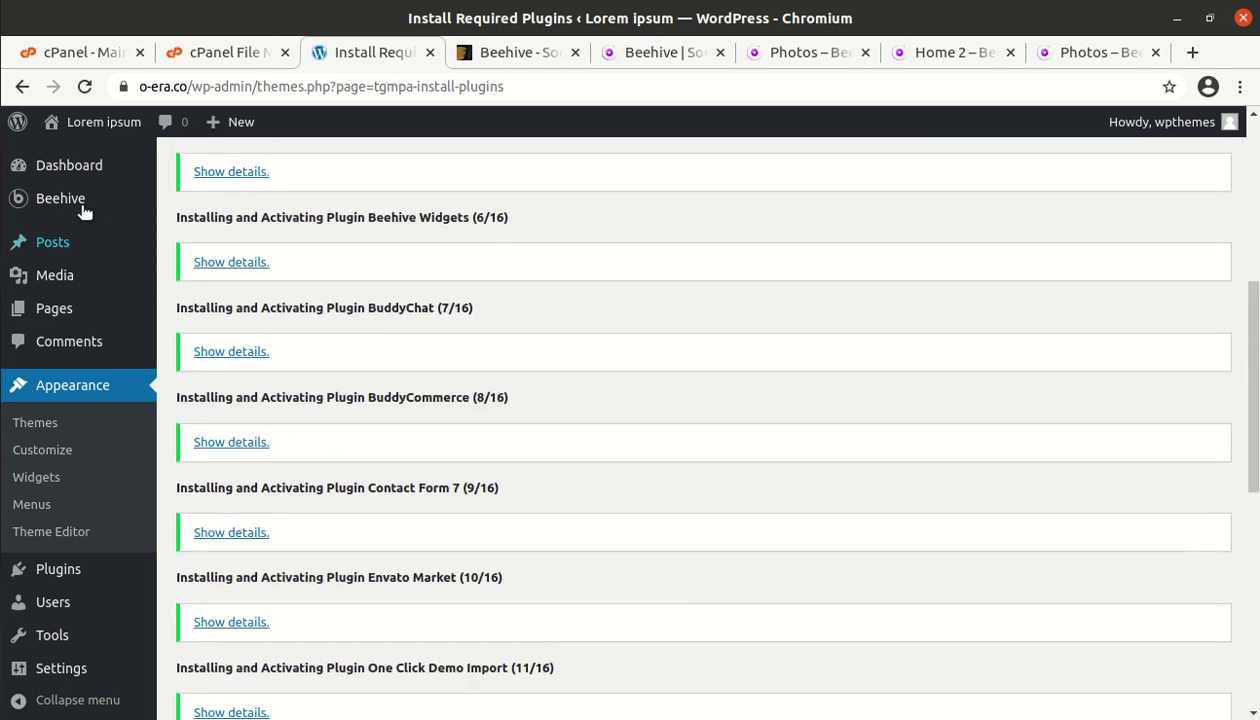
left_click(58, 172)
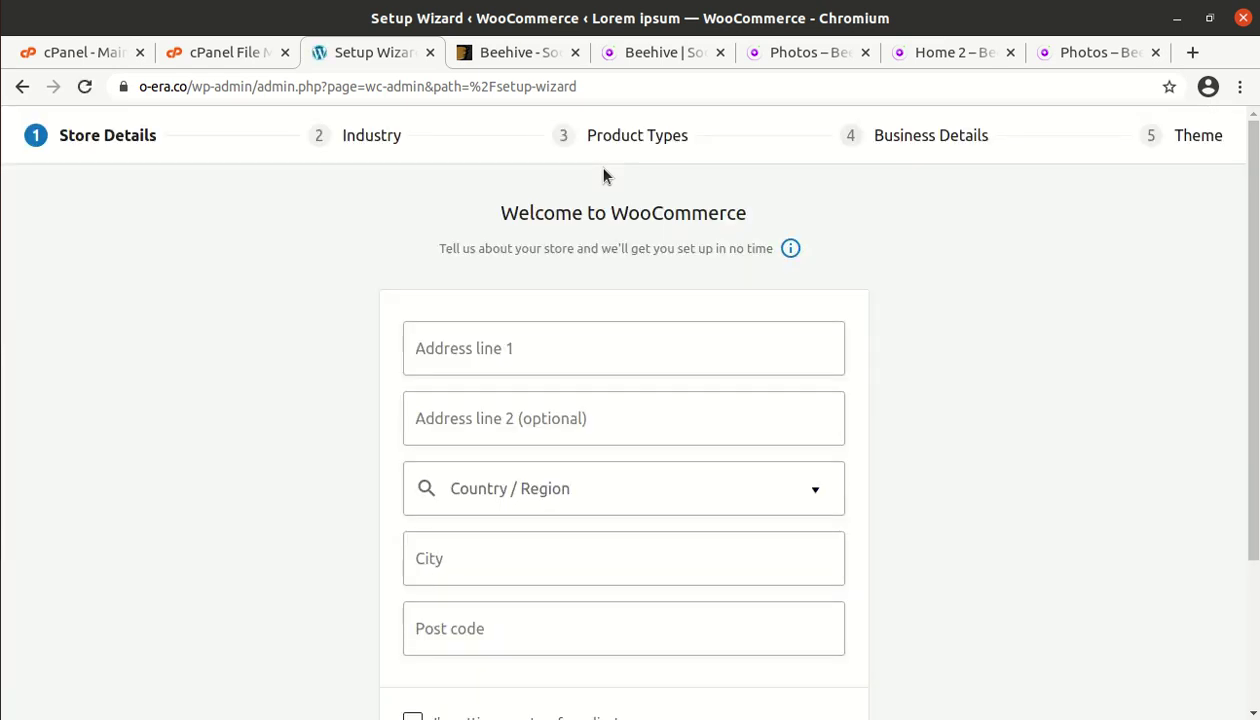
scroll(560, 400, "down", 4)
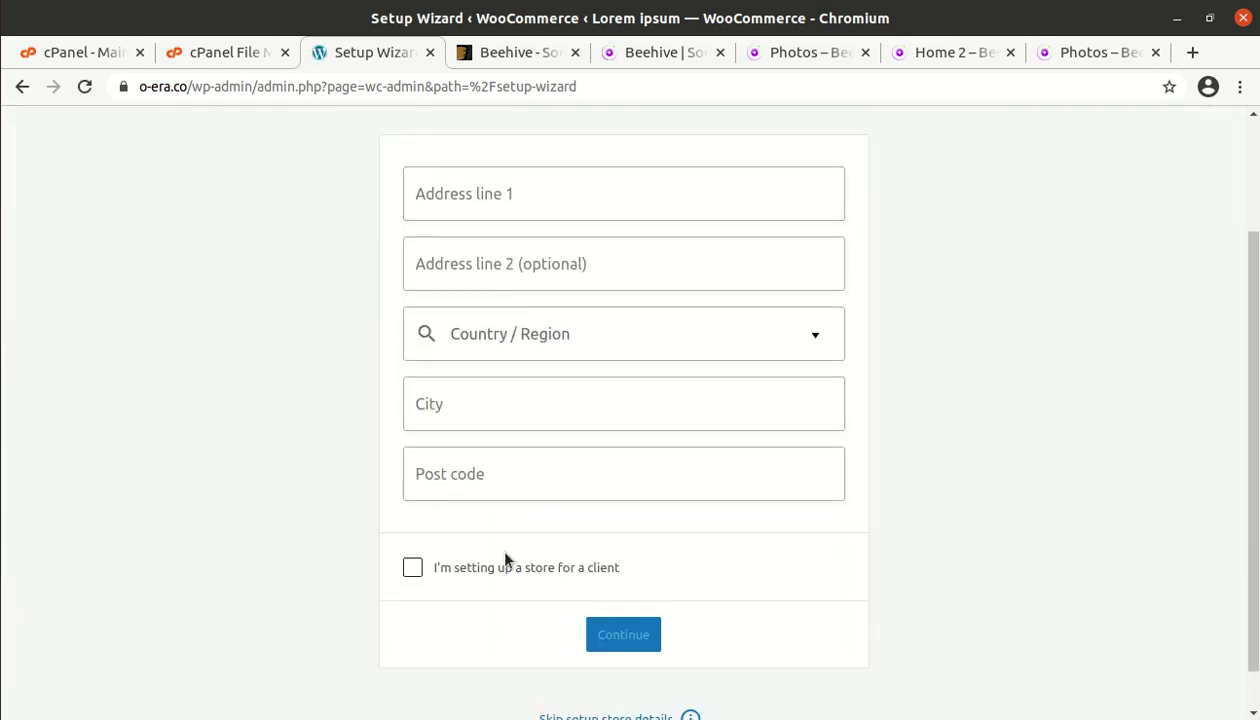
left_click(591, 672)
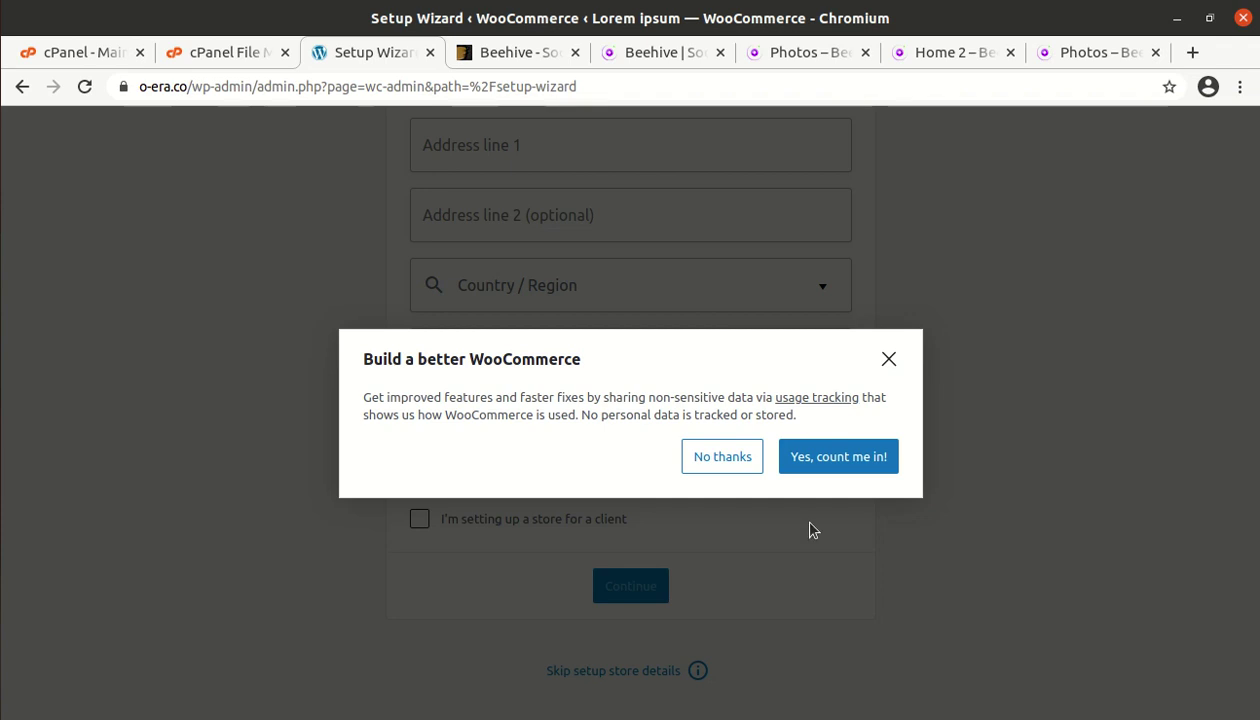
left_click(807, 465)
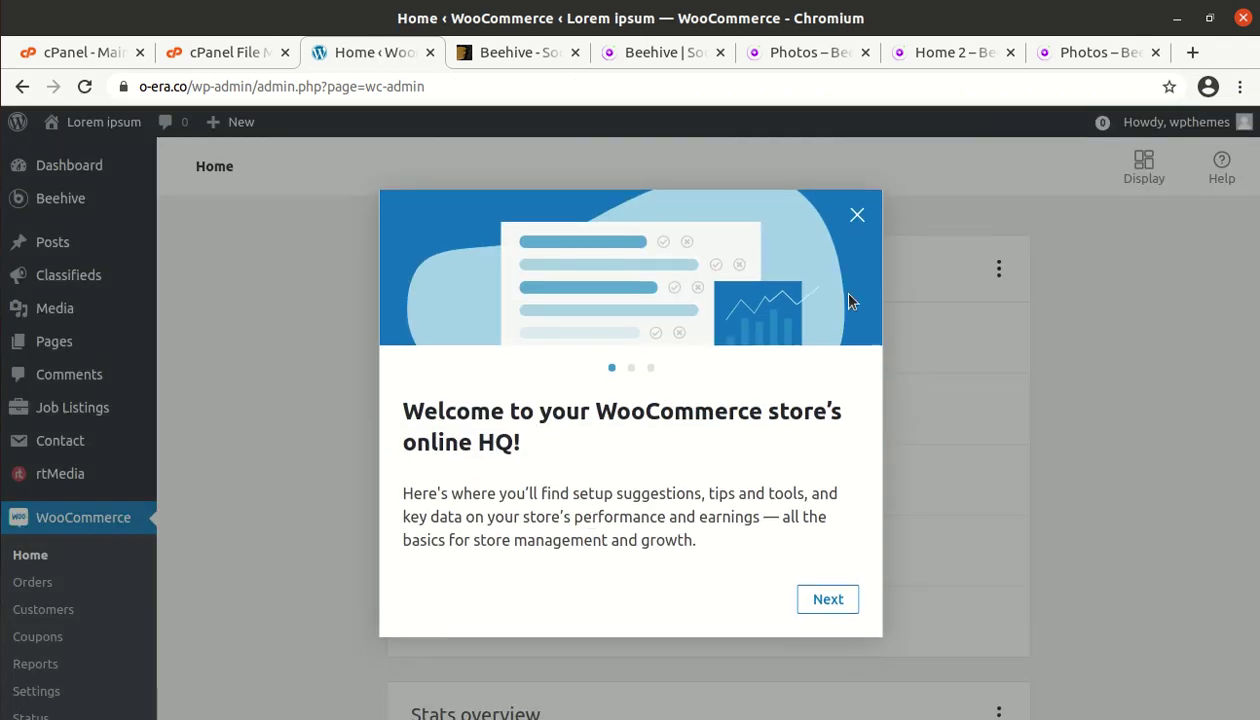
left_click(856, 217)
Step: Open the WordPress dashboard and dismiss the Redux registration notice and the BuddyPress permalink notice
left_click(72, 177)
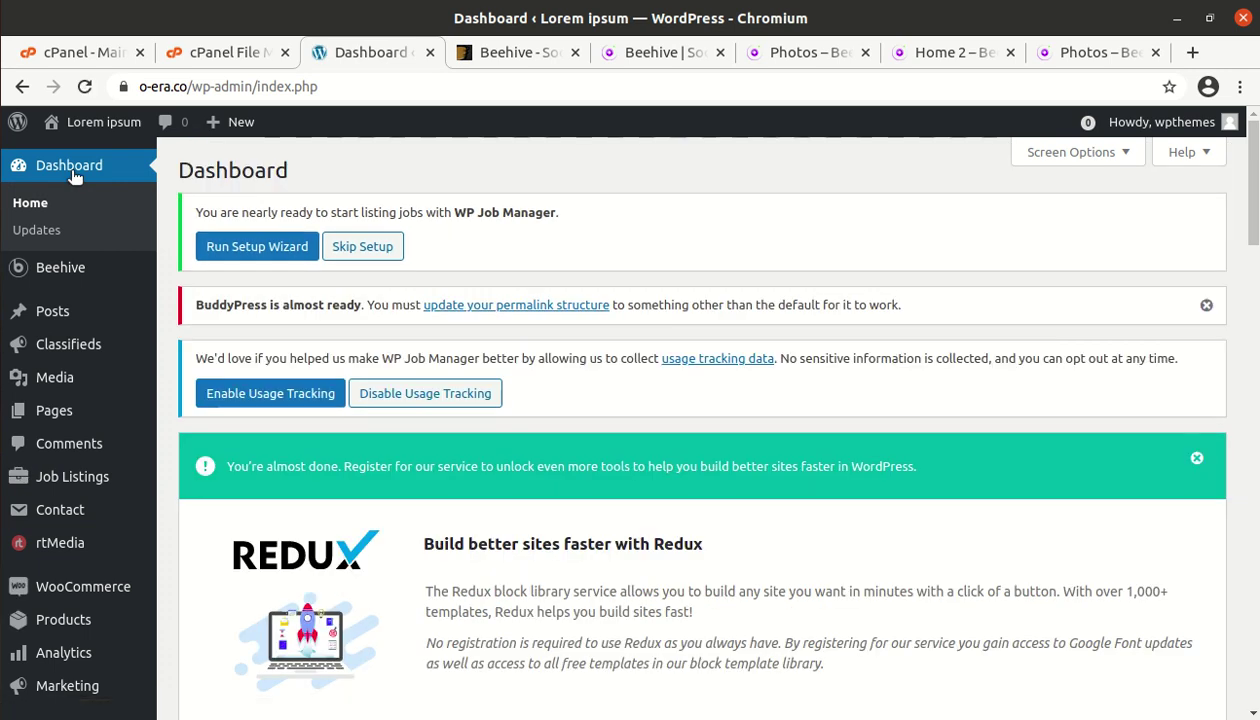
scroll(73, 176, "down", 3)
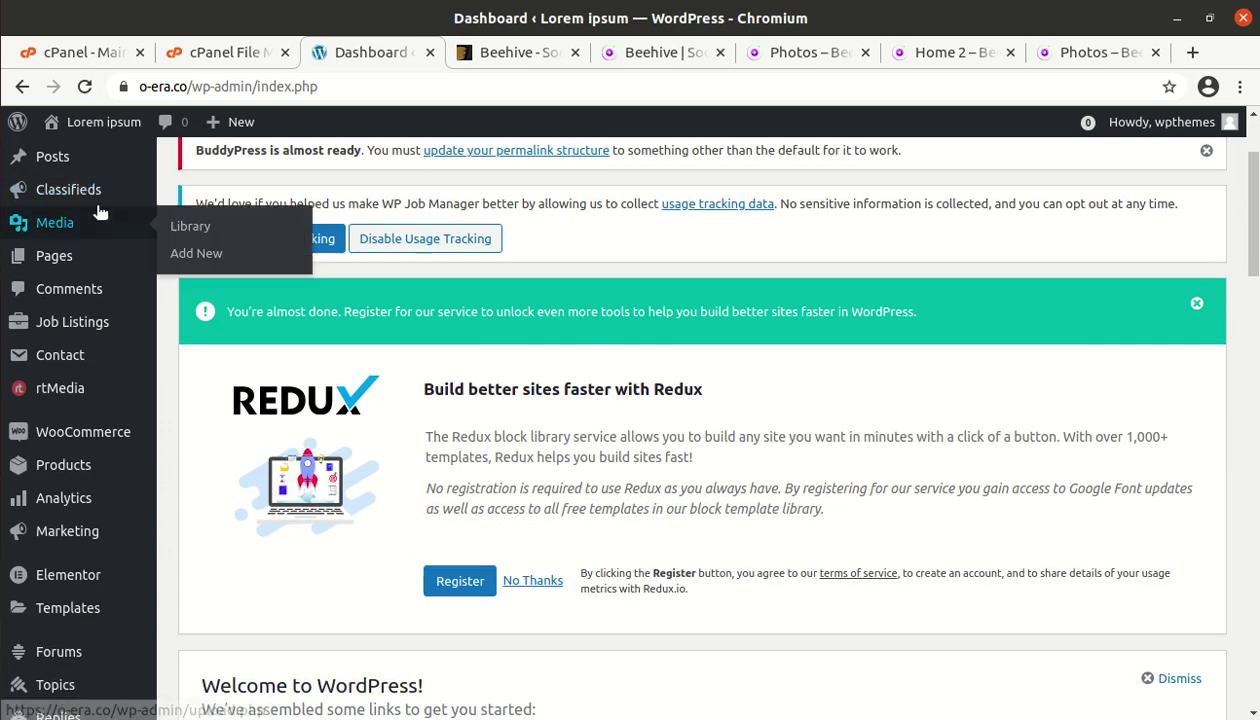
scroll(388, 348, "down", 4)
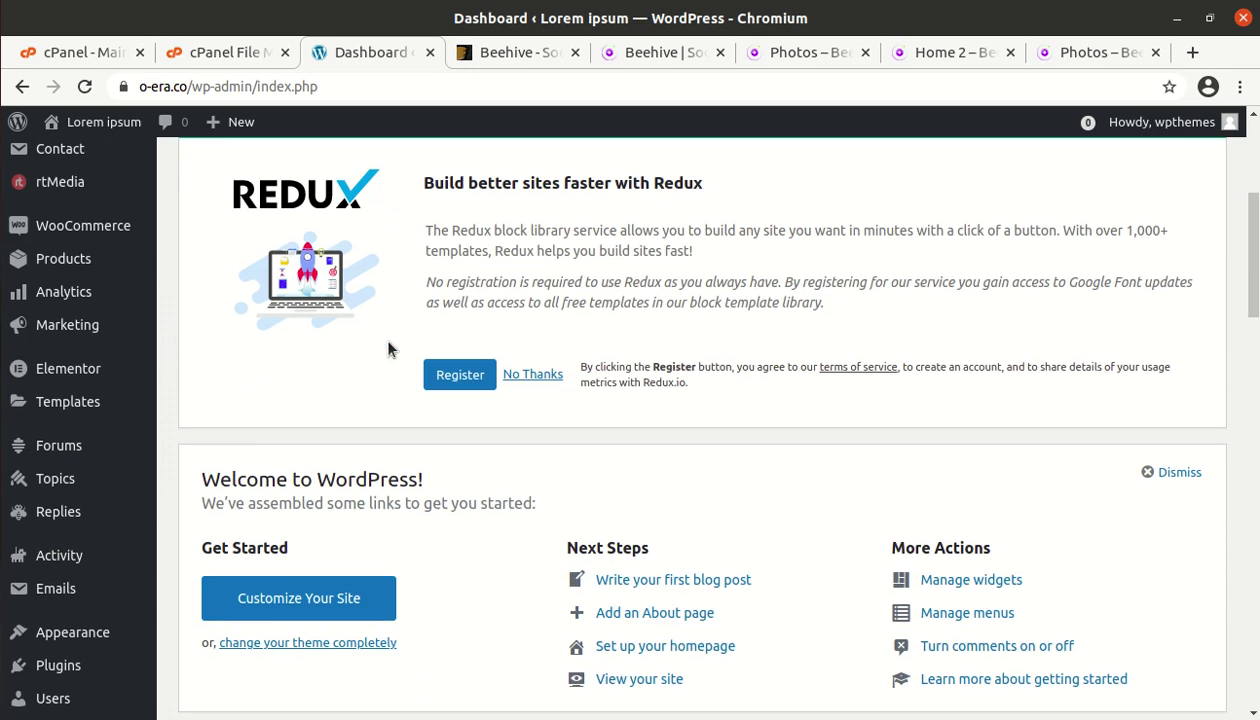
scroll(388, 348, "up", 3)
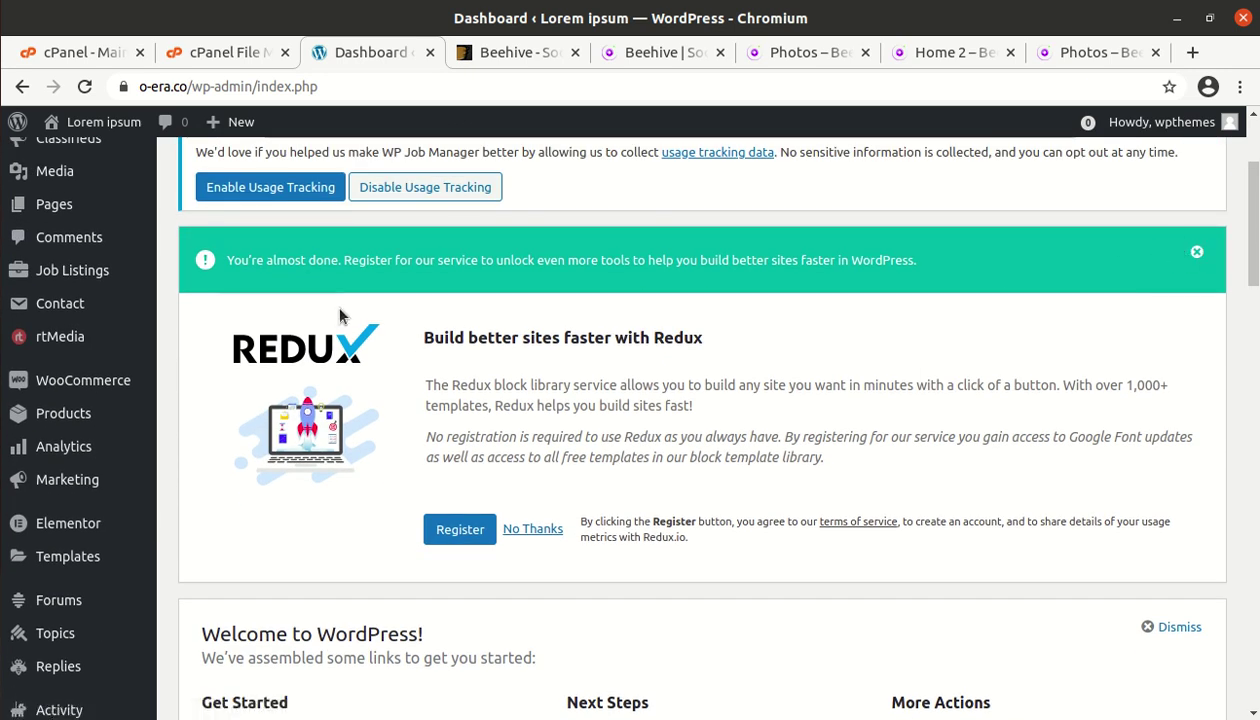
left_click(1196, 252)
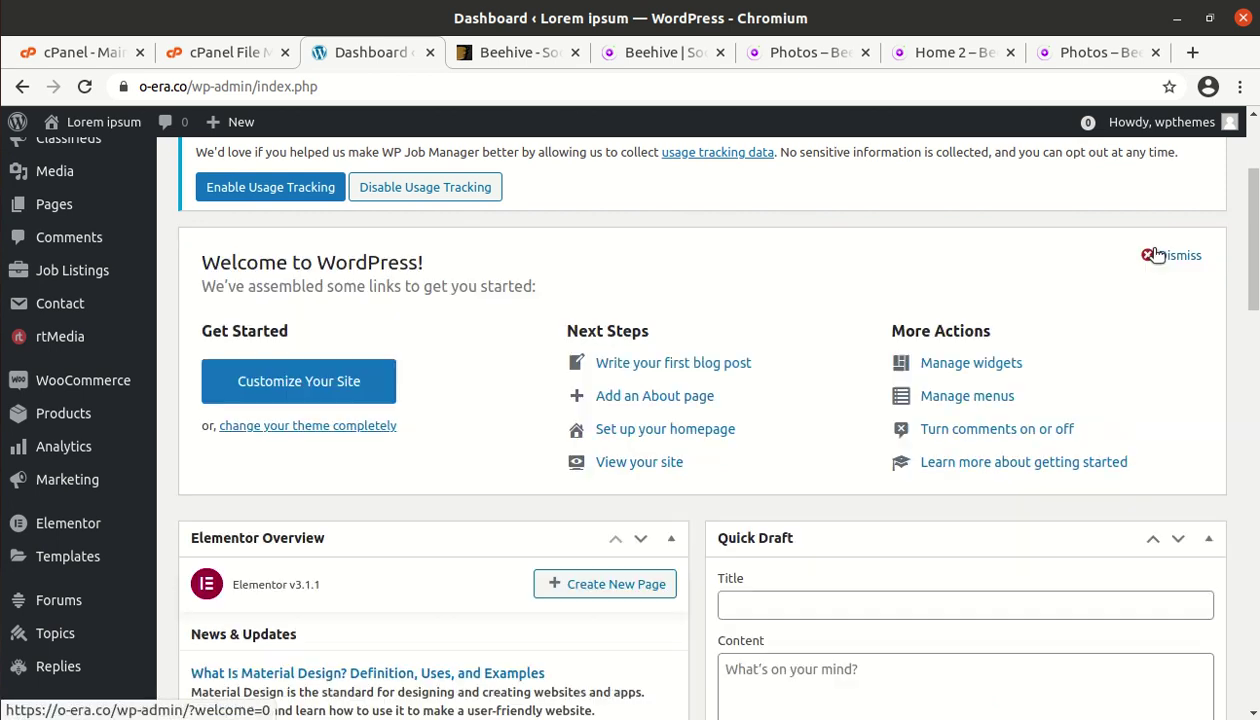
scroll(601, 351, "up", 3)
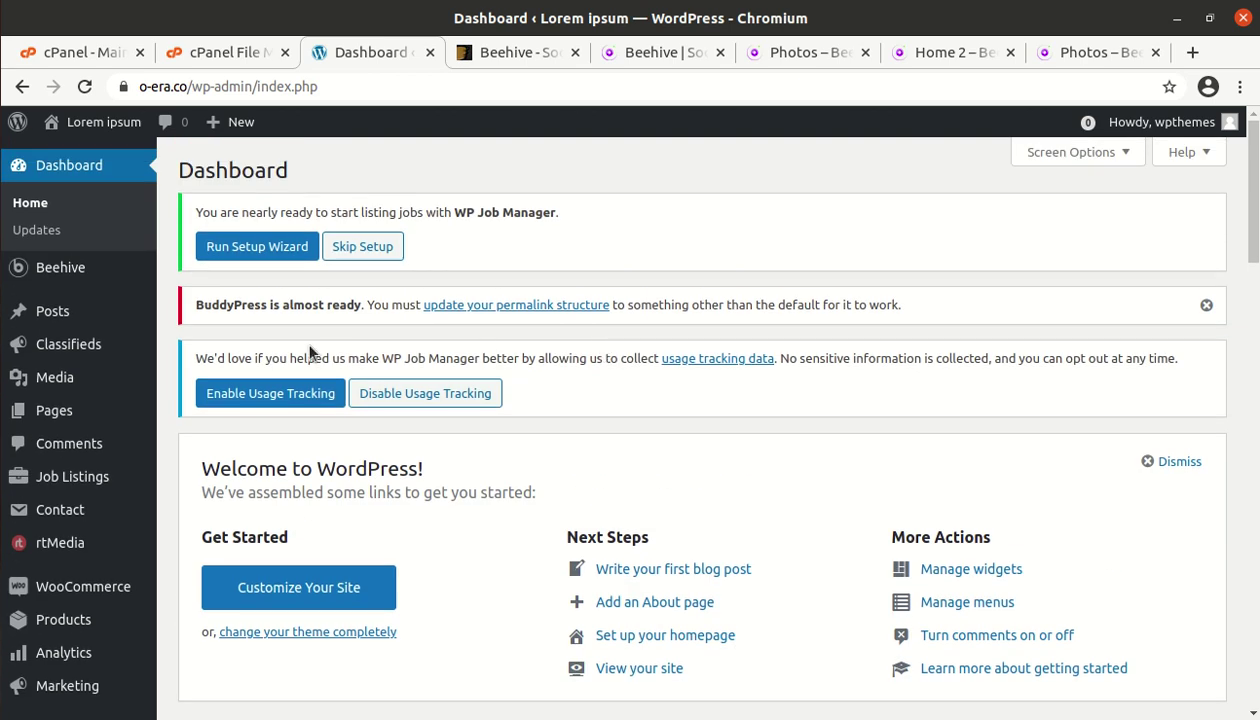
left_click(1206, 305)
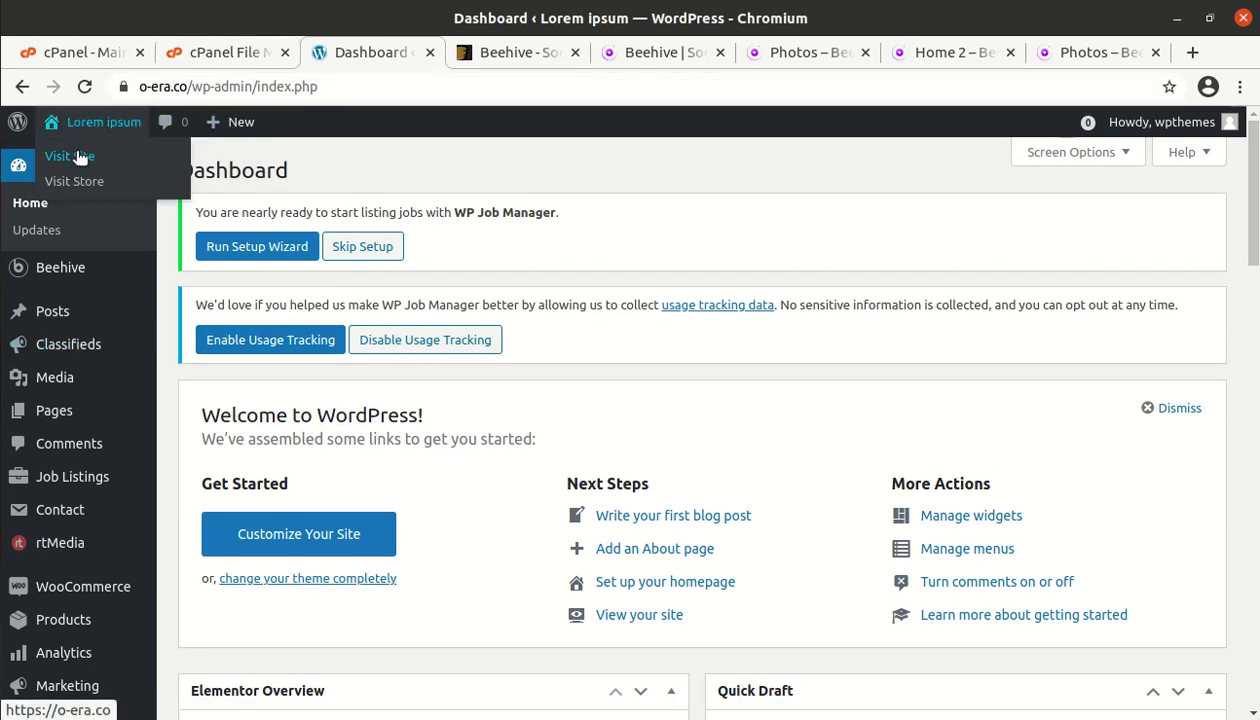
Step: Open the site's front end in a new tab and look over its homepage down to the footer
middle_click(104, 158)
left_click(477, 52)
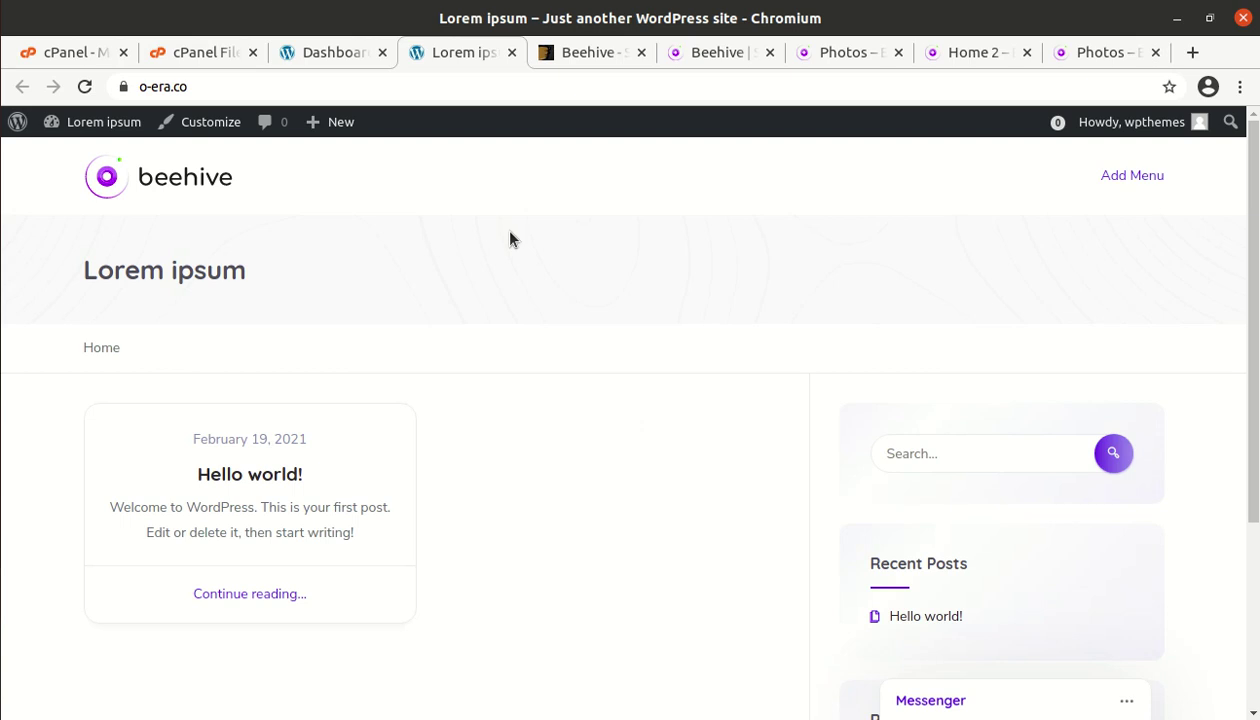
scroll(509, 238, "down", 3)
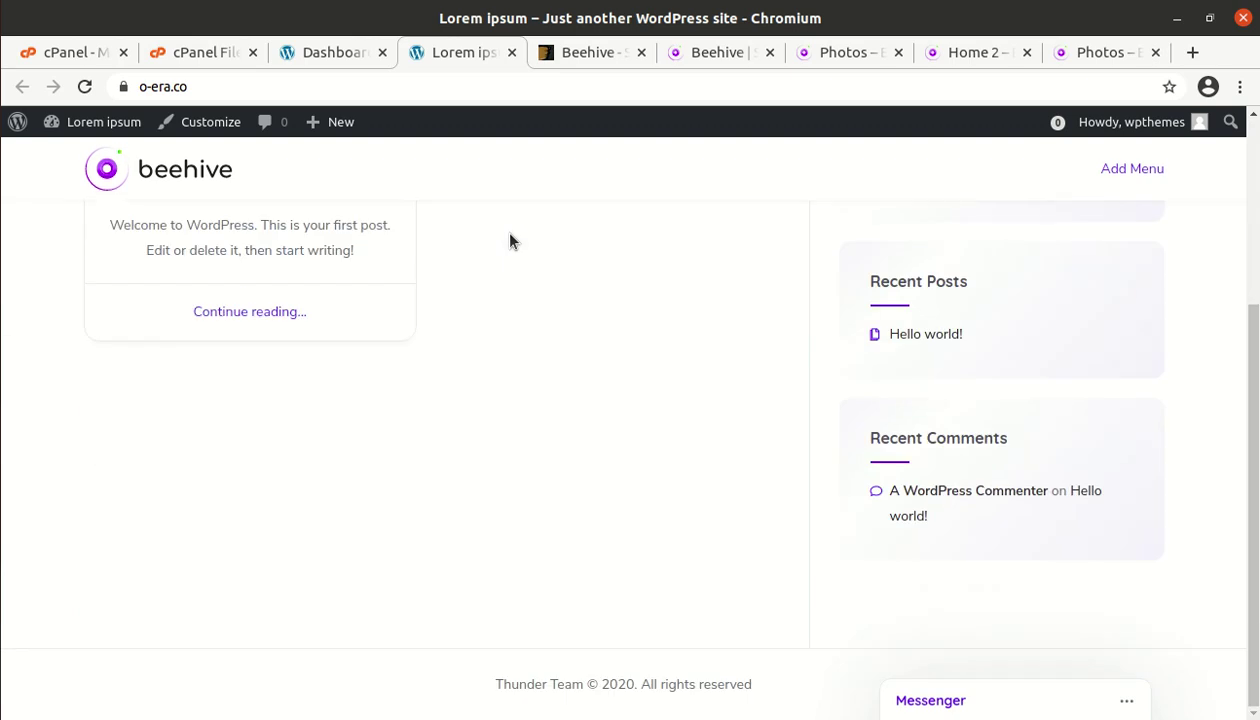
Step: Open the first Main demo from the Beehive theme page, and compare its homepage and the Home 2 preview with the site's front end
left_click(726, 52)
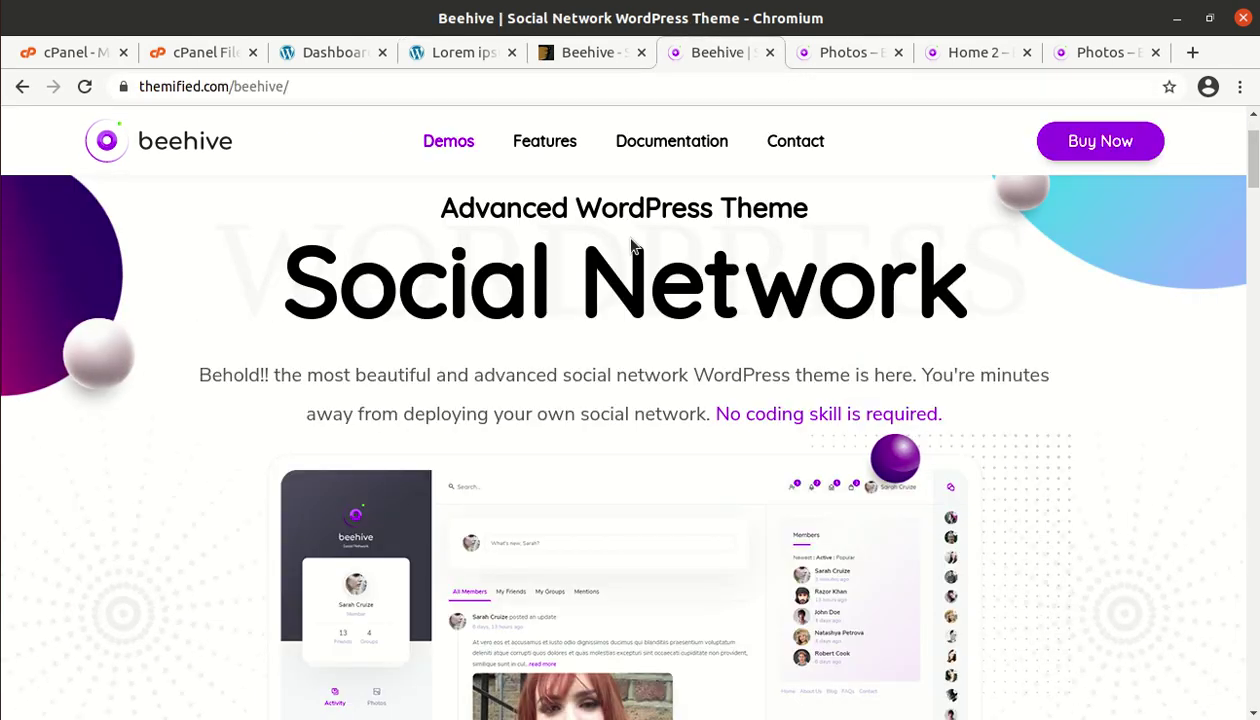
left_click(832, 53)
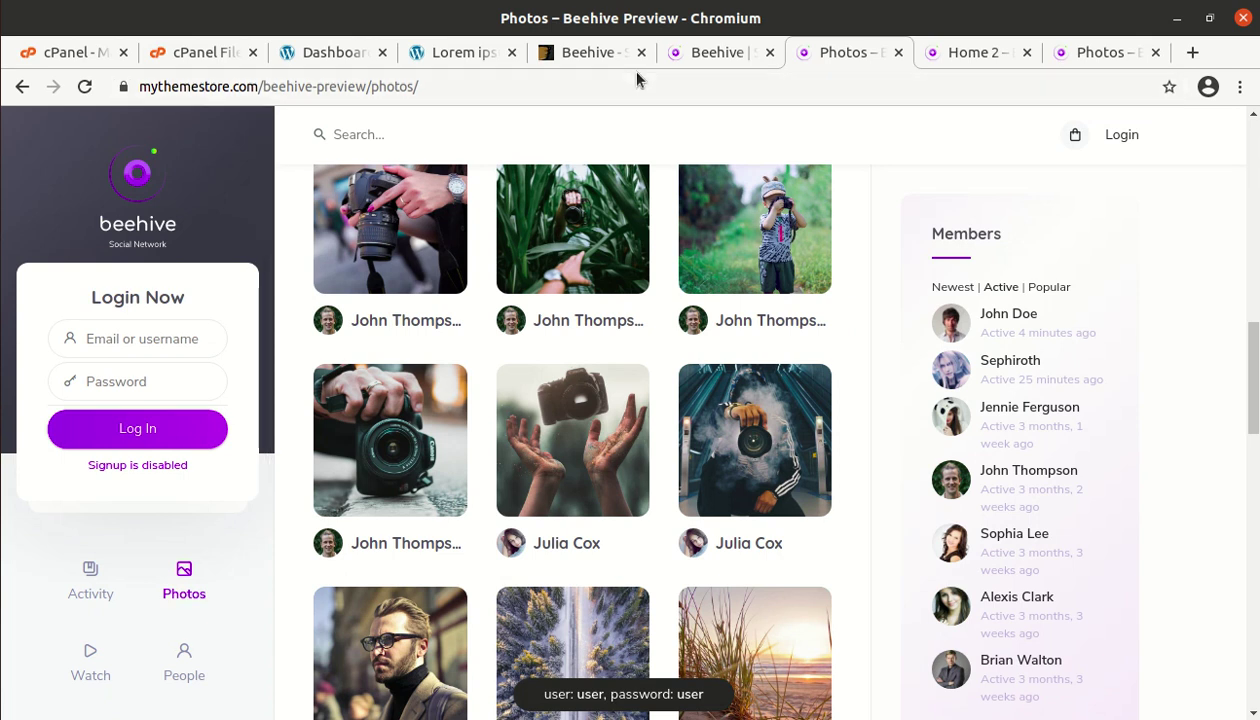
left_click(726, 52)
scroll(520, 360, "down", 15)
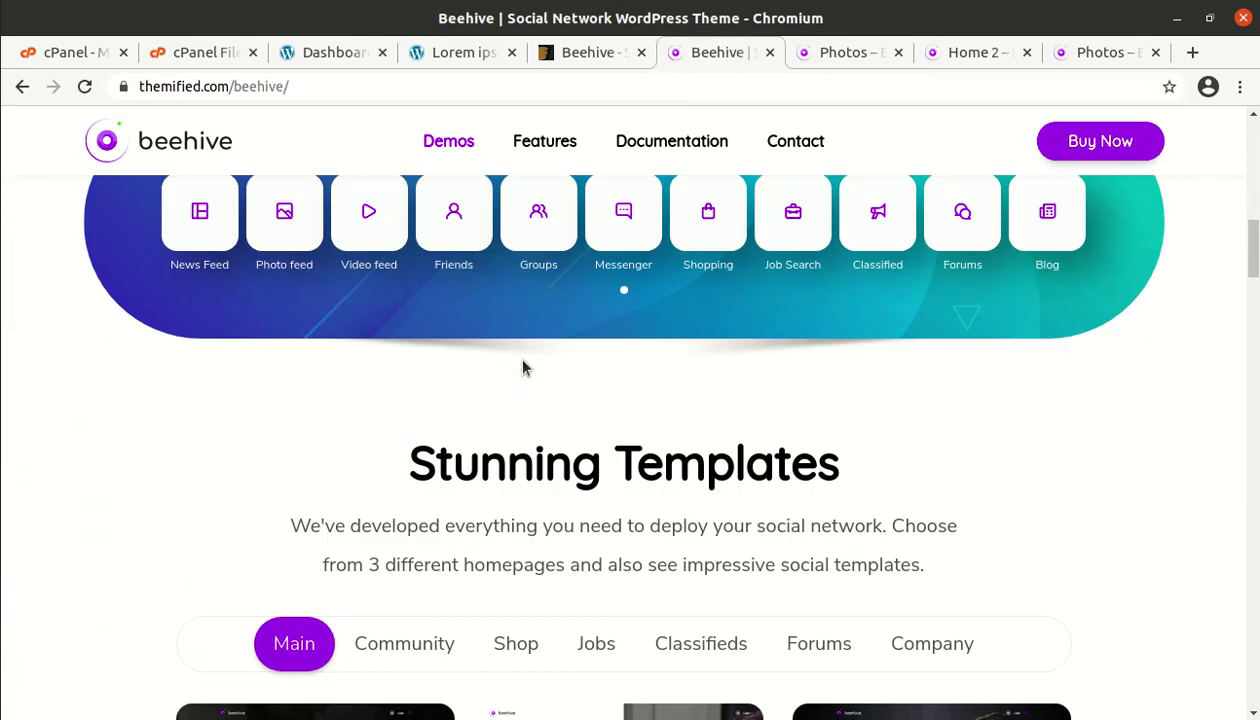
left_click(268, 581)
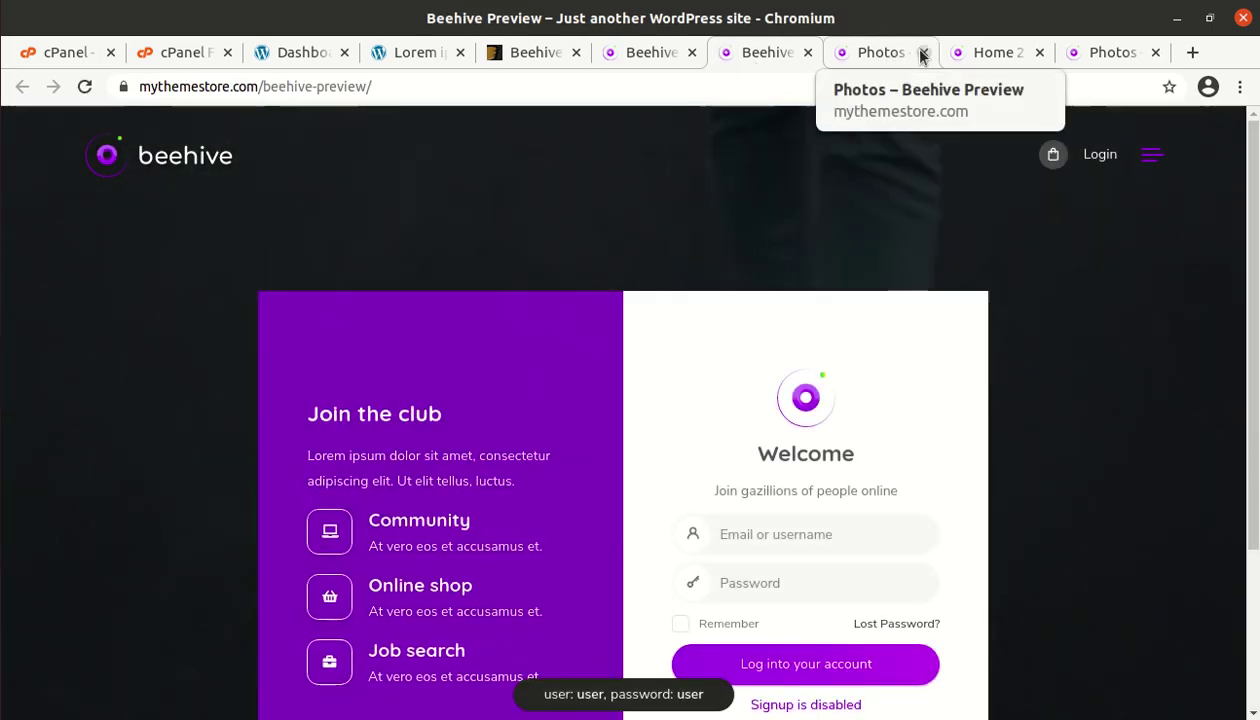
left_click(923, 52)
left_click(876, 60)
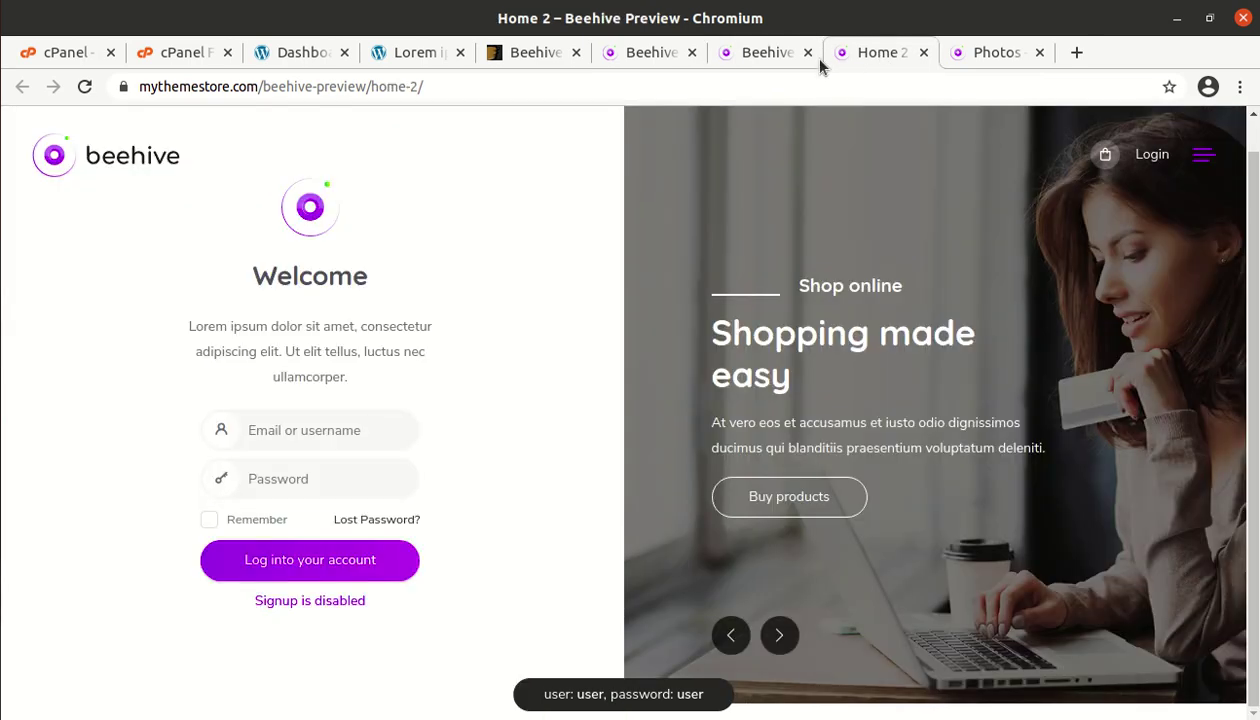
left_click(779, 60)
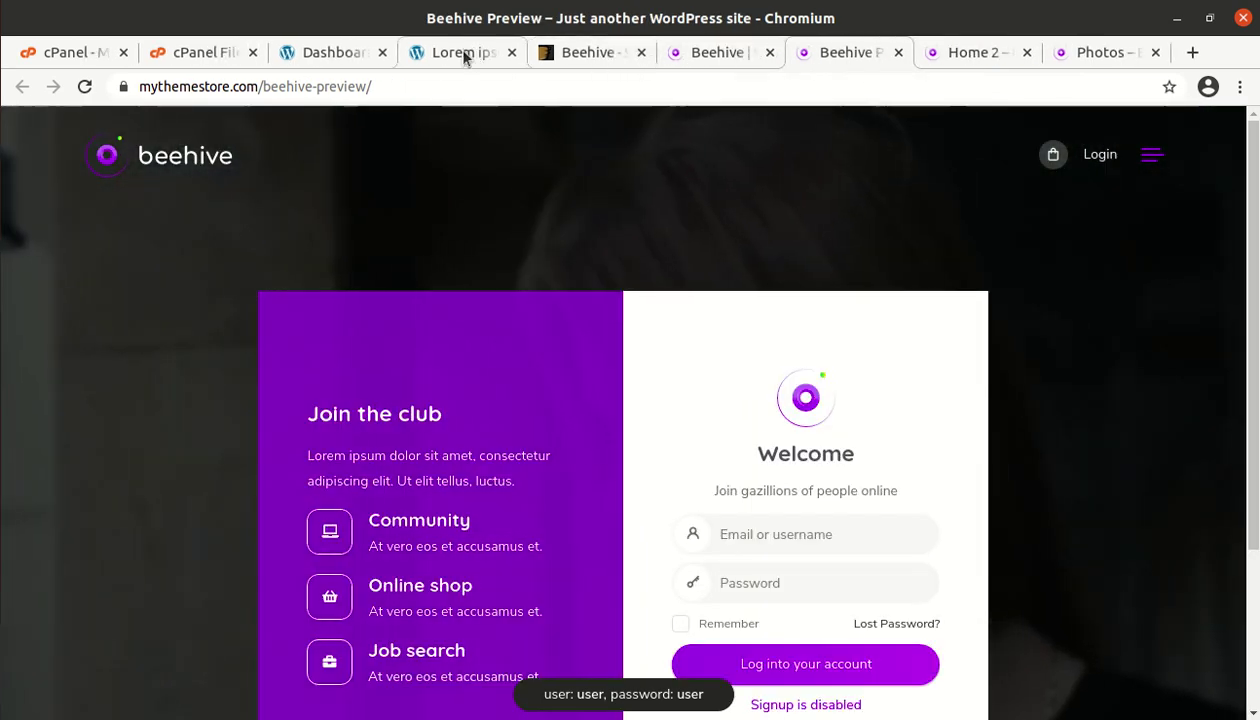
left_click(455, 48)
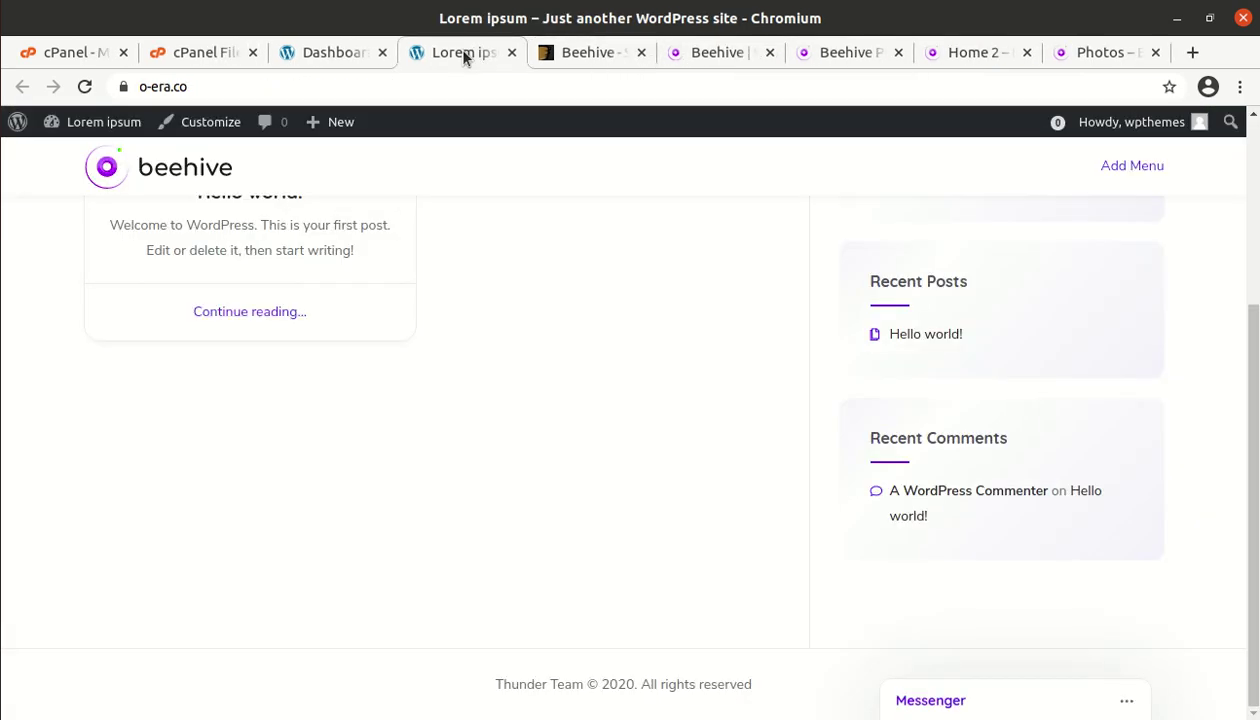
Step: Look over the Beehive demo preview's homepage, from its login section to the footer links
left_click(820, 55)
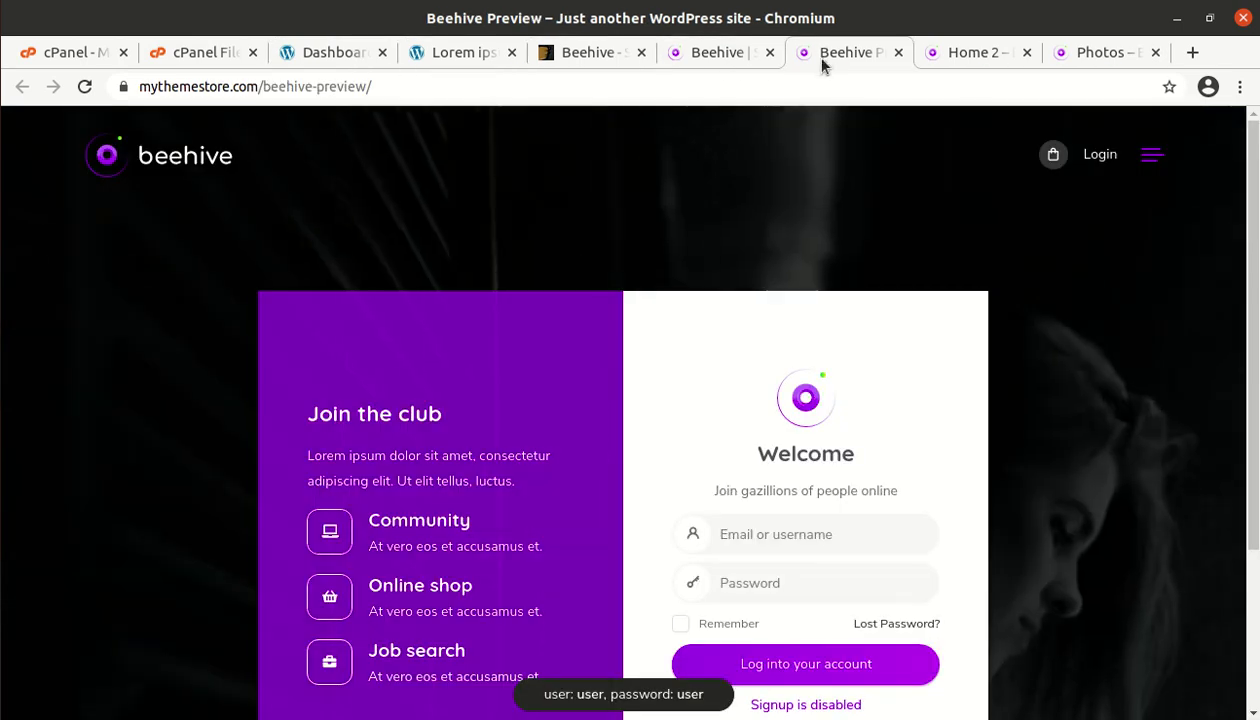
scroll(690, 320, "down", 2)
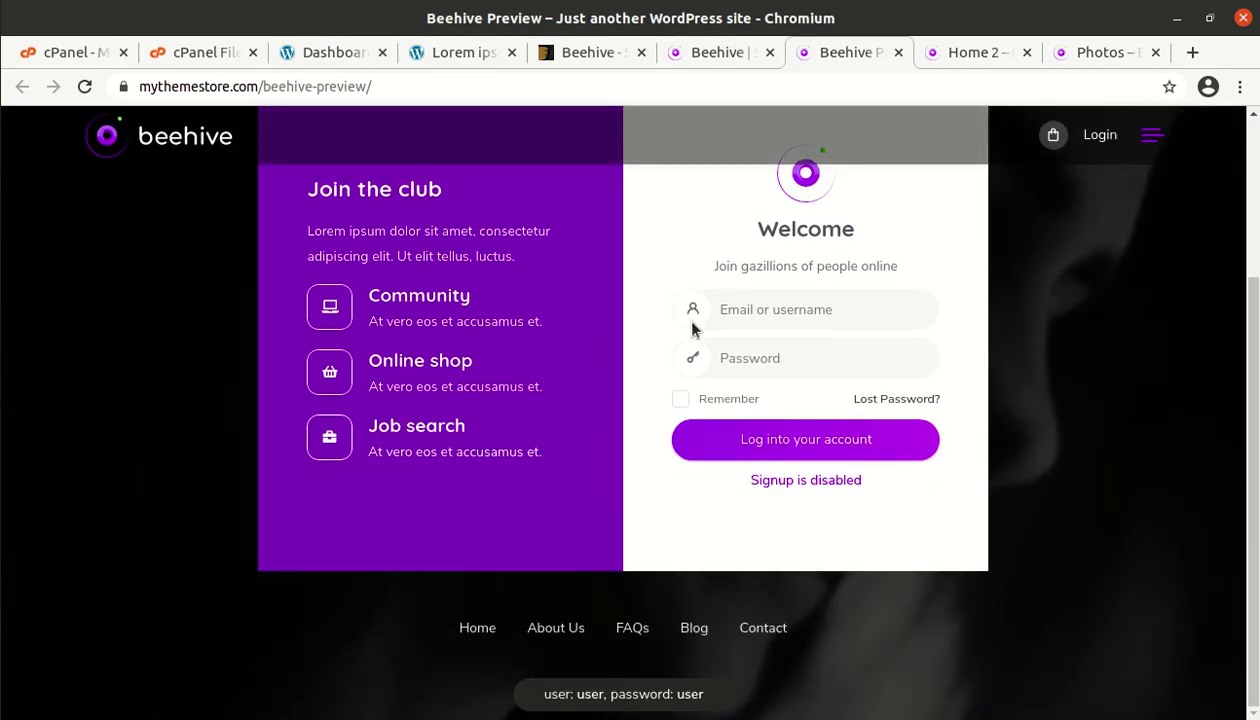
scroll(533, 185, "up", 2)
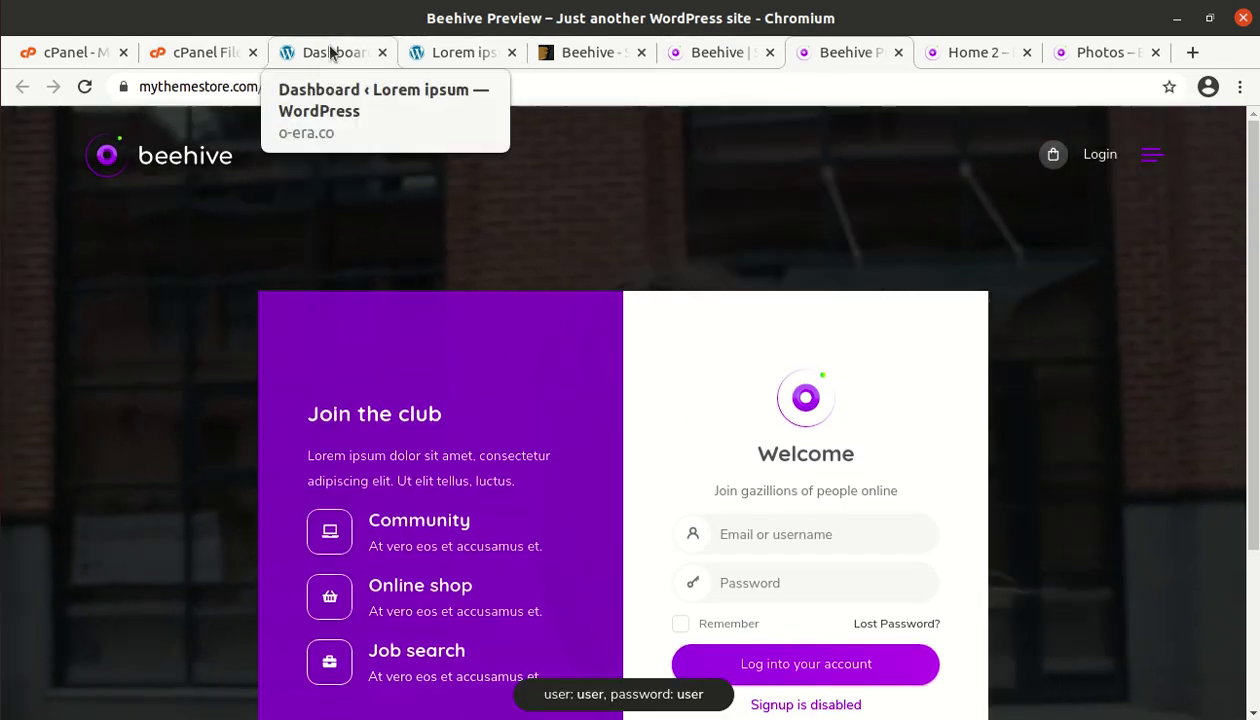
Step: Return to the WordPress dashboard and open the theme's demo data import page
left_click(331, 52)
scroll(115, 355, "down", 1)
scroll(115, 355, "down", 5)
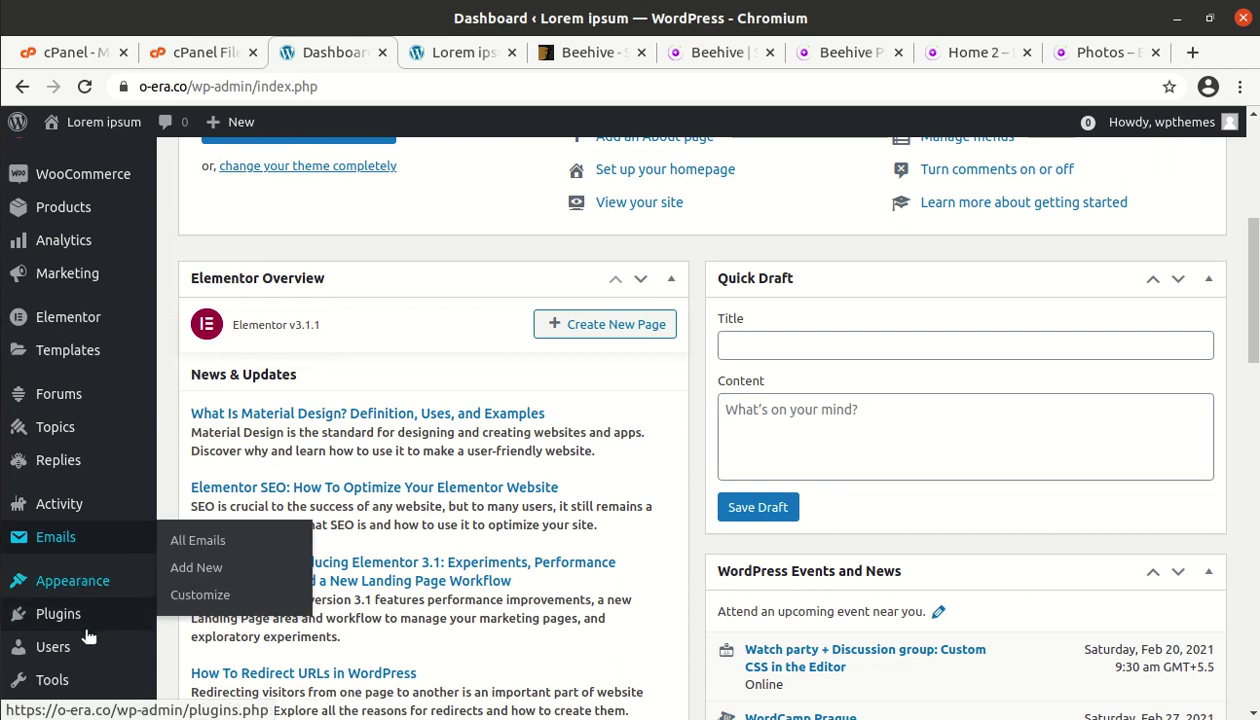
scroll(88, 622, "down", 1)
scroll(88, 622, "down", 2)
mouse_move(82, 552)
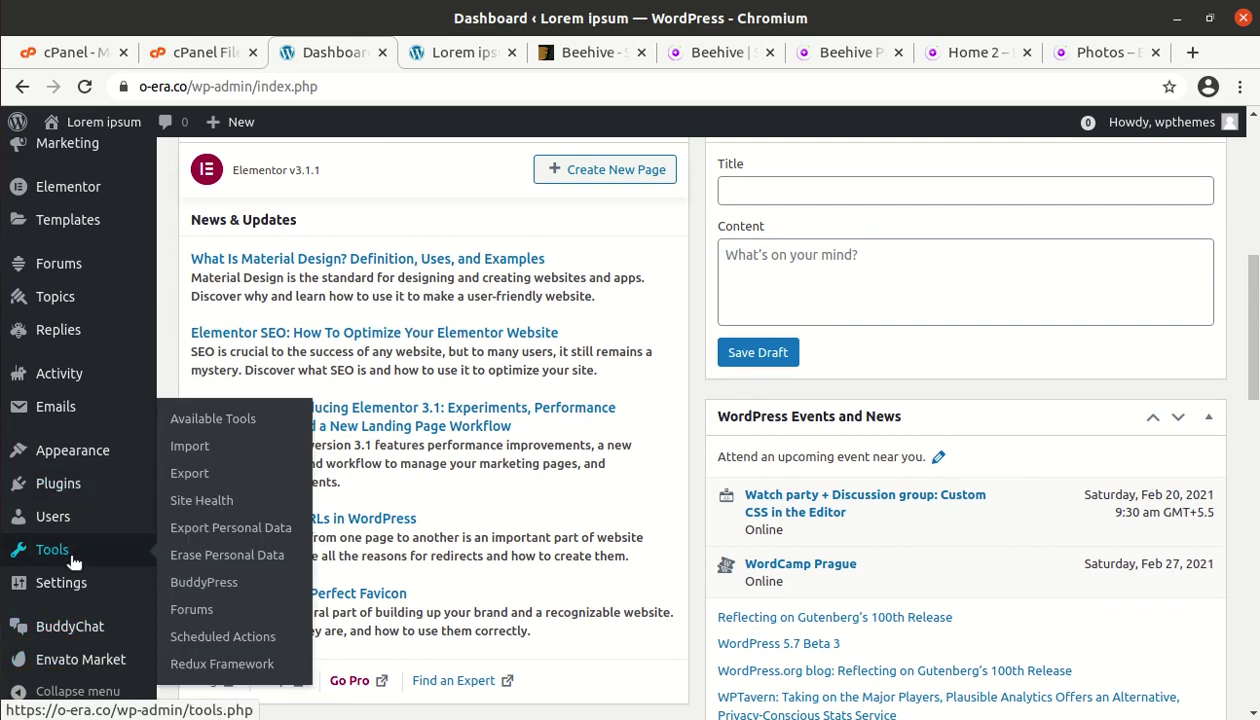
mouse_move(115, 572)
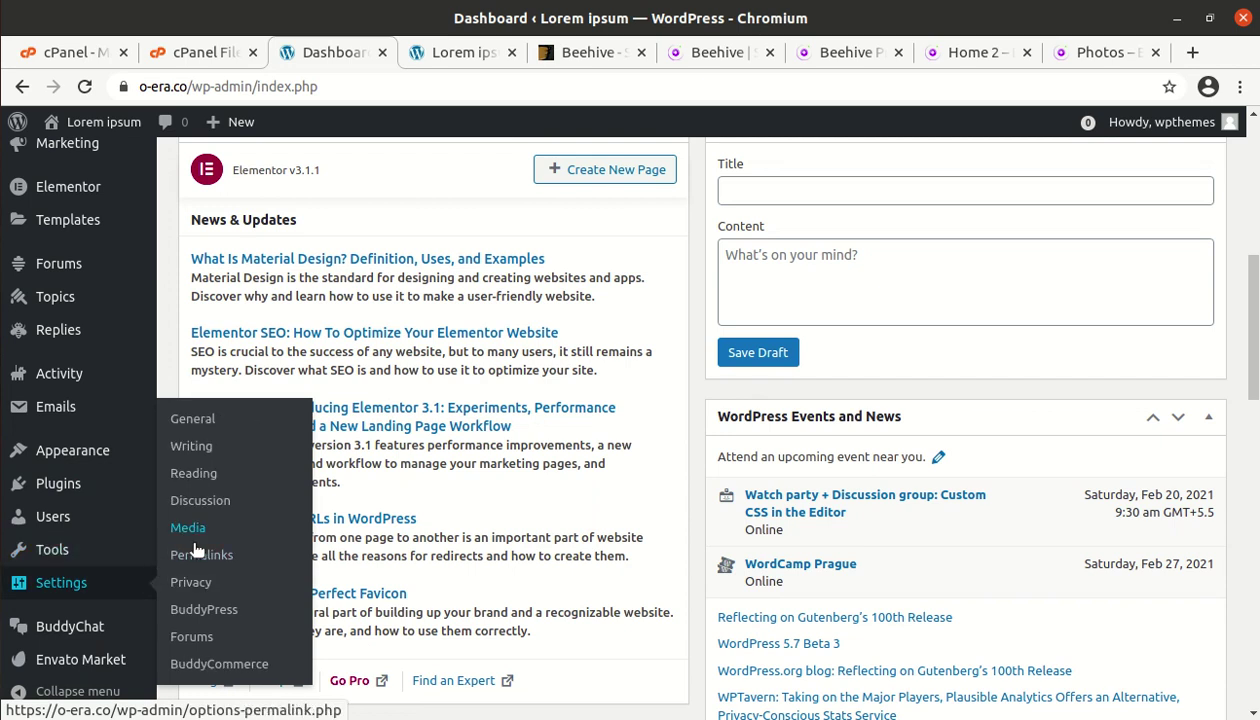
mouse_move(109, 459)
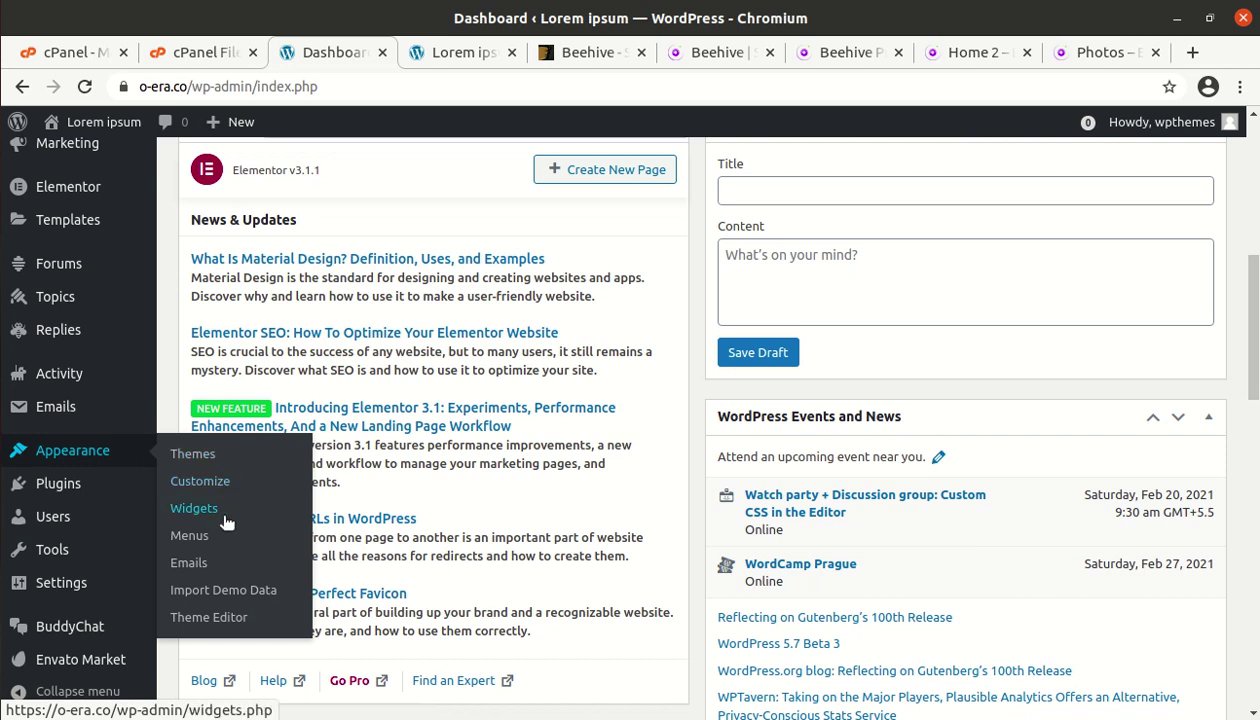
left_click(205, 598)
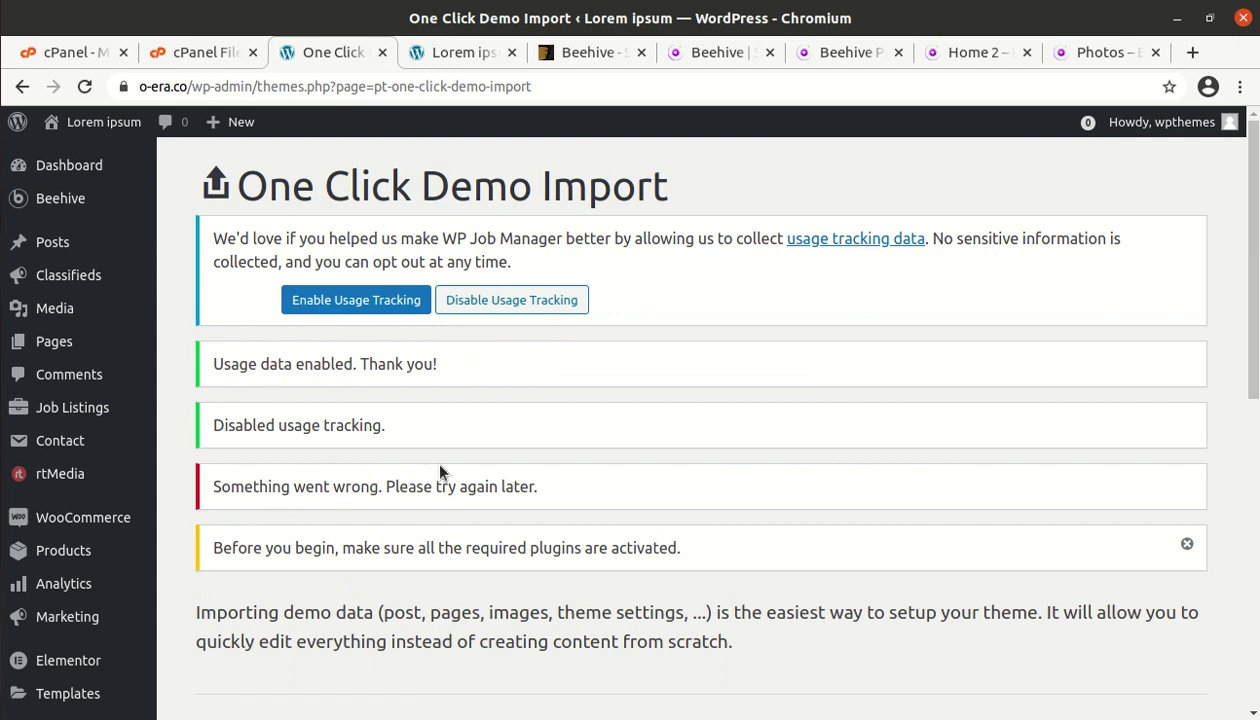
Step: Review the import notes and available demos, and import Demo 1, confirming the import
scroll(427, 440, "down", 5)
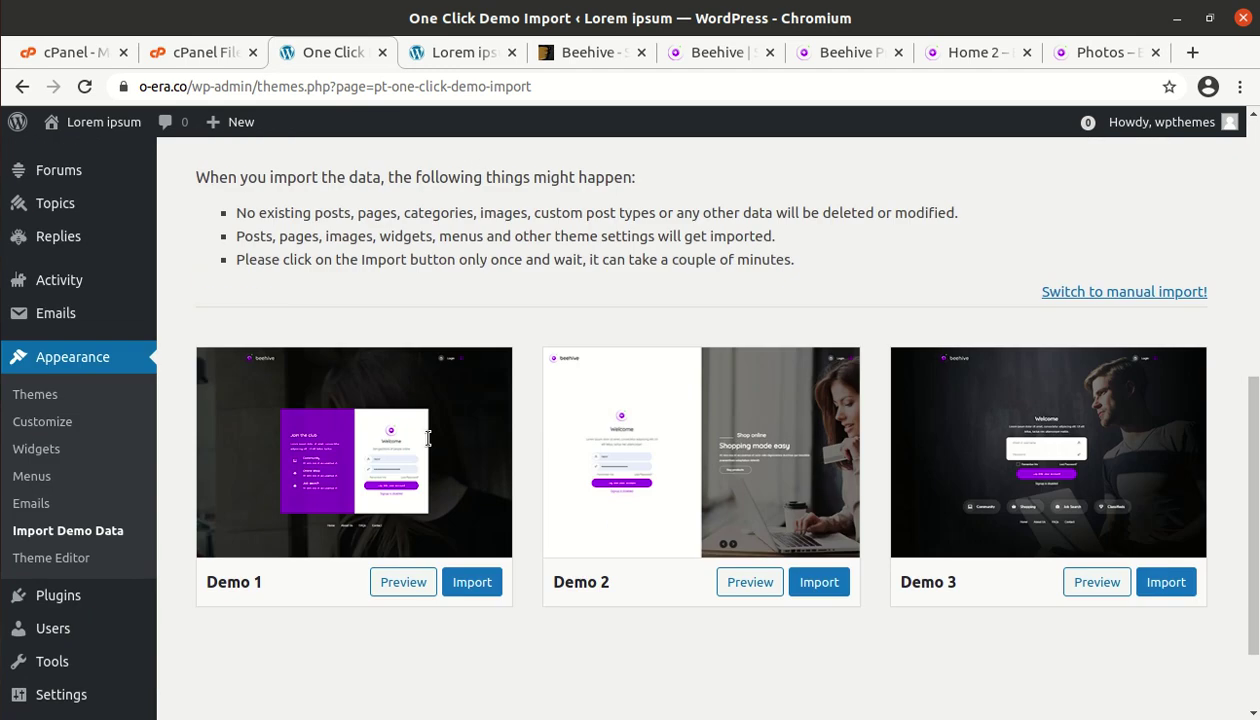
scroll(427, 438, "up", 5)
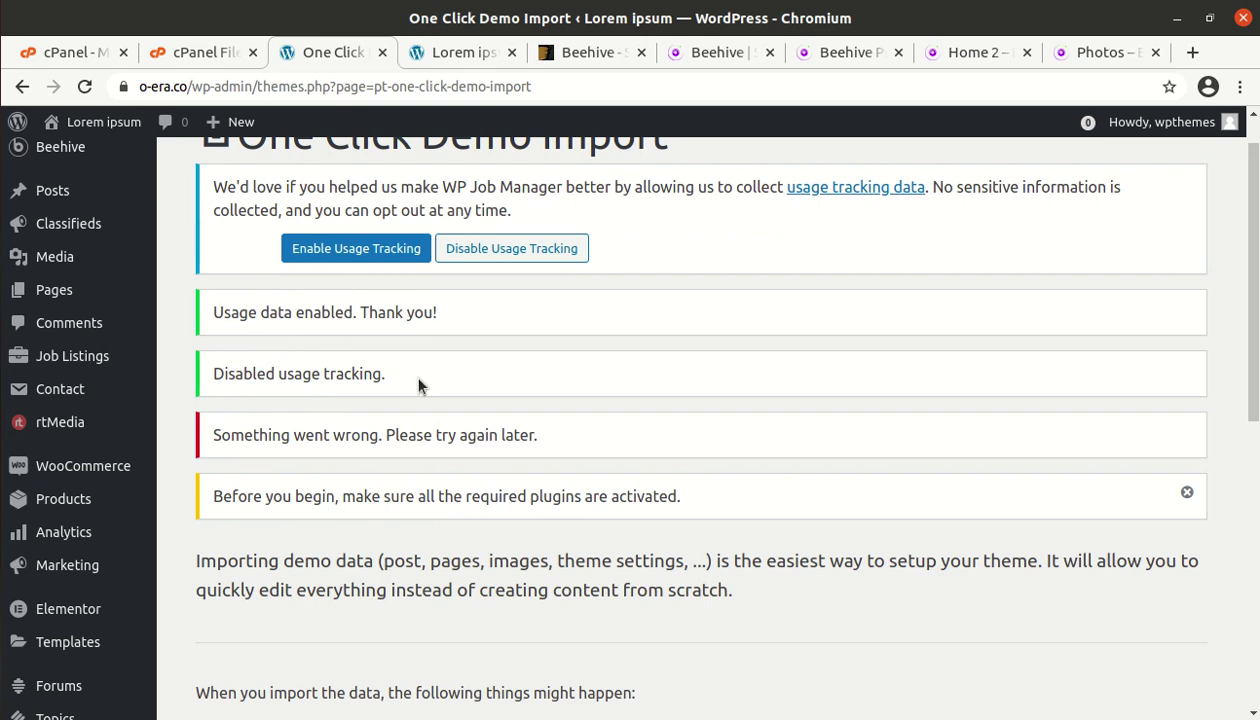
scroll(419, 385, "down", 4)
scroll(419, 385, "down", 3)
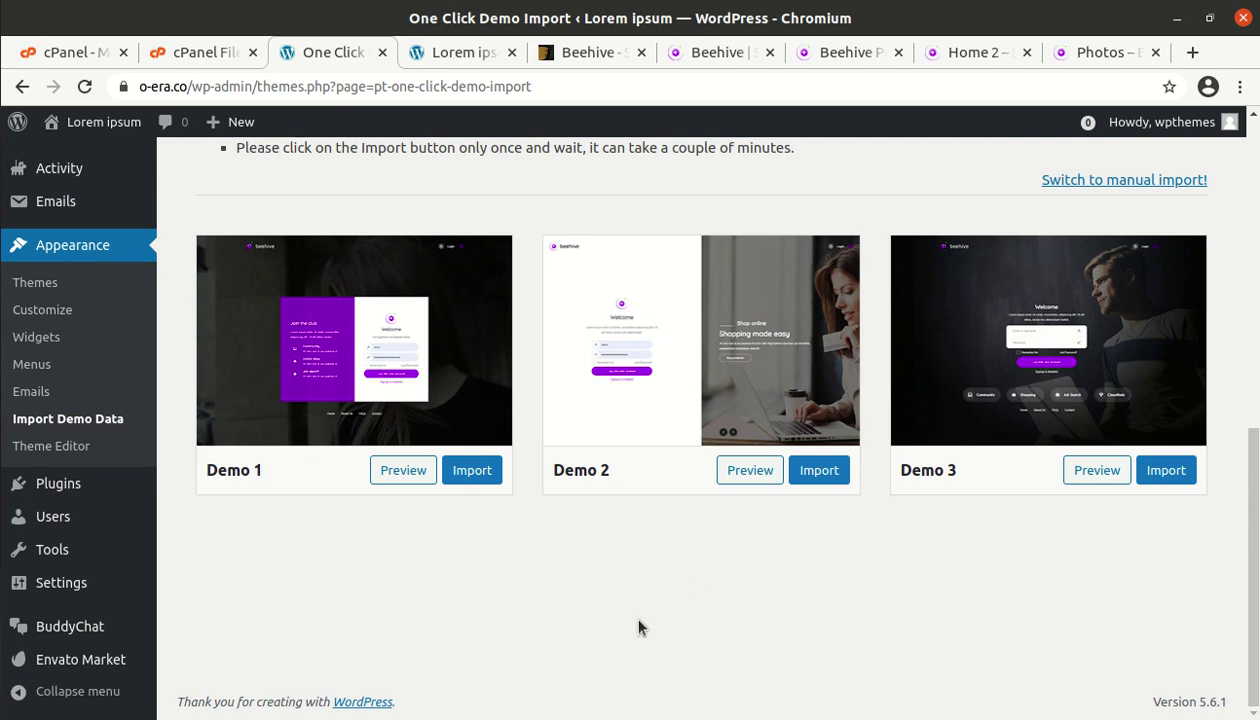
scroll(640, 627, "up", 4)
scroll(640, 627, "down", 2)
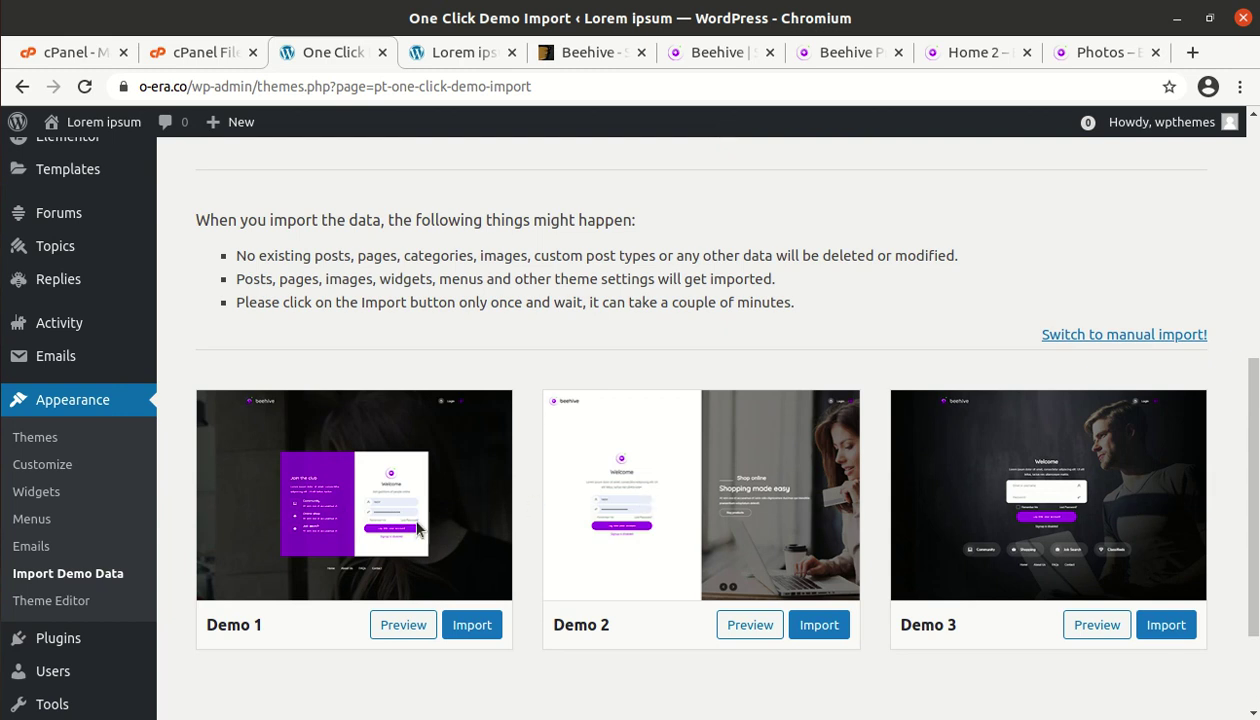
scroll(397, 515, "down", 3)
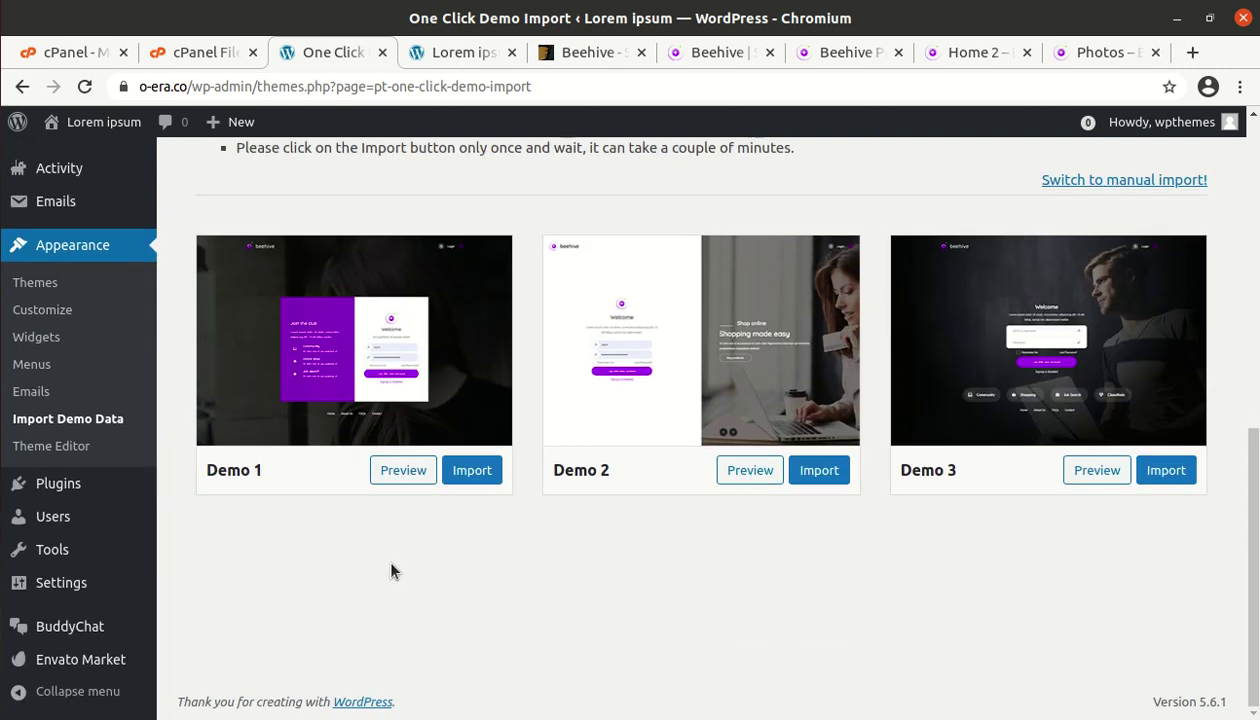
left_click(476, 472)
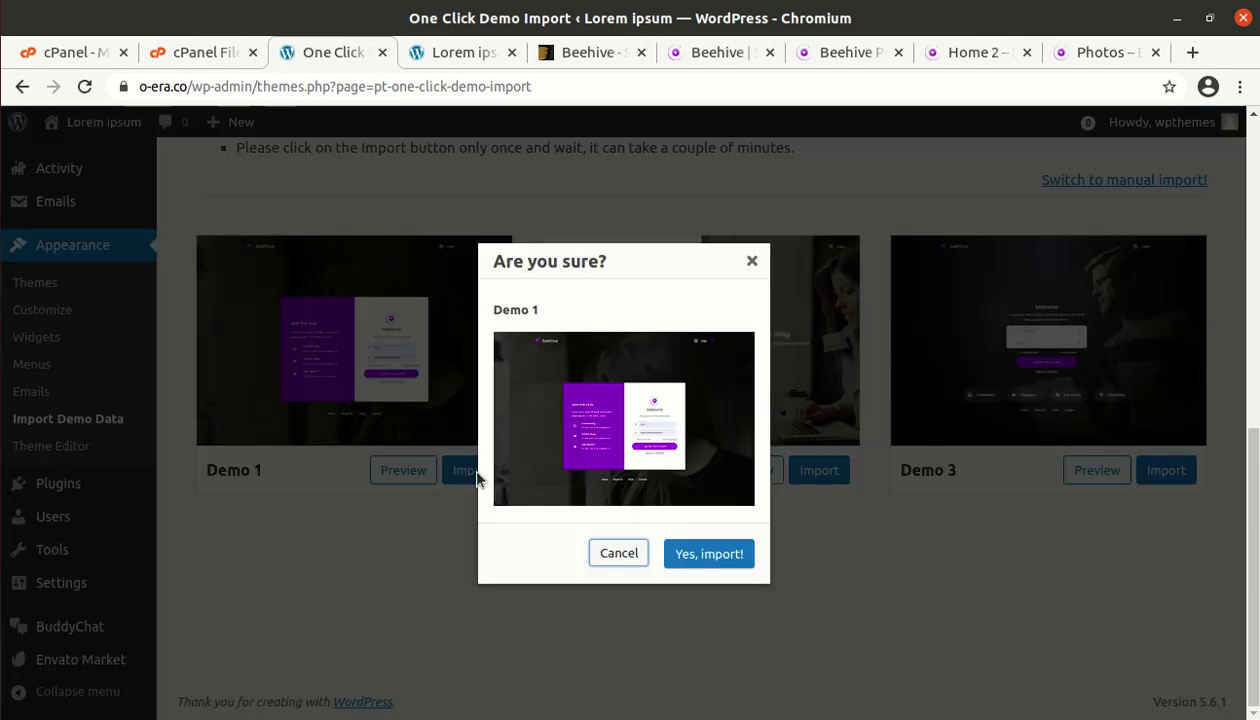
left_click(700, 563)
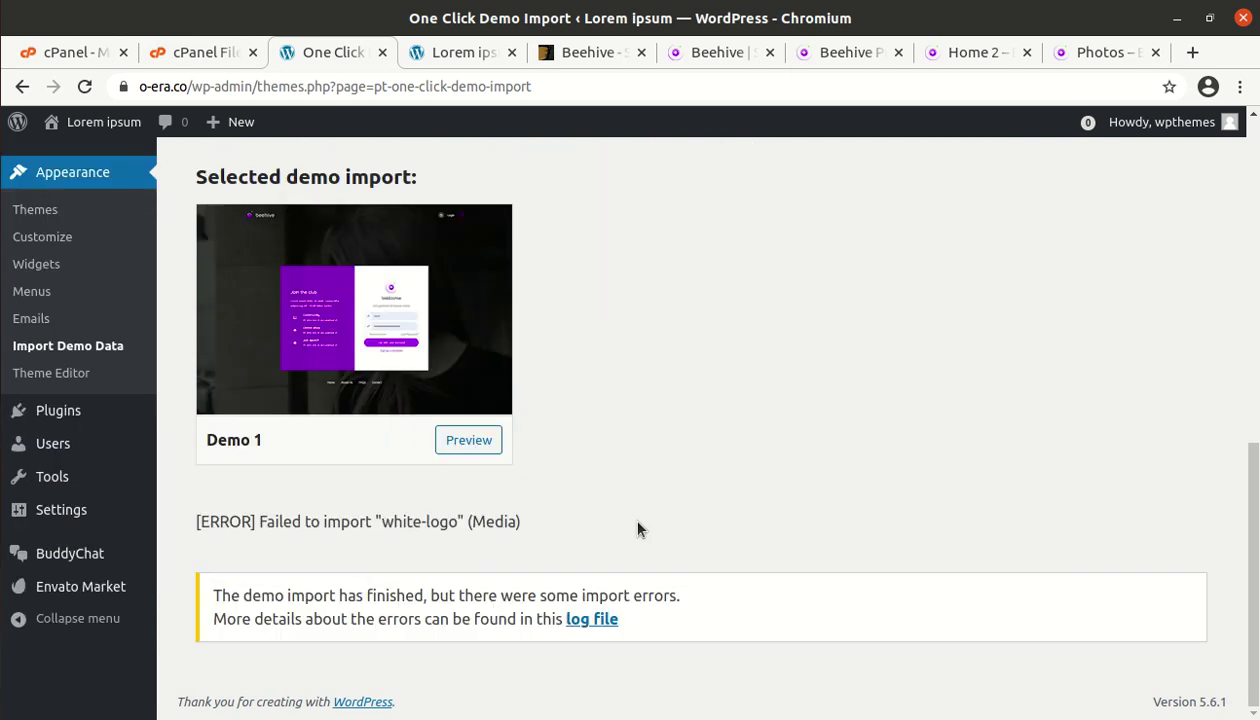
Step: Read the demo import's result notice and the media item named in its error
left_click_drag(221, 596, 446, 597)
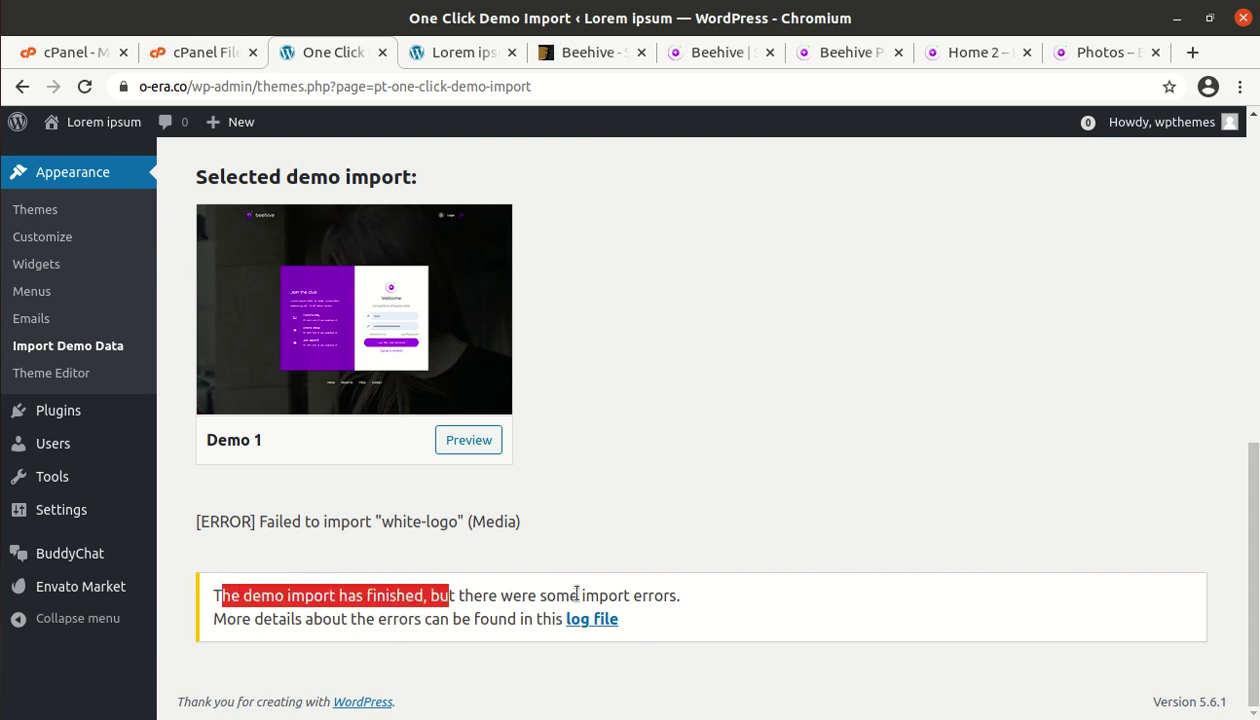
left_click(703, 602)
left_click_drag(703, 602, 472, 578)
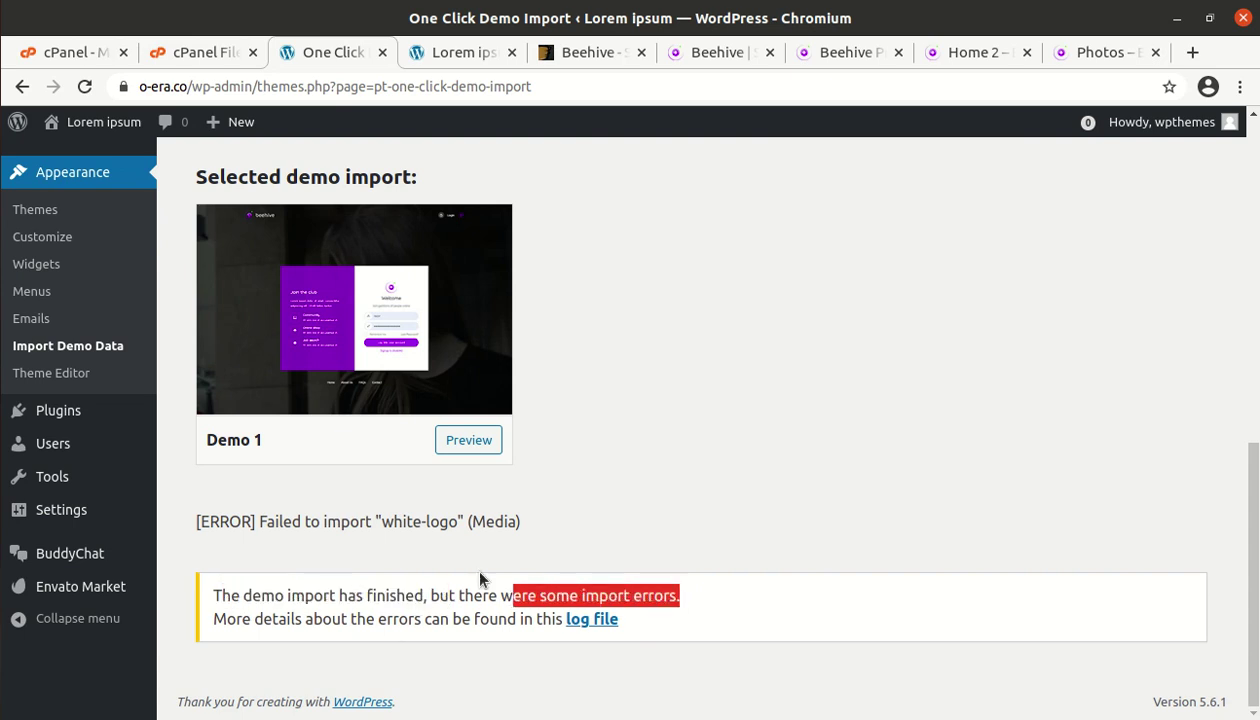
left_click_drag(522, 522, 380, 521)
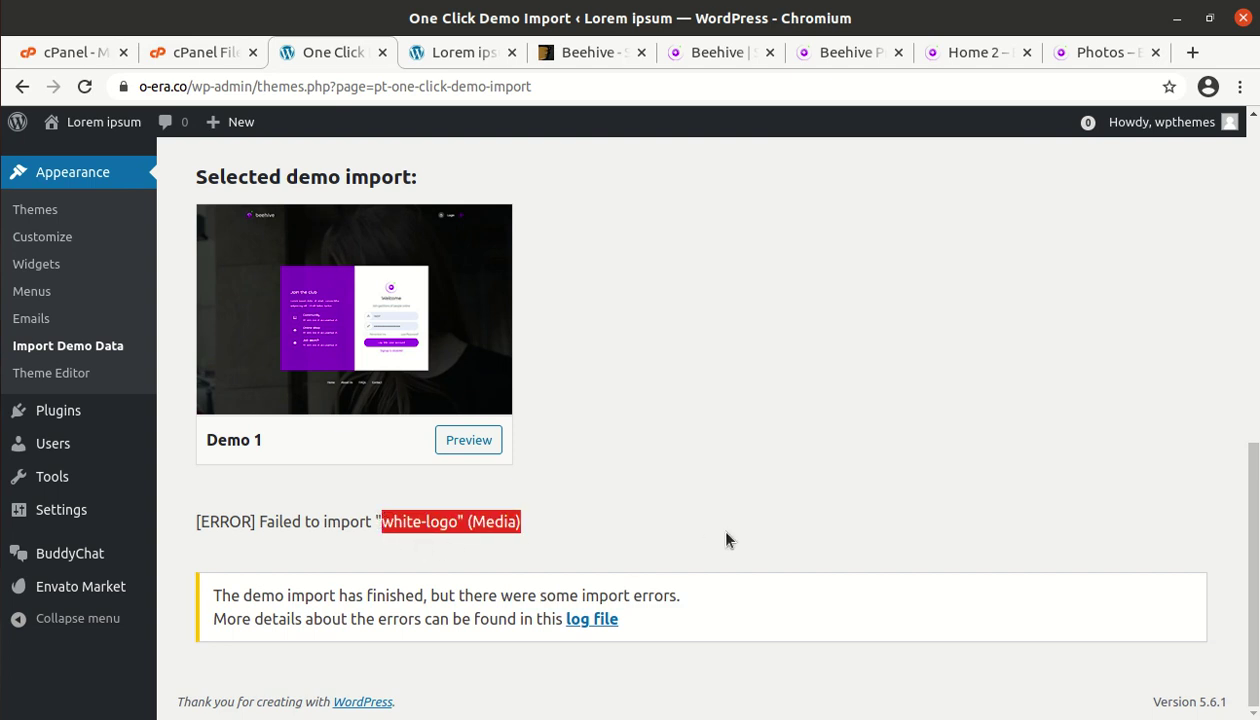
scroll(726, 540, "up", 7)
scroll(726, 540, "down", 6)
left_click_drag(680, 648, 211, 650)
Step: Reload the site's front end and look over its homepage from the login section to the footer links
left_click(460, 55)
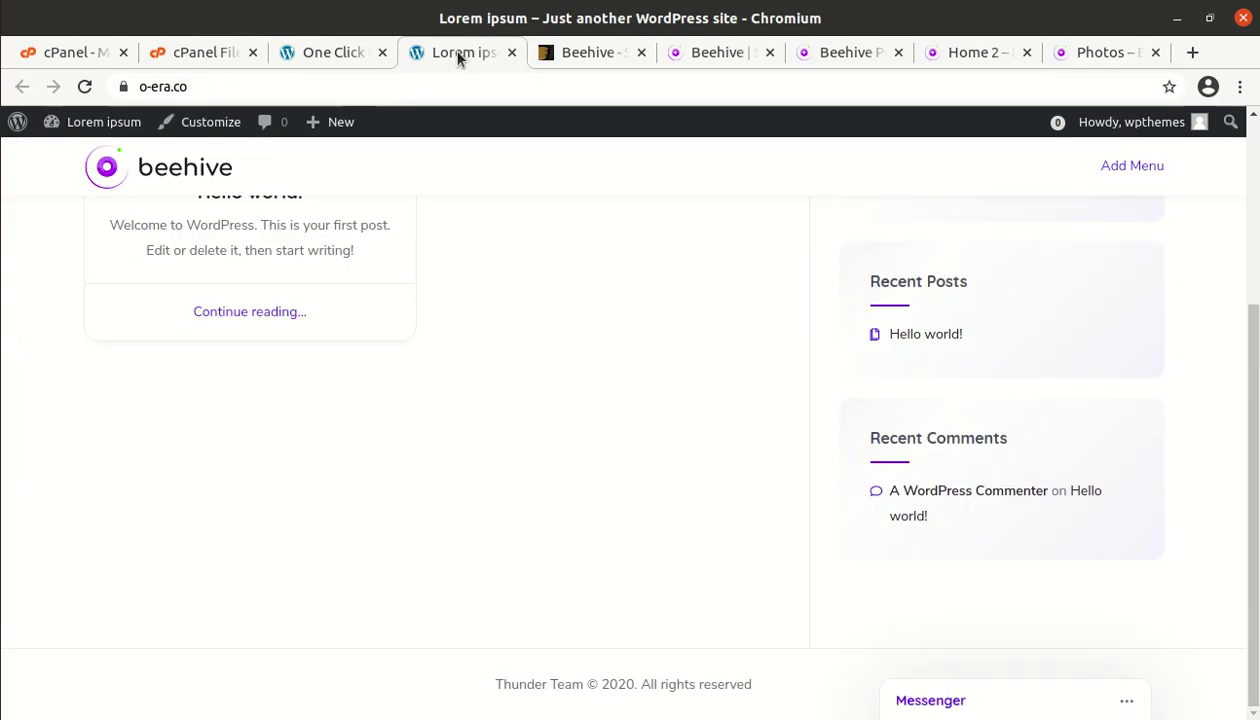
scroll(250, 350, "up", 5)
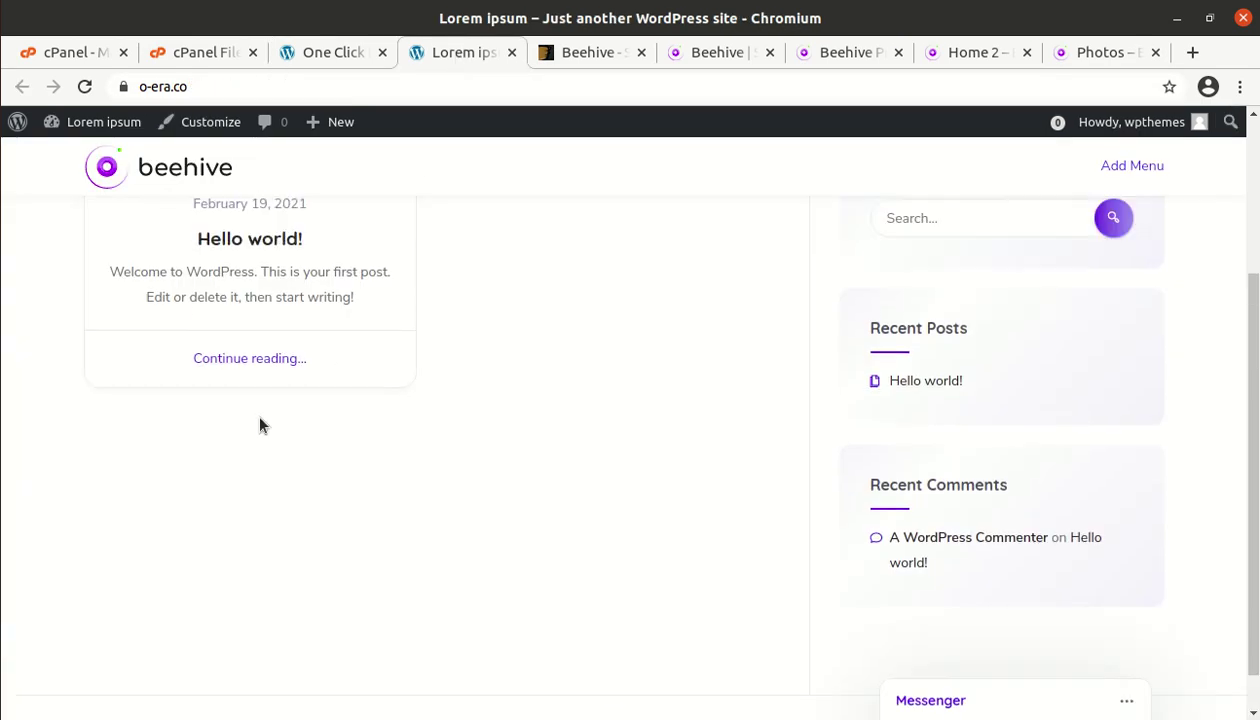
left_click(86, 88)
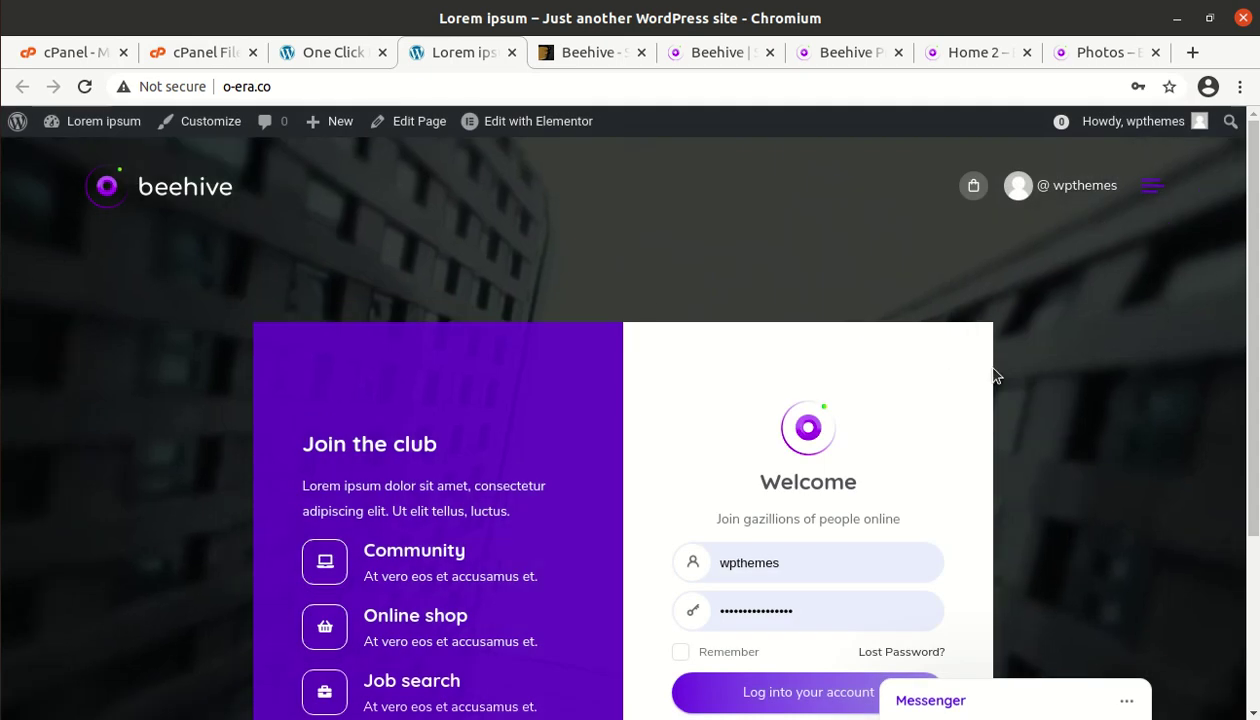
scroll(1150, 415, "down", 3)
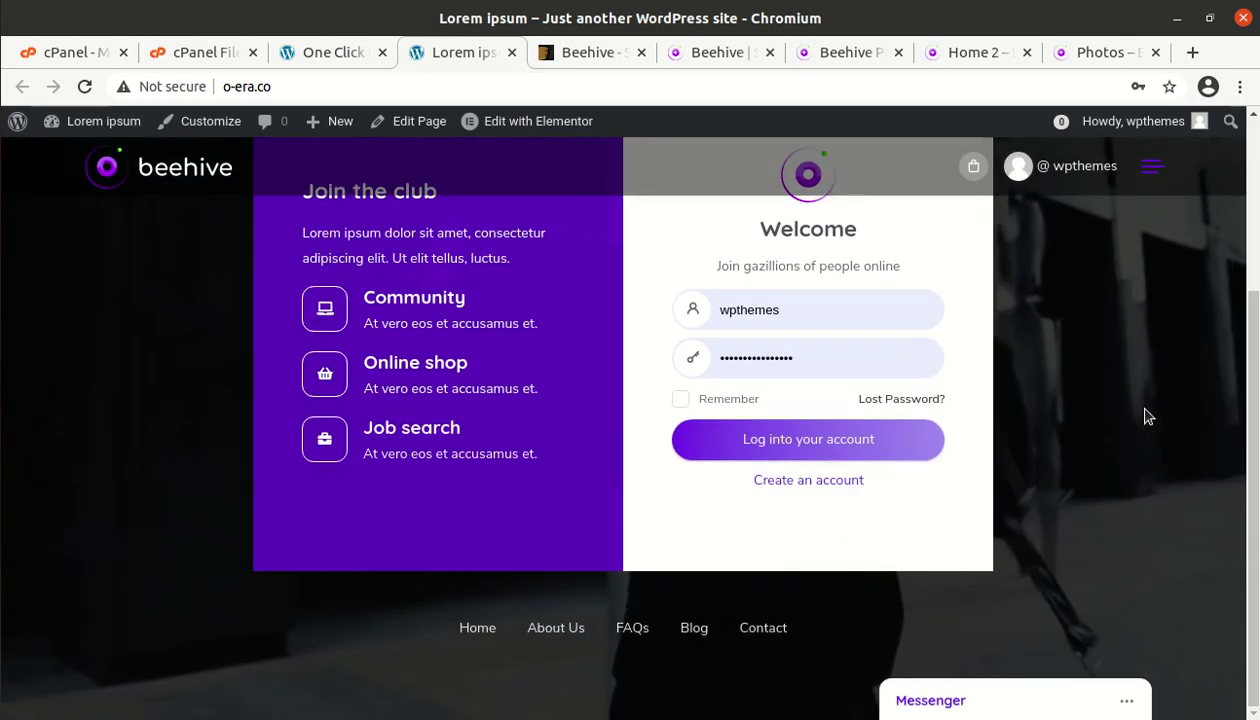
scroll(1150, 415, "up", 2)
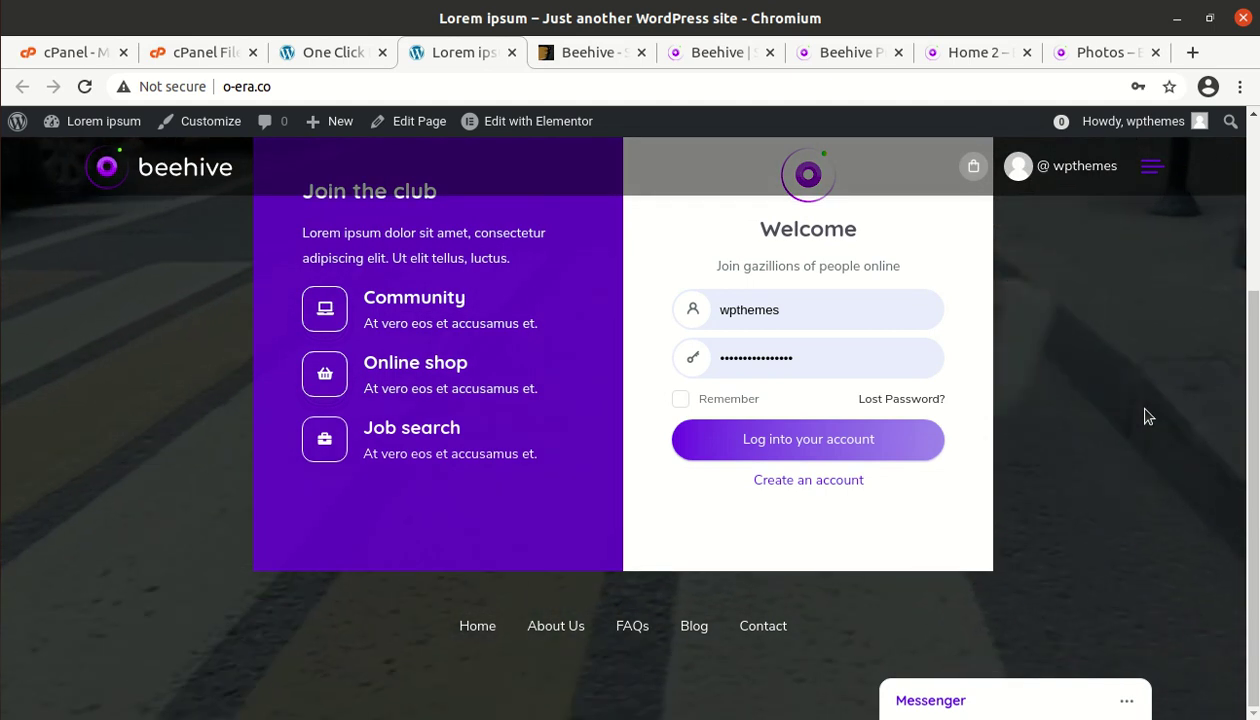
scroll(726, 489, "up", 3)
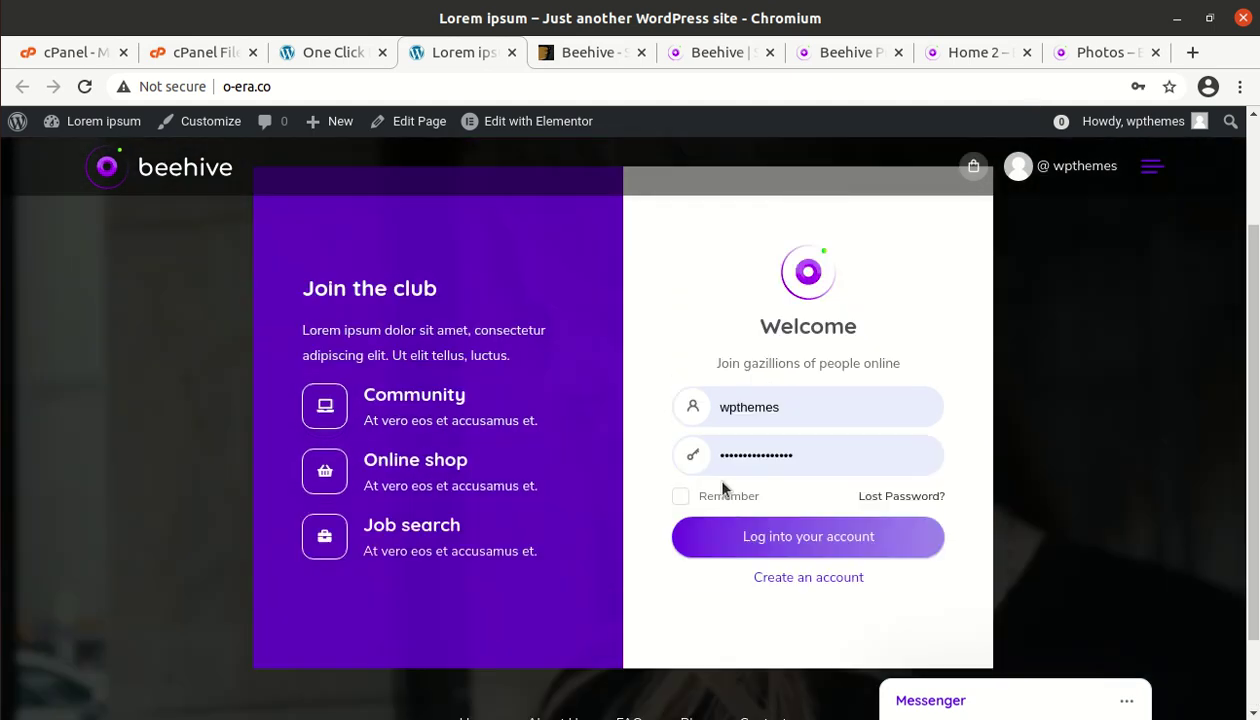
scroll(640, 435, "down", 2)
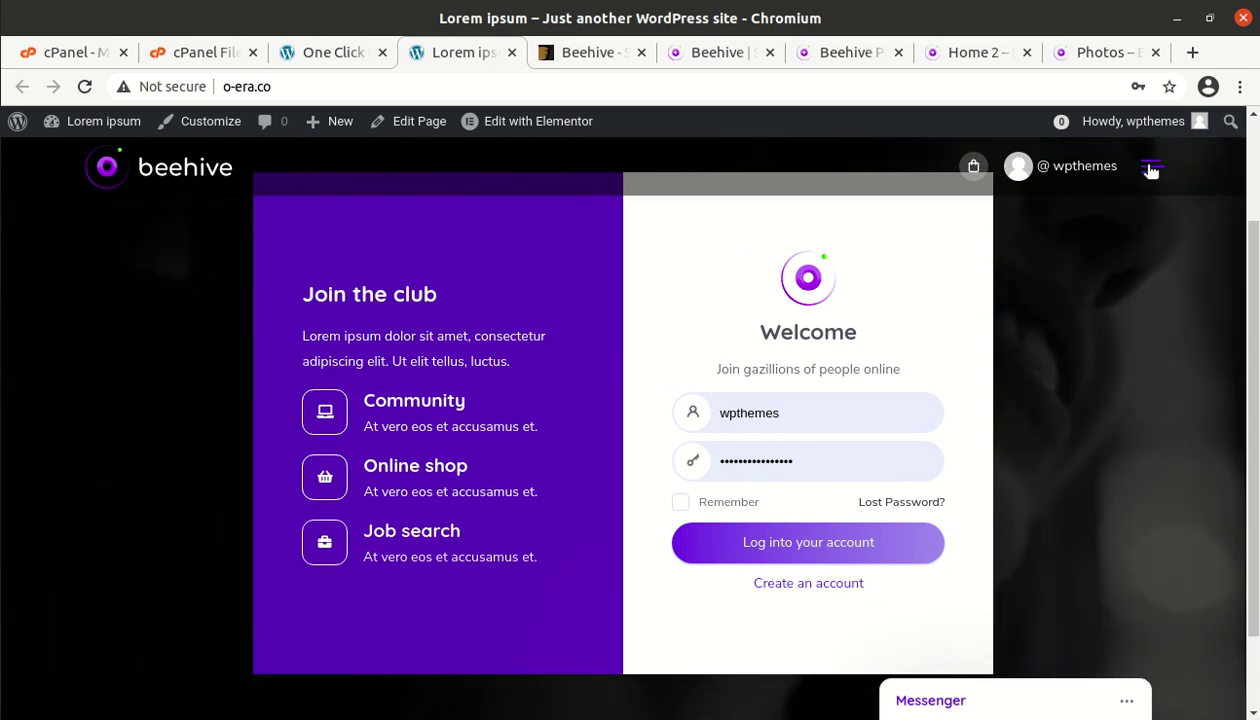
Step: Expand Network in the site's main menu, open the Activity page, and look at the community's media pages through Videos
left_click(1150, 168)
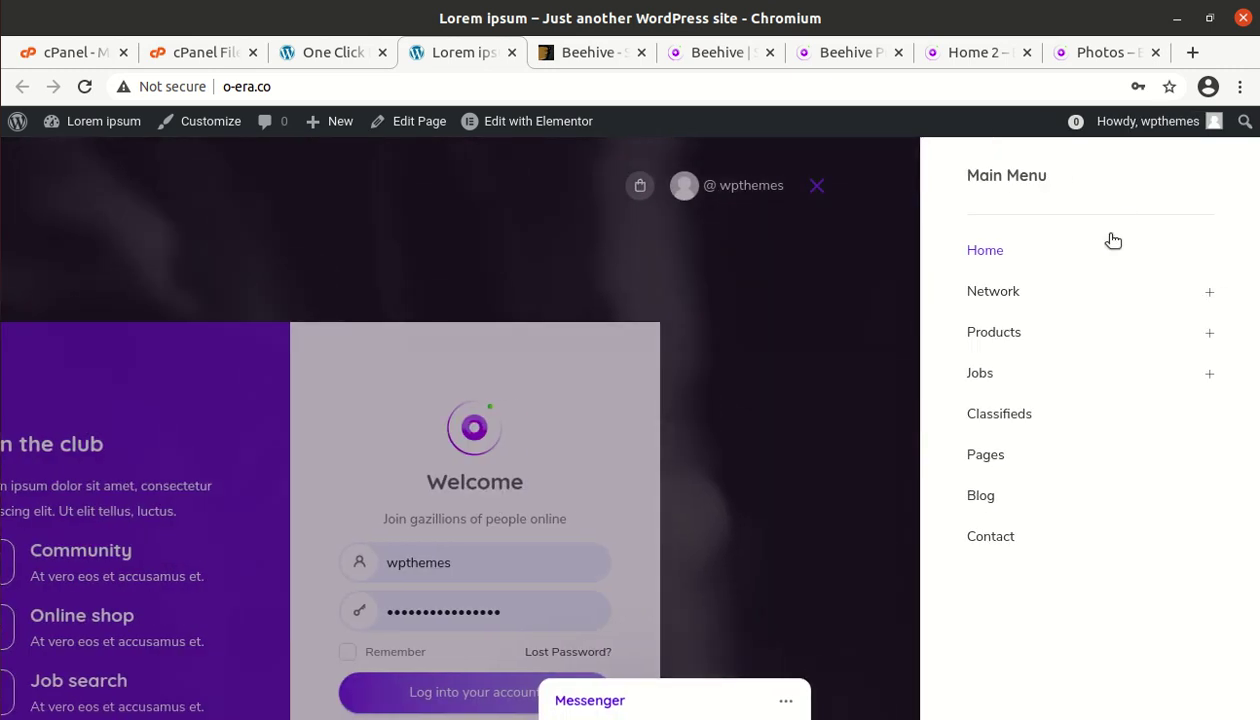
left_click(1060, 300)
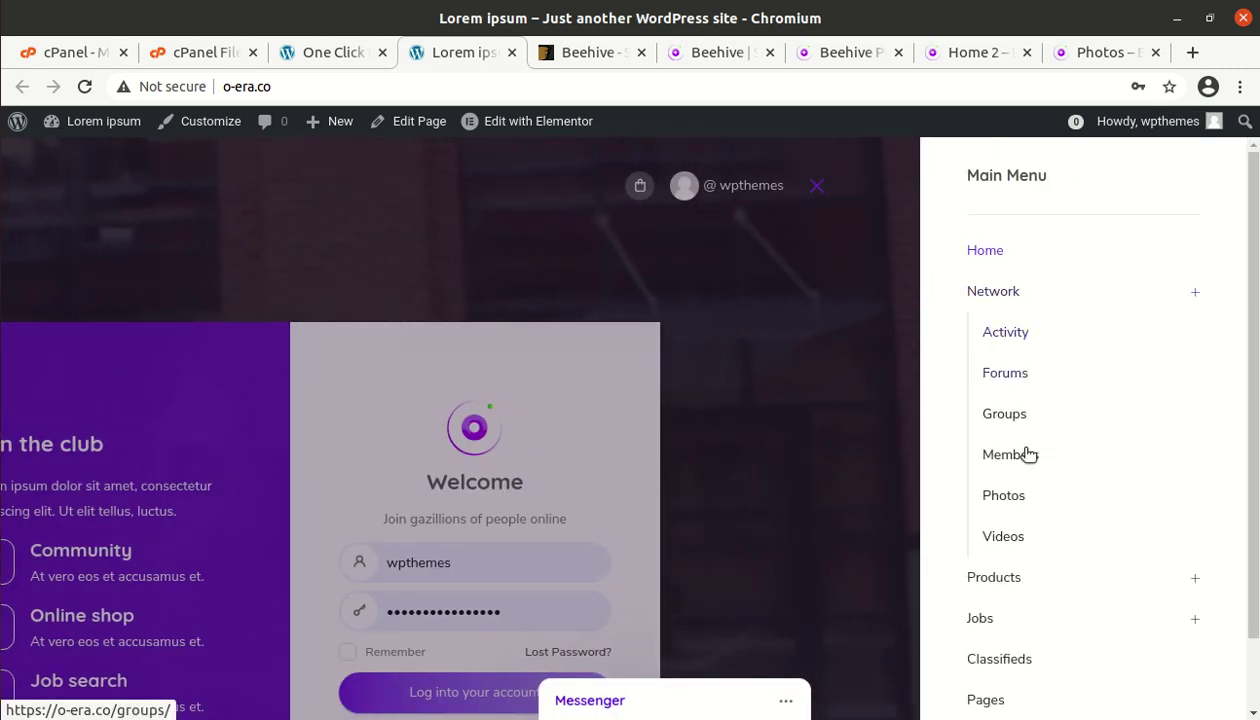
left_click(1010, 332)
left_click(1006, 296)
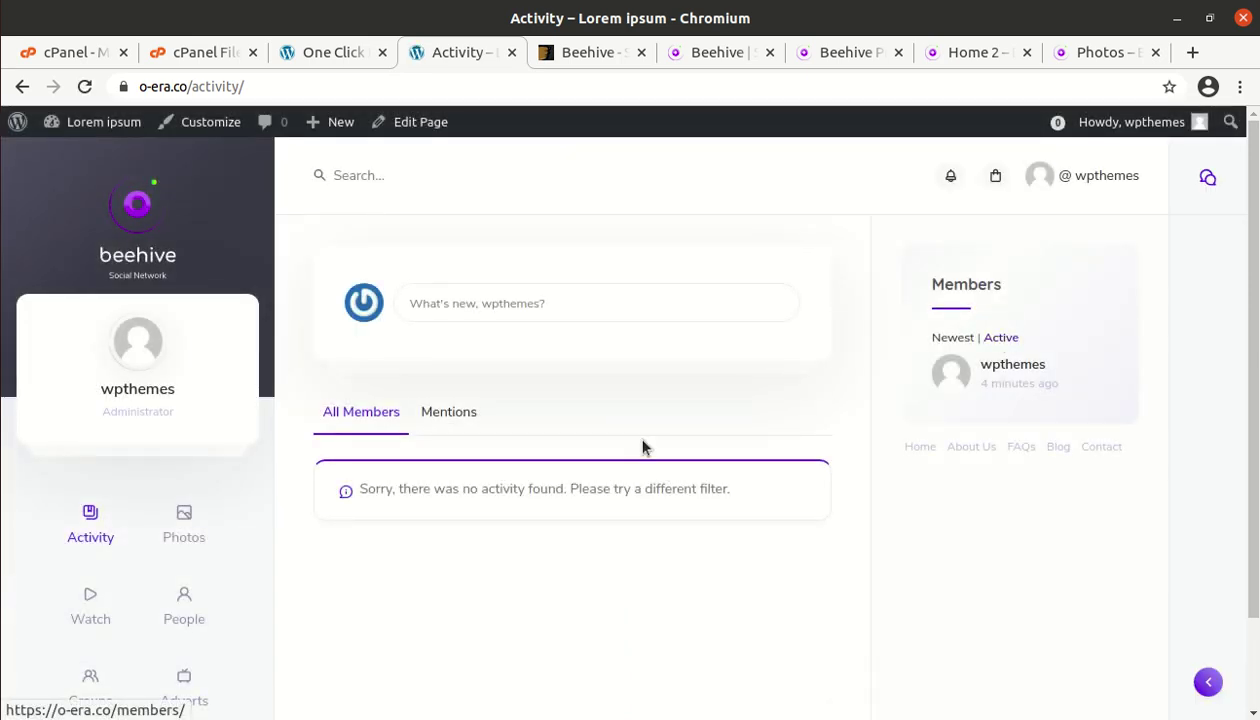
left_click(183, 535)
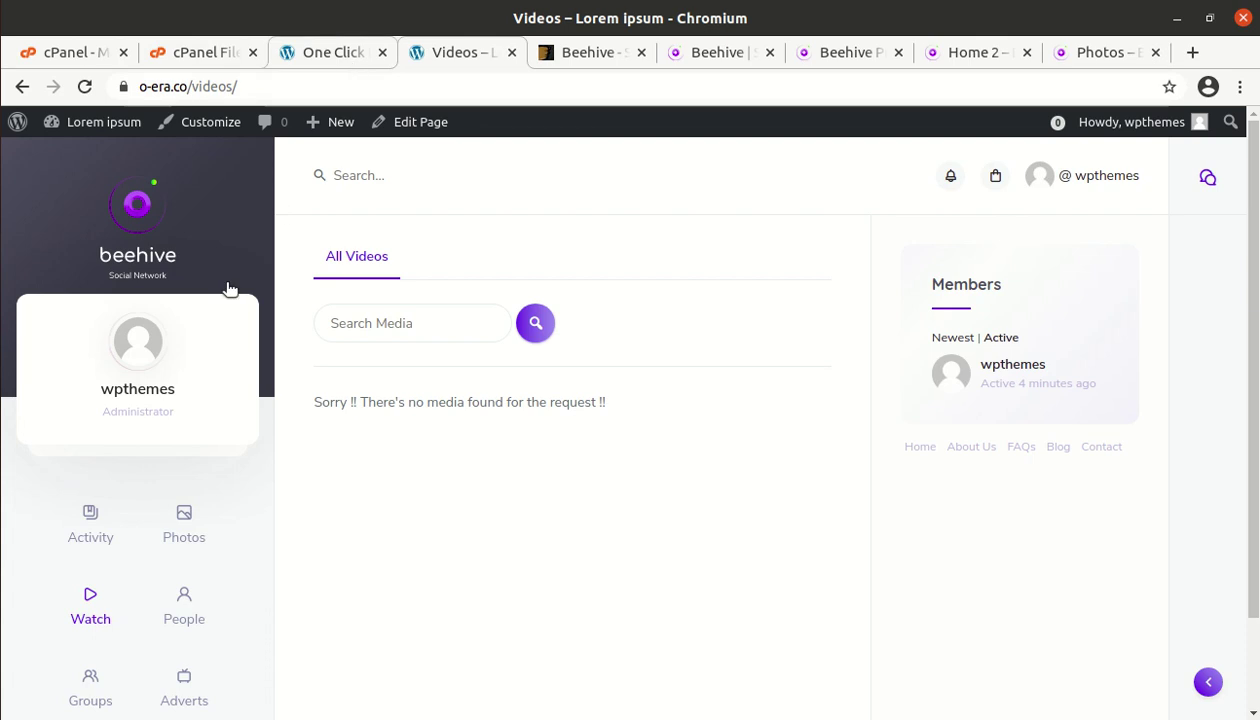
Step: Return to the site's homepage, examine the Messenger panel and its options, and go back to the demo import page
left_click(139, 218)
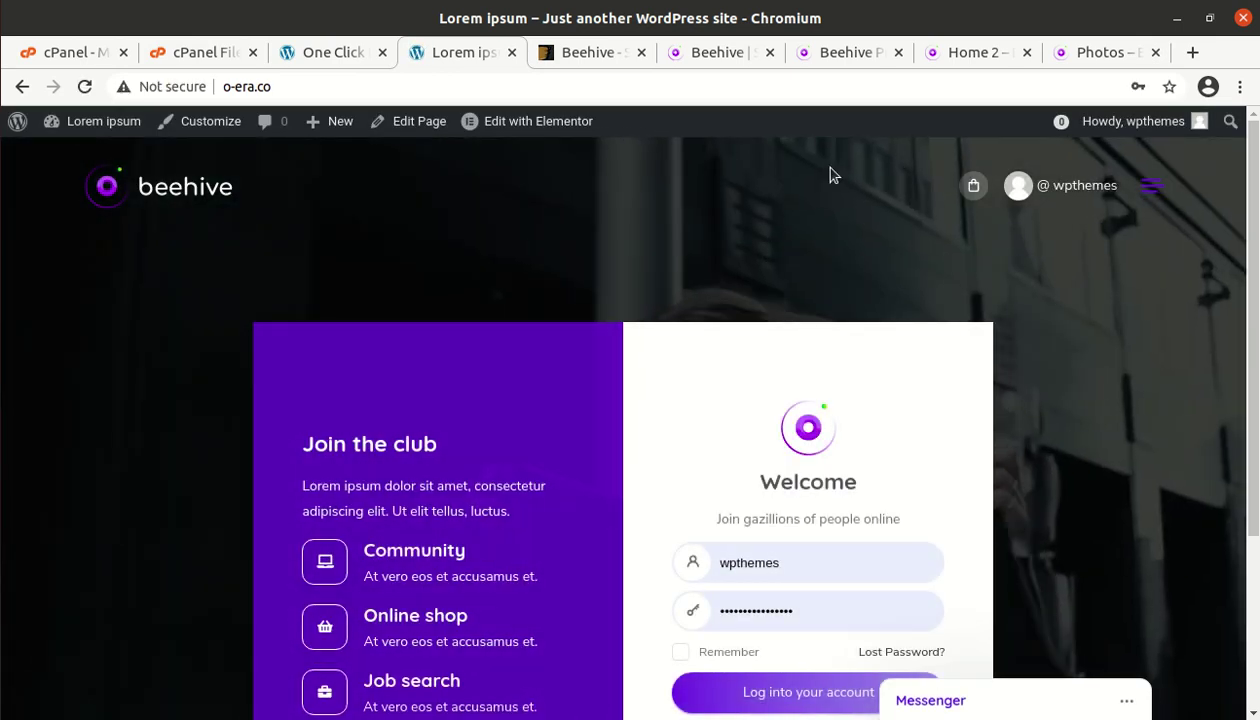
scroll(880, 280, "down", 5)
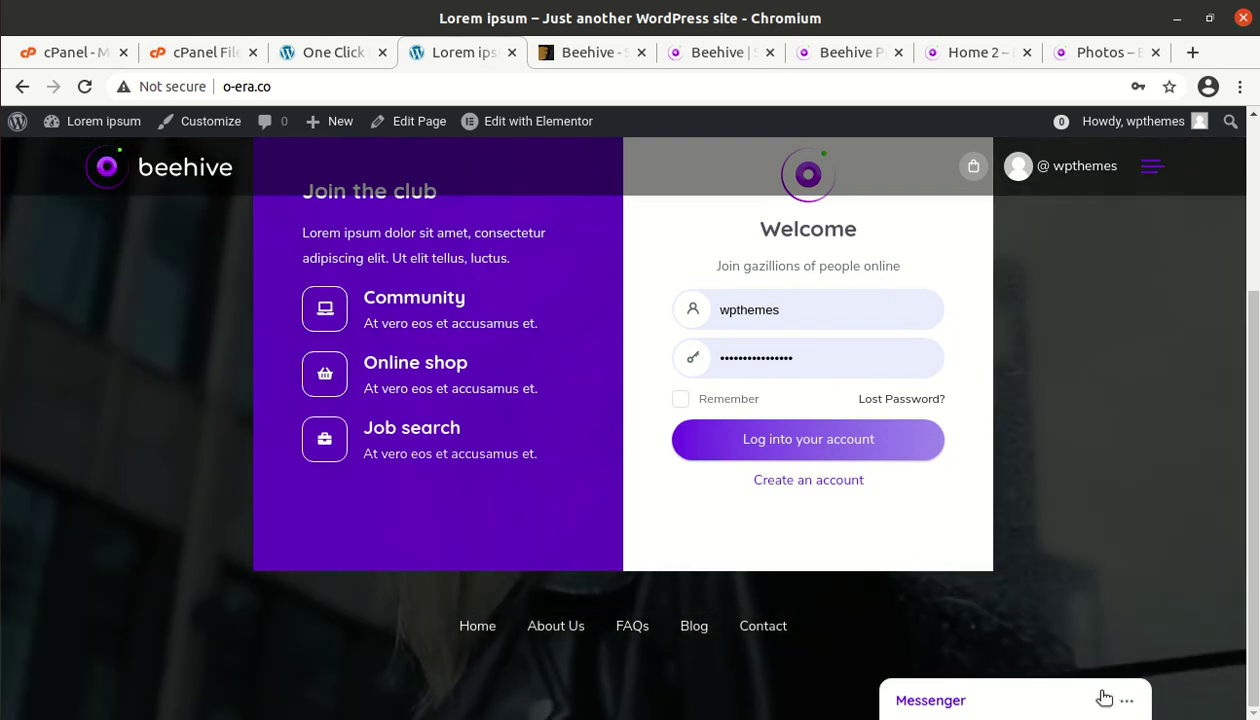
left_click(1100, 698)
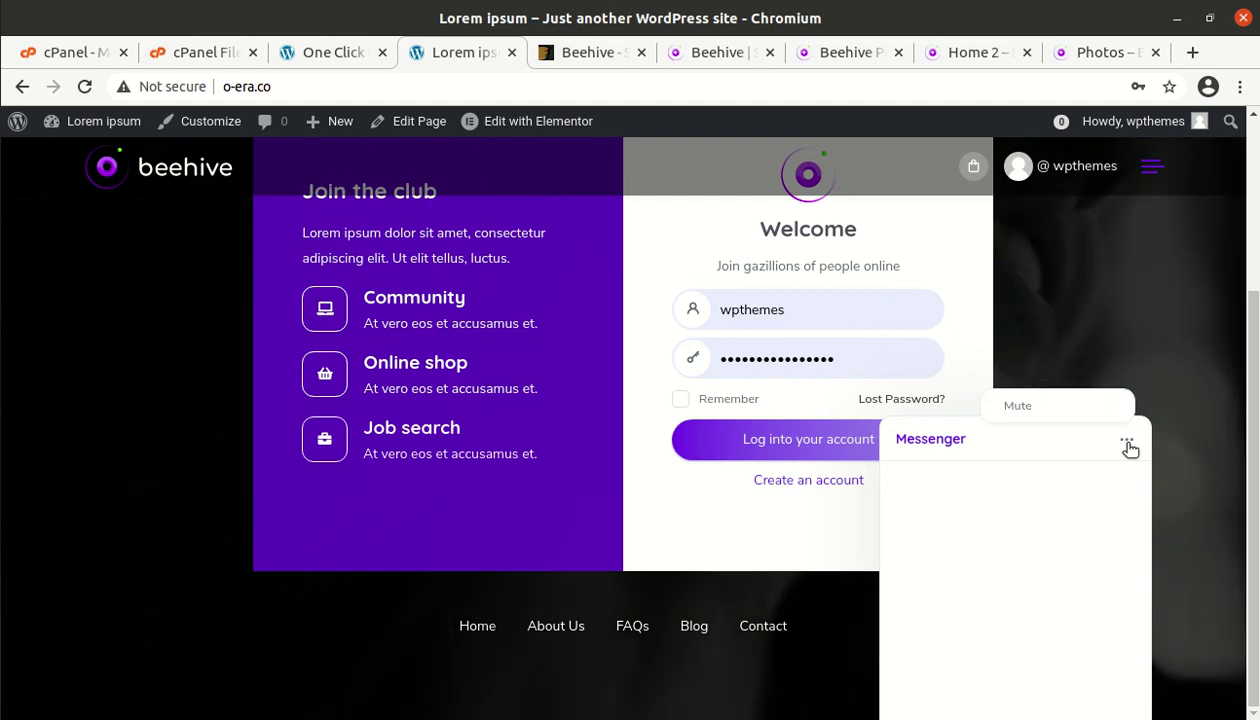
left_click(1126, 440)
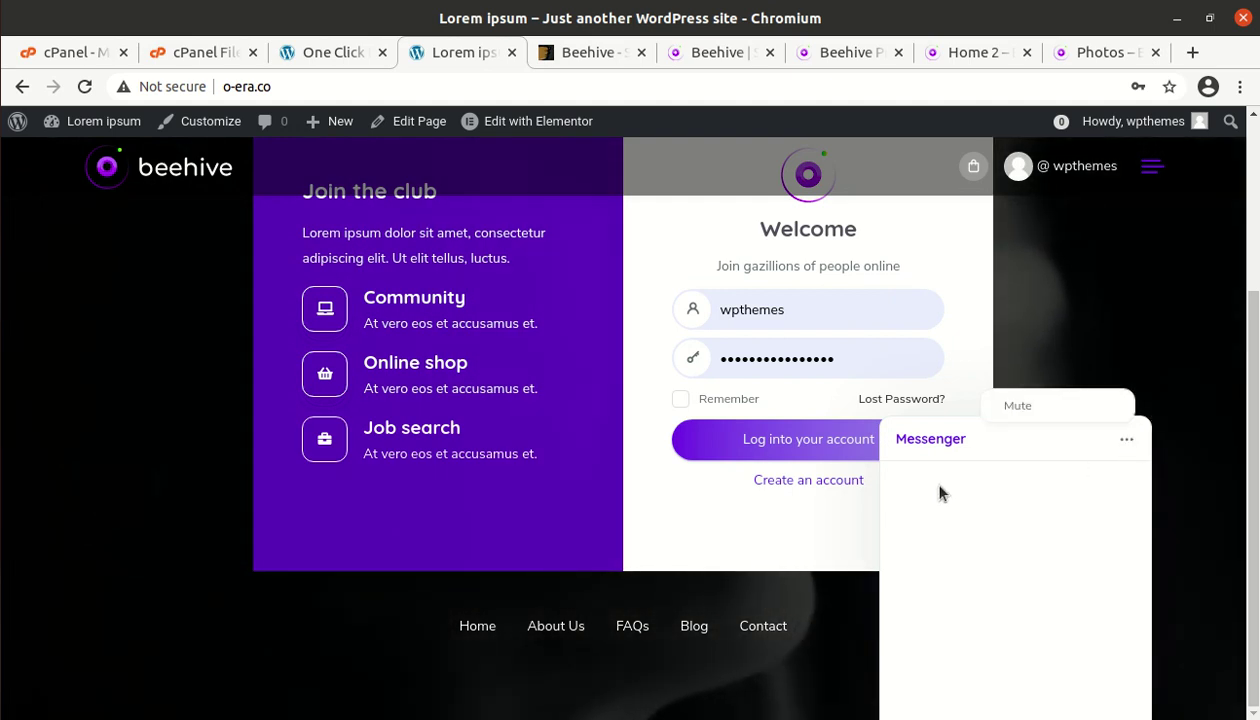
left_click(1124, 438)
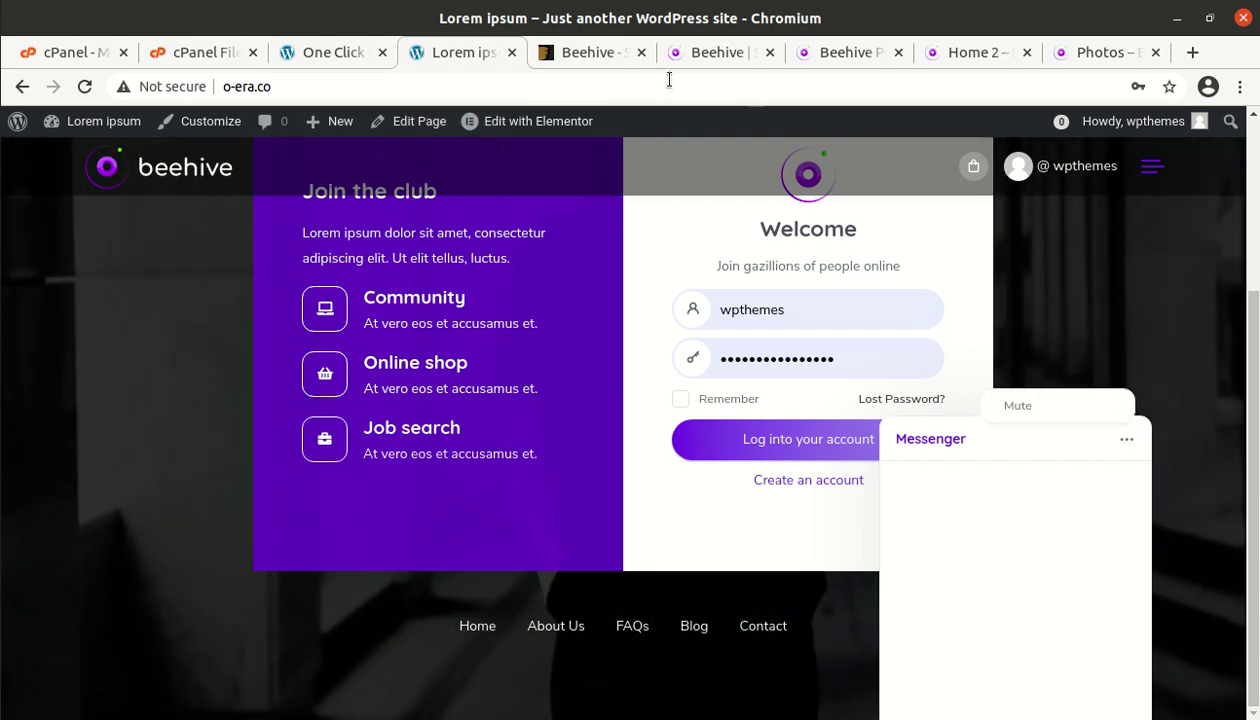
left_click(358, 52)
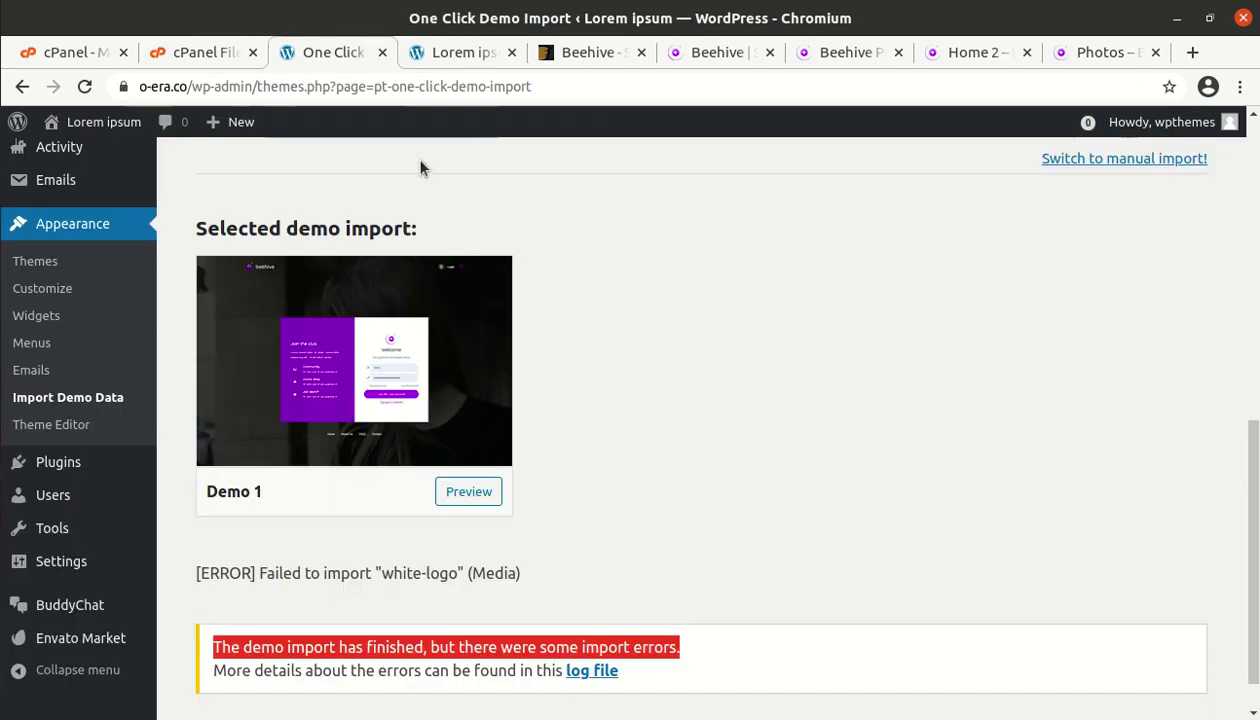
Step: Open Beehive's Theme Options page and look over the General Settings, including the Social Template Logo address
scroll(328, 217, "up", 6)
scroll(328, 217, "up", 5)
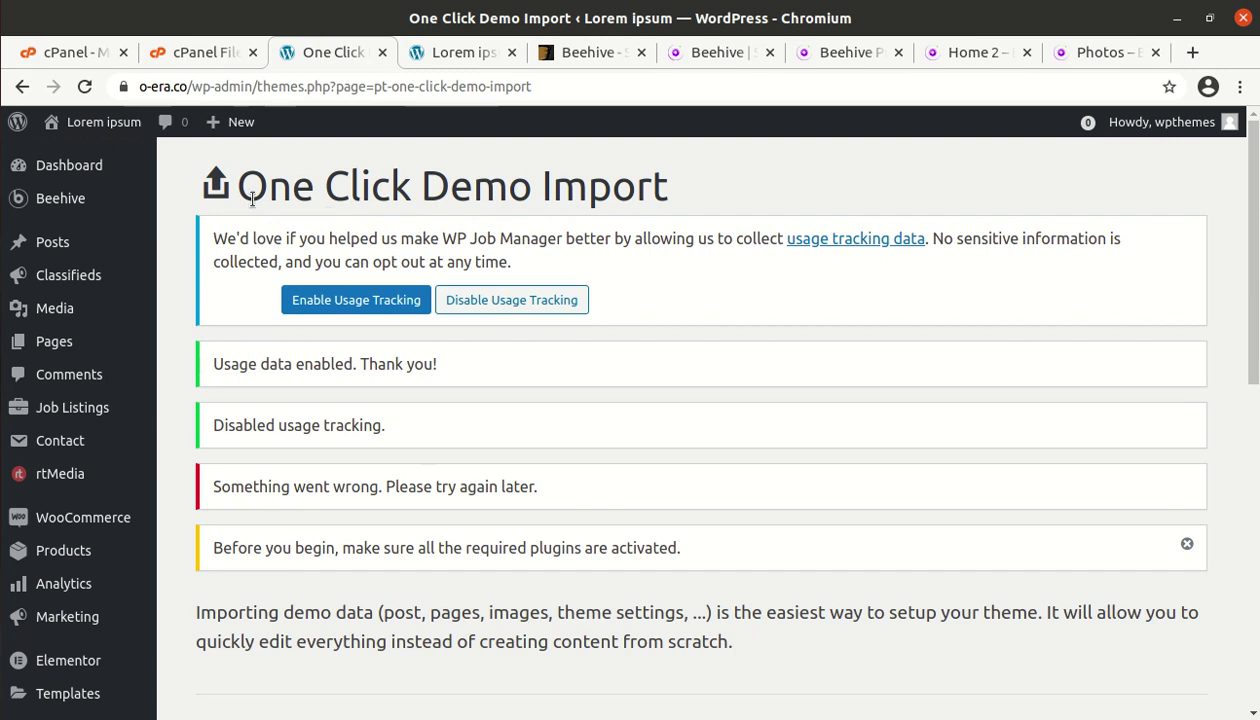
mouse_move(138, 165)
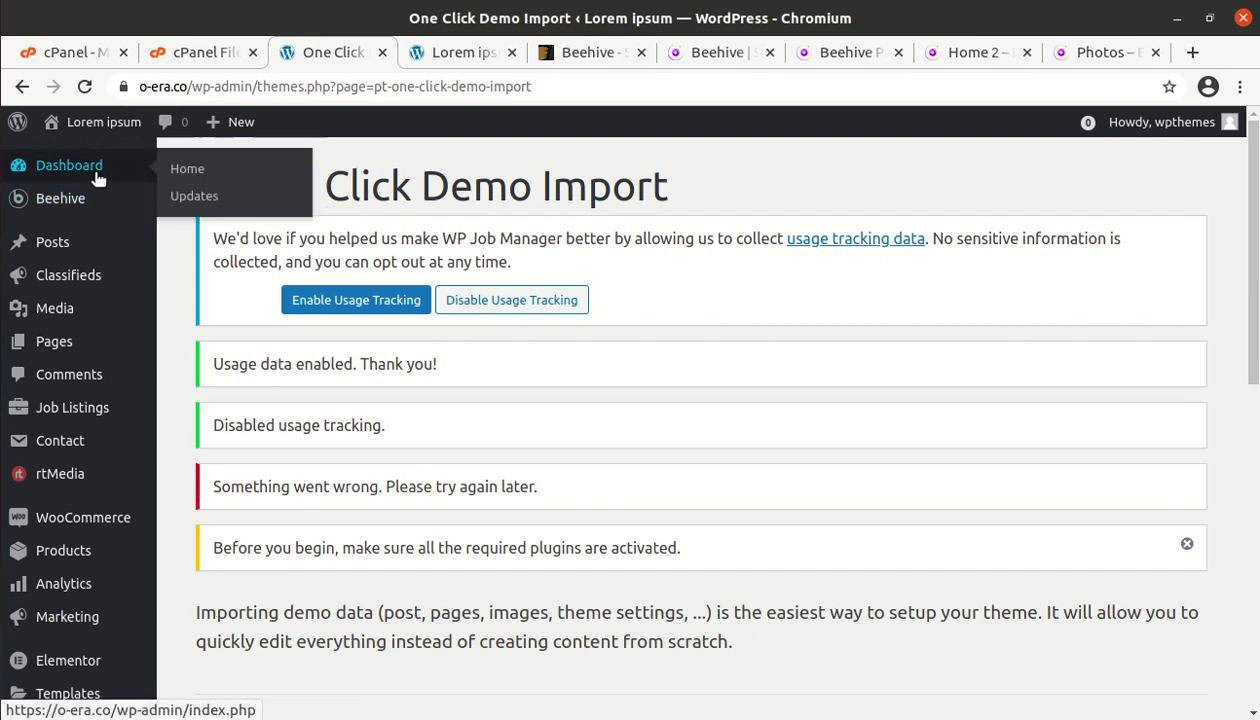
mouse_move(80, 215)
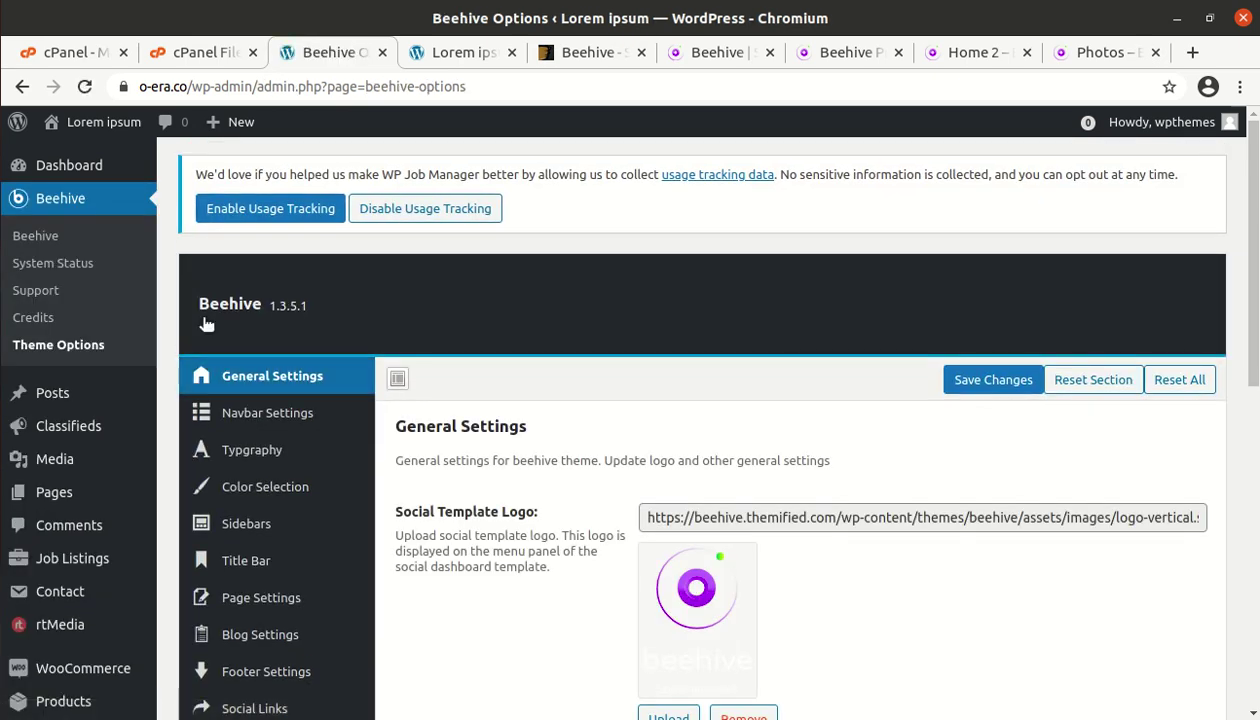
scroll(360, 520, "down", 5)
scroll(360, 520, "up", 4)
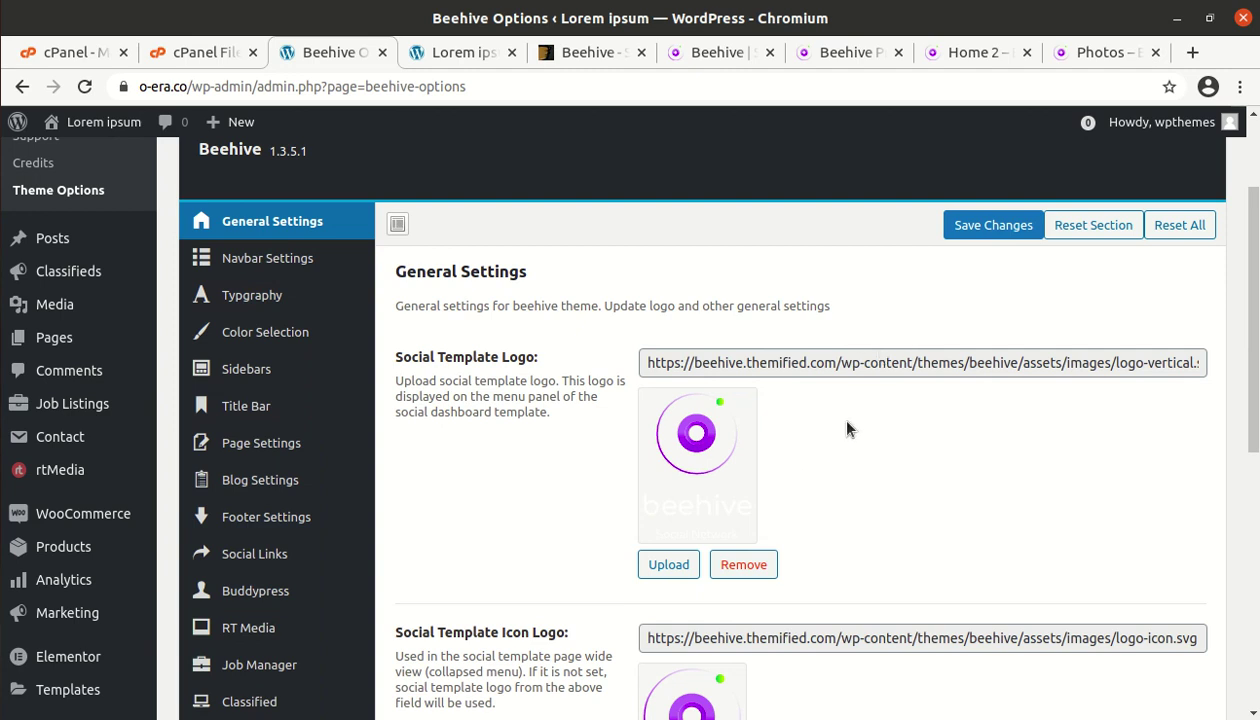
triple_click(941, 362)
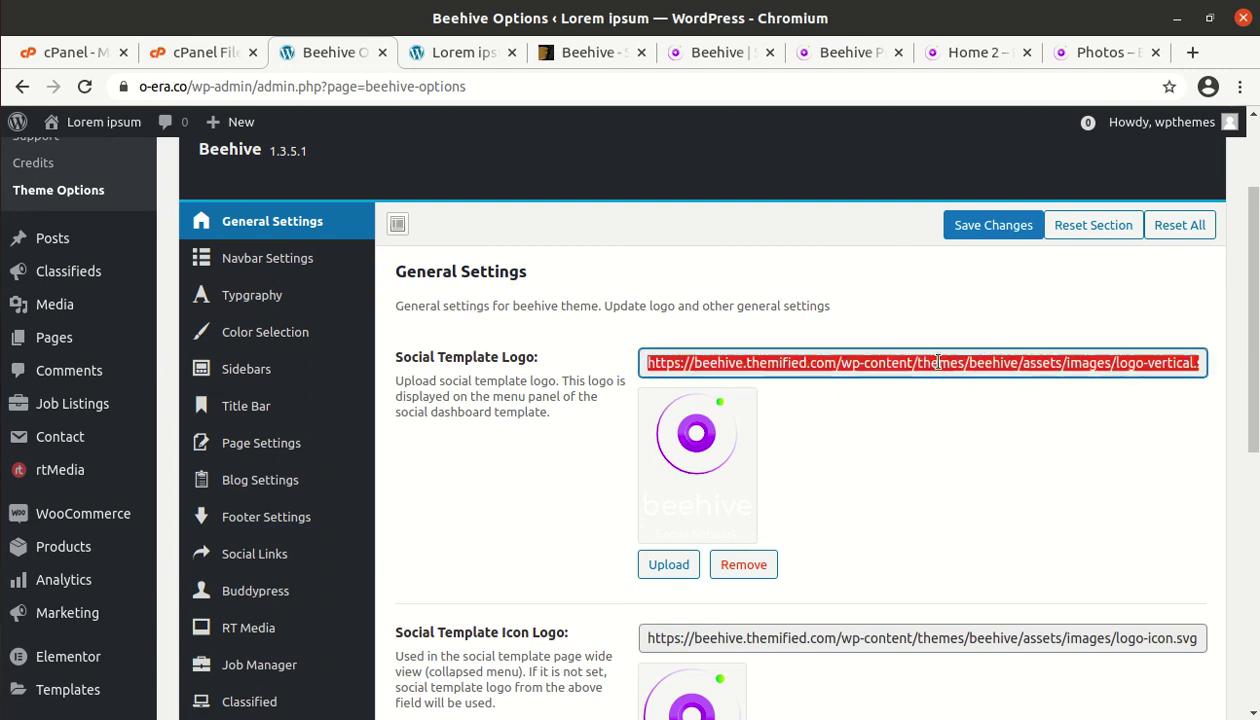
Step: Look through the Navbar Settings and Typography sections of the Beehive theme options
left_click(279, 266)
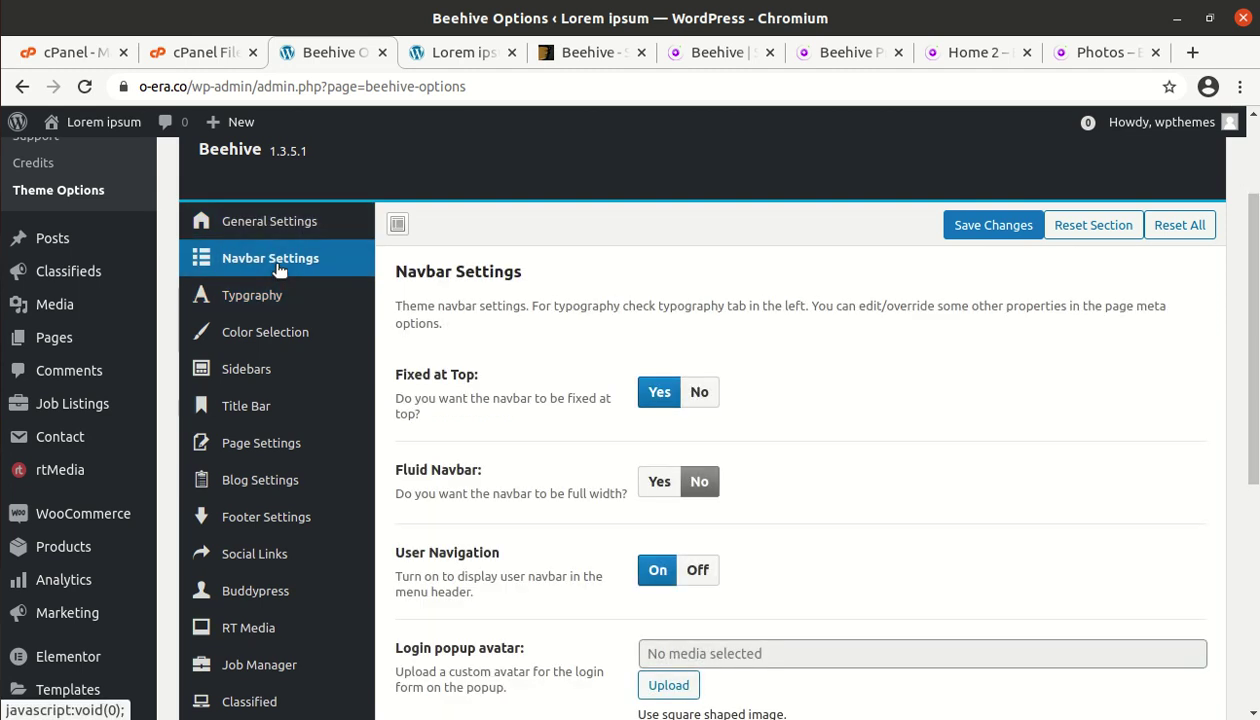
scroll(383, 358, "down", 4)
scroll(383, 358, "up", 3)
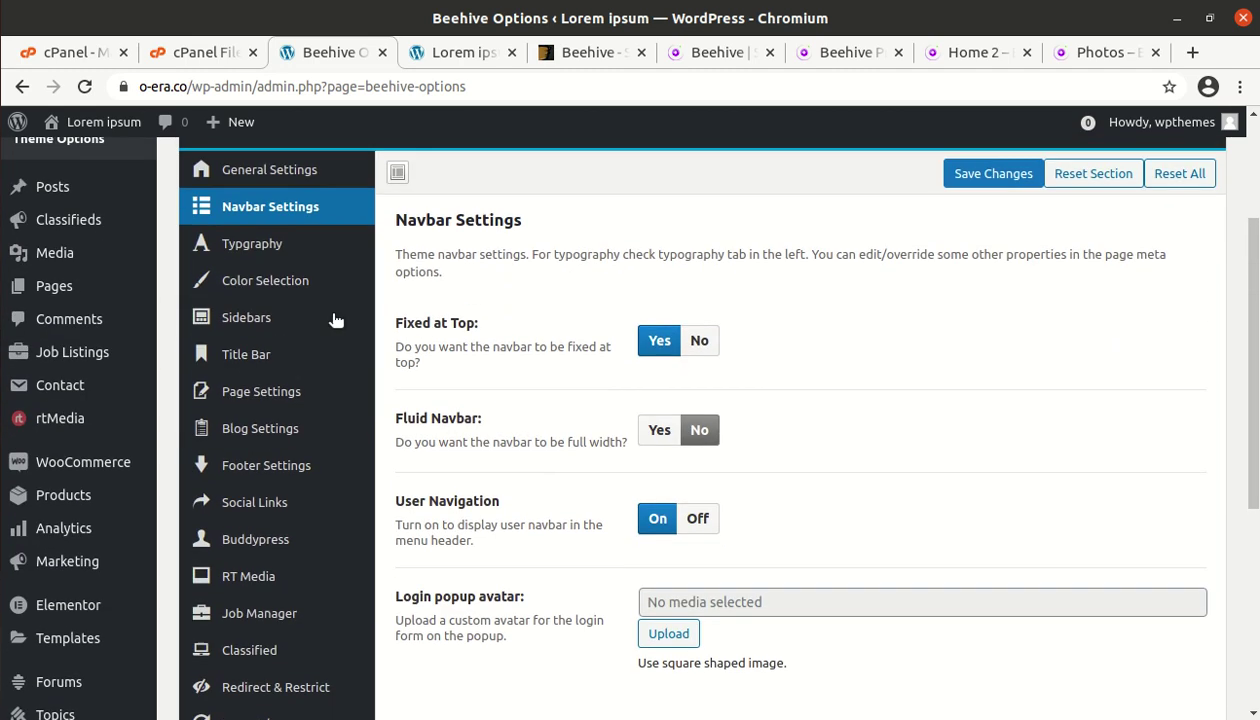
left_click(270, 252)
Step: Open the Color Selection section and examine the theme colors and info message colors
left_click(280, 284)
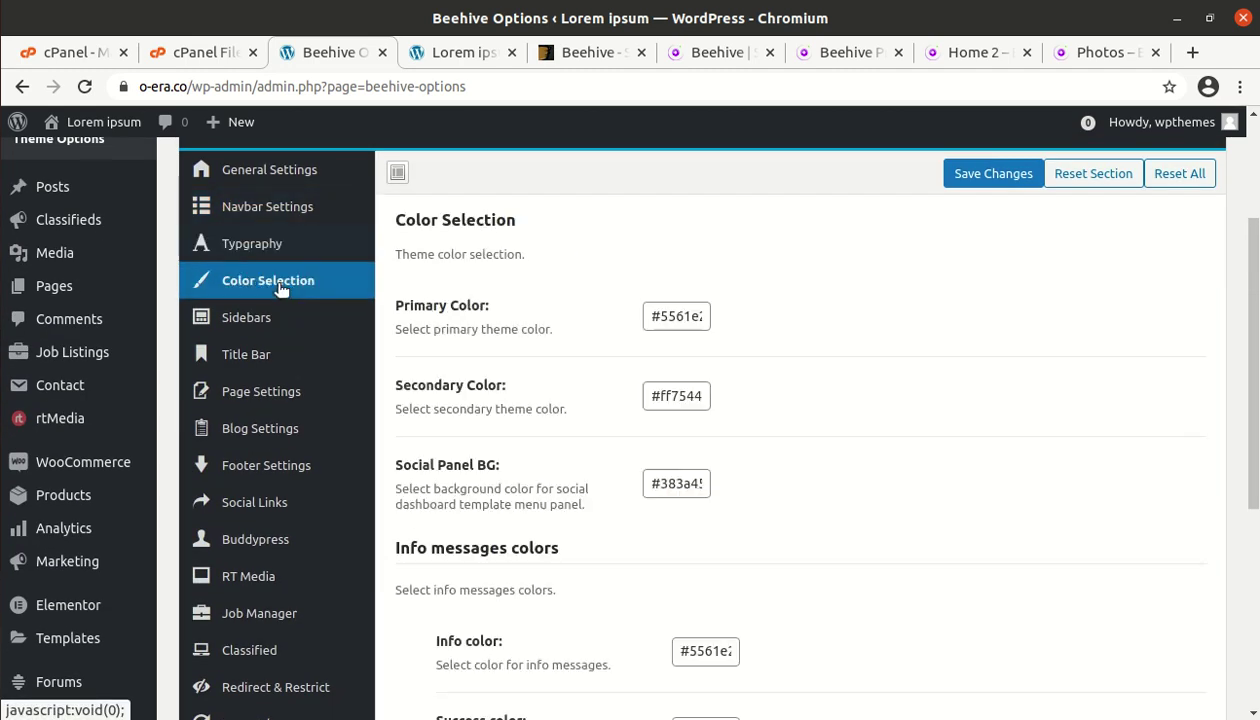
scroll(805, 318, "down", 4)
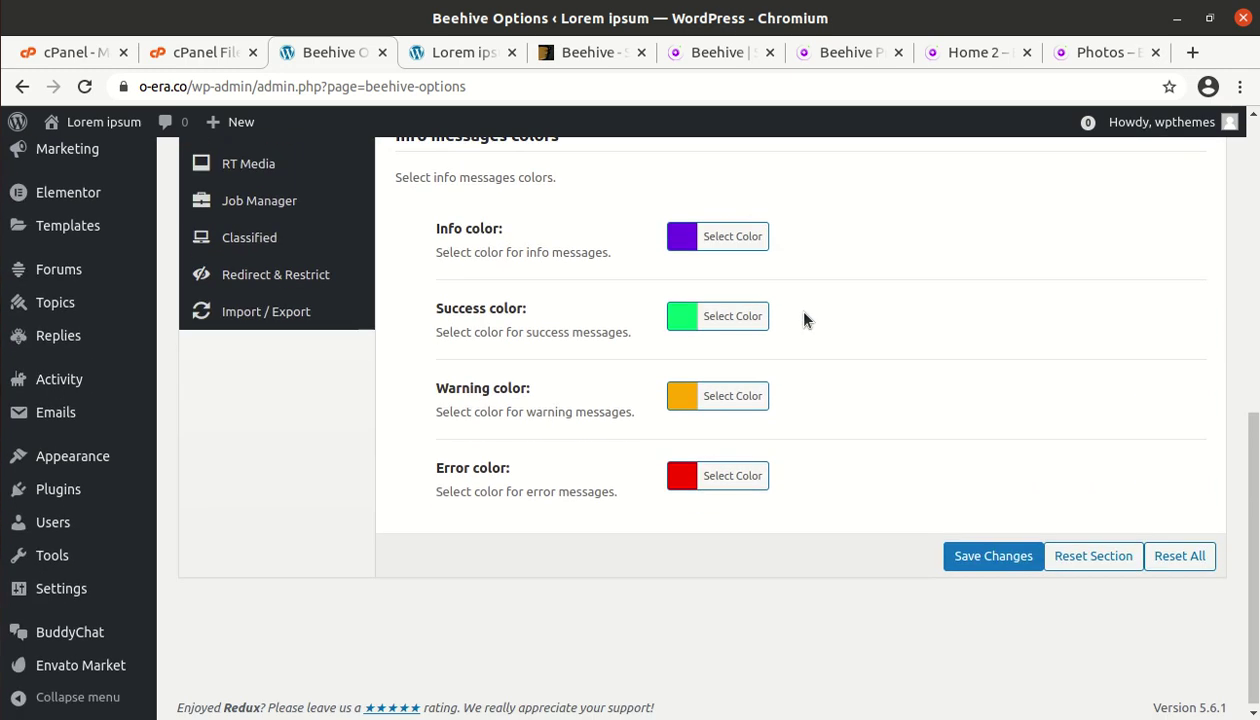
scroll(802, 318, "up", 3)
scroll(800, 320, "up", 2)
scroll(800, 320, "down", 3)
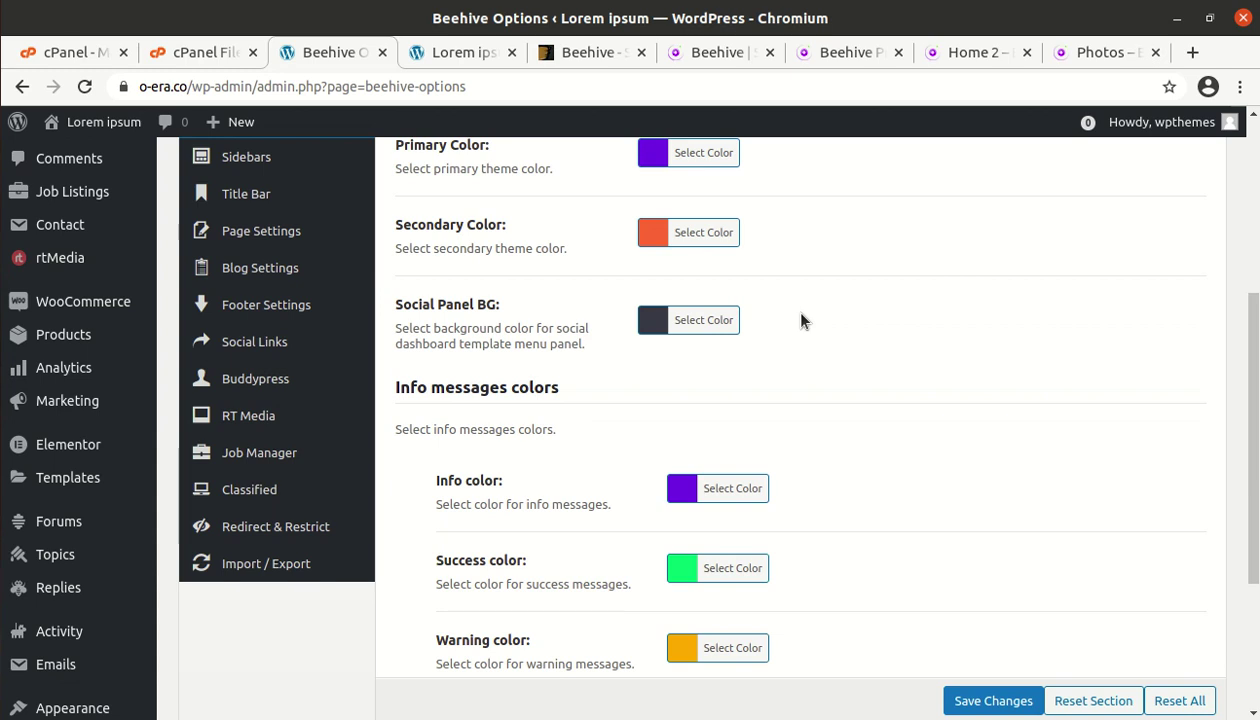
scroll(800, 320, "up", 1)
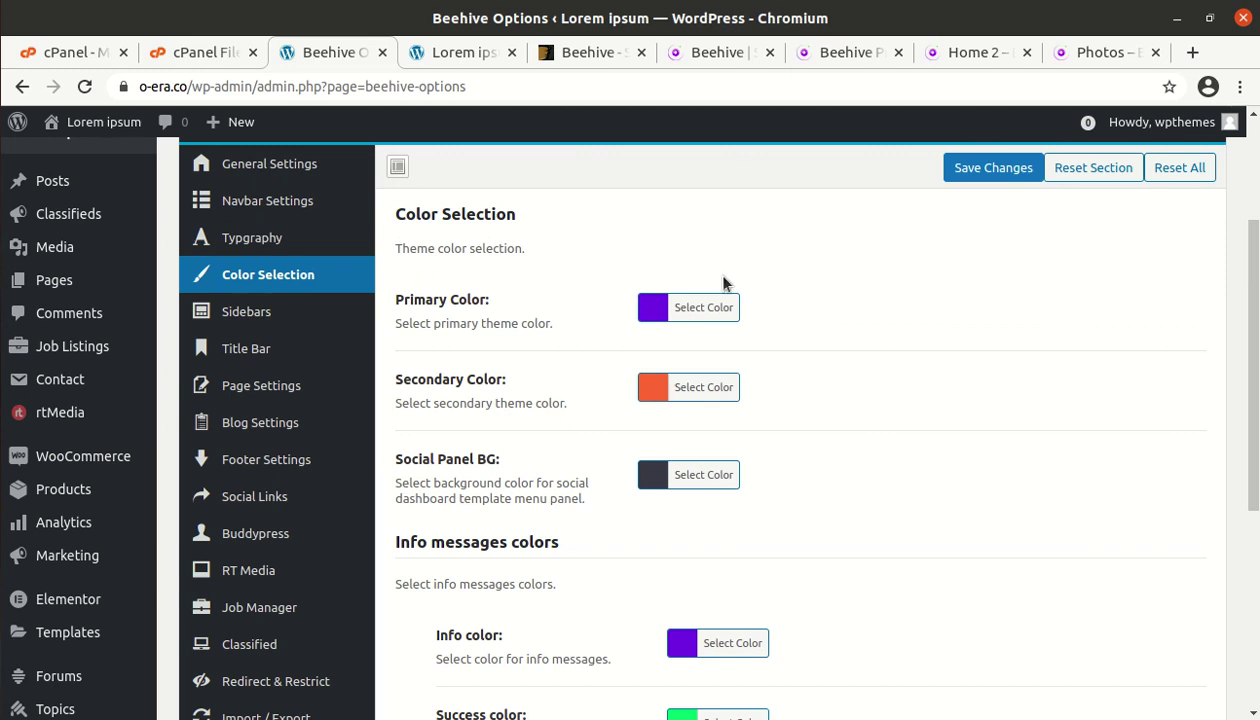
Step: Go through the Sidebars, Title Bar and Page Settings sections, including the 404 page options
left_click(296, 313)
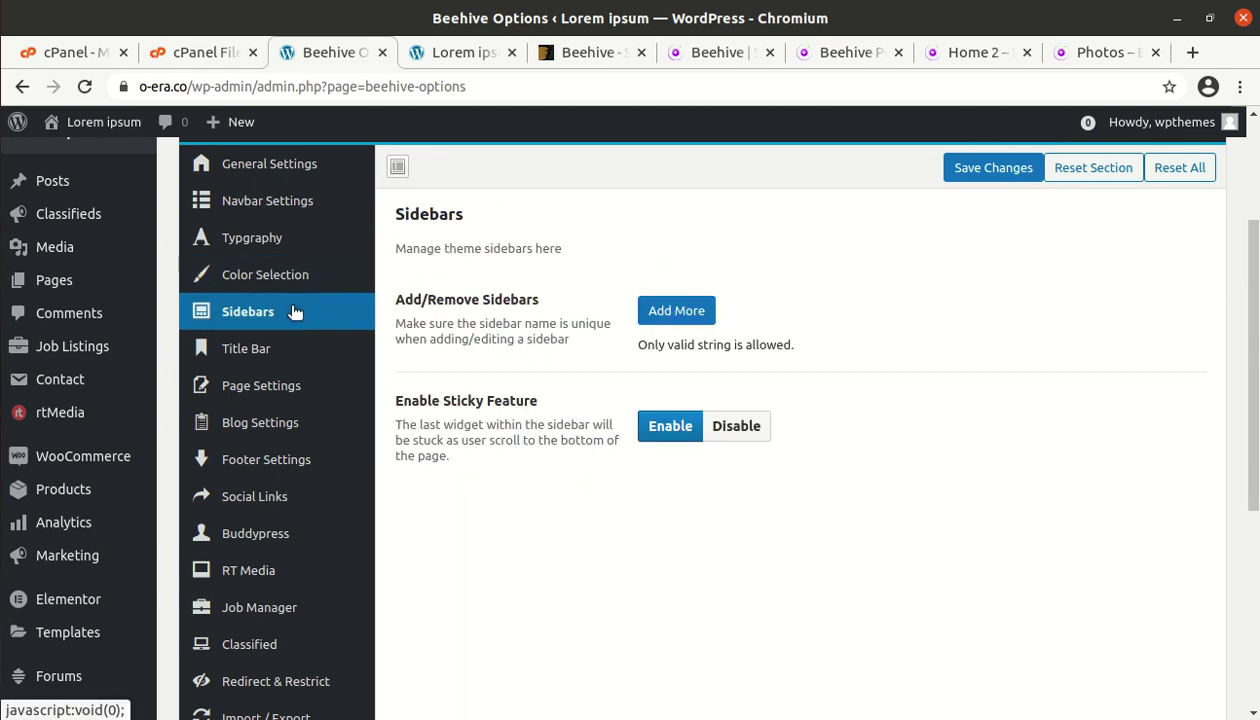
left_click(284, 352)
left_click(281, 403)
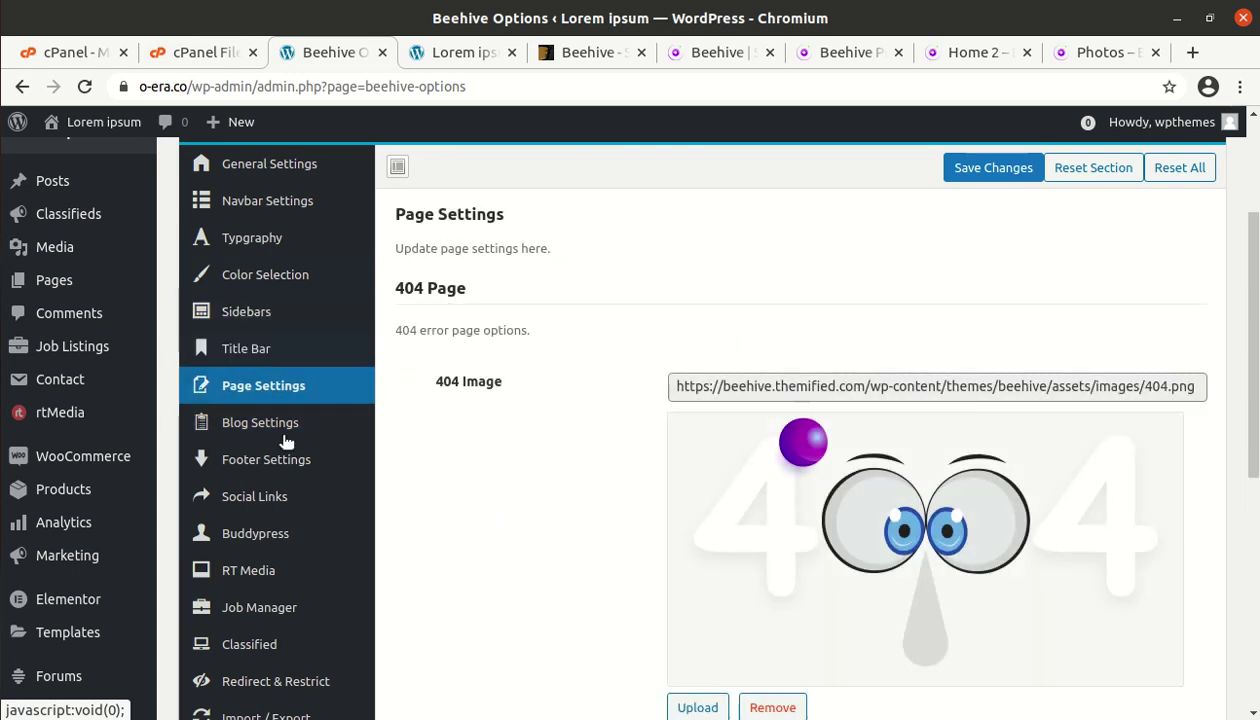
scroll(683, 427, "down", 2)
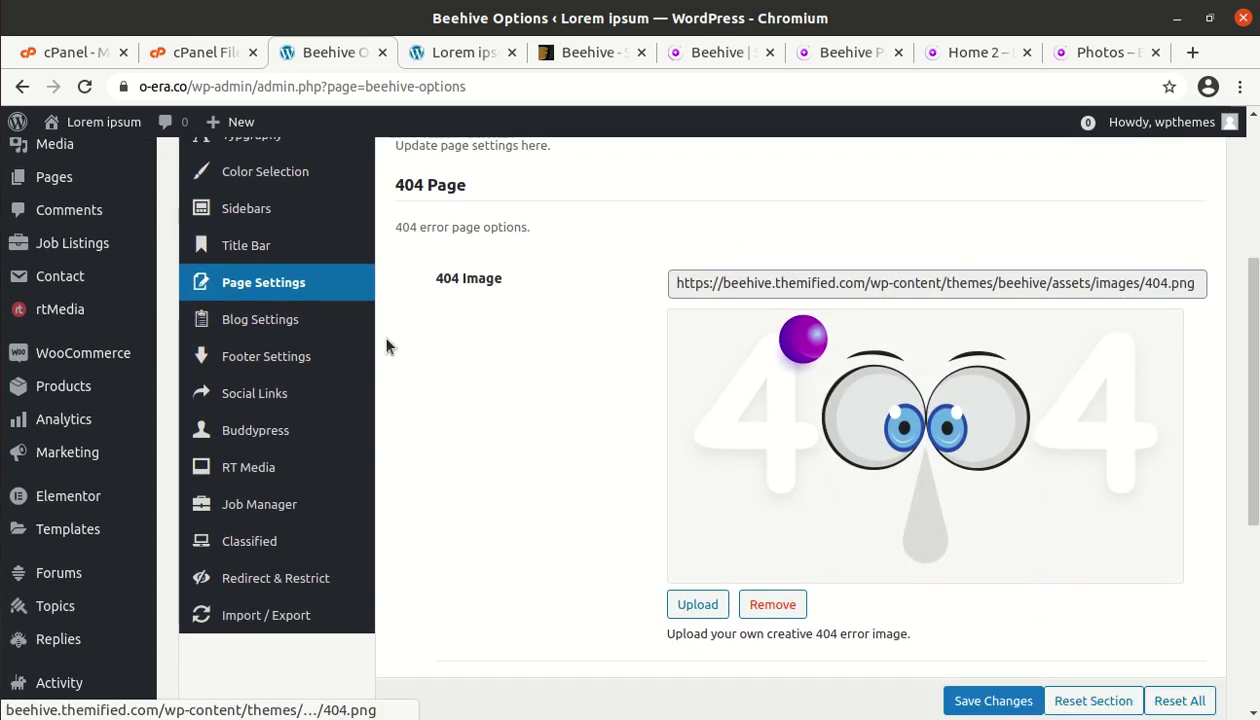
Step: Go through the theme options from Blog Settings, Footer Settings and Social Links to Buddypress, RT Media and Job Manager
left_click(279, 322)
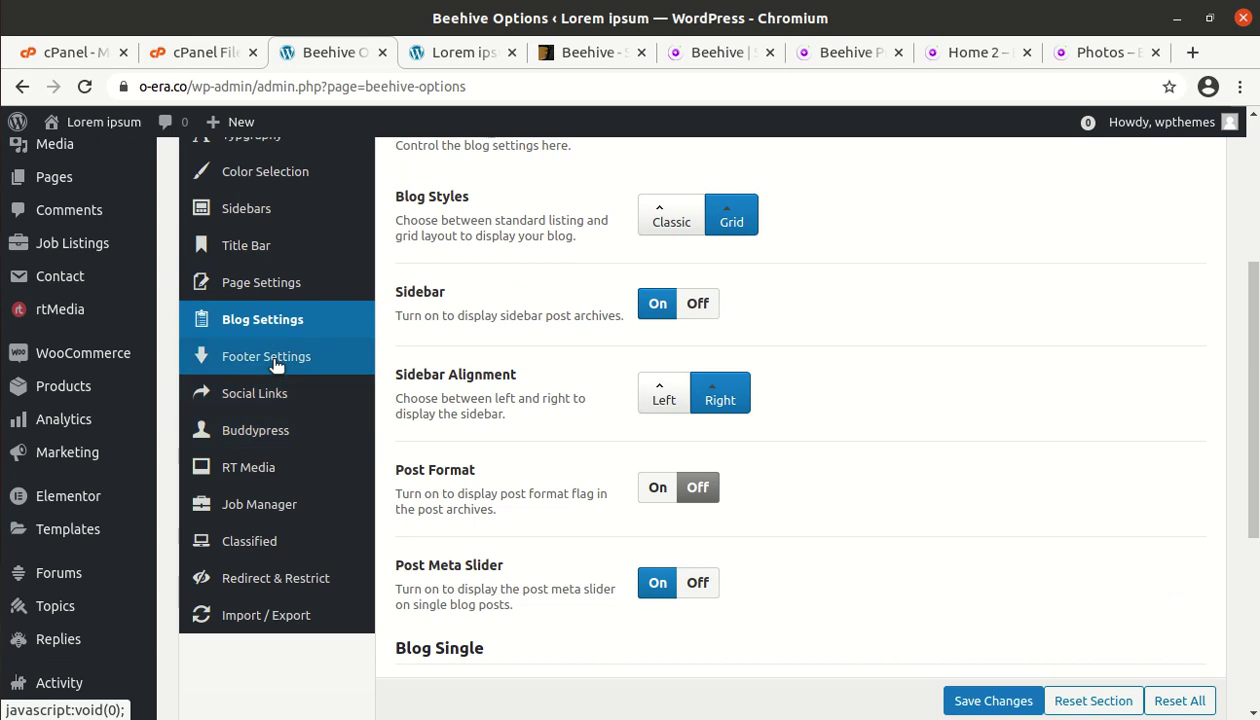
left_click(277, 362)
left_click(281, 394)
left_click(279, 442)
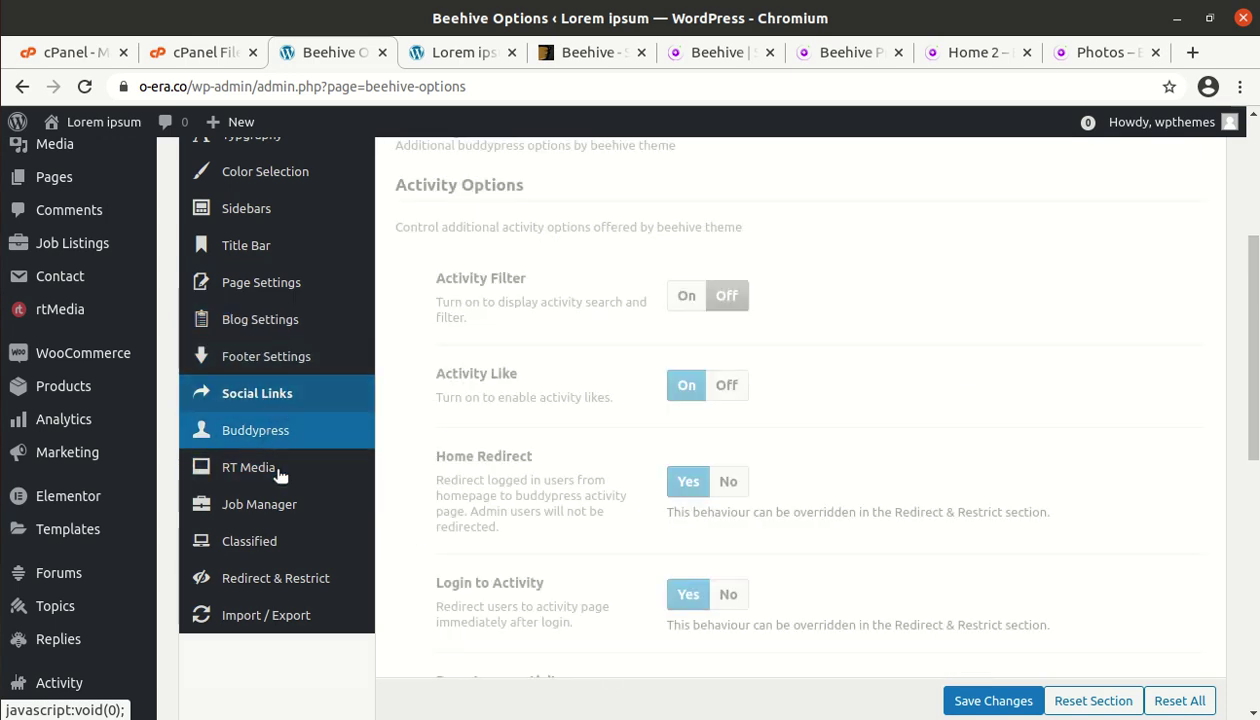
left_click(273, 470)
left_click(268, 507)
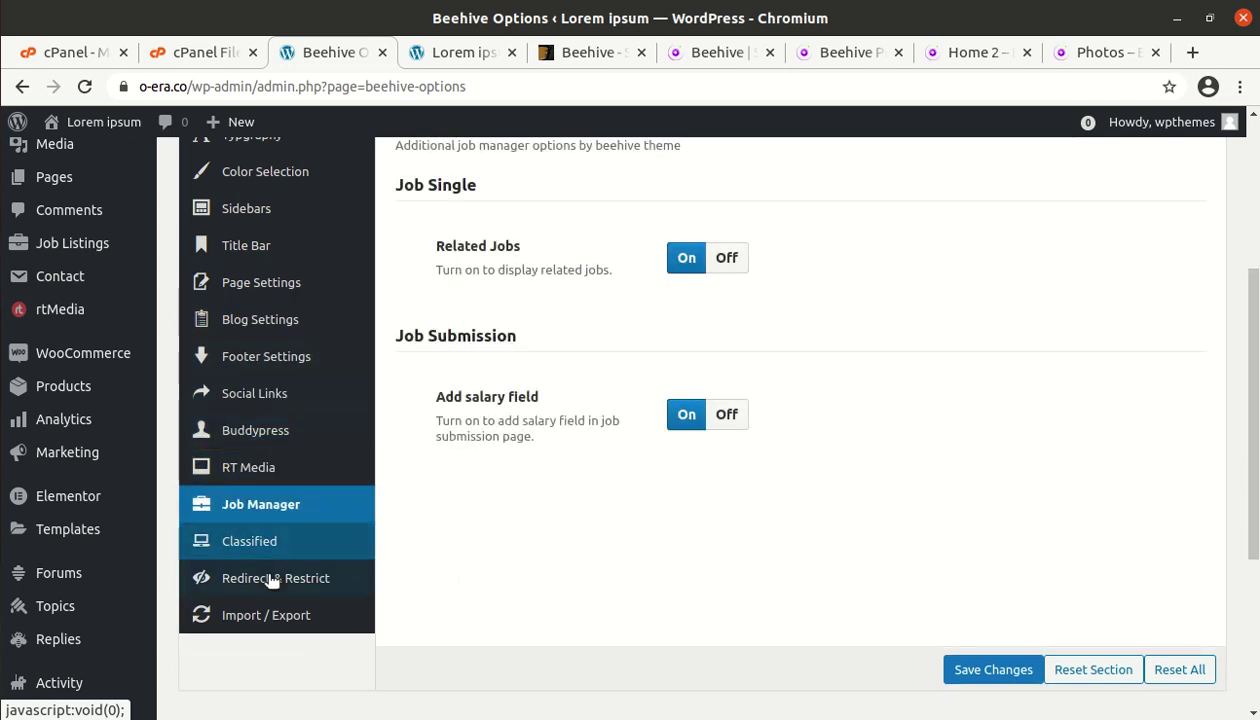
Step: Look over the Classified, Redirect & Restrict and Import / Export sections of the theme options
left_click(262, 546)
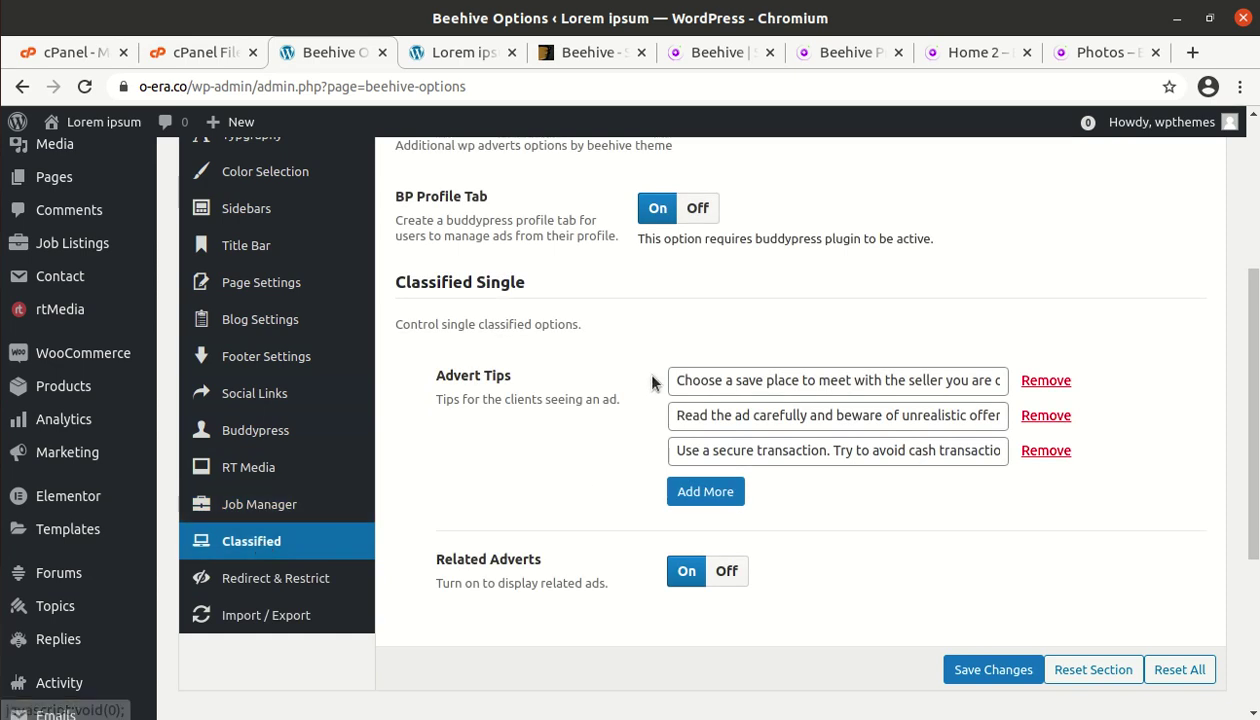
left_click(283, 584)
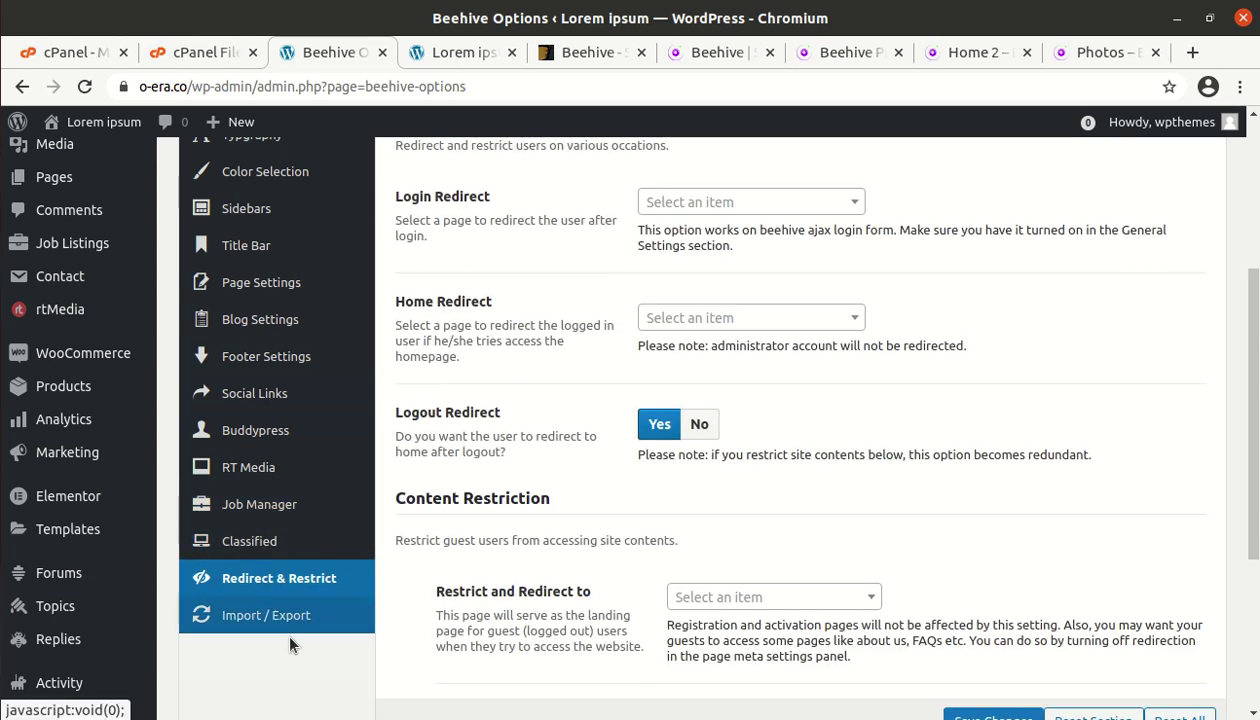
left_click(270, 618)
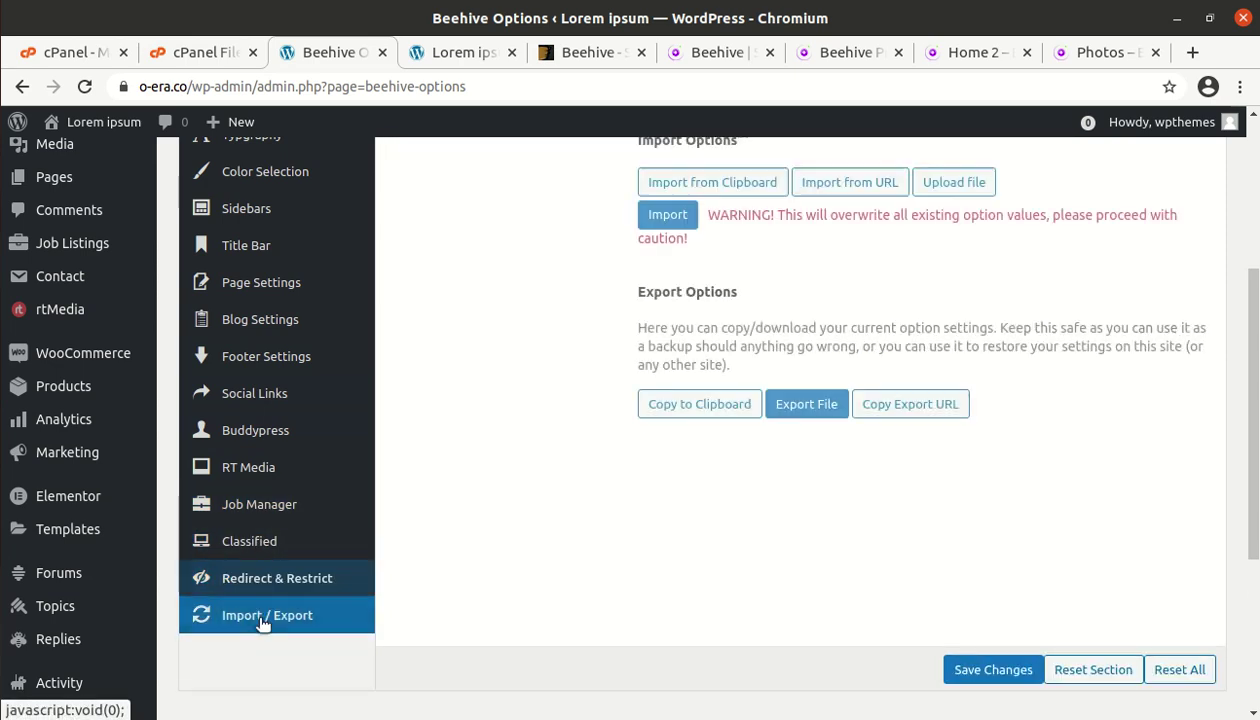
scroll(243, 487, "up", 5)
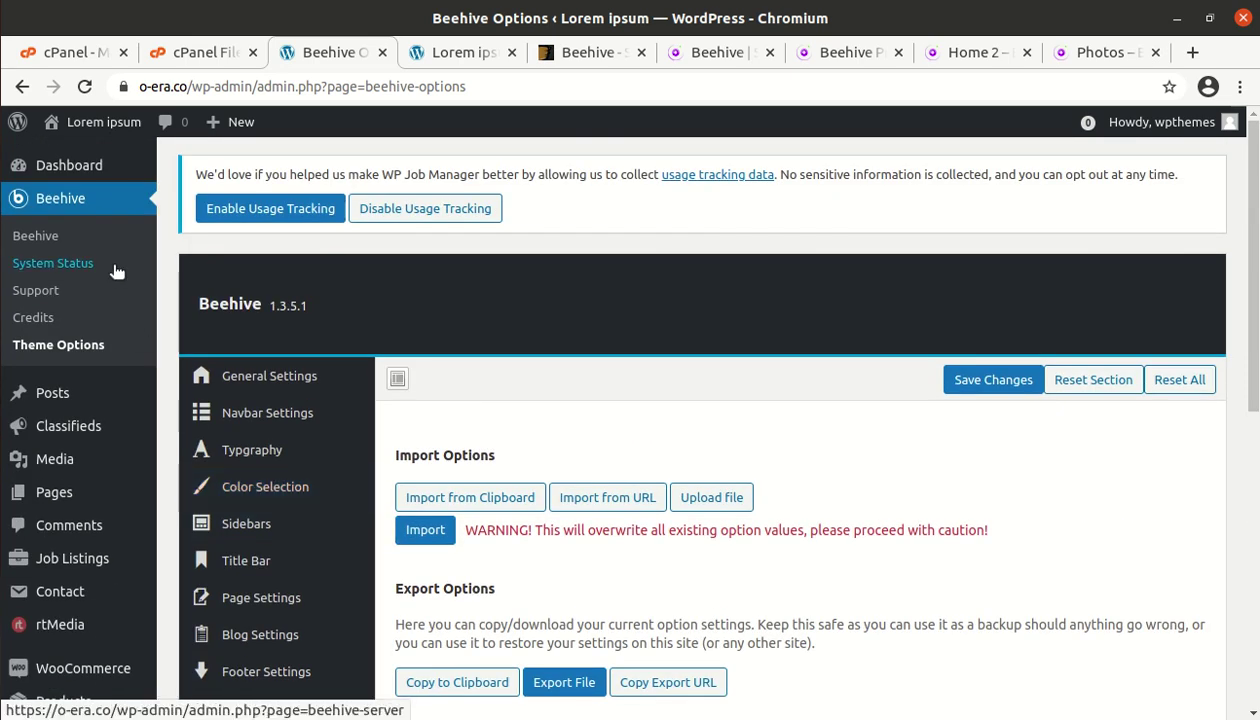
scroll(880, 437, "down", 3)
scroll(847, 433, "up", 3)
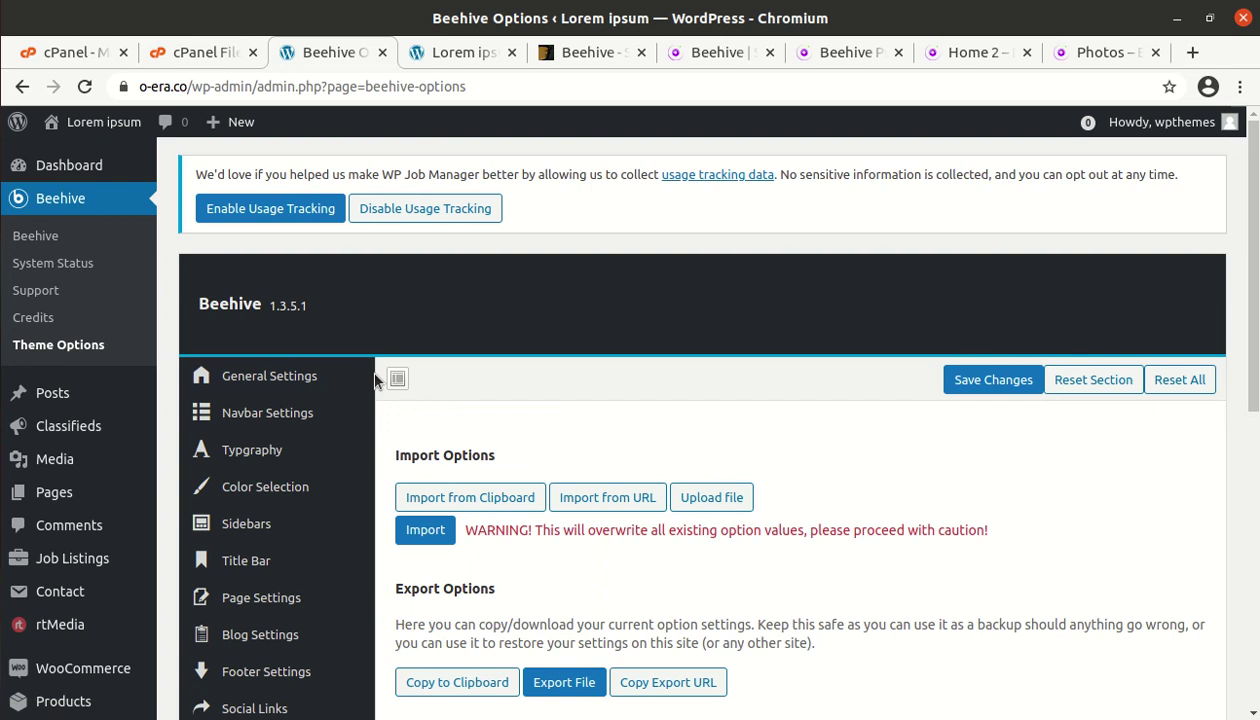
Step: Open the list of all classifieds to see the imported adverts
scroll(370, 370, "down", 1)
mouse_move(52, 282)
mouse_move(82, 318)
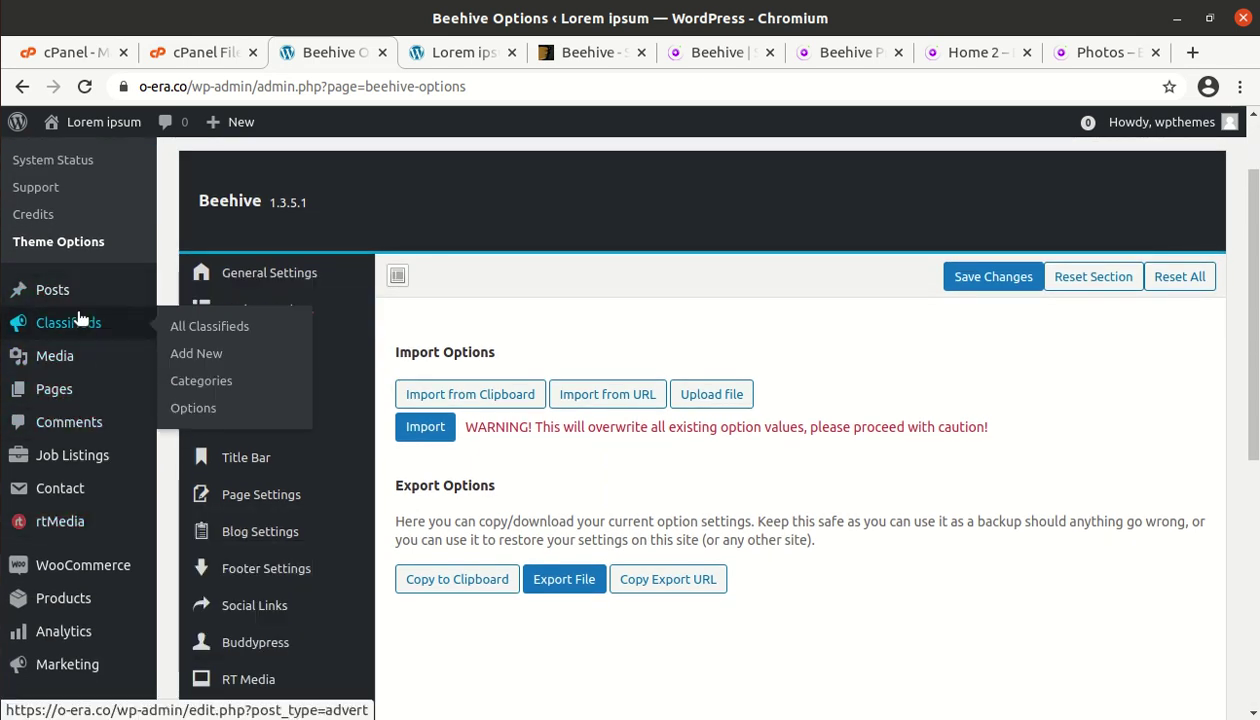
left_click(178, 330)
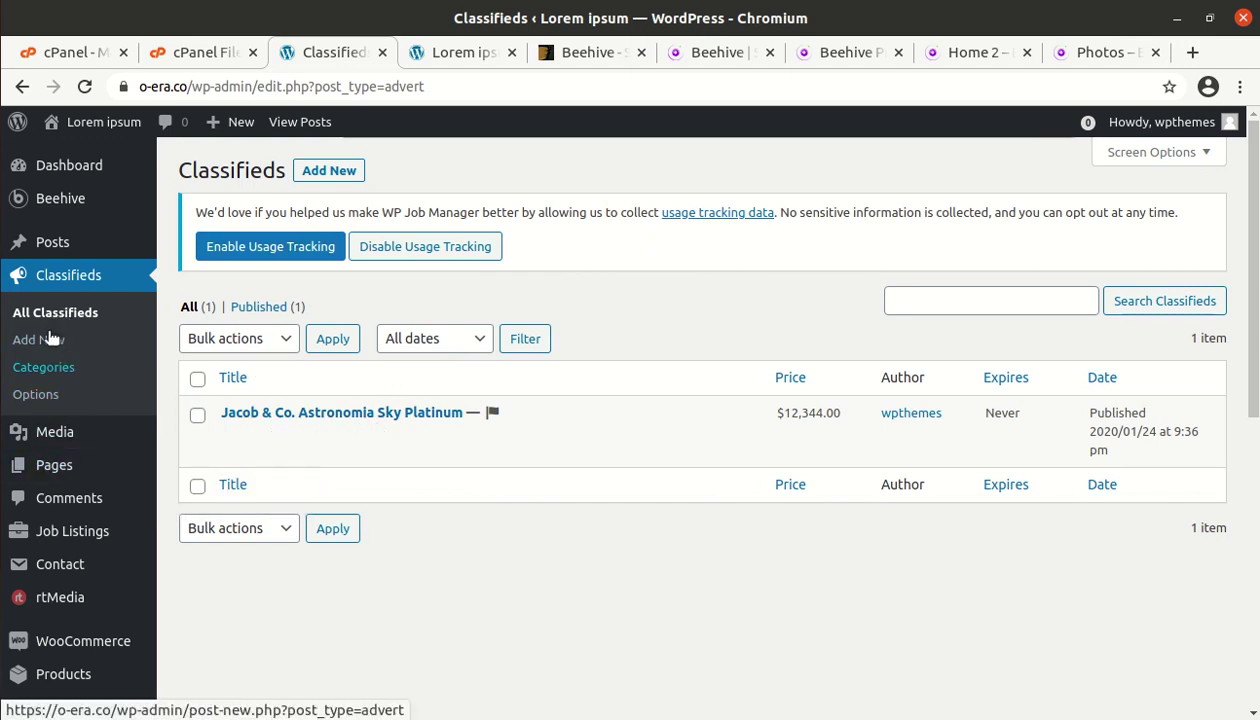
Step: Open the Job Listings page and look through the imported jobs
mouse_move(79, 436)
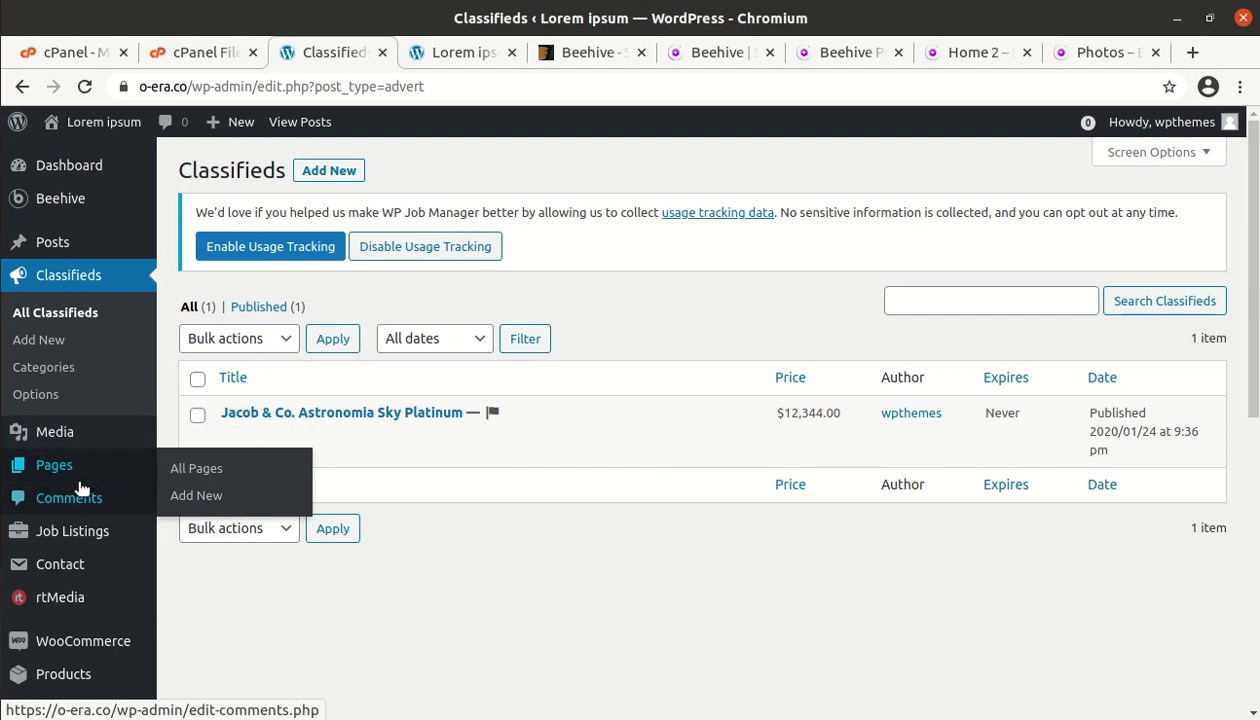
mouse_move(80, 540)
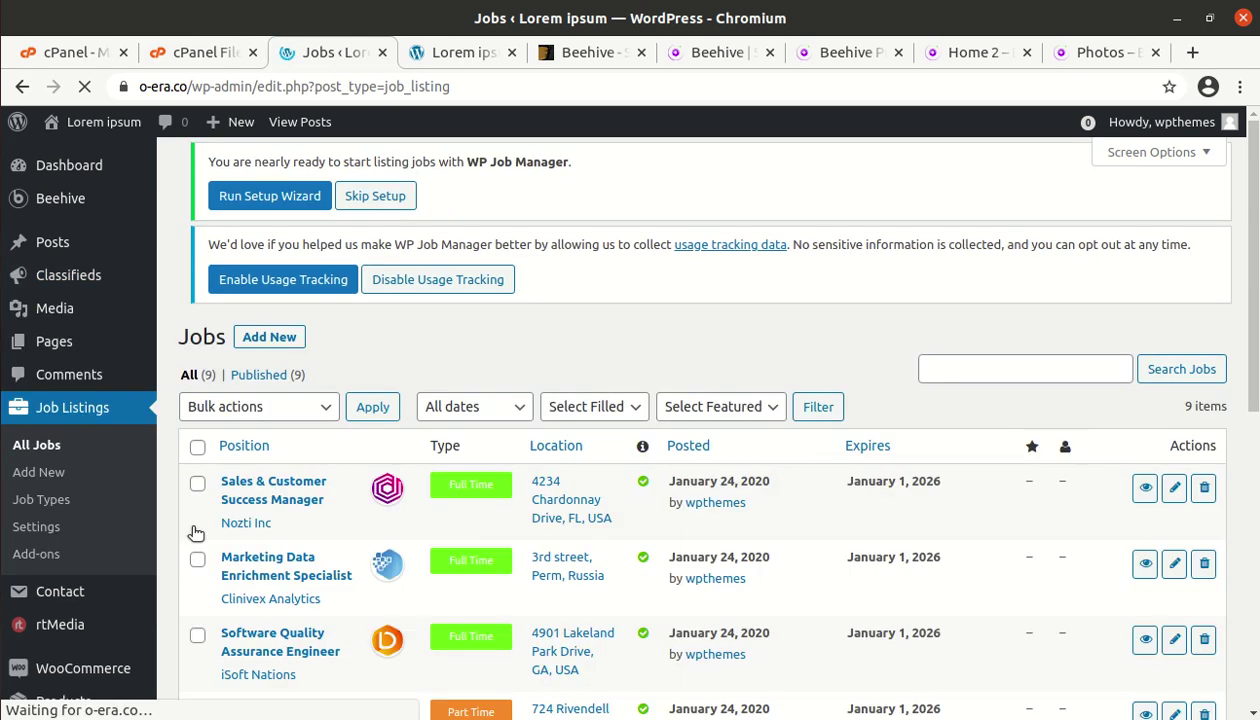
scroll(660, 448, "down", 5)
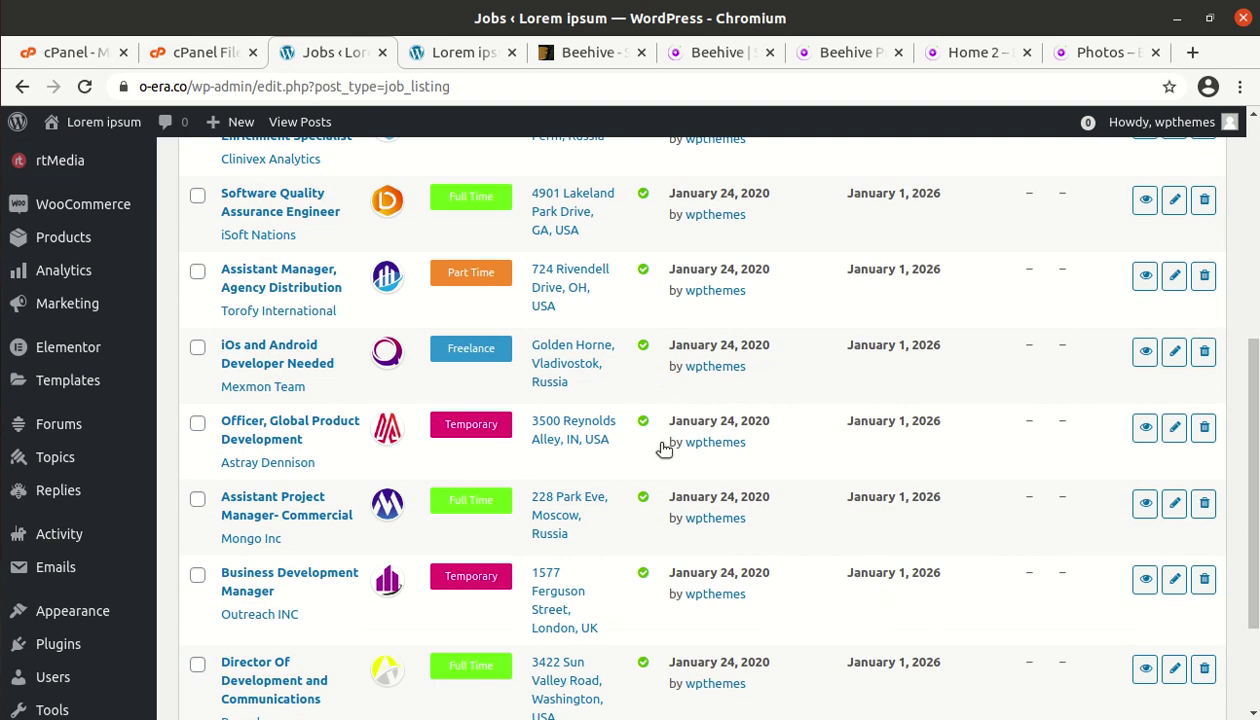
scroll(660, 450, "up", 5)
scroll(425, 427, "down", 1)
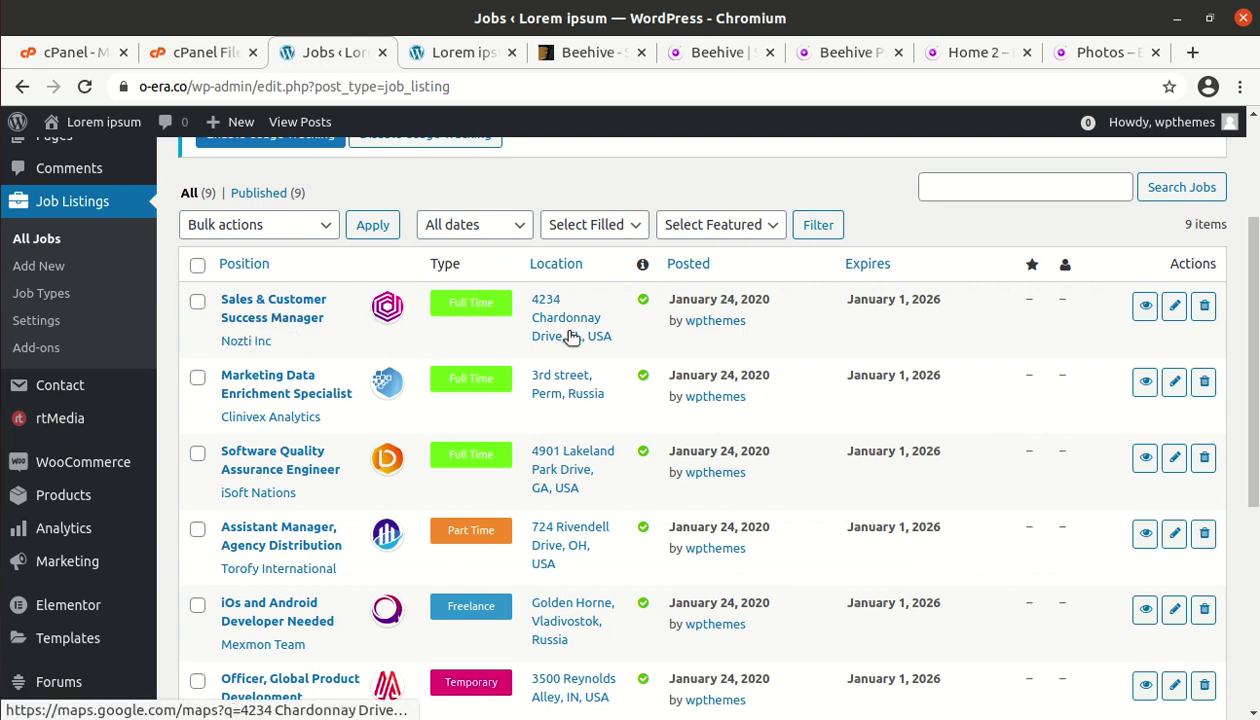
scroll(555, 420, "down", 5)
scroll(975, 352, "up", 3)
scroll(637, 397, "up", 3)
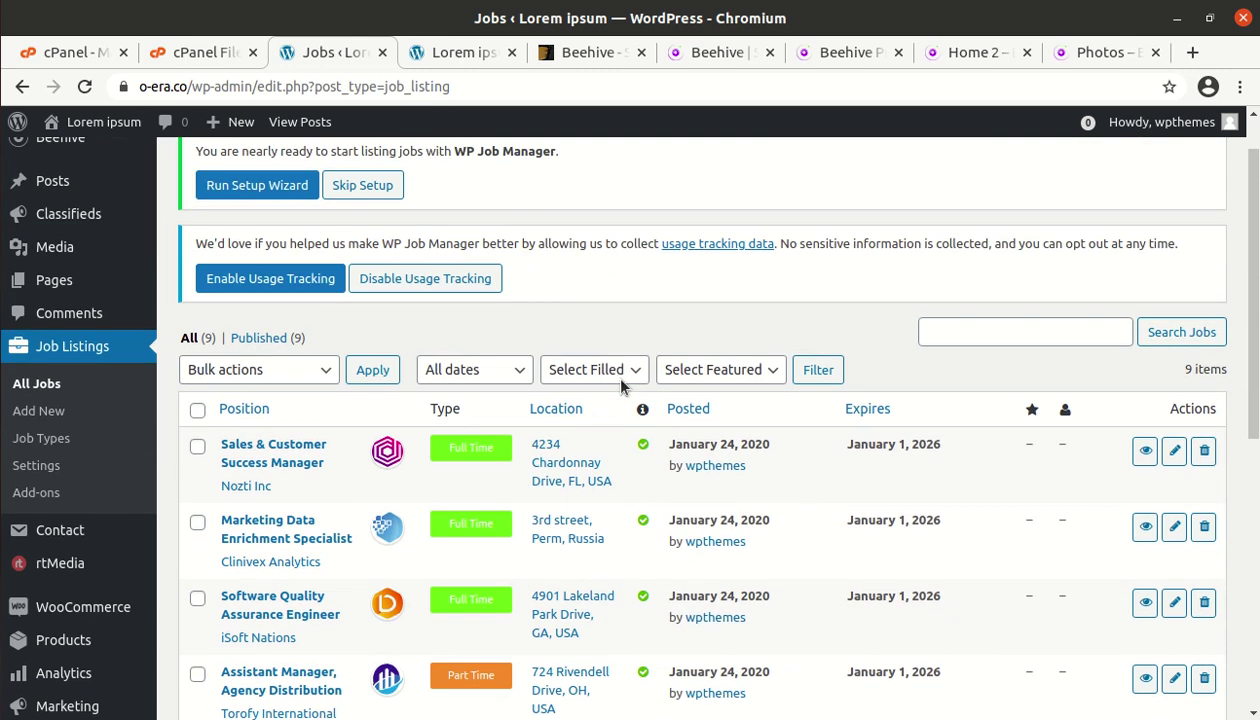
Step: Open the BuddyChat options in a new tab and look over the messenger settings
scroll(366, 308, "down", 3)
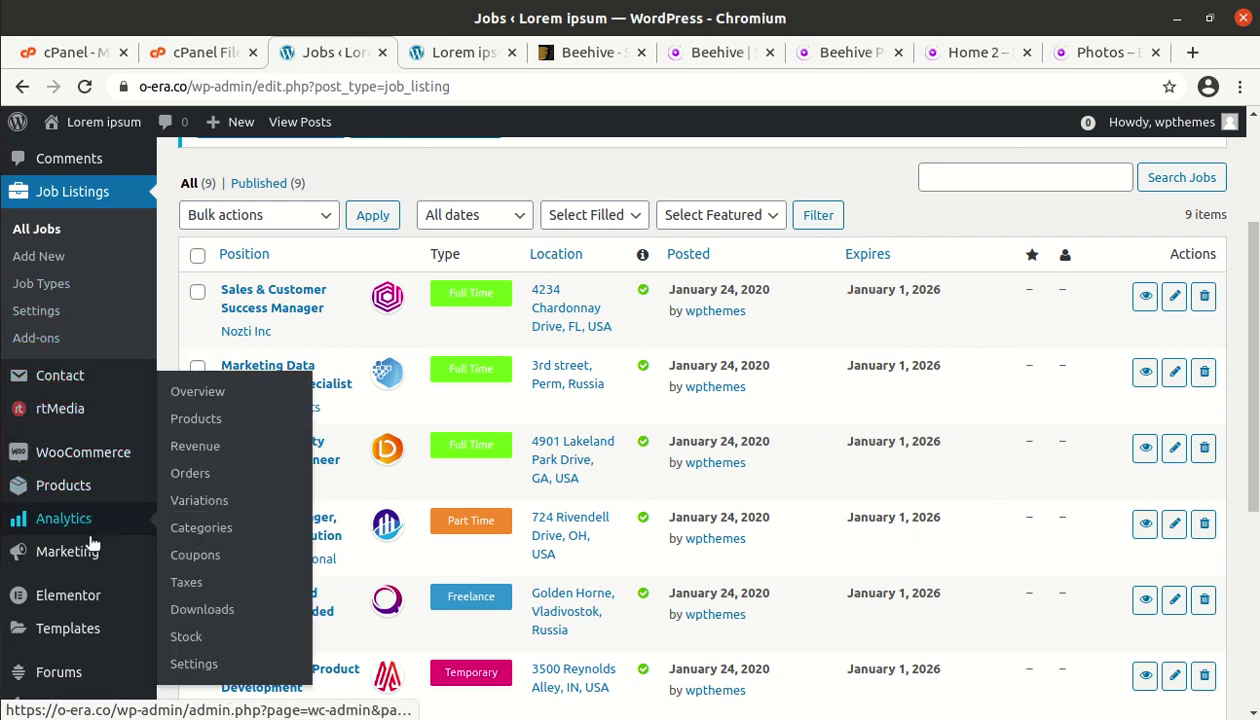
scroll(98, 598, "down", 5)
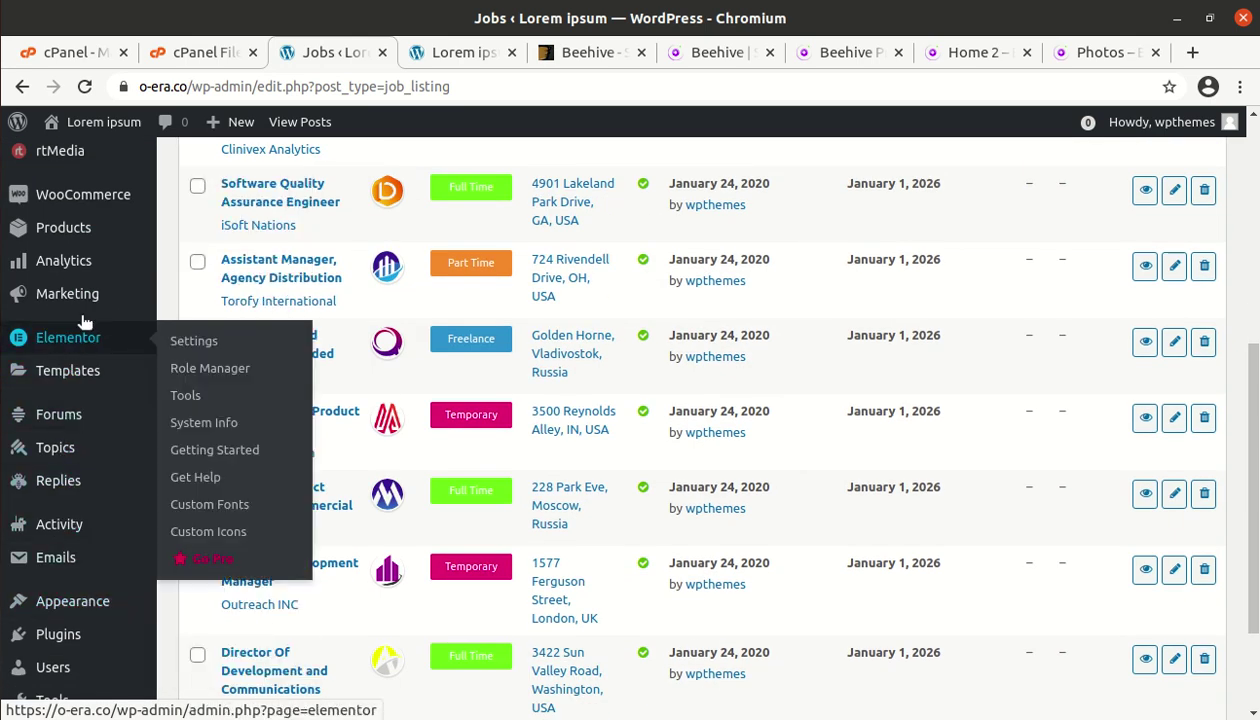
scroll(97, 352, "down", 3)
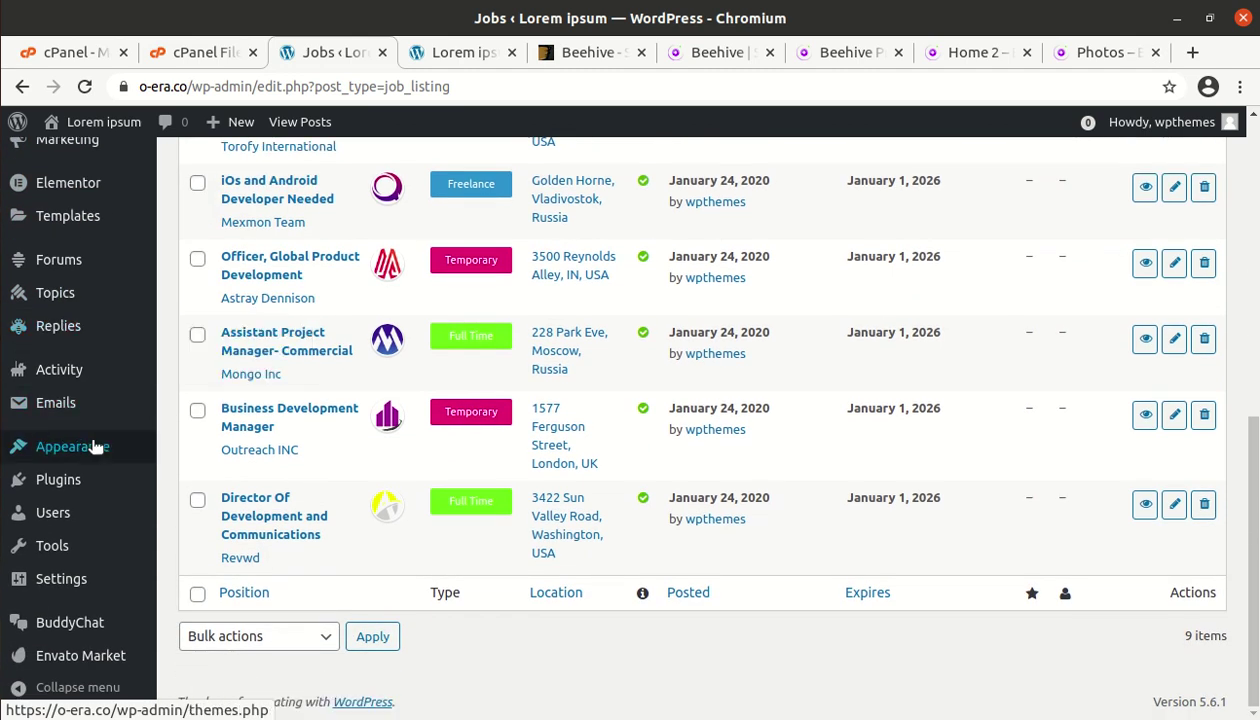
middle_click(90, 628)
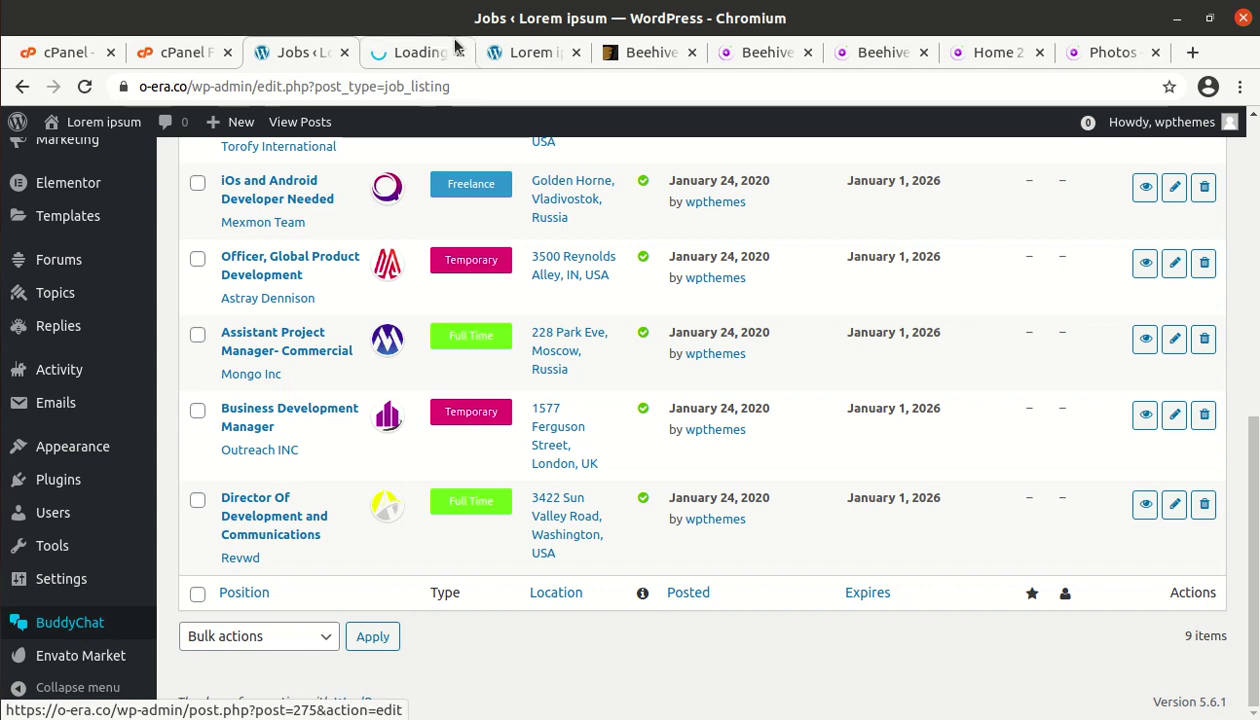
left_click(415, 52)
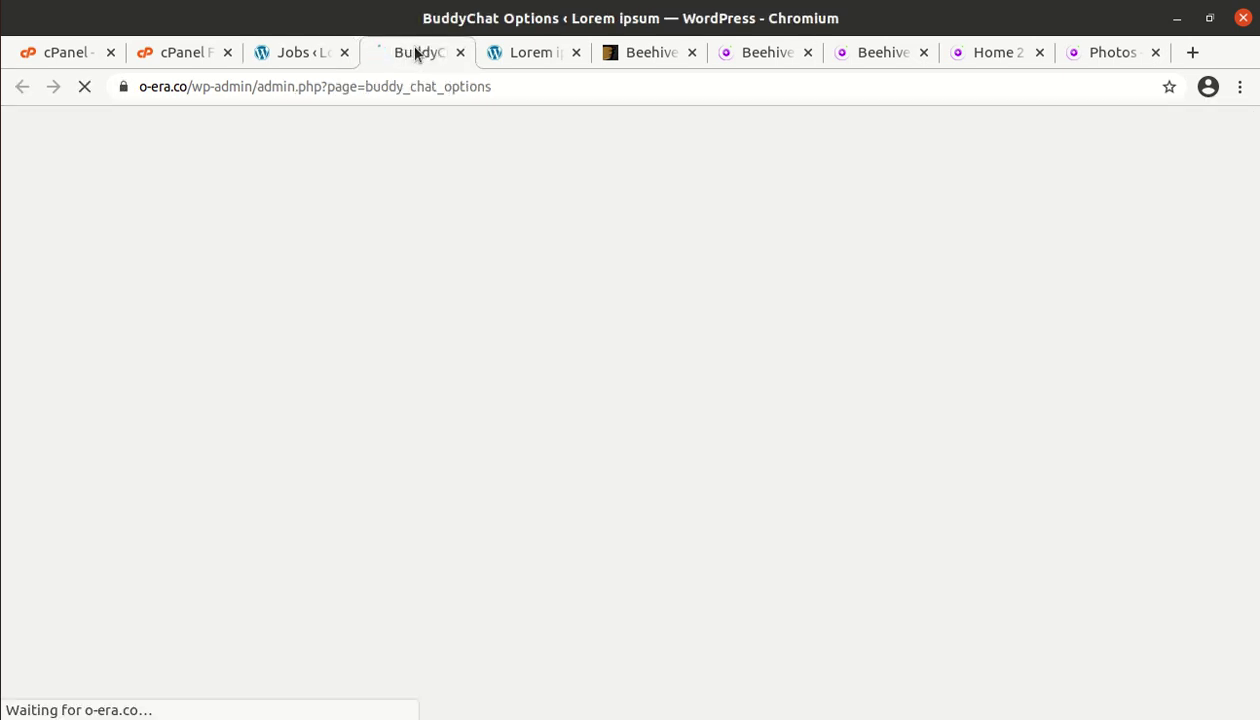
scroll(540, 440, "down", 5)
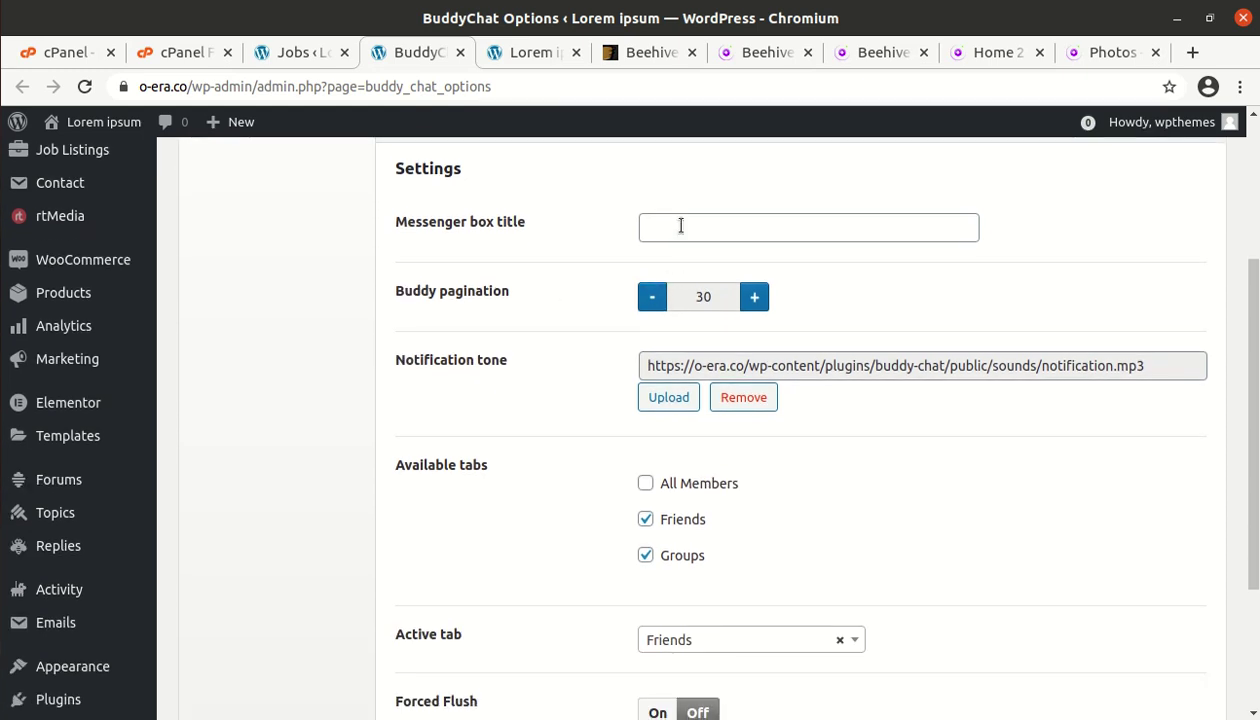
Step: Examine the rest of the BuddyChat settings, including the notification tone, available tabs, active tab and Forced Flush
scroll(716, 555, "down", 2)
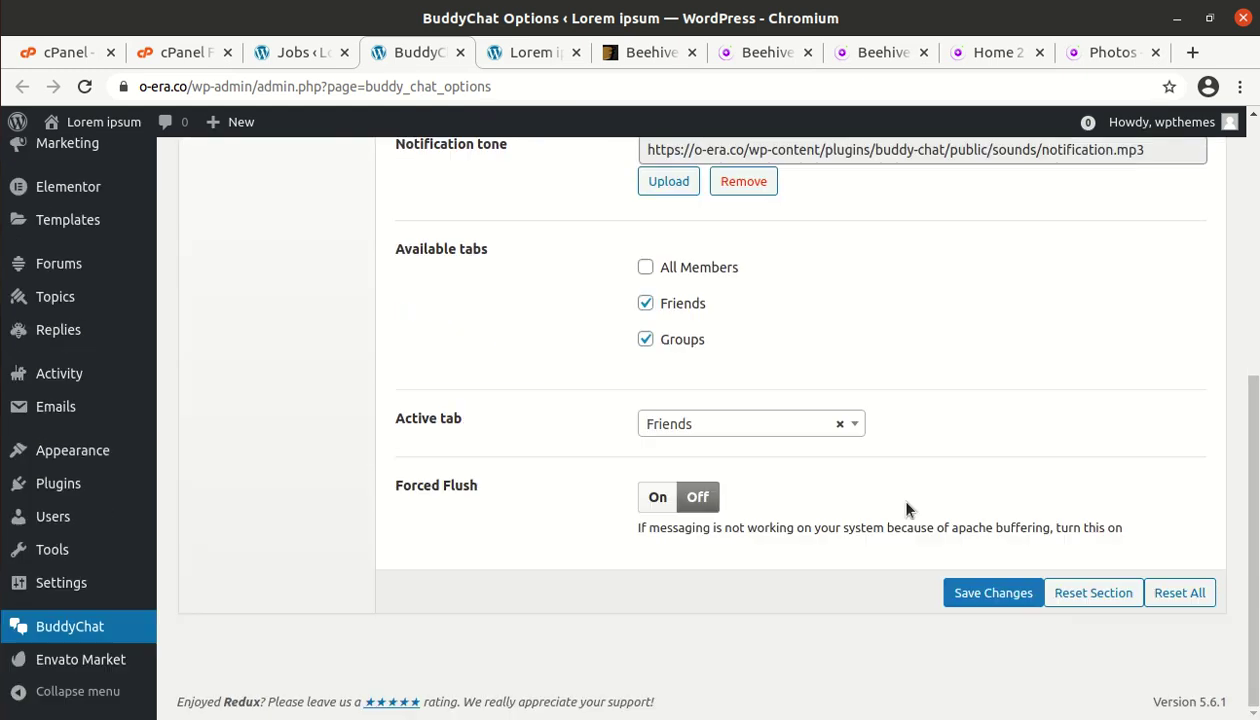
scroll(822, 405, "up", 4)
scroll(267, 428, "down", 4)
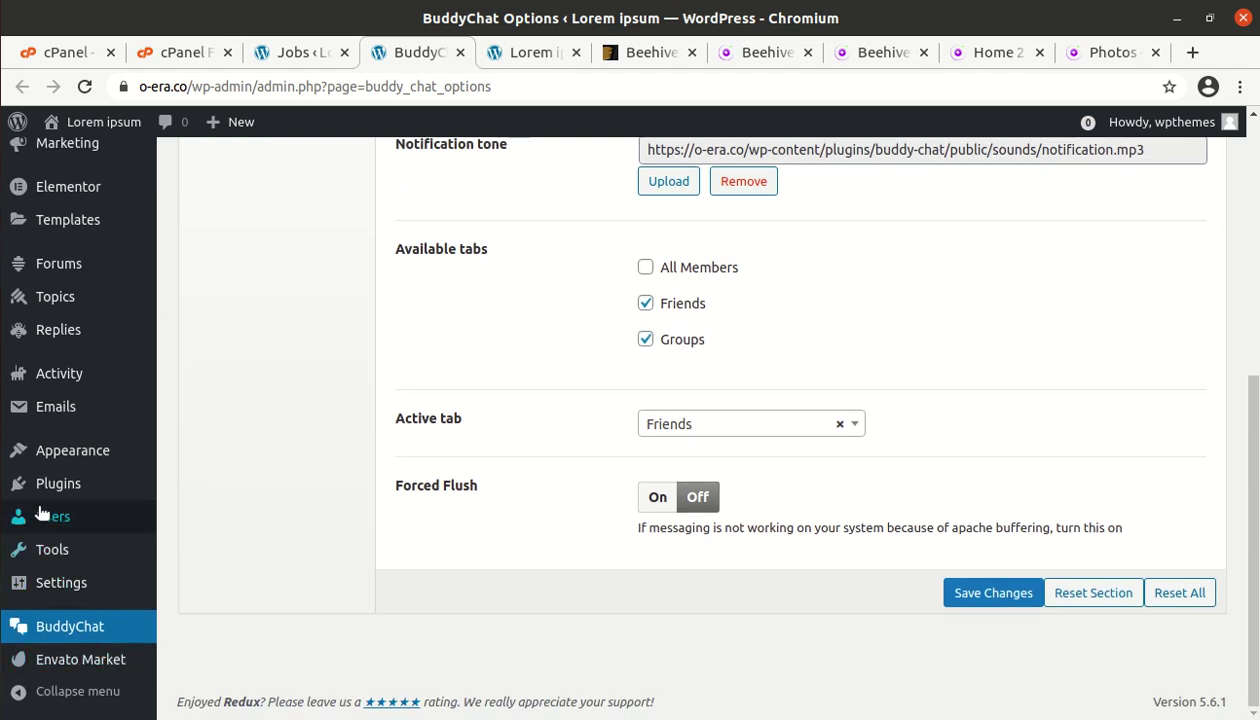
Step: Open the list of all BuddyPress emails in a new tab and look through the email templates
scroll(28, 500, "up", 2)
mouse_move(66, 517)
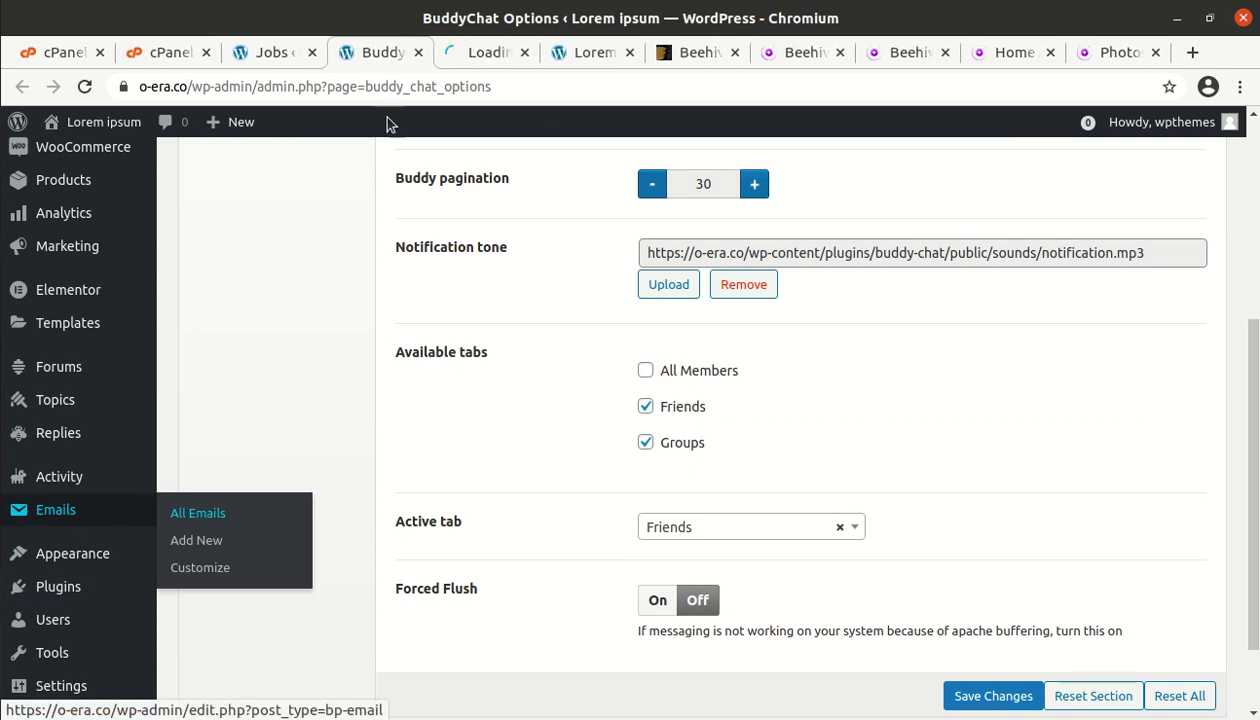
left_click(489, 54)
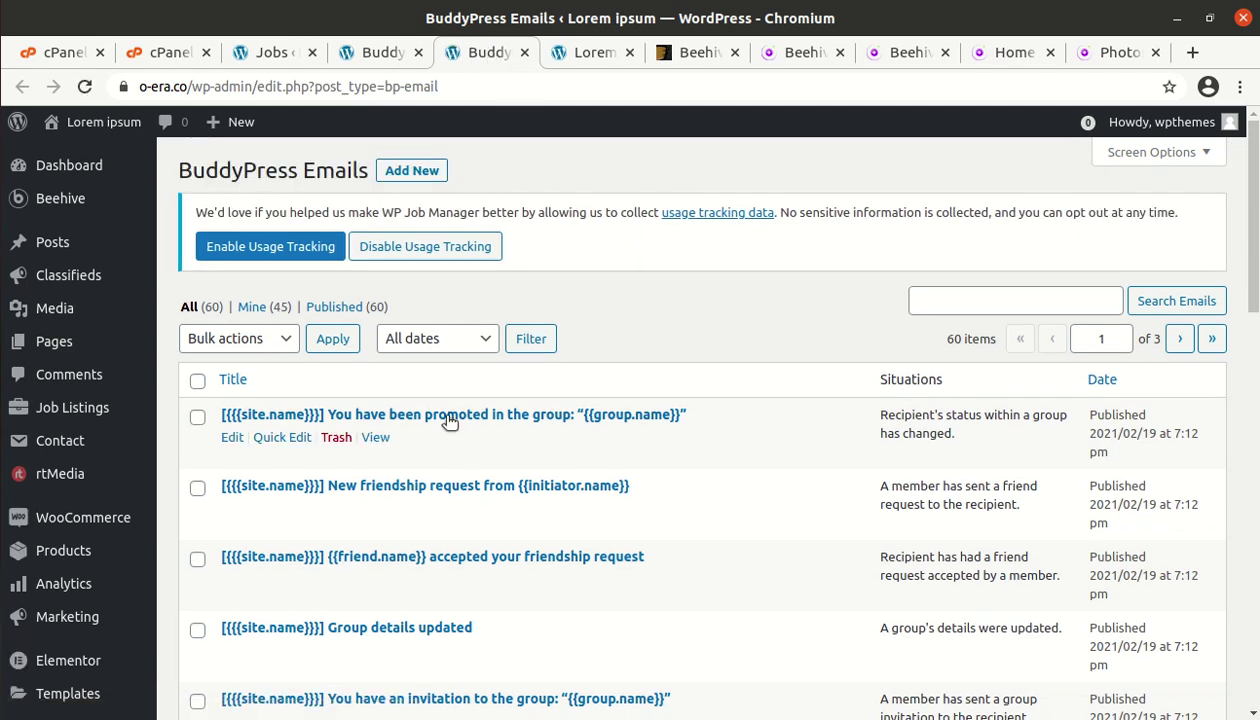
scroll(465, 377, "down", 3)
scroll(520, 291, "down", 9)
scroll(525, 295, "down", 3)
scroll(527, 296, "down", 6)
scroll(527, 296, "down", 4)
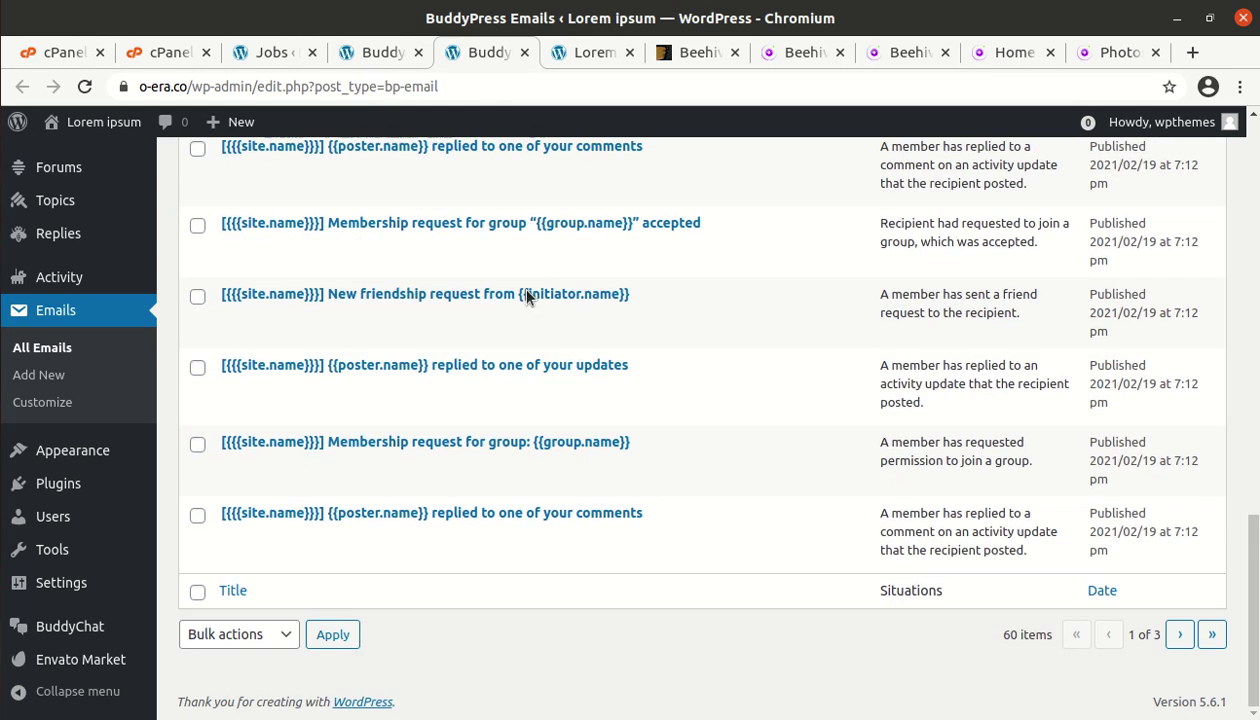
scroll(527, 296, "up", 18)
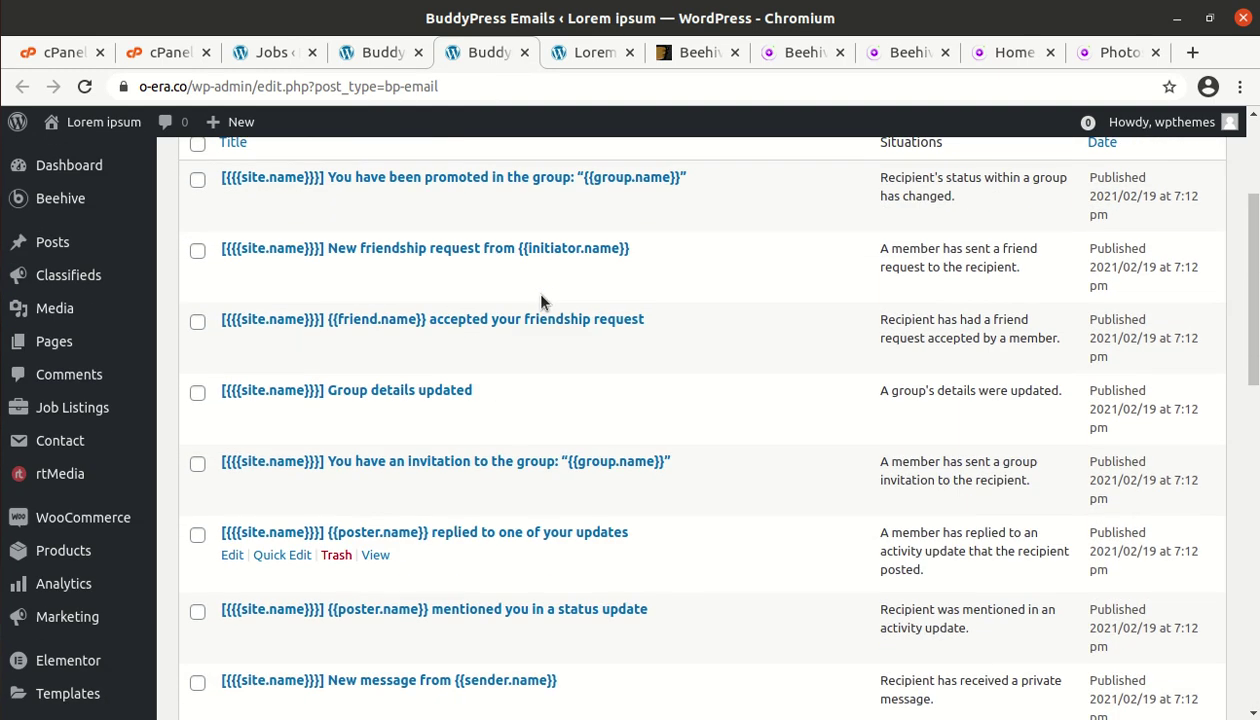
scroll(540, 300, "up", 5)
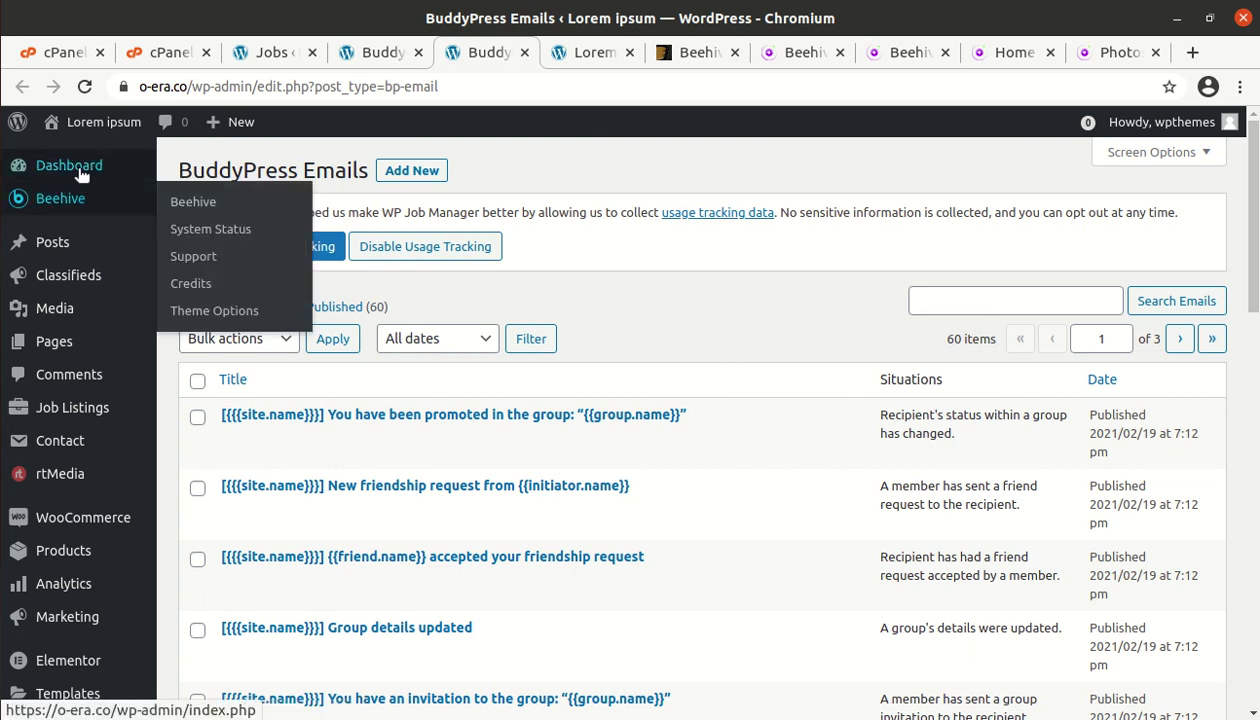
Step: Return to the WordPress dashboard and switch to the site's front page to look over the login section and messenger box
mouse_move(82, 172)
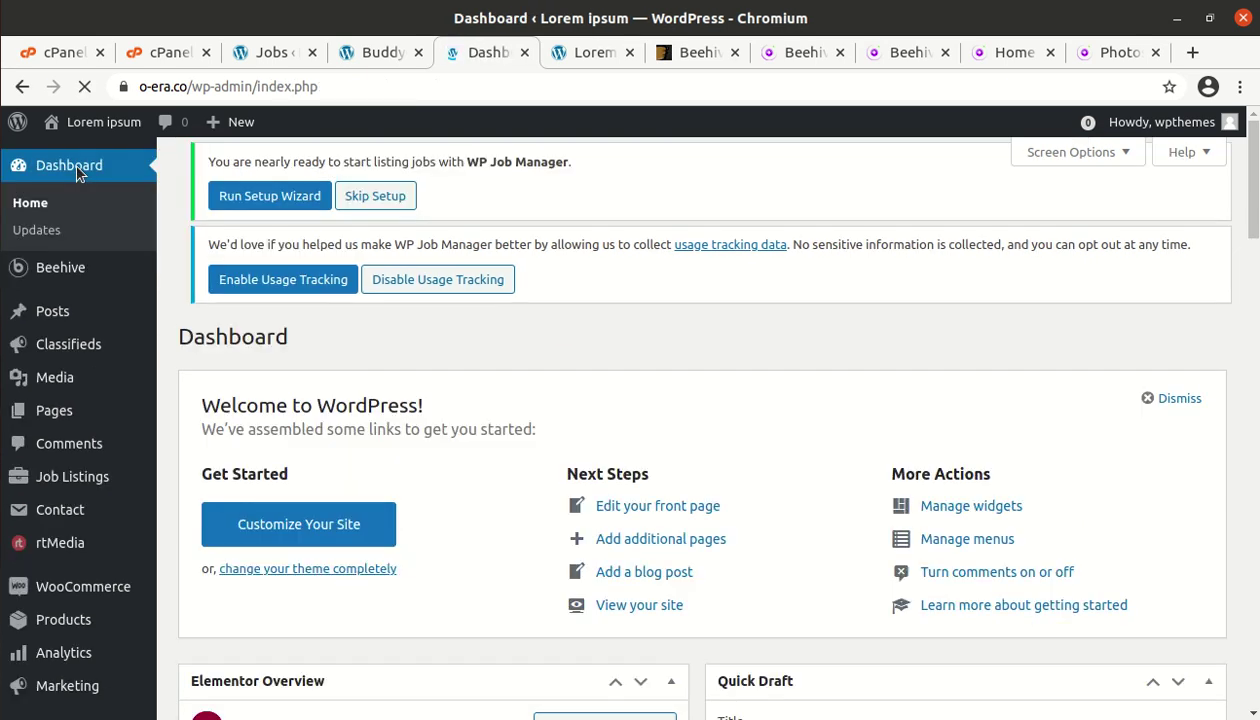
left_click(582, 53)
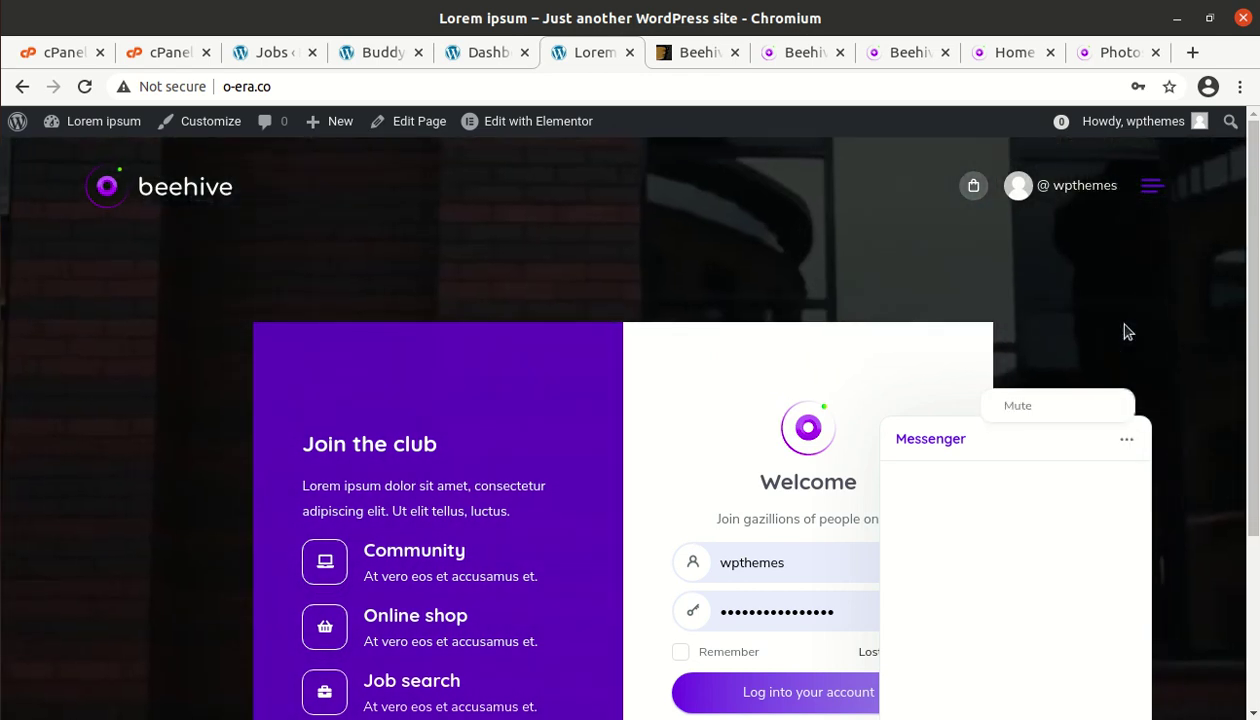
scroll(169, 382, "down", 1)
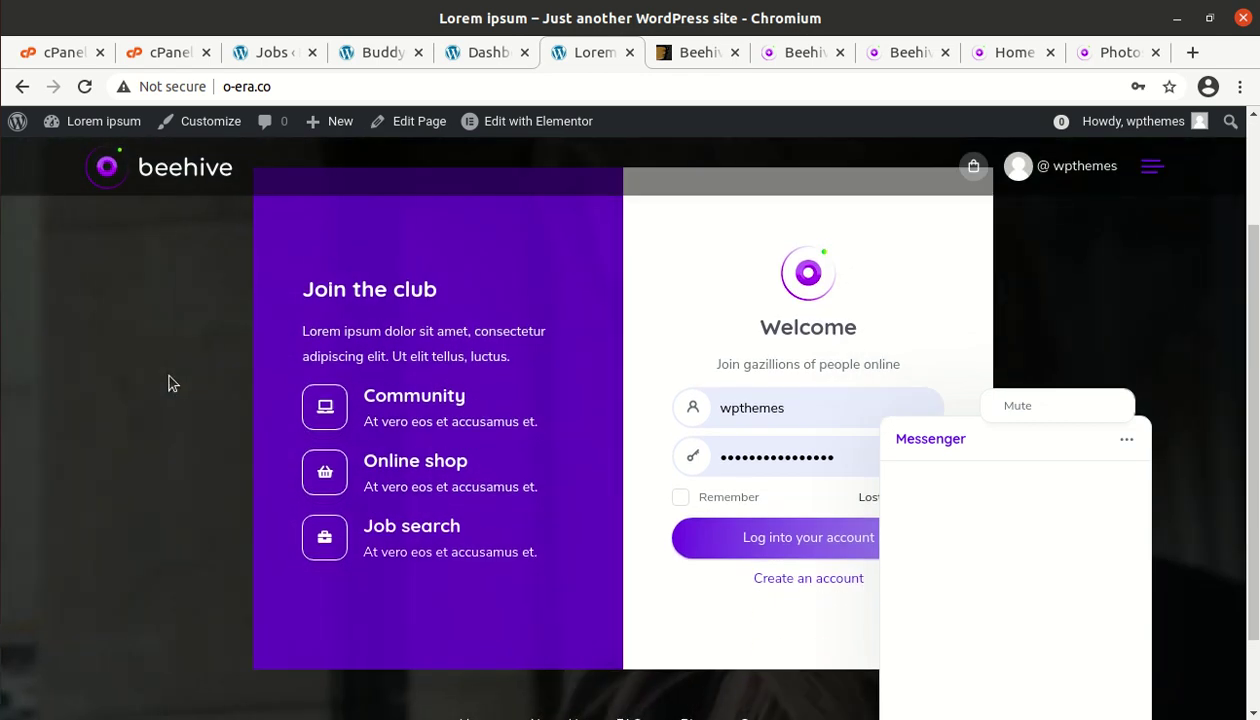
scroll(169, 382, "up", 1)
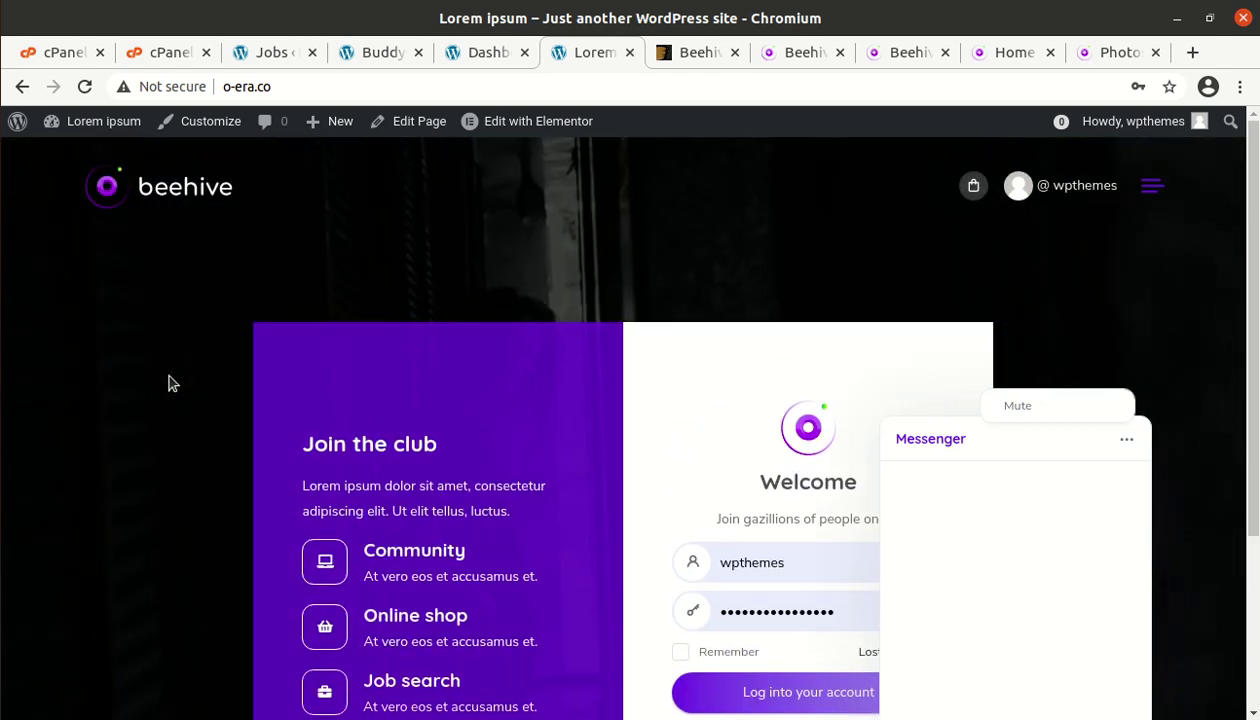
scroll(169, 382, "down", 2)
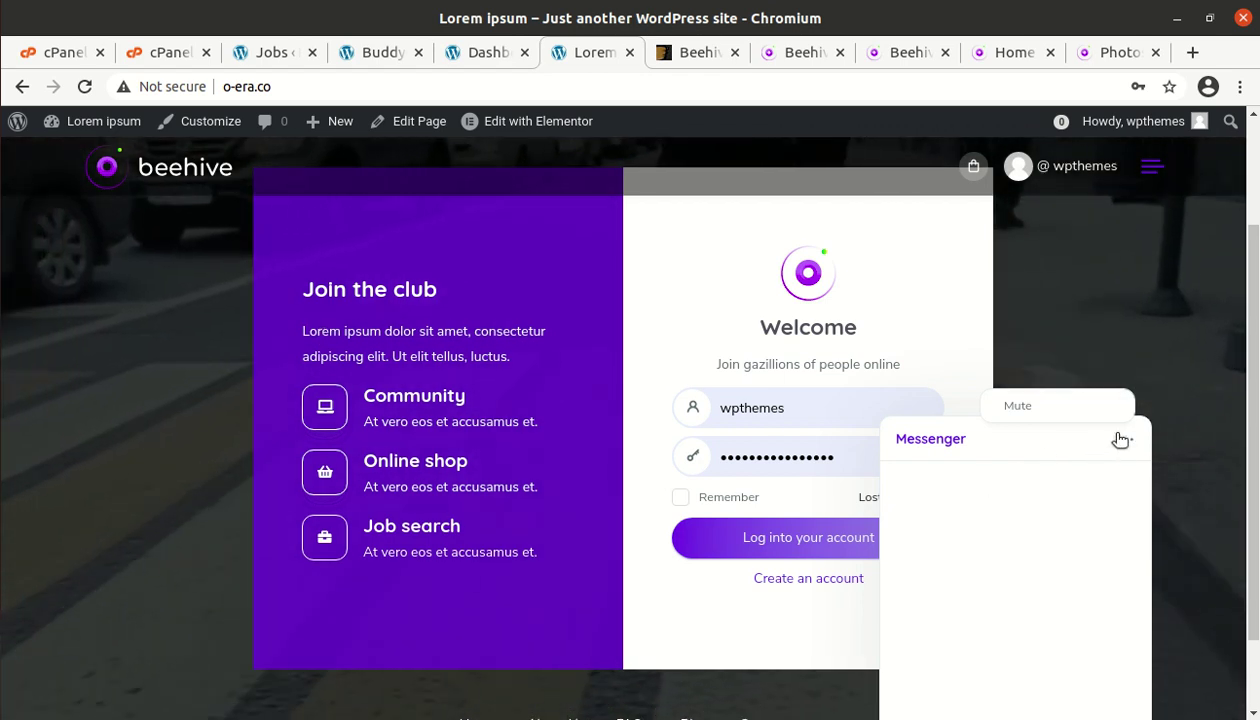
scroll(1037, 341, "up", 3)
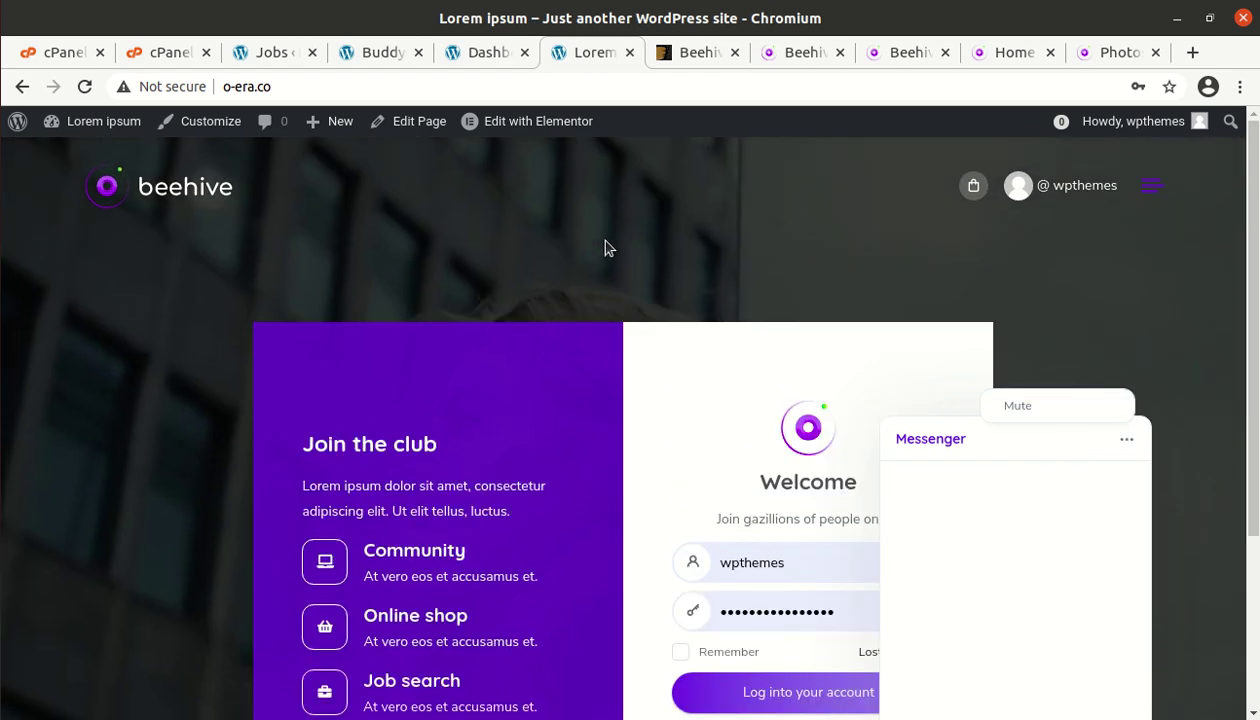
scroll(620, 245, "down", 3)
Step: Open the site's front page for editing with Elementor
mouse_move(560, 120)
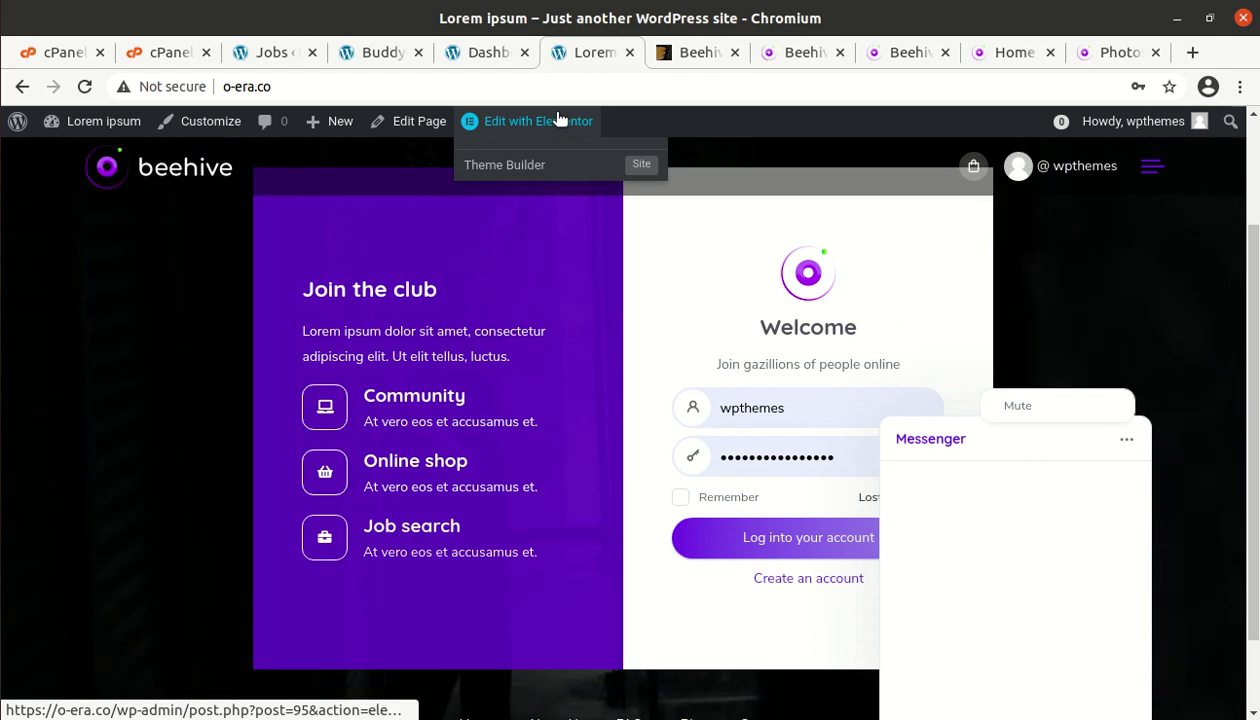